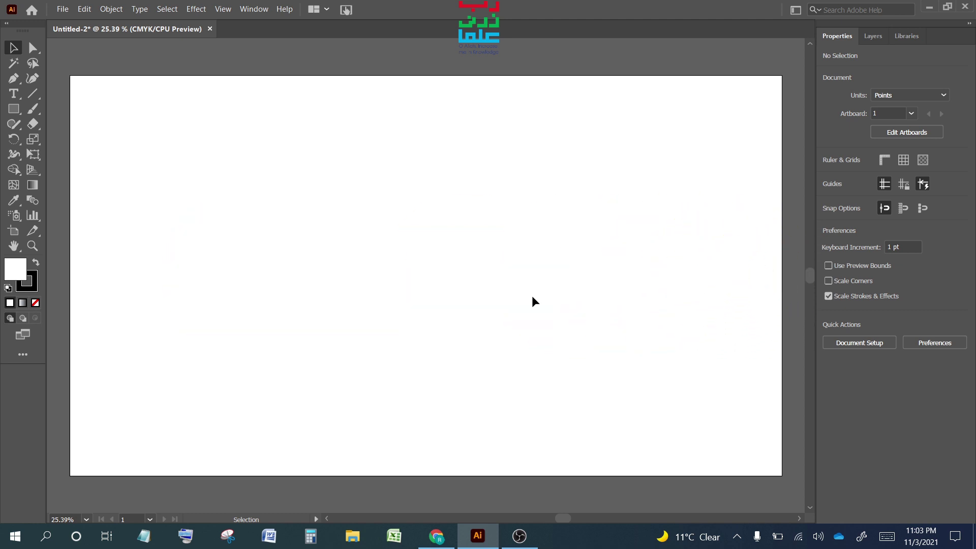
Step: Draw a tall rectangle, about 194.52 by 304.11 pt, on the artboard's left half
{"action": "left_click", "coordinate": [13, 141]}
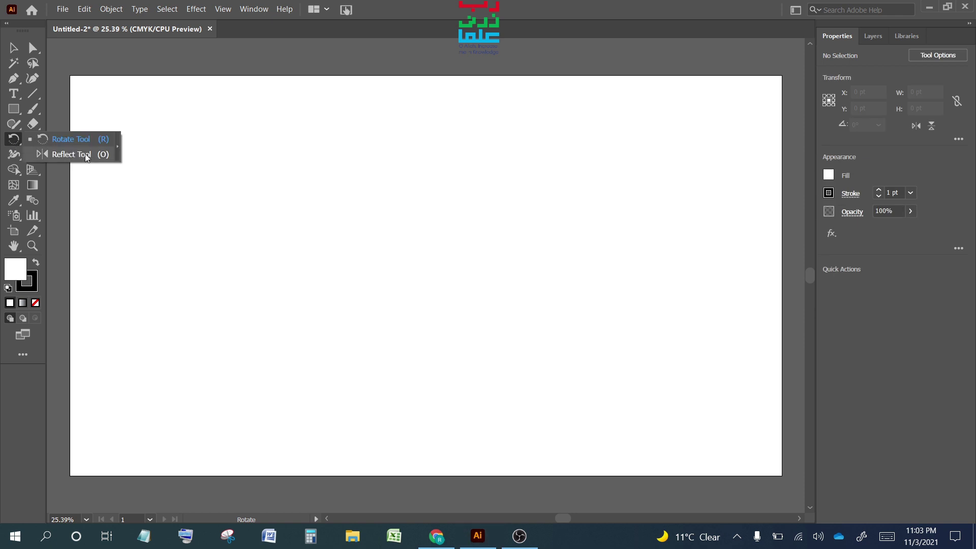
{"action": "left_click", "coordinate": [14, 109]}
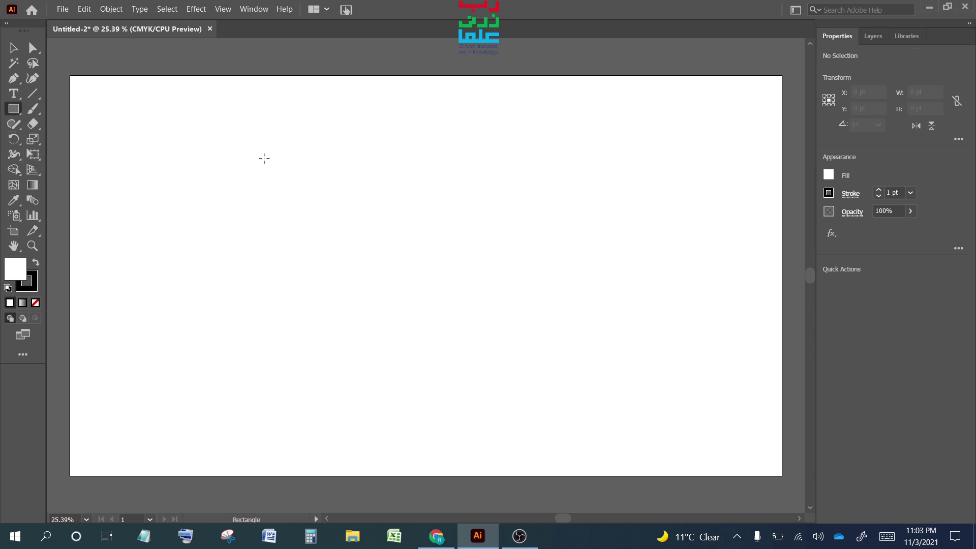
{"action": "mouse_move", "coordinate": [264, 158]}
{"action": "left_mouse_down"}
{"action": "mouse_move", "coordinate": [308, 232]}
{"action": "mouse_move", "coordinate": [282, 236]}
{"action": "mouse_move", "coordinate": [336, 270]}
{"action": "left_mouse_up"}
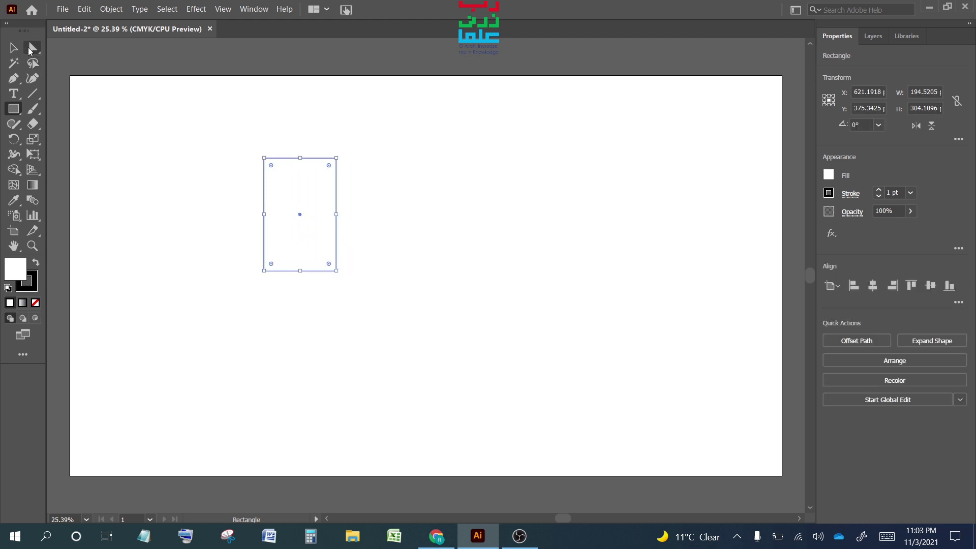
Step: Round the rectangle's top-left corner to a 194.52 pt radius, then reselect the shape
{"action": "left_click", "coordinate": [32, 48]}
{"action": "left_click", "coordinate": [265, 160]}
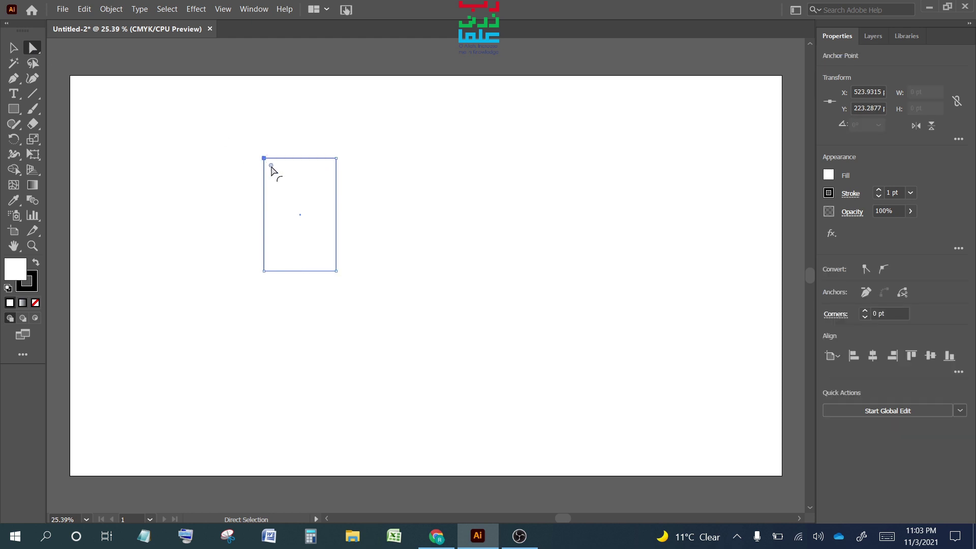
{"action": "left_click_drag", "start_coordinate": [271, 165], "coordinate": [338, 255]}
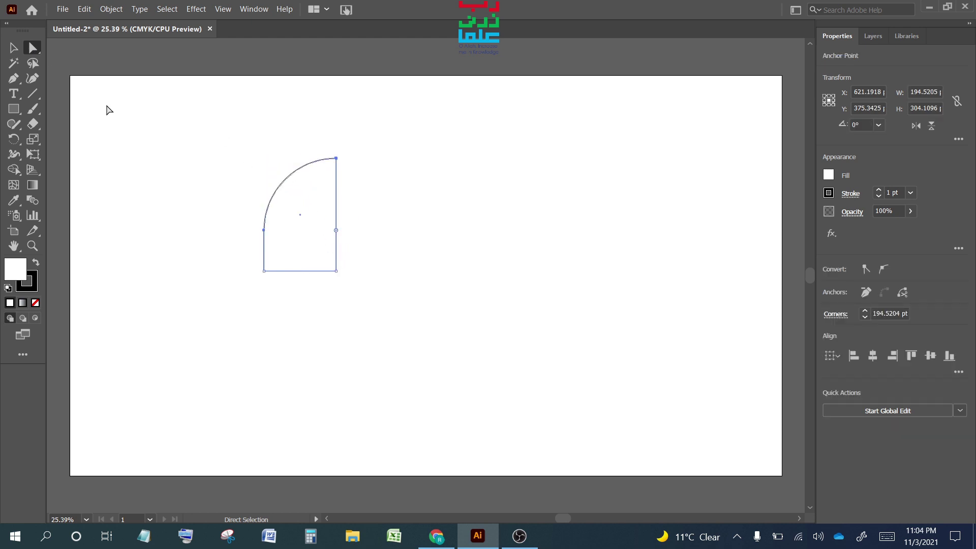
{"action": "key", "text": "v"}
{"action": "left_click", "coordinate": [425, 233]}
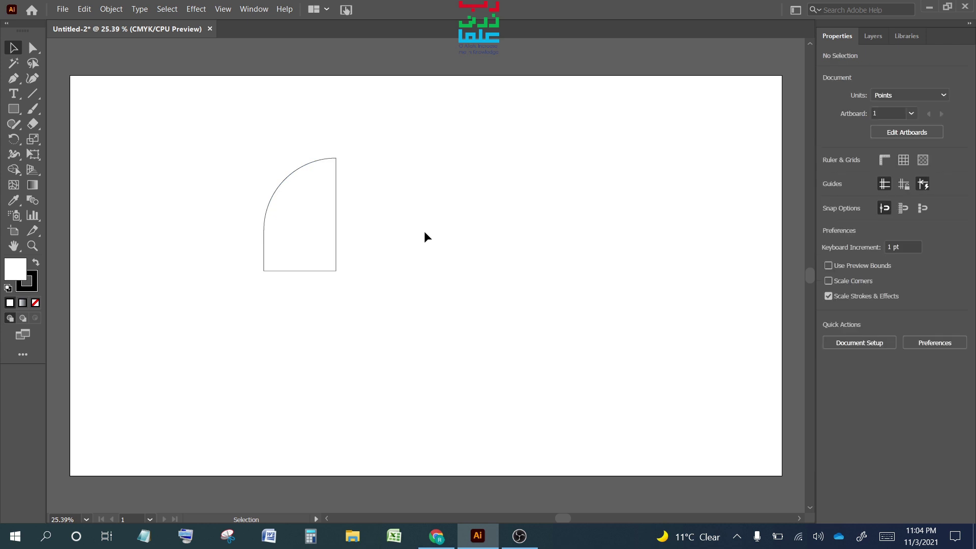
{"action": "left_click", "coordinate": [298, 171]}
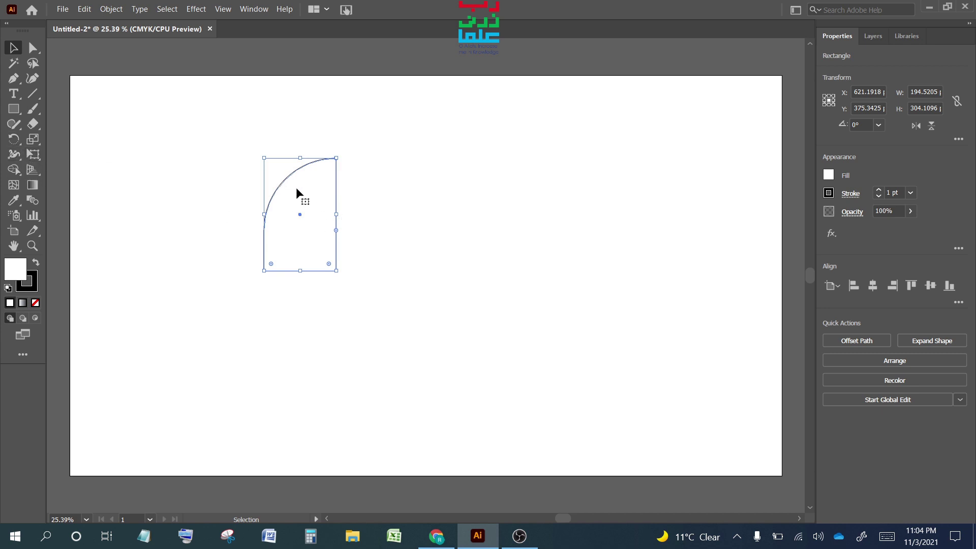
Step: Copy the rounded shape to the right, mirror it further right, and open Reflect options at -90°
{"action": "left_click_drag", "start_coordinate": [307, 192], "coordinate": [388, 191]}
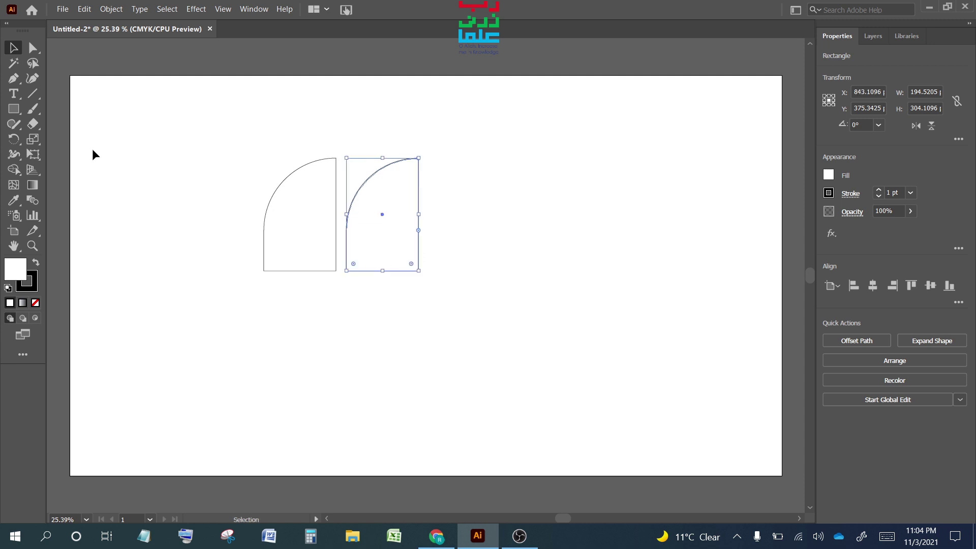
{"action": "left_click", "coordinate": [13, 139]}
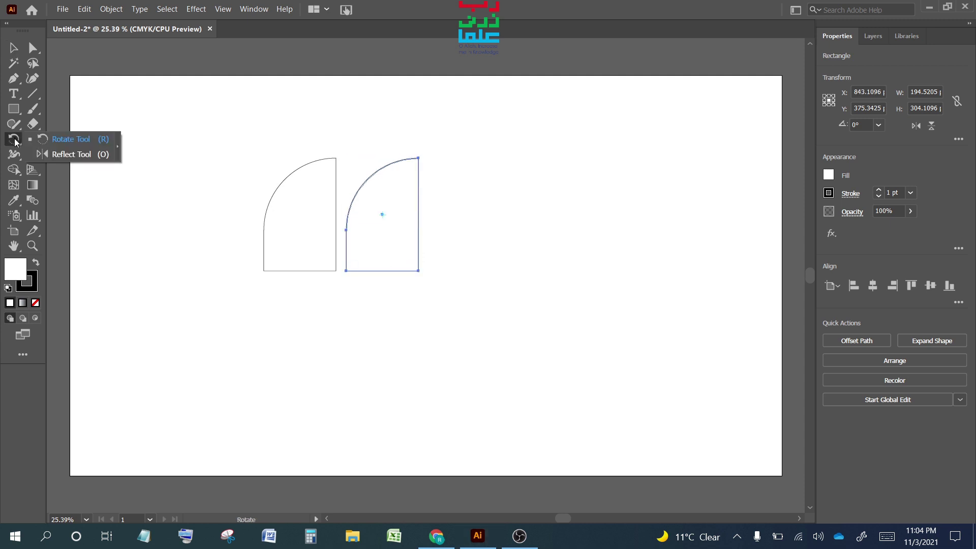
{"action": "left_click", "coordinate": [72, 154]}
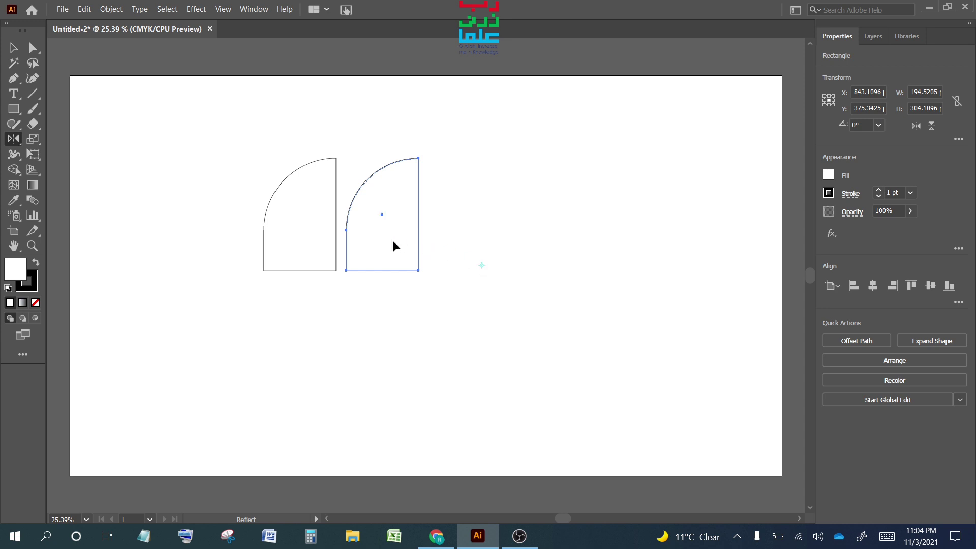
{"action": "mouse_move", "coordinate": [393, 241]}
{"action": "left_mouse_down"}
{"action": "mouse_move", "coordinate": [513, 218]}
{"action": "mouse_move", "coordinate": [550, 249]}
{"action": "left_mouse_up"}
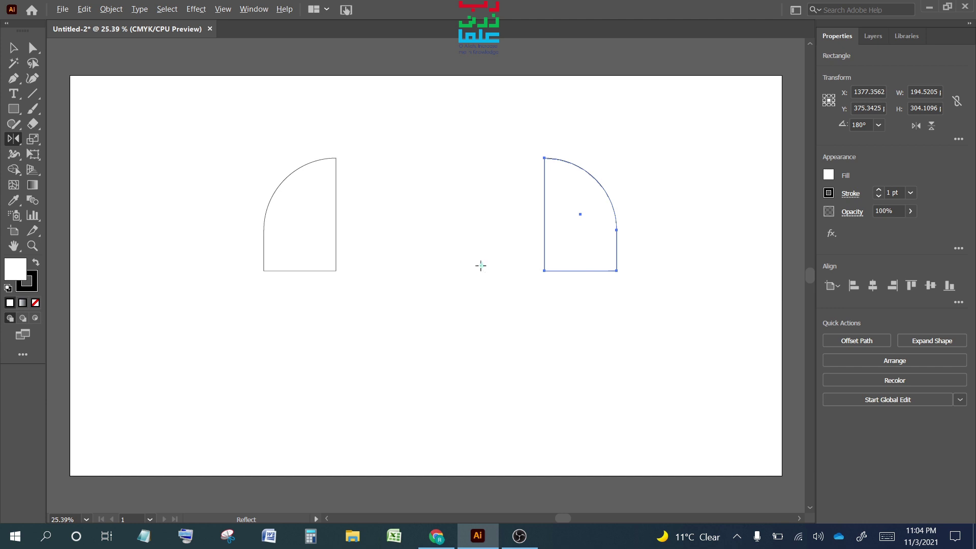
{"action": "left_click", "coordinate": [481, 266], "text": "alt"}
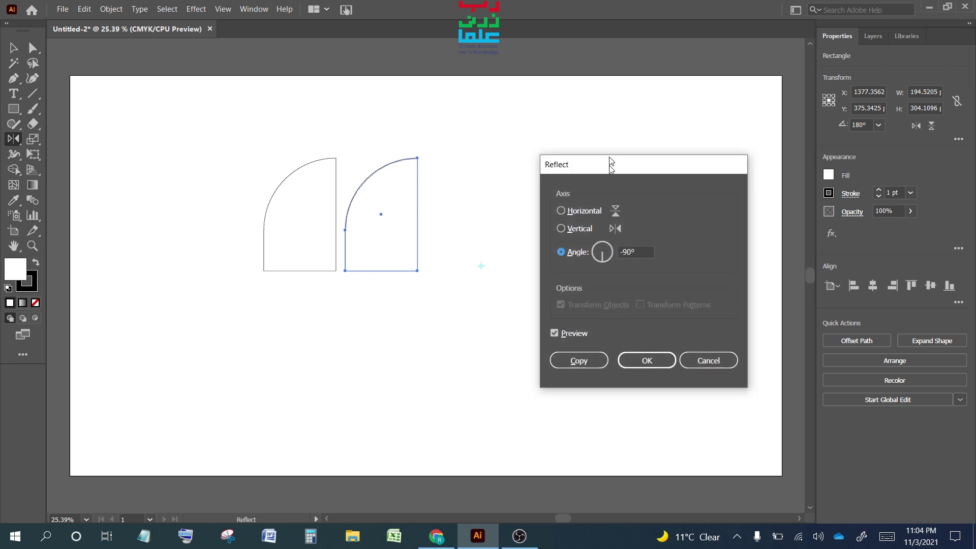
Step: Try Reflect axis settings: horizontal, vertical, and angles around 89°, 3°, 9° and 72°
{"action": "left_click_drag", "start_coordinate": [610, 160], "coordinate": [606, 117]}
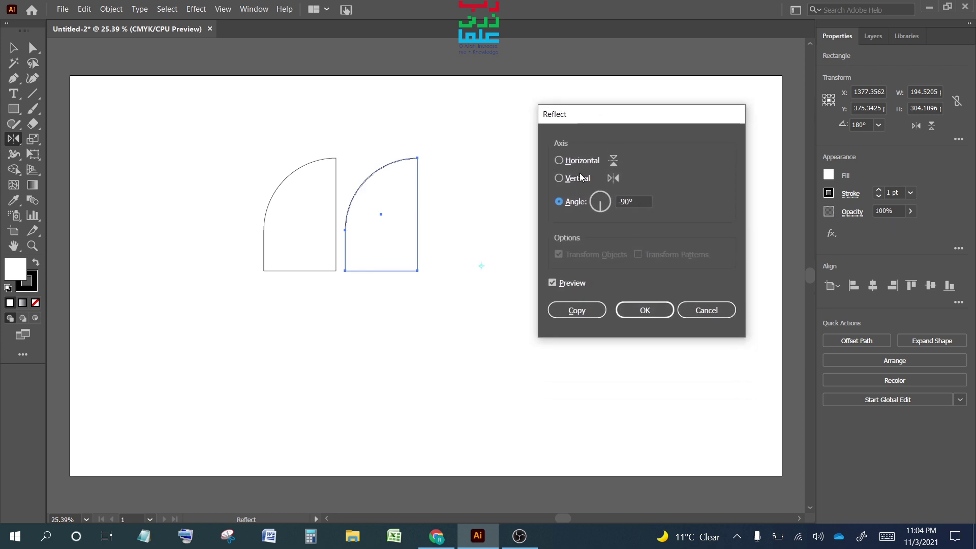
{"action": "left_click", "coordinate": [559, 161]}
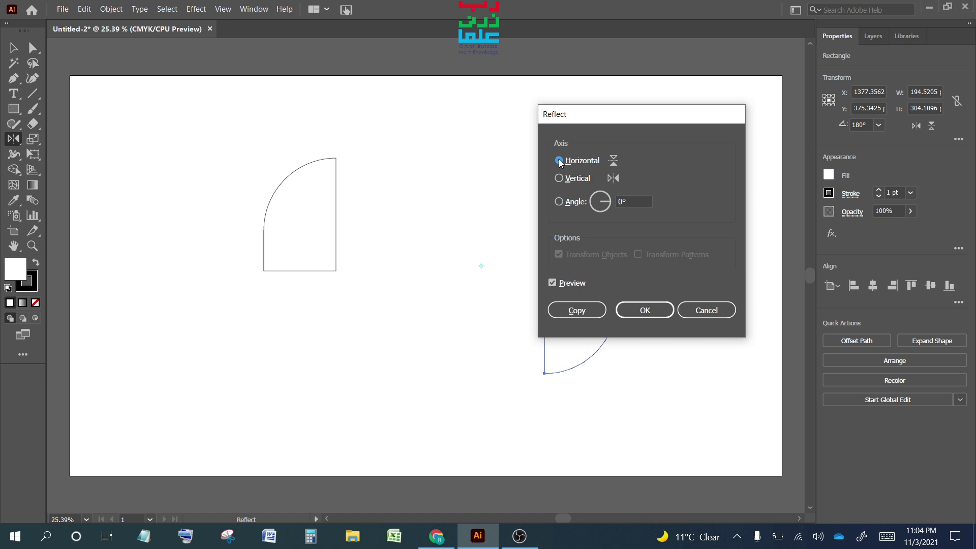
{"action": "left_click_drag", "start_coordinate": [568, 120], "coordinate": [253, 129]}
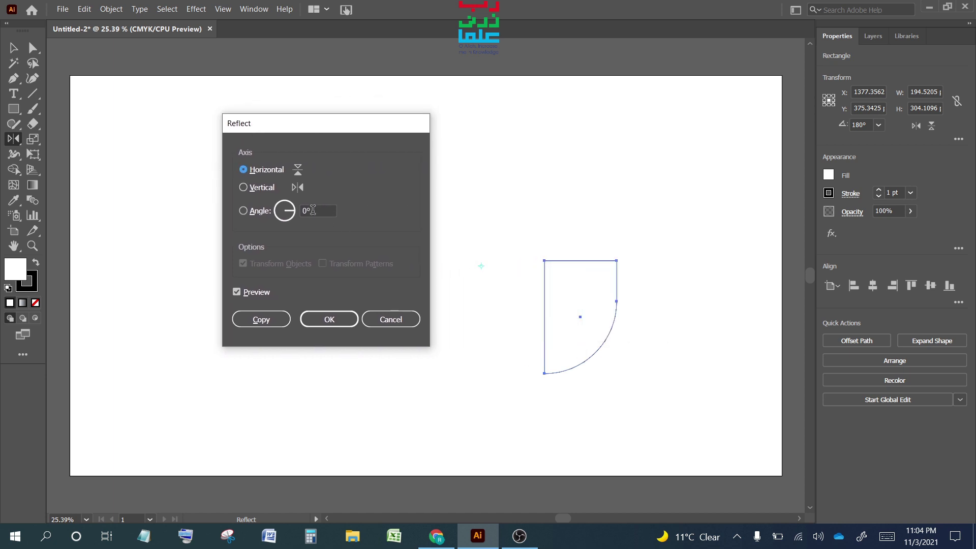
{"action": "left_click_drag", "start_coordinate": [283, 210], "coordinate": [285, 196]}
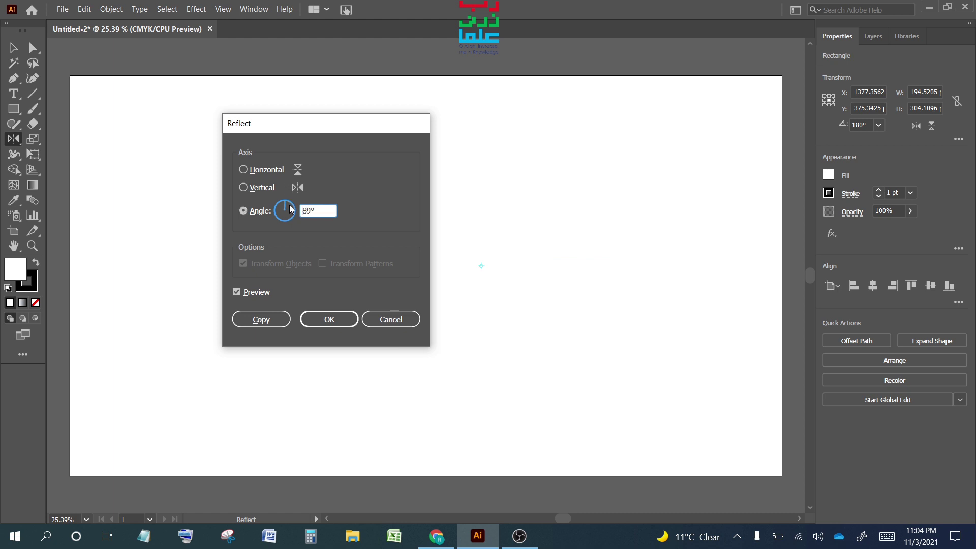
{"action": "left_click", "coordinate": [293, 212]}
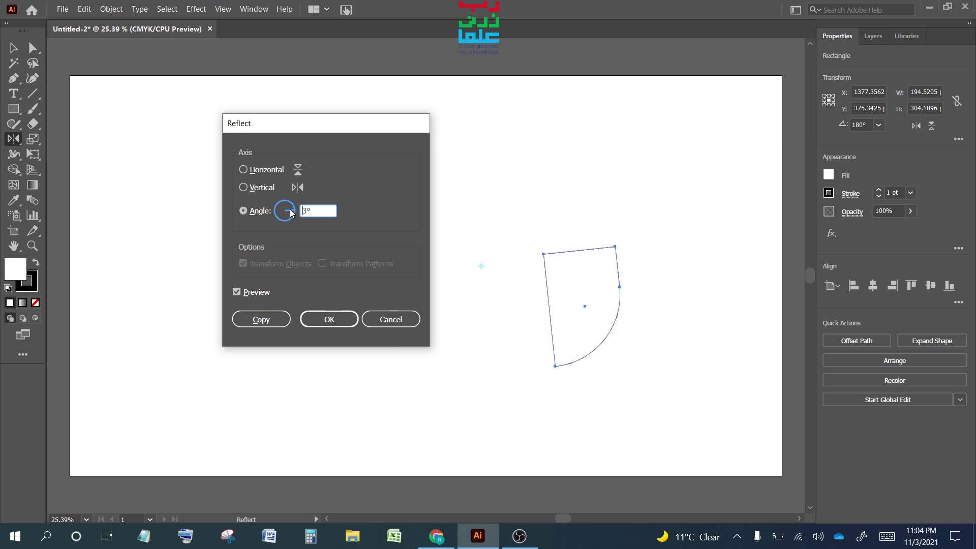
{"action": "left_click_drag", "start_coordinate": [291, 213], "coordinate": [293, 209]}
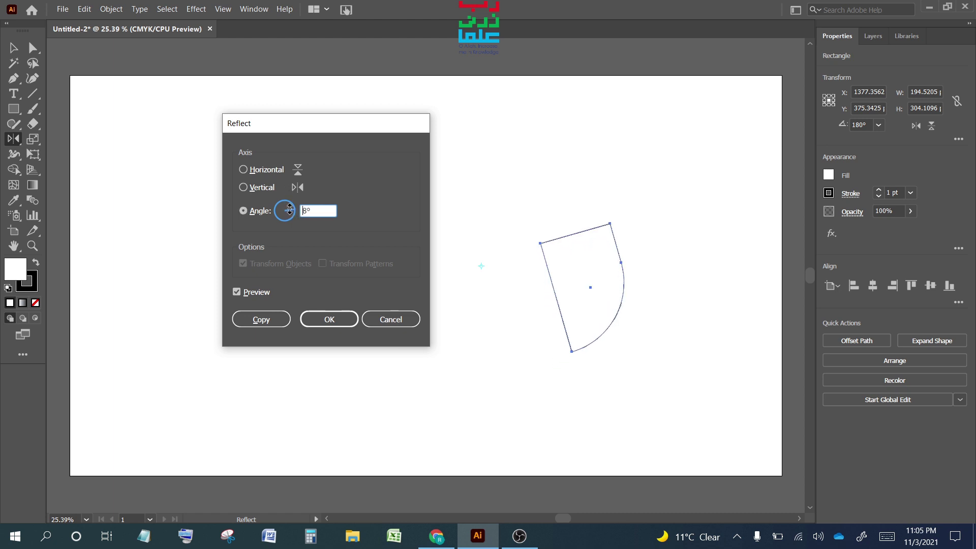
{"action": "left_click", "coordinate": [255, 187]}
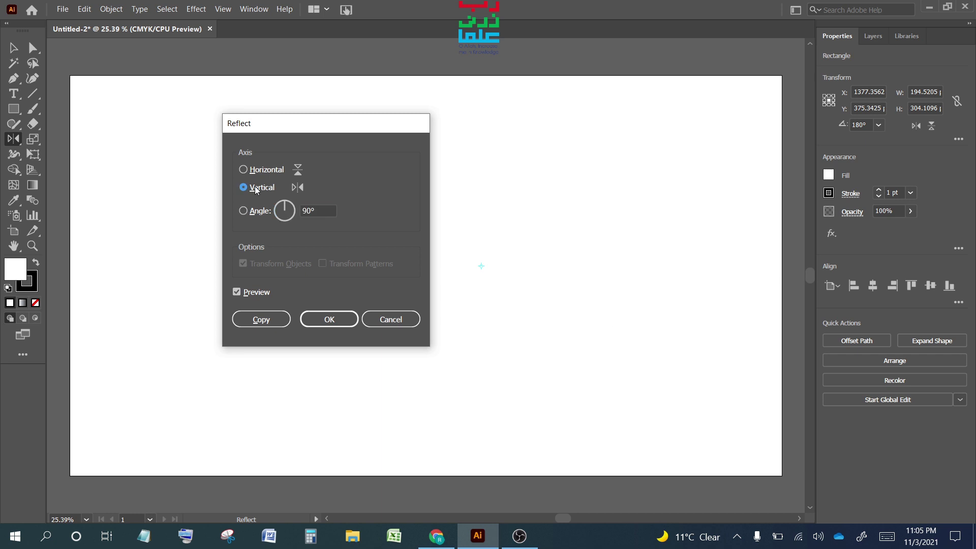
{"action": "left_click", "coordinate": [321, 208]}
{"action": "type", "text": "72"}
Step: Test 272° and 145° angles, then make a Horizontal-axis reflected copy beneath the shape
{"action": "mouse_move", "coordinate": [332, 126]}
{"action": "left_mouse_down"}
{"action": "mouse_move", "coordinate": [635, 154]}
{"action": "mouse_move", "coordinate": [650, 138]}
{"action": "left_mouse_up"}
{"action": "scroll", "coordinate": [630, 222], "scroll_direction": "up", "scroll_amount": 6}
{"action": "scroll", "coordinate": [630, 222], "scroll_direction": "up", "scroll_amount": 6}
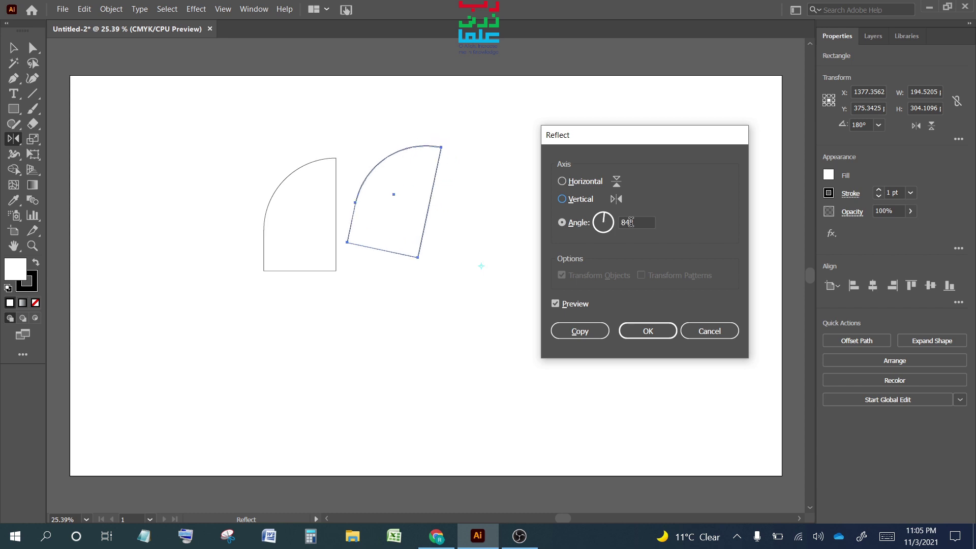
{"action": "scroll", "coordinate": [630, 222], "scroll_direction": "up", "scroll_amount": 6}
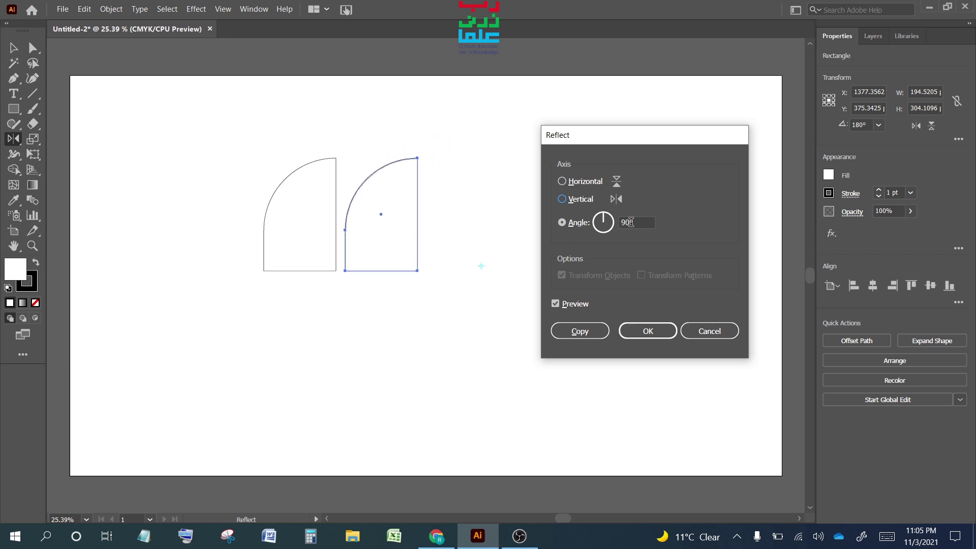
{"action": "left_click", "coordinate": [605, 232]}
{"action": "left_click", "coordinate": [598, 222]}
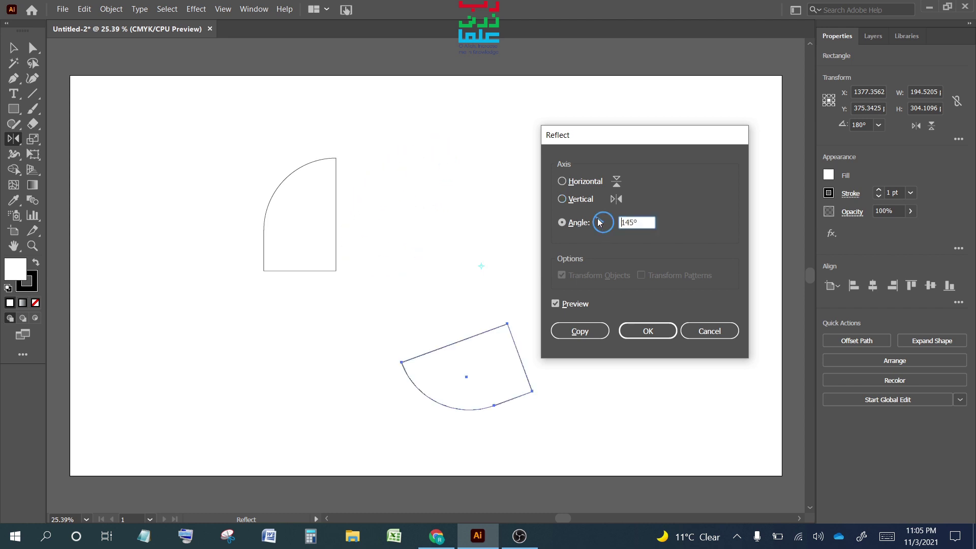
{"action": "left_click", "coordinate": [573, 182]}
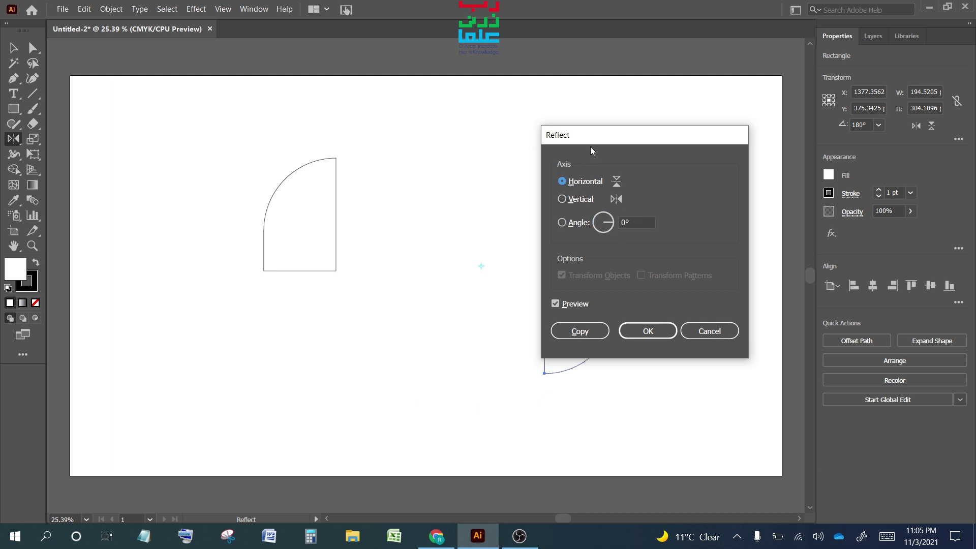
{"action": "left_click_drag", "start_coordinate": [617, 135], "coordinate": [376, 133]}
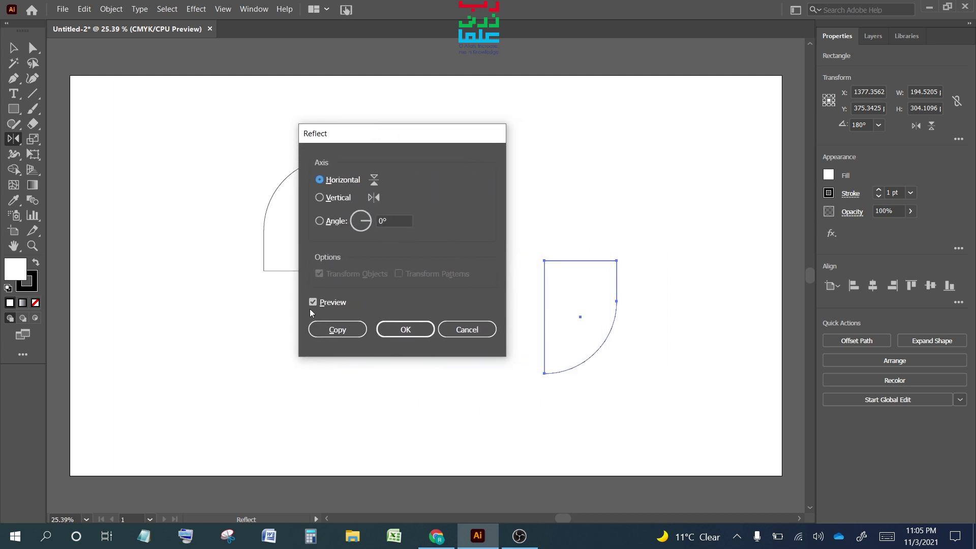
{"action": "left_click", "coordinate": [349, 330]}
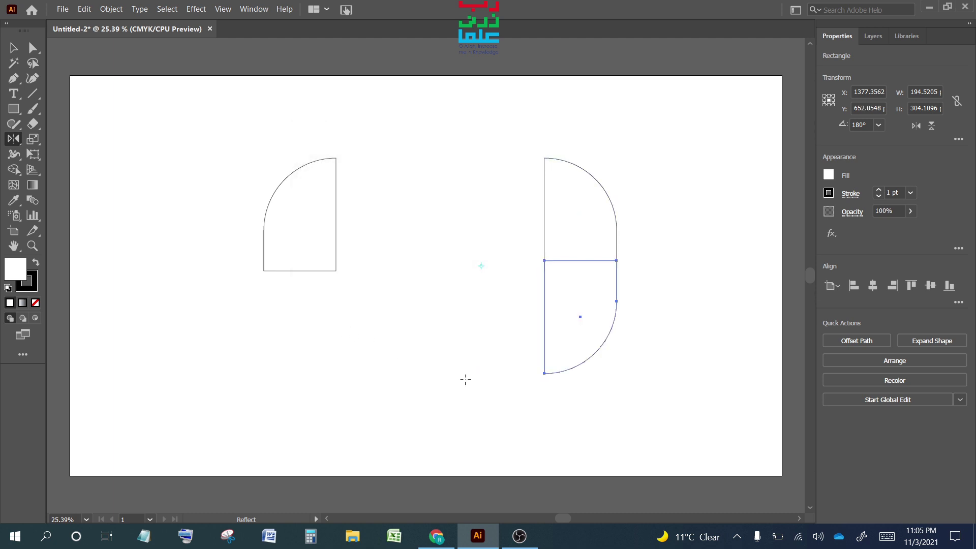
Step: Undo and redo the reflected copy, then open and cancel the Reflect dialog
{"action": "key", "text": "ctrl+z"}
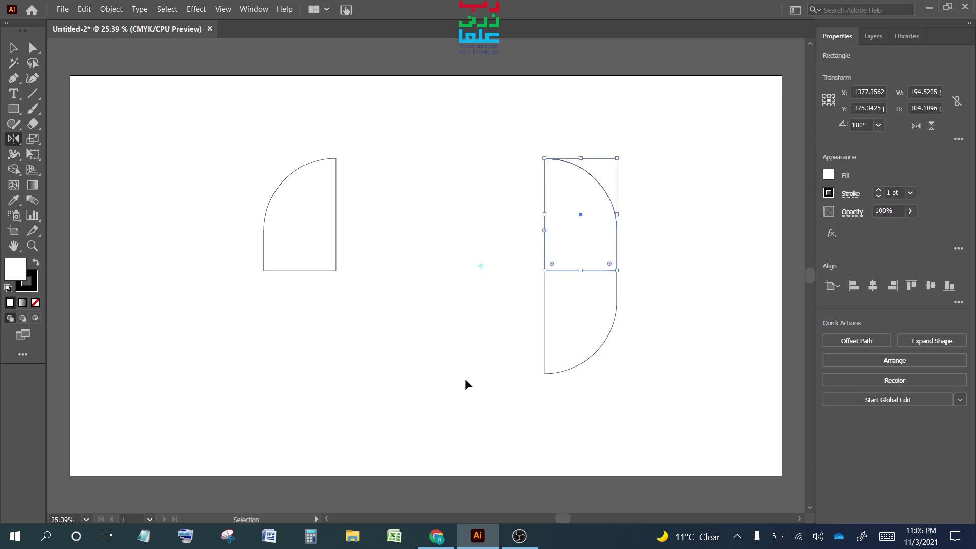
{"action": "key", "text": "ctrl+shift+z"}
{"action": "key", "text": "Return"}
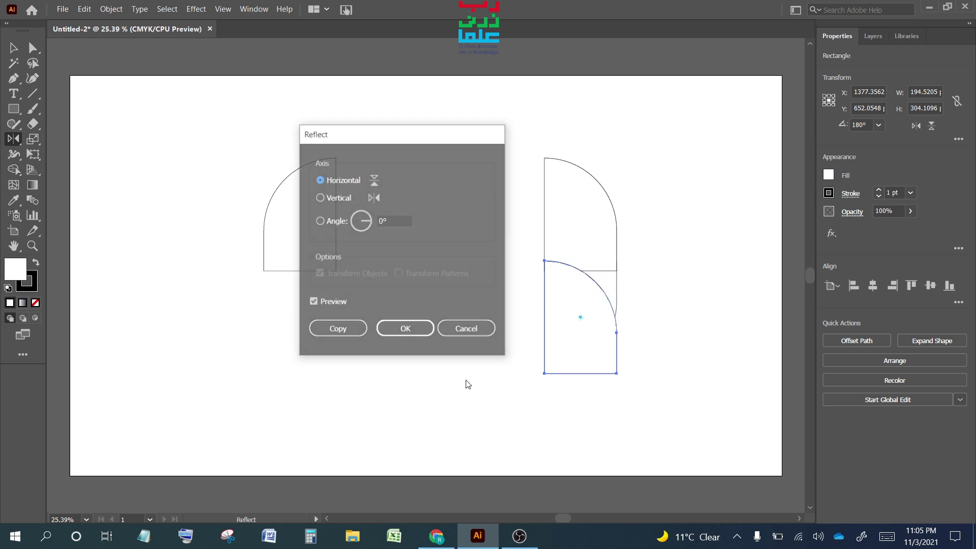
{"action": "left_click", "coordinate": [488, 329]}
Step: Place copies of the lower and upper halves to the left, mid-artboard
{"action": "left_click", "coordinate": [19, 51]}
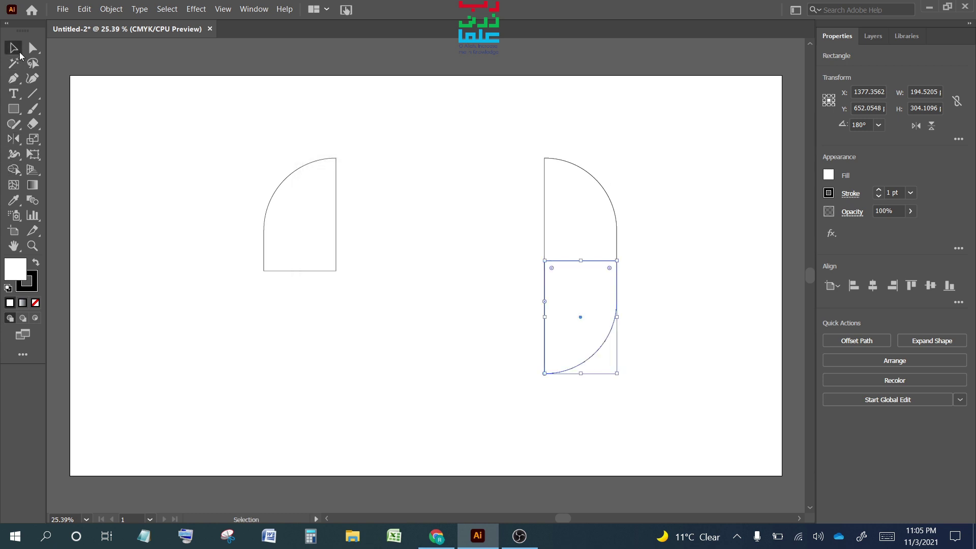
{"action": "left_click", "coordinate": [635, 295]}
{"action": "left_click_drag", "start_coordinate": [612, 319], "coordinate": [509, 318]}
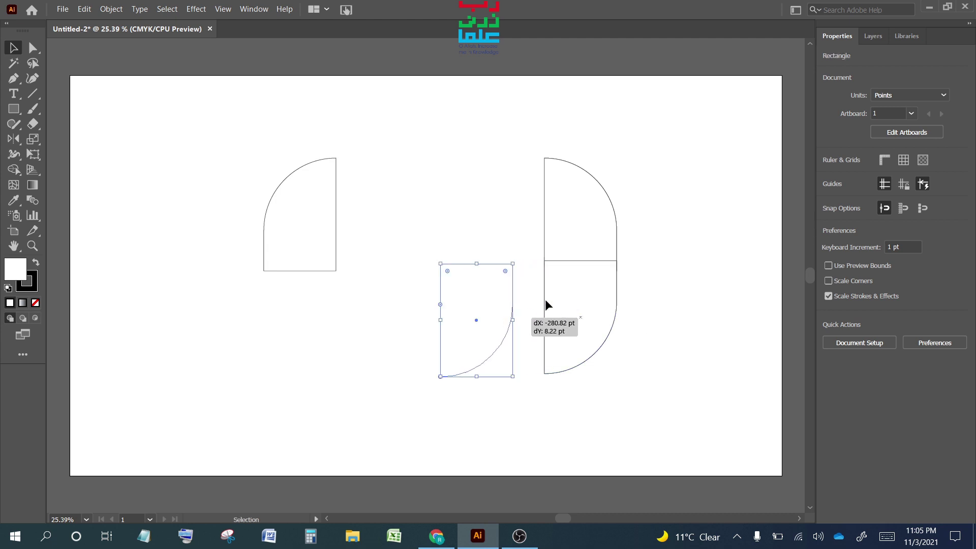
{"action": "left_click_drag", "start_coordinate": [610, 209], "coordinate": [487, 189]}
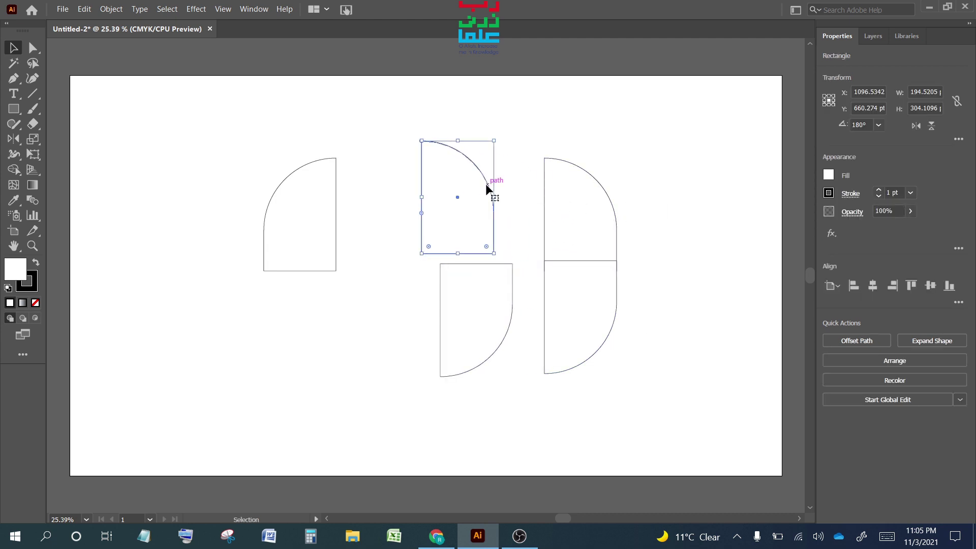
Step: Make a Vertical-axis reflected copy of the middle shape, undo it, and select both middle shapes
{"action": "double_click", "coordinate": [13, 140]}
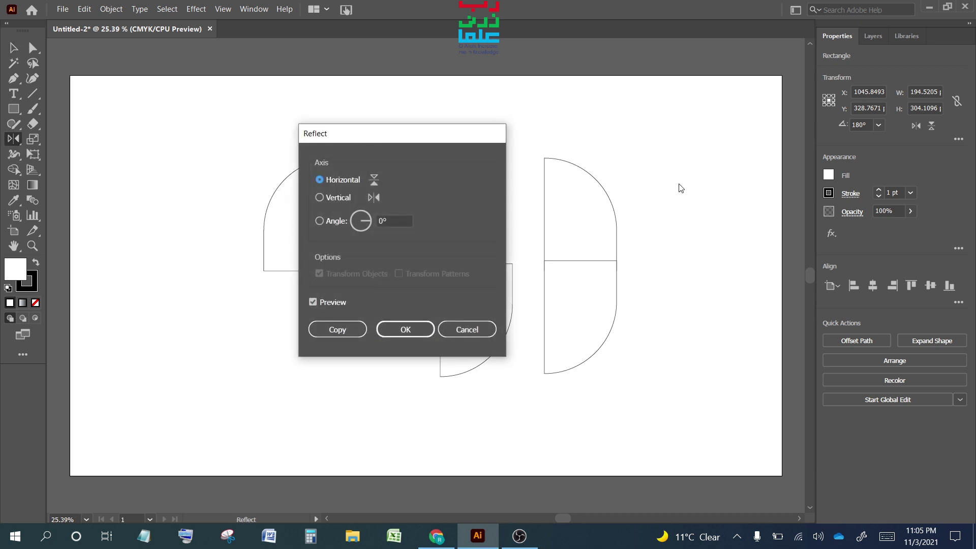
{"action": "left_click_drag", "start_coordinate": [371, 140], "coordinate": [675, 187]}
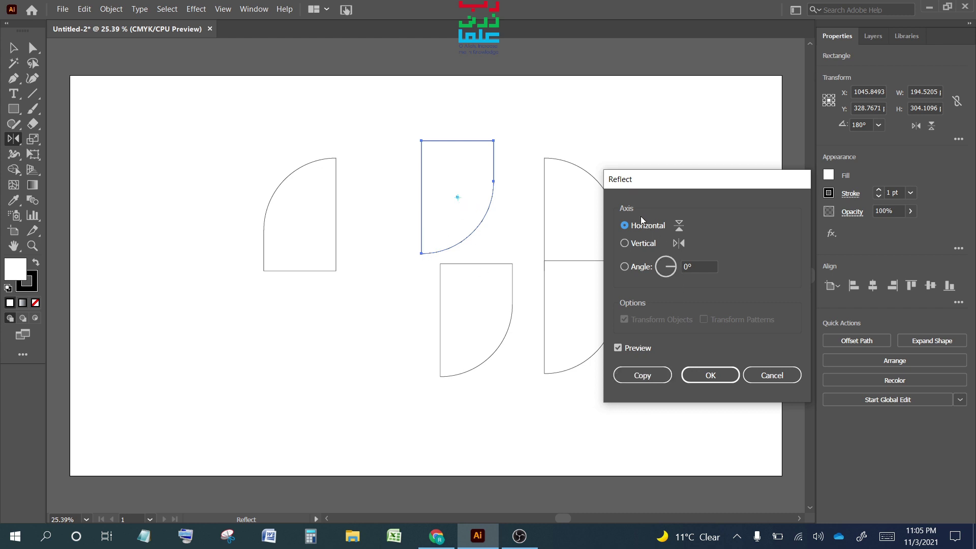
{"action": "left_click", "coordinate": [640, 246]}
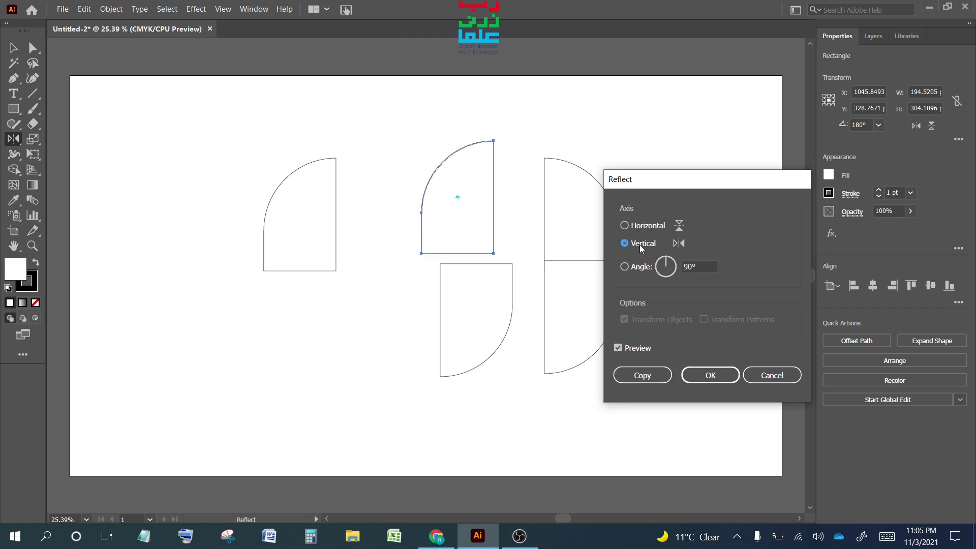
{"action": "left_click", "coordinate": [648, 376]}
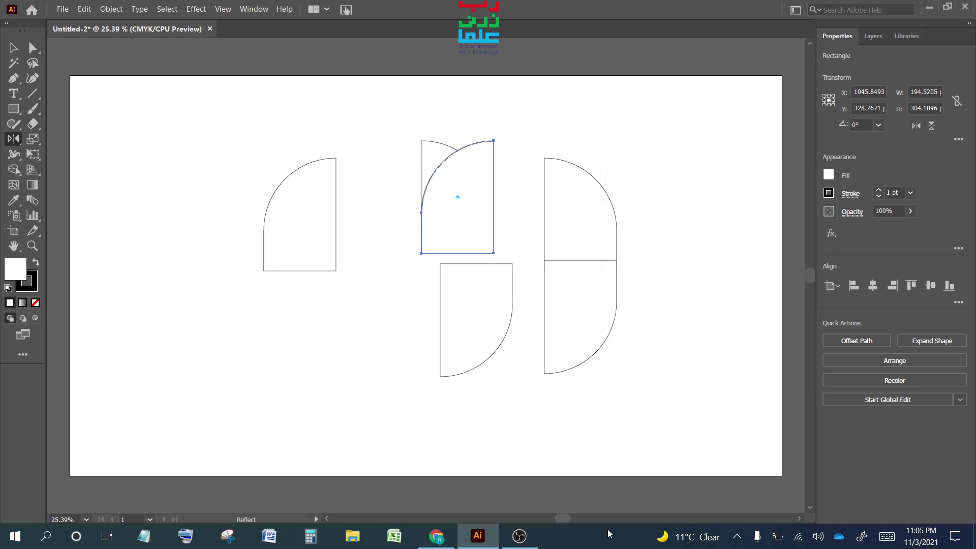
{"action": "key", "text": "ctrl+z"}
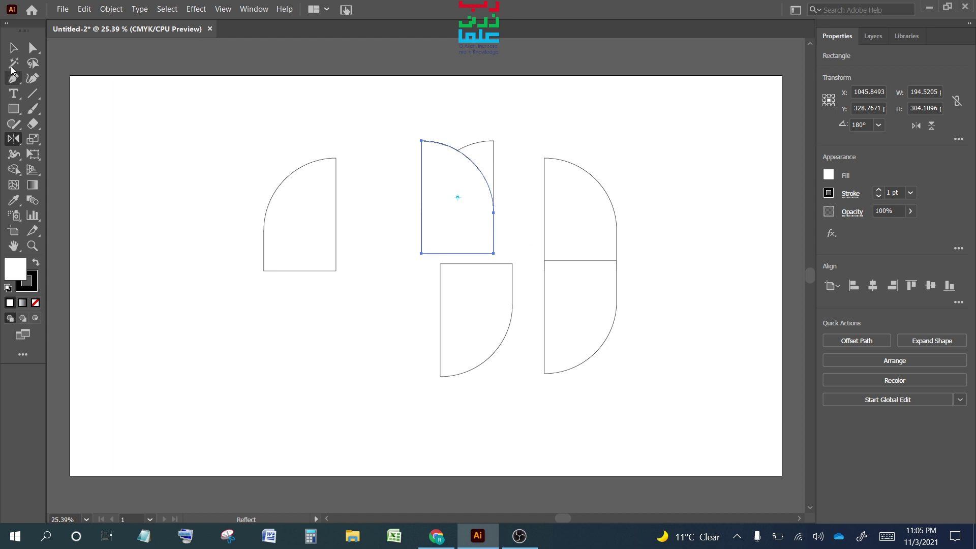
{"action": "left_click", "coordinate": [14, 47]}
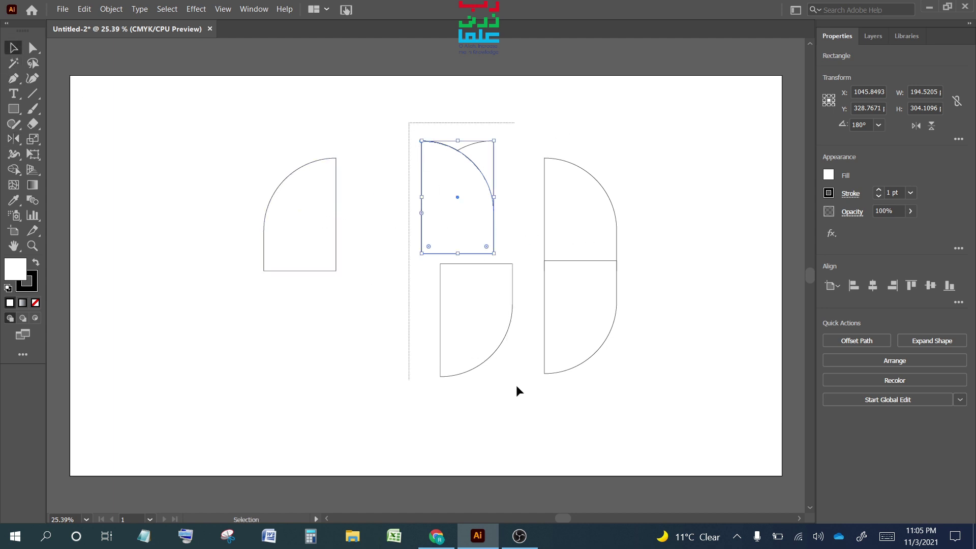
{"action": "left_click_drag", "start_coordinate": [461, 224], "coordinate": [526, 392]}
Step: Delete the middle shapes and move the right quarter-round shape beside the left one
{"action": "key", "text": "Delete"}
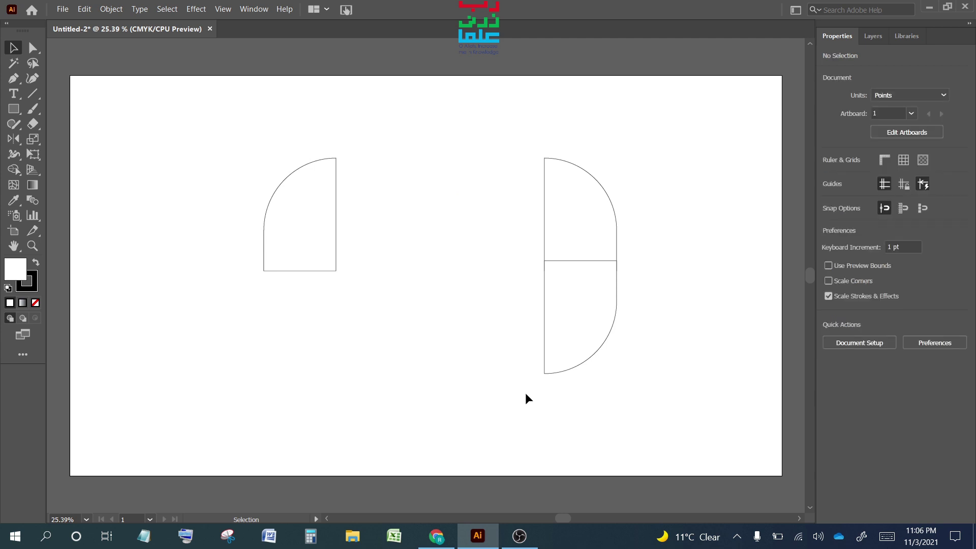
{"action": "left_click_drag", "start_coordinate": [533, 282], "coordinate": [693, 338]}
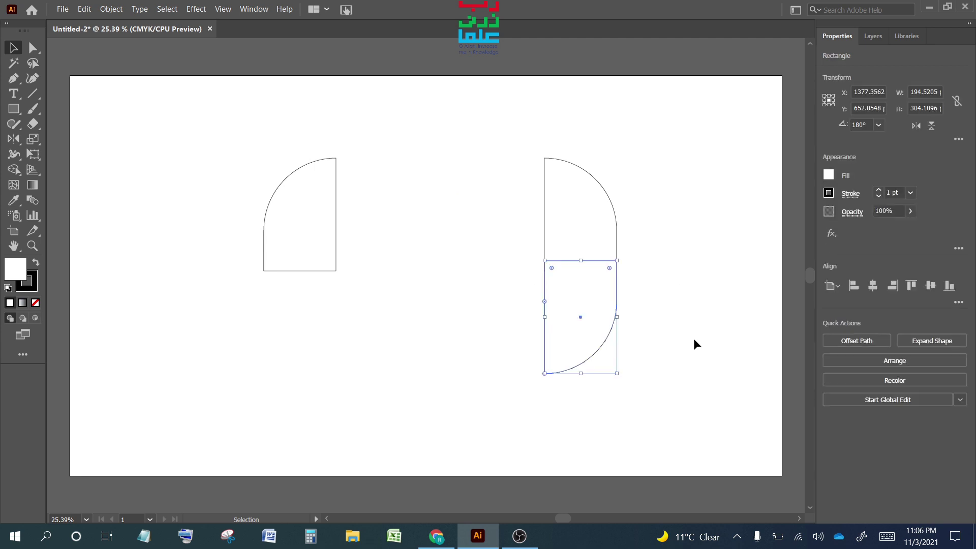
{"action": "left_click", "coordinate": [693, 339]}
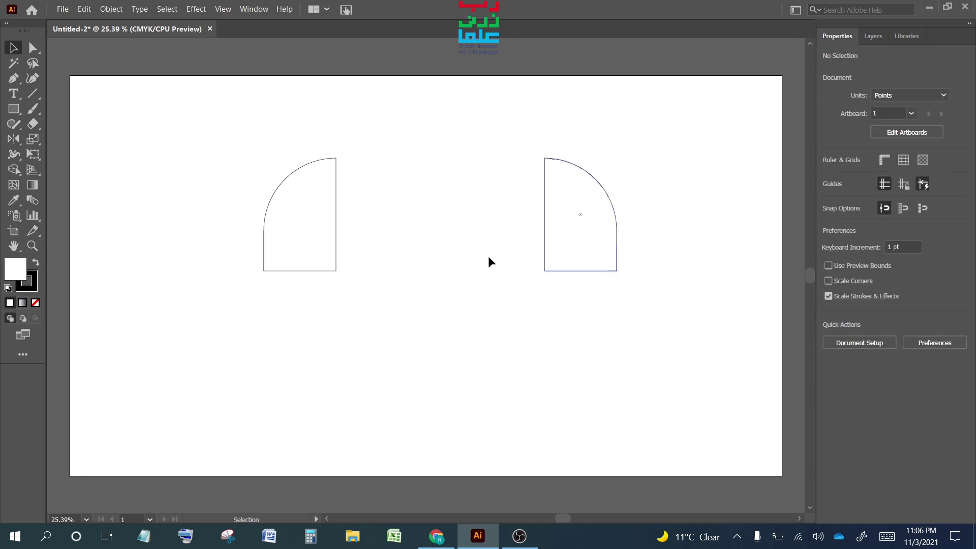
{"action": "left_click_drag", "start_coordinate": [576, 168], "coordinate": [425, 166]}
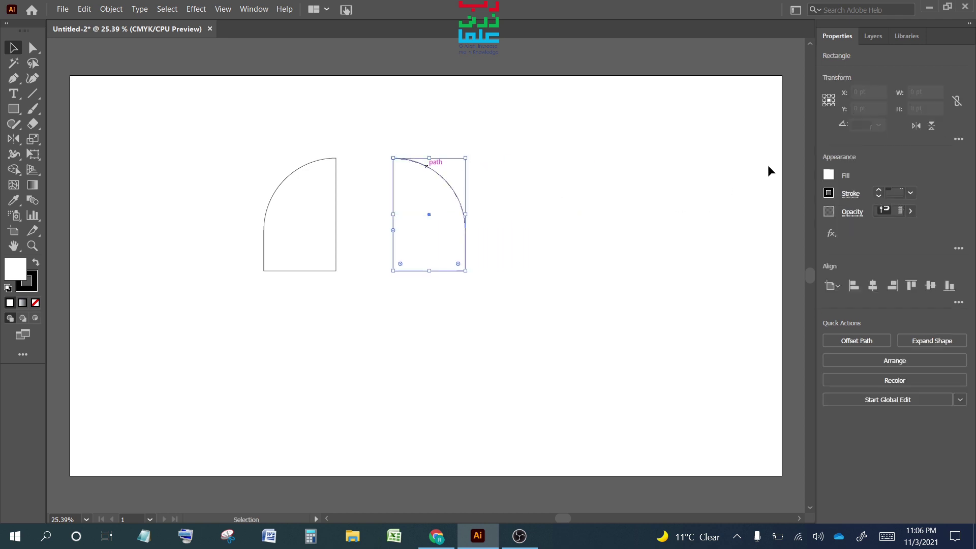
Step: Flip the moved shape vertically and horizontally until it mirrors the left shape
{"action": "left_click", "coordinate": [933, 128]}
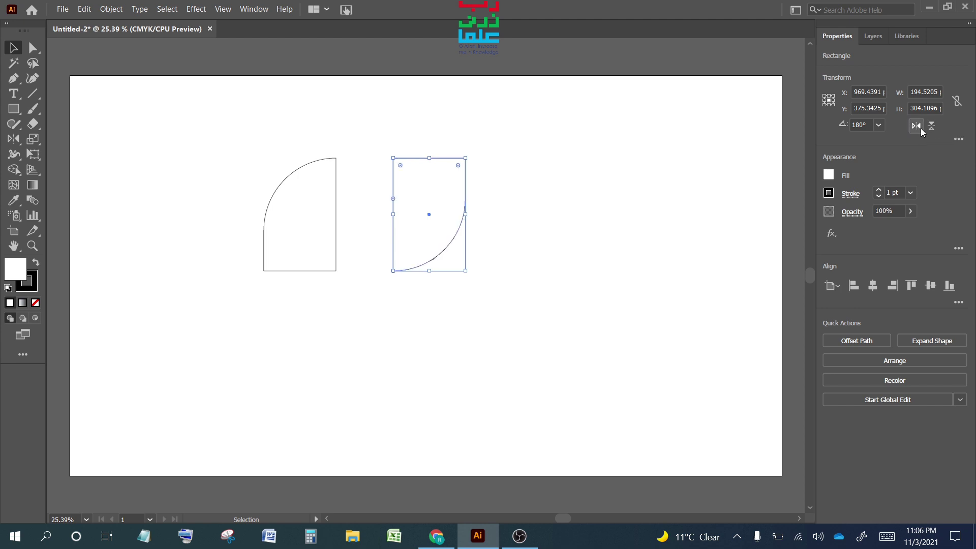
{"action": "left_click", "coordinate": [920, 129]}
{"action": "left_click", "coordinate": [931, 128]}
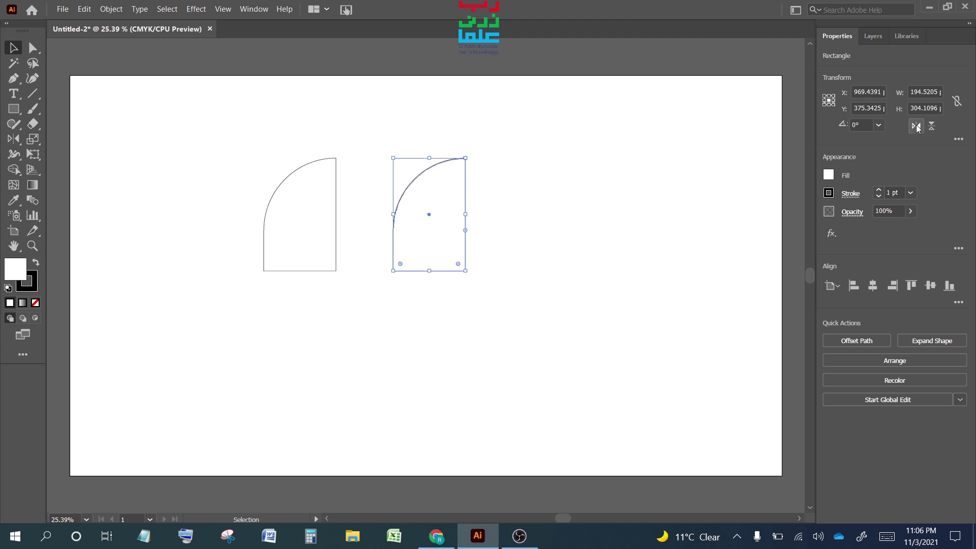
{"action": "left_click", "coordinate": [931, 128]}
{"action": "right_click", "coordinate": [447, 210]}
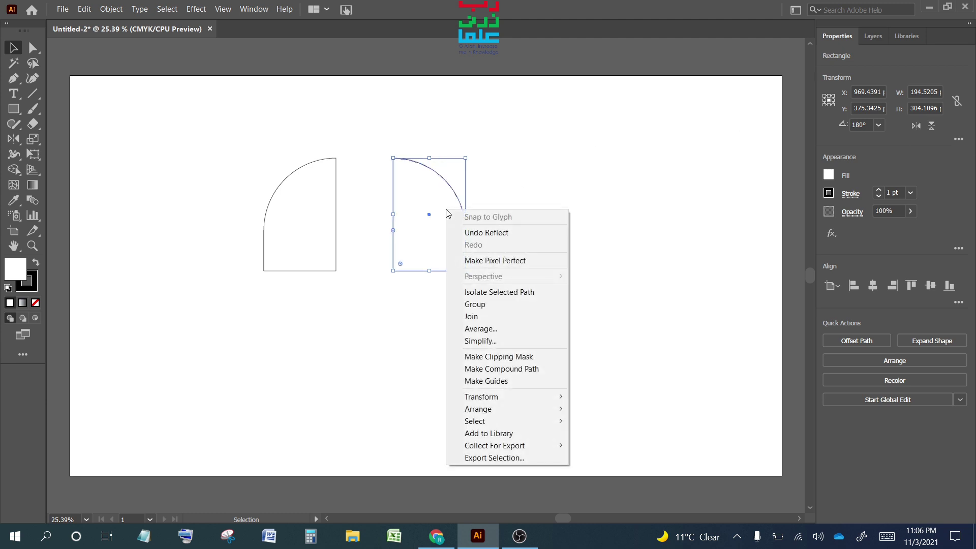
{"action": "mouse_move", "coordinate": [481, 396]}
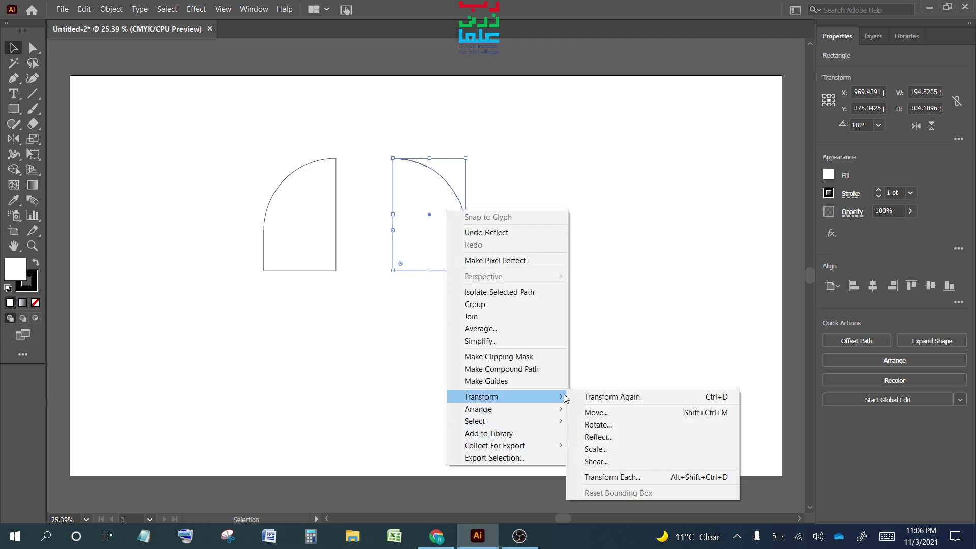
{"action": "left_click", "coordinate": [620, 437]}
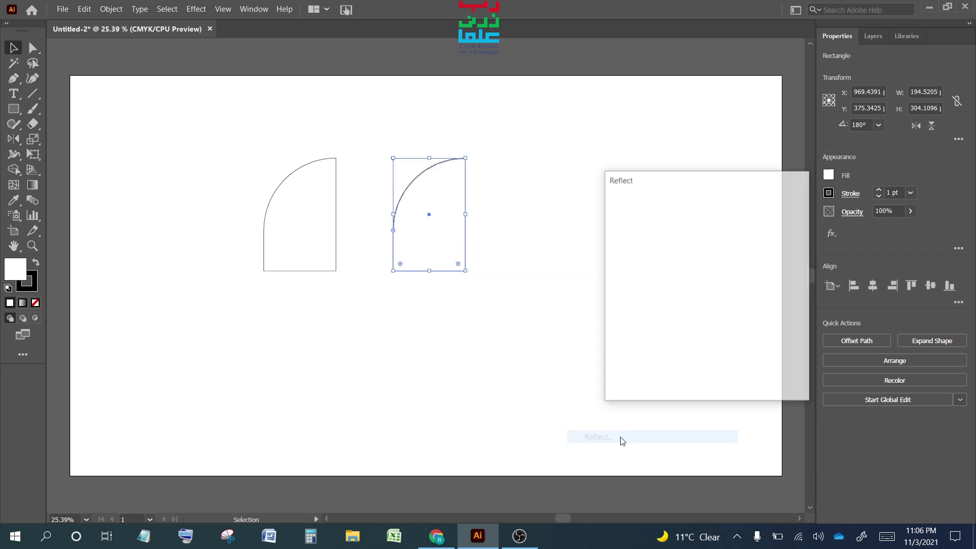
{"action": "left_click_drag", "start_coordinate": [670, 184], "coordinate": [617, 156]}
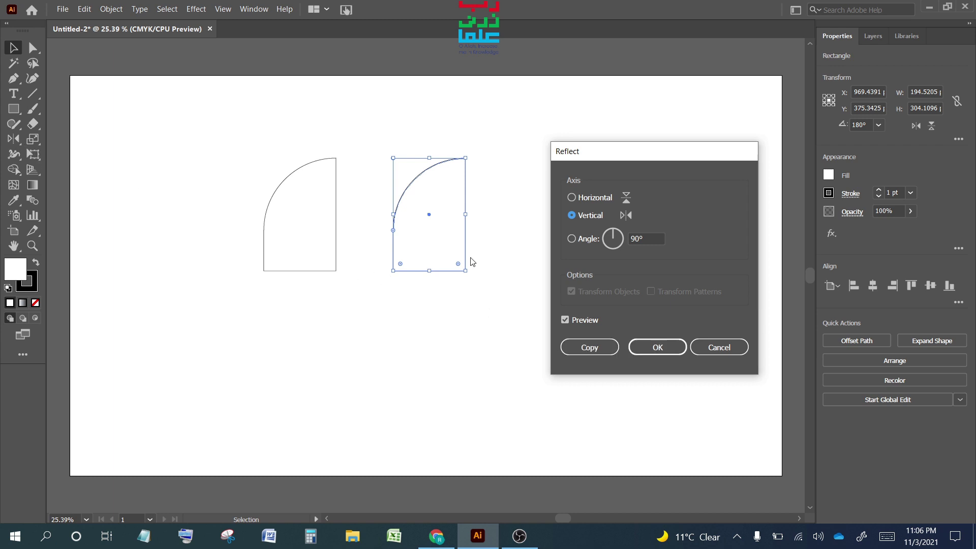
{"action": "left_click", "coordinate": [708, 345]}
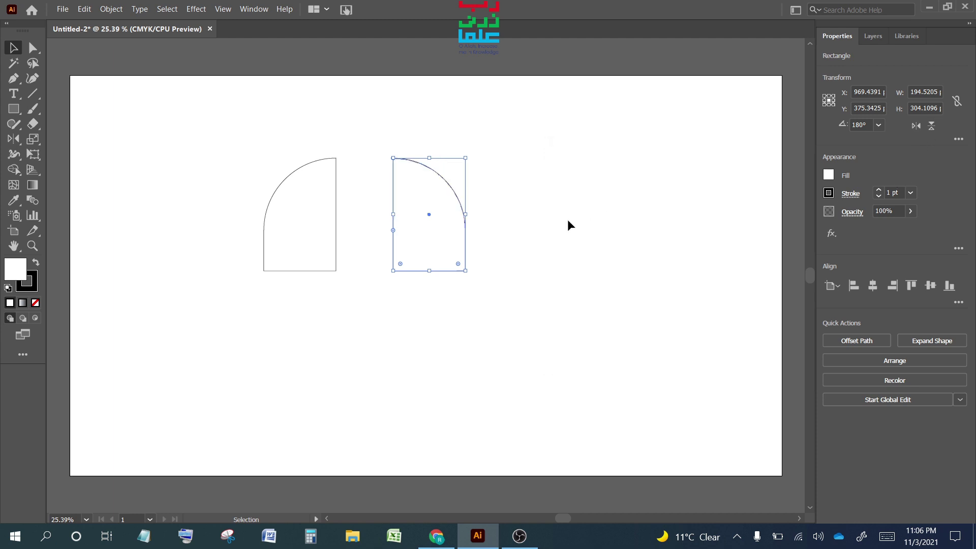
{"action": "right_click", "coordinate": [447, 240]}
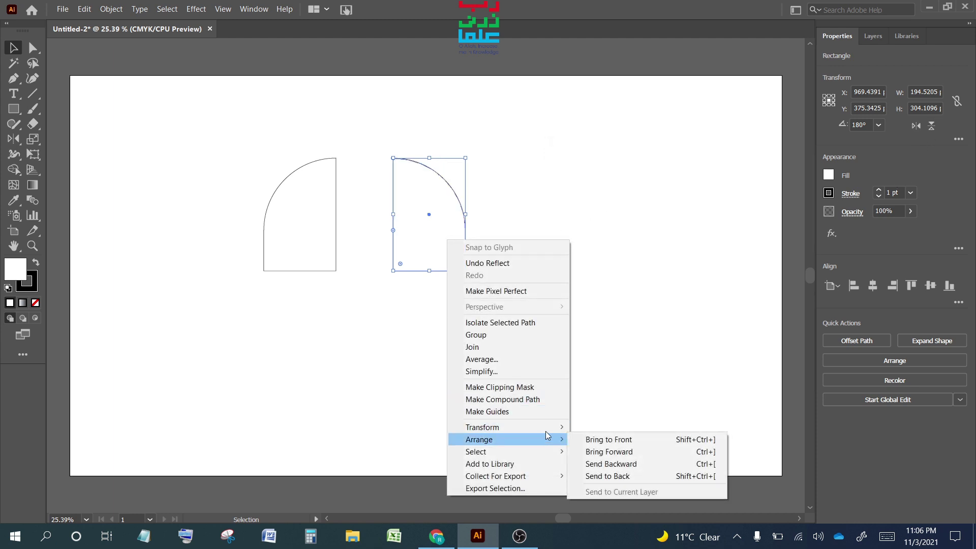
{"action": "mouse_move", "coordinate": [507, 427]}
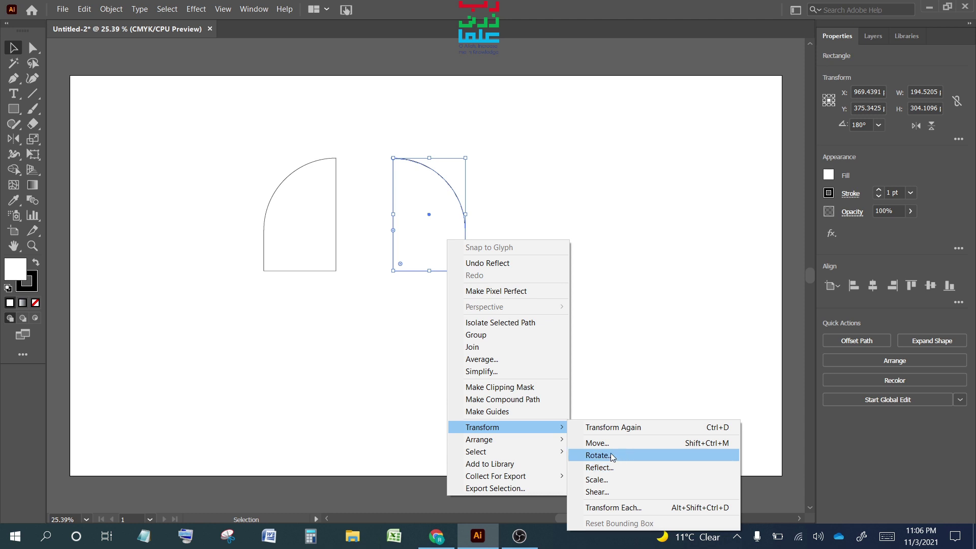
{"action": "left_click", "coordinate": [609, 451]}
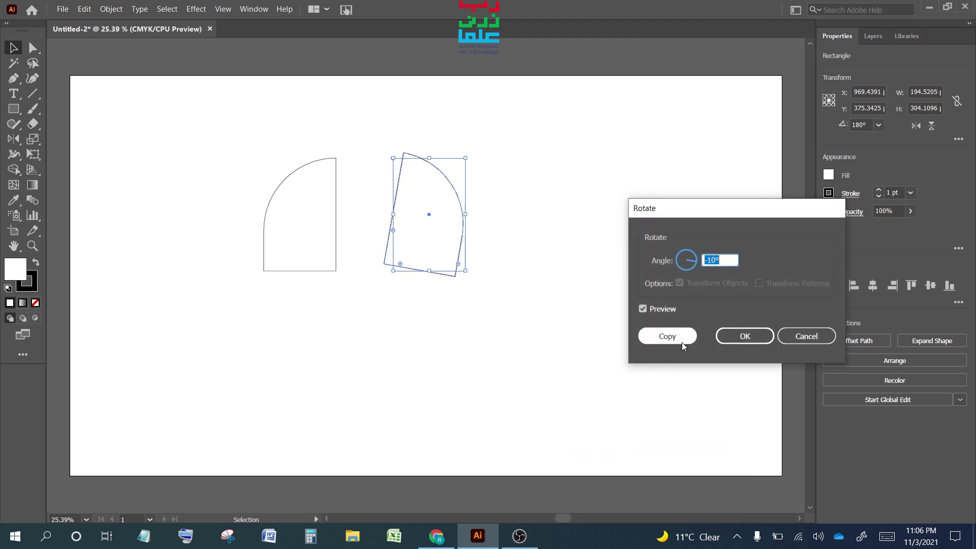
{"action": "left_click", "coordinate": [681, 342]}
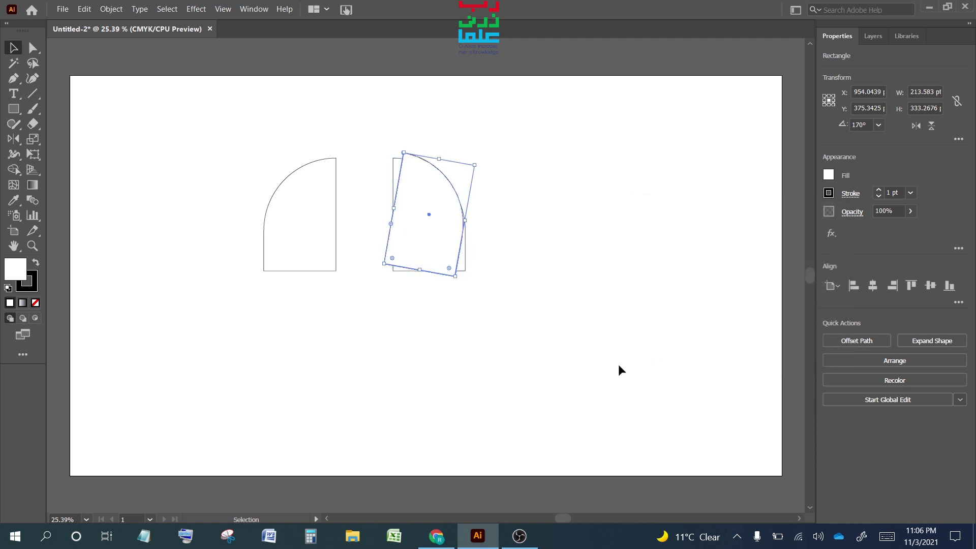
{"action": "key", "text": "ctrl+d"}
{"action": "key", "text": "ctrl+d"}
{"action": "key", "text": "ctrl+d"}
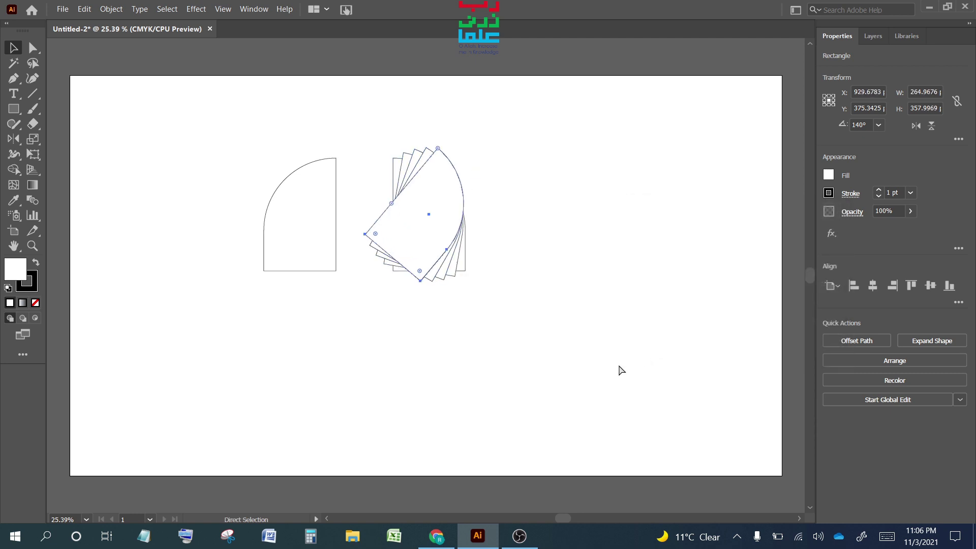
{"action": "key", "text": "ctrl+d"}
{"action": "key", "text": "ctrl+d"}
{"action": "key", "text": "ctrl+d"}
{"action": "key", "text": "ctrl+d"}
{"action": "key", "text": "ctrl+d"}
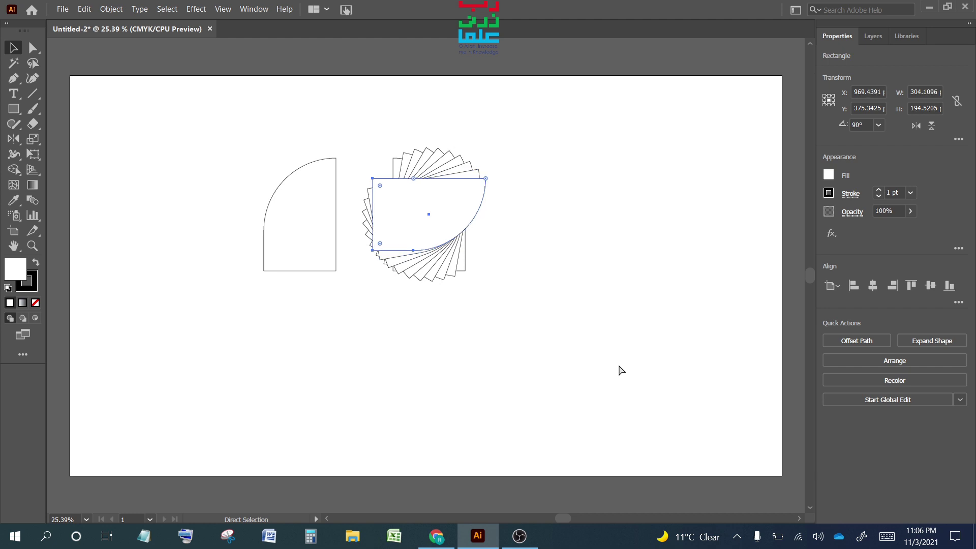
{"action": "key", "text": "ctrl+d"}
{"action": "key", "text": "ctrl+d"}
{"action": "key", "text": "ctrl+d"}
{"action": "key", "text": "ctrl+d"}
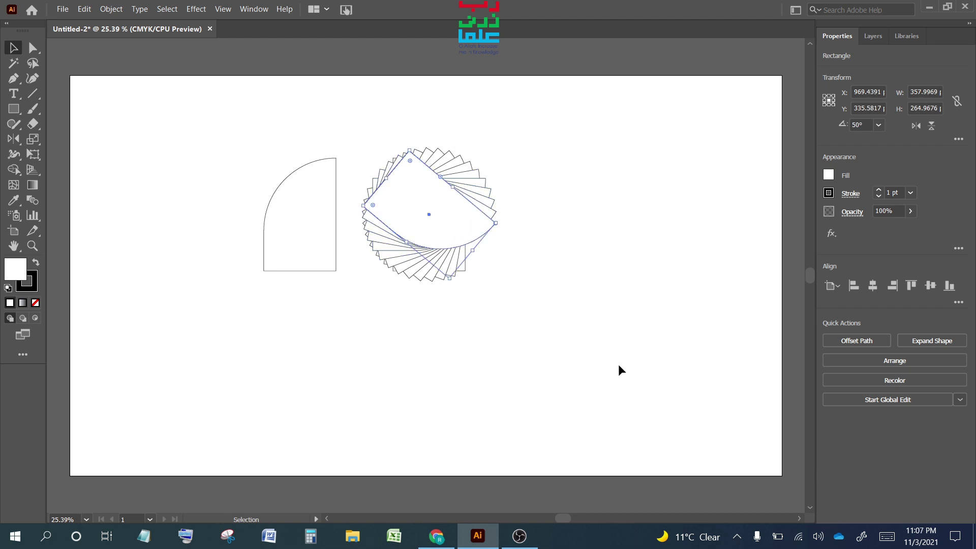
{"action": "key", "text": "ctrl+z"}
{"action": "key", "text": "ctrl+z"}
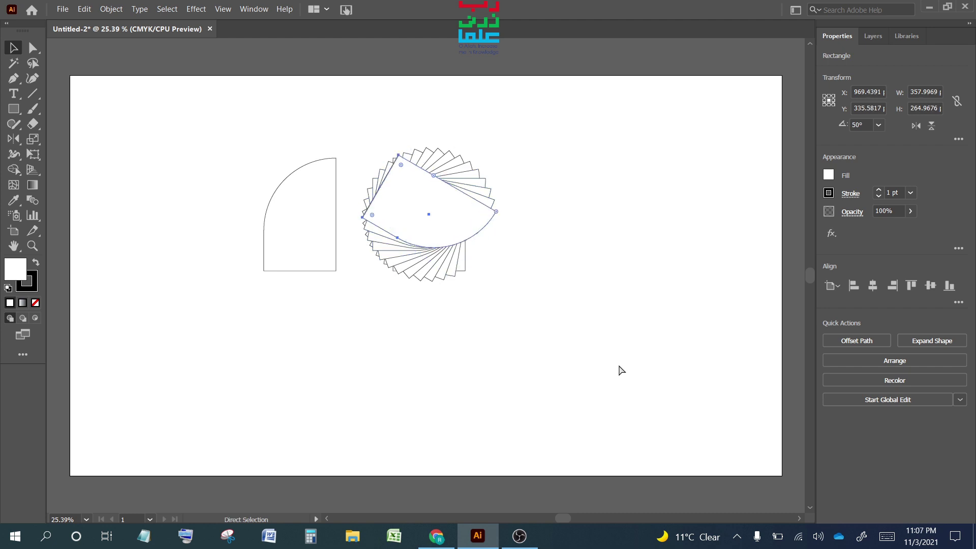
{"action": "key", "text": "ctrl+z"}
{"action": "key", "text": "ctrl+z"}
{"action": "key", "text": "ctrl+z"}
{"action": "key", "text": "ctrl+z"}
{"action": "key", "text": "ctrl+z"}
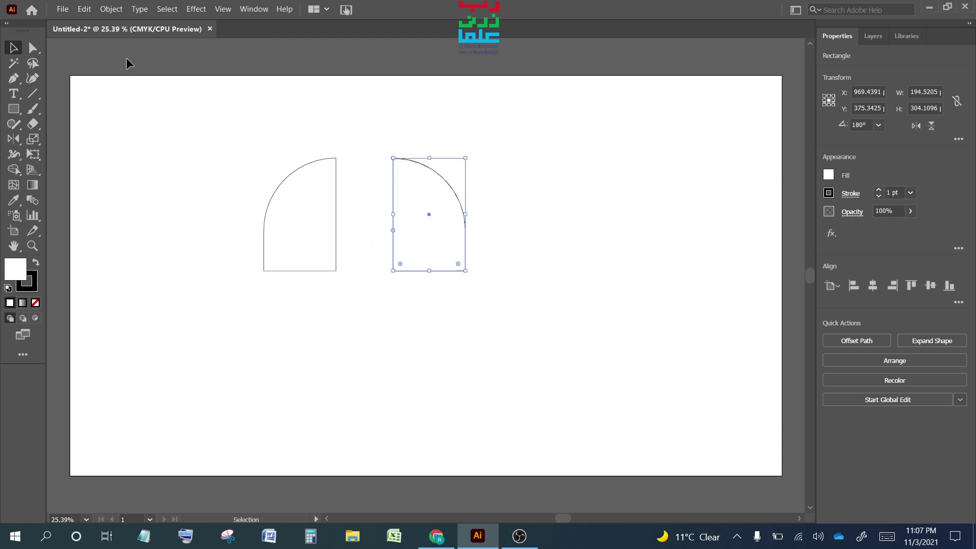
Step: Delete both quarter-round shapes to clear the artboard
{"action": "left_click", "coordinate": [203, 255]}
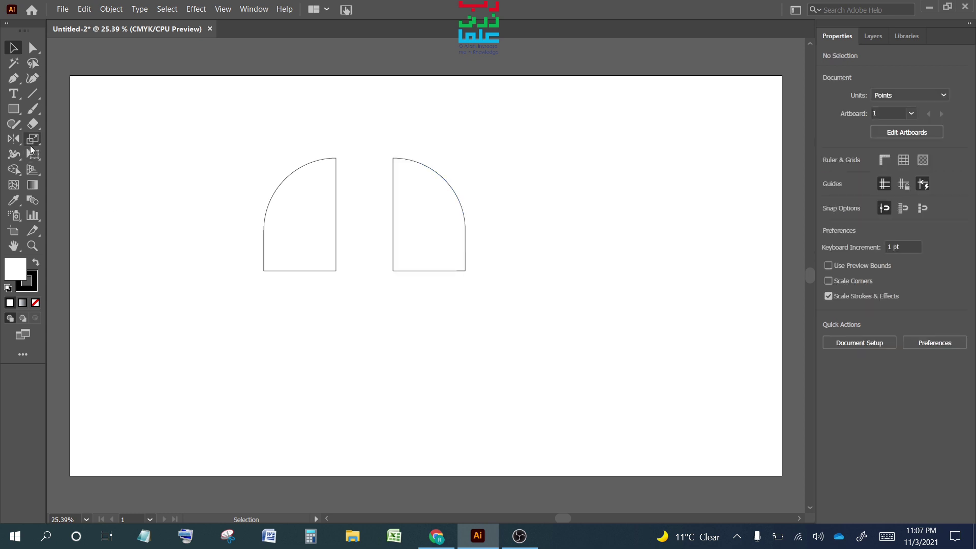
{"action": "left_click_drag", "start_coordinate": [193, 152], "coordinate": [605, 335]}
{"action": "key", "text": "Delete"}
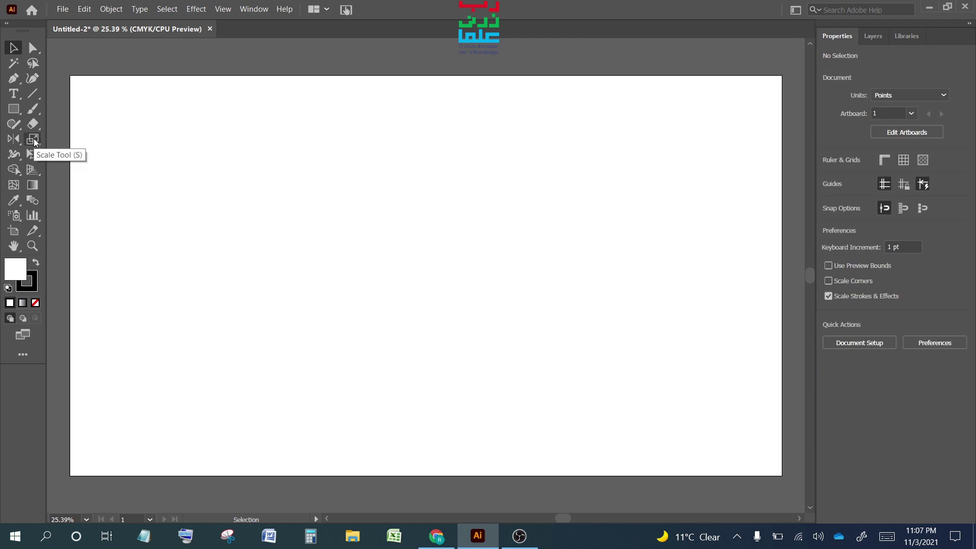
Step: Draw a tall black-filled rectangle, about 157.53 by 302.74 pt, near the artboard middle
{"action": "left_click", "coordinate": [13, 109]}
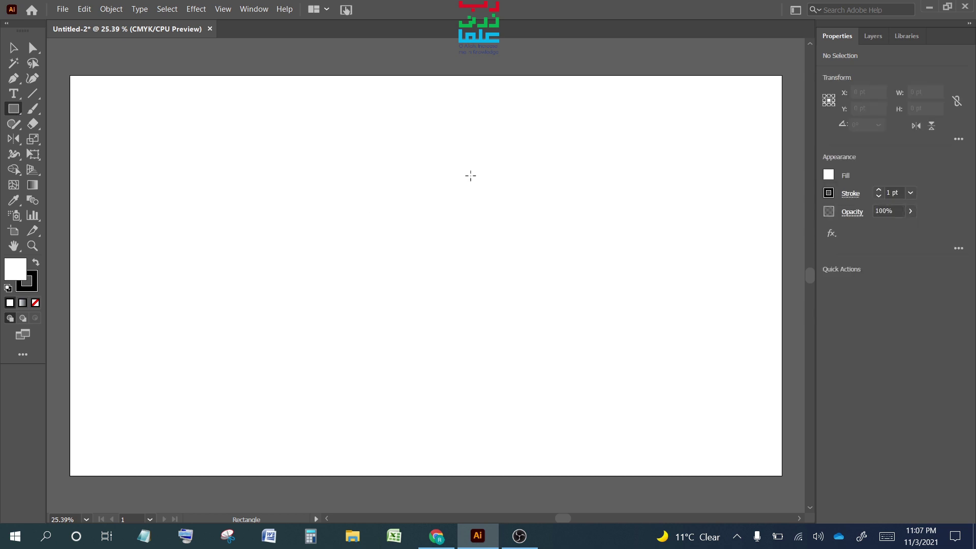
{"action": "left_click_drag", "start_coordinate": [471, 176], "coordinate": [529, 288]}
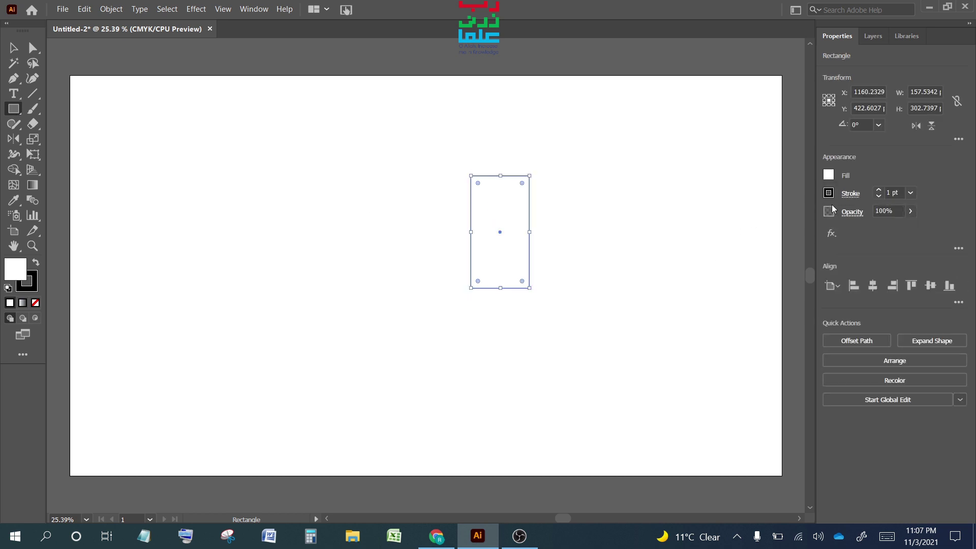
{"action": "left_click", "coordinate": [827, 175]}
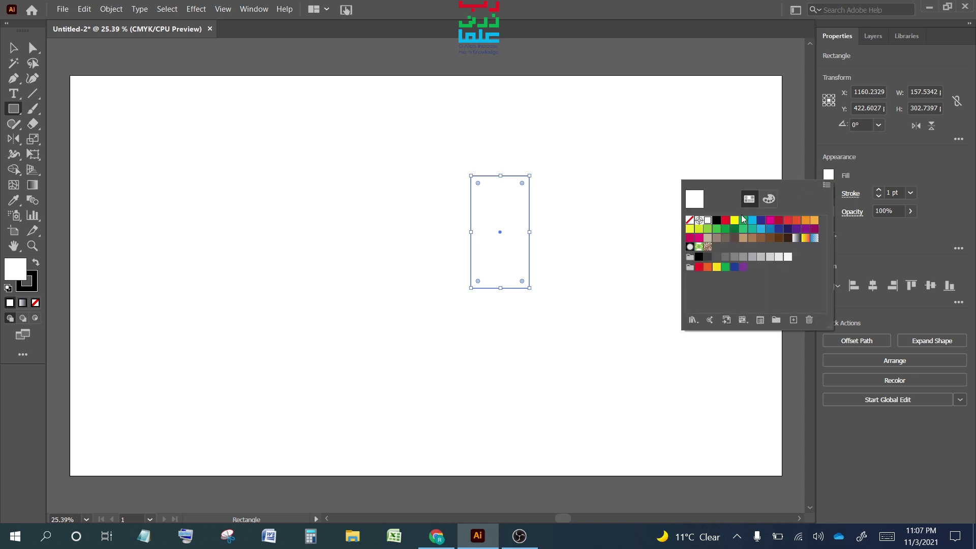
{"action": "left_click", "coordinate": [716, 220]}
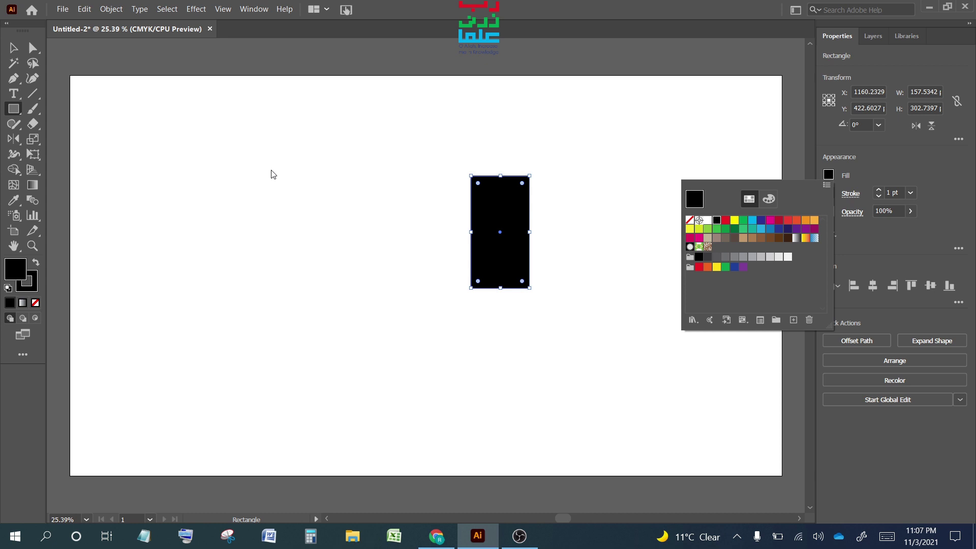
{"action": "left_click", "coordinate": [35, 141]}
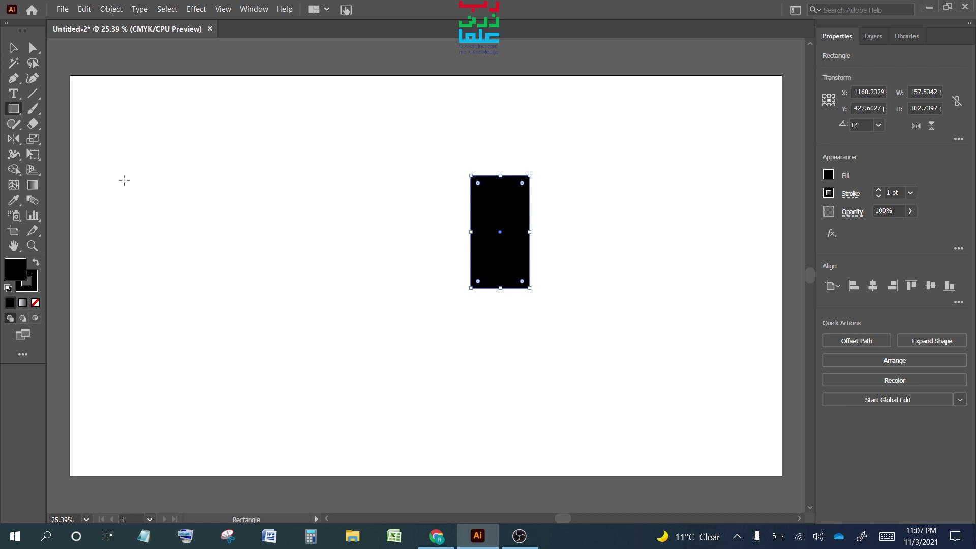
Step: Scale the black rectangle down with the Scale tool, then undo the smaller copy
{"action": "left_click", "coordinate": [38, 140]}
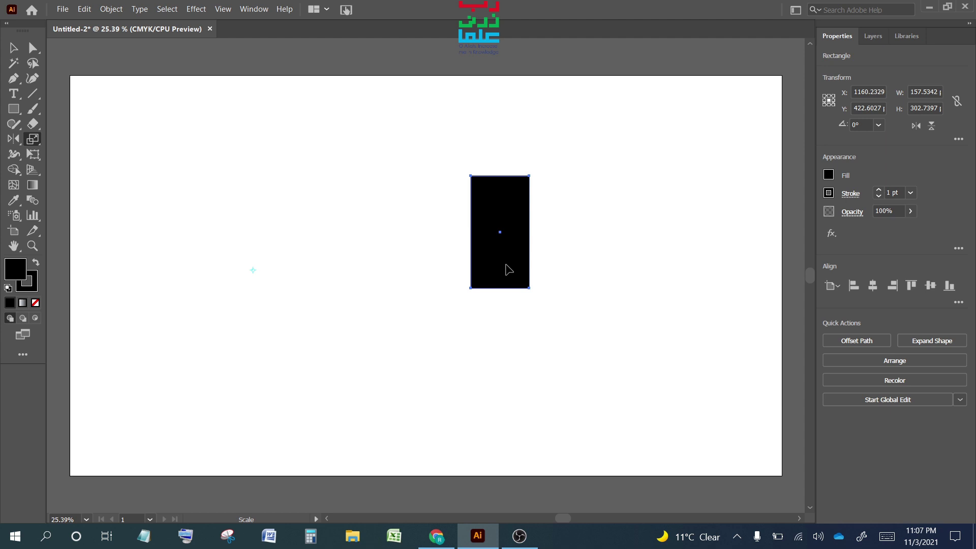
{"action": "left_click_drag", "start_coordinate": [509, 269], "coordinate": [369, 275]}
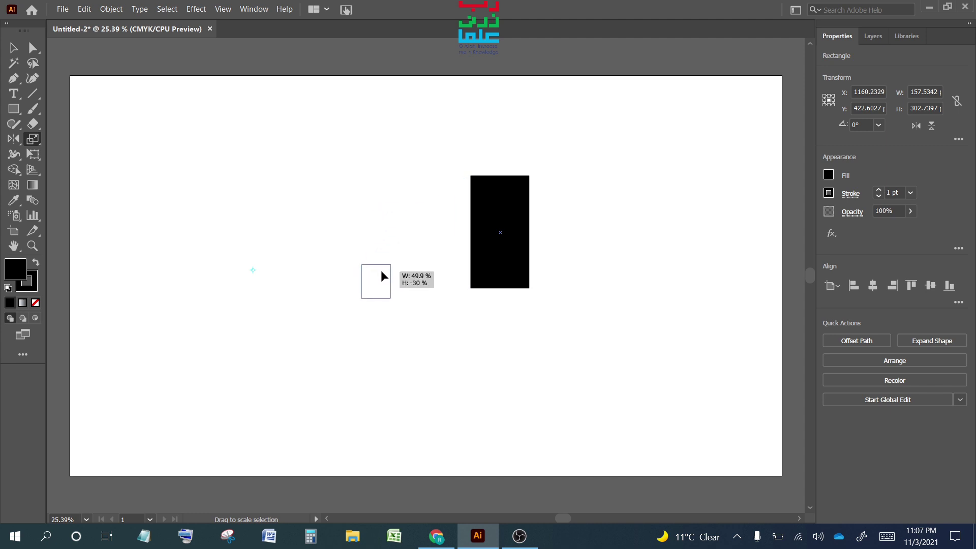
{"action": "mouse_move", "coordinate": [370, 274]}
{"action": "left_mouse_down"}
{"action": "mouse_move", "coordinate": [718, 266]}
{"action": "mouse_move", "coordinate": [701, 246]}
{"action": "mouse_move", "coordinate": [279, 236]}
{"action": "mouse_move", "coordinate": [306, 275]}
{"action": "mouse_move", "coordinate": [398, 266]}
{"action": "mouse_move", "coordinate": [386, 264]}
{"action": "mouse_move", "coordinate": [410, 251]}
{"action": "mouse_move", "coordinate": [392, 273]}
{"action": "mouse_move", "coordinate": [400, 267]}
{"action": "left_mouse_up"}
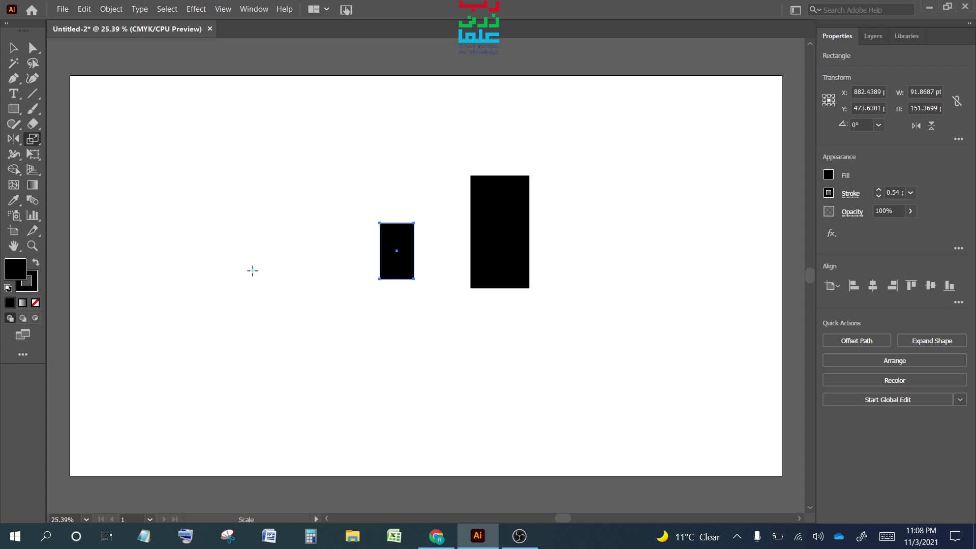
{"action": "key", "text": "ctrl+z"}
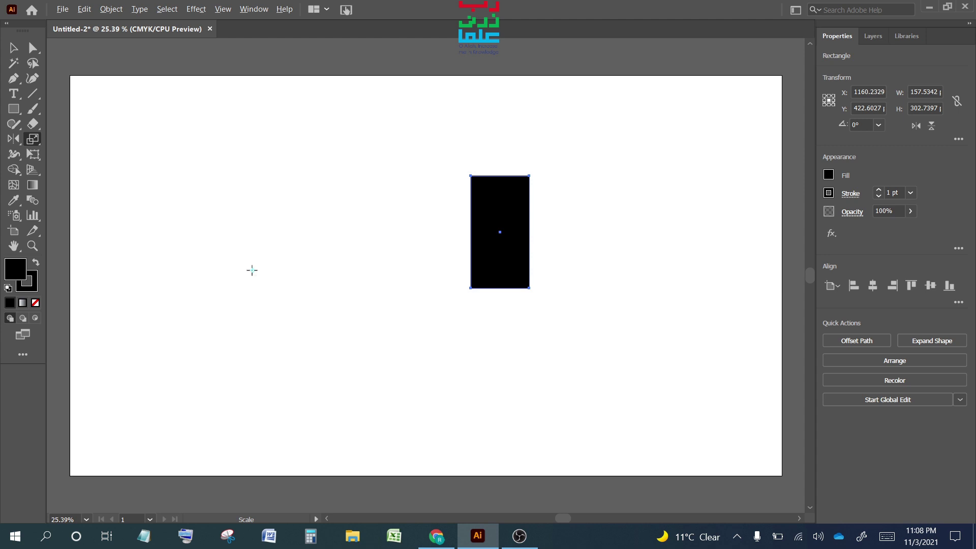
Step: Try non-uniform scaling in the Scale dialog, then make and undo a 90% uniform copy
{"action": "left_click", "coordinate": [252, 269], "text": "alt"}
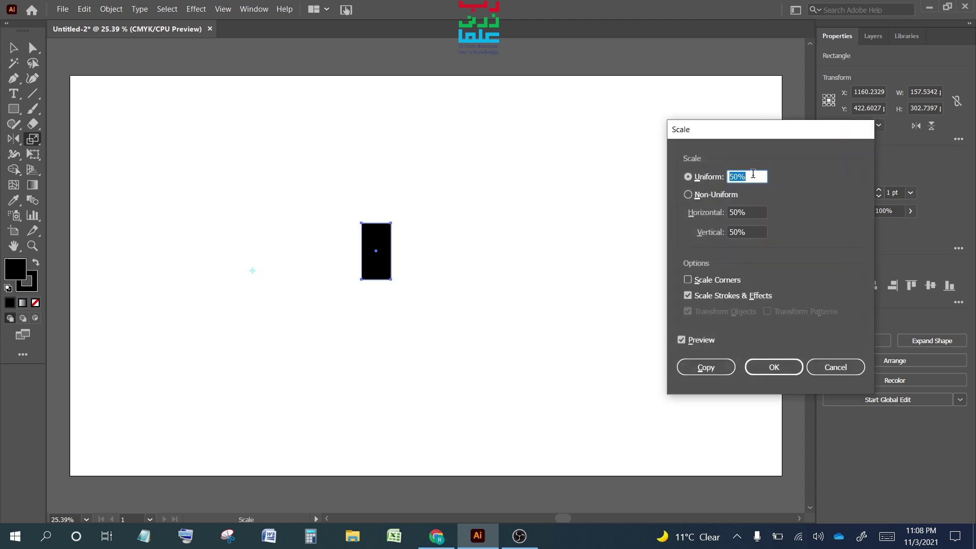
{"action": "scroll", "coordinate": [753, 176], "scroll_direction": "up", "scroll_amount": 5}
{"action": "scroll", "coordinate": [753, 179], "scroll_direction": "up", "scroll_amount": 4}
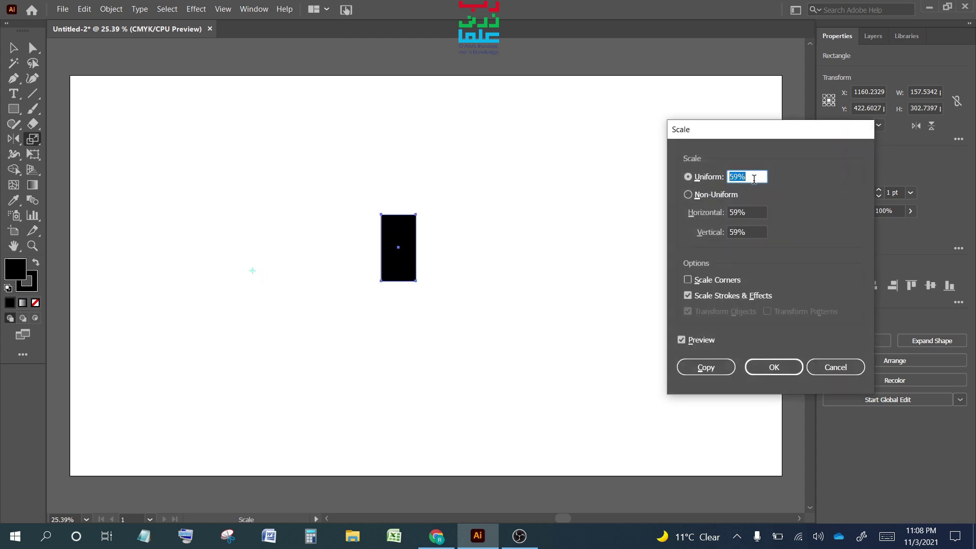
{"action": "scroll", "coordinate": [754, 178], "scroll_direction": "up", "scroll_amount": 2}
{"action": "scroll", "coordinate": [754, 179], "scroll_direction": "up", "scroll_amount": 2}
{"action": "scroll", "coordinate": [753, 179], "scroll_direction": "up", "scroll_amount": 7}
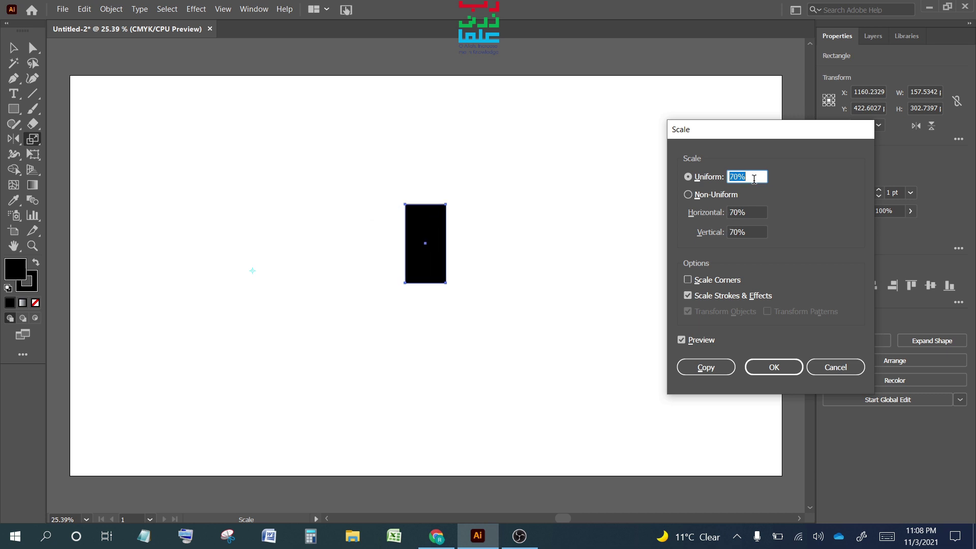
{"action": "scroll", "coordinate": [753, 179], "scroll_direction": "up", "scroll_amount": 4}
{"action": "scroll", "coordinate": [753, 179], "scroll_direction": "up", "scroll_amount": 3}
{"action": "scroll", "coordinate": [754, 179], "scroll_direction": "up", "scroll_amount": 2}
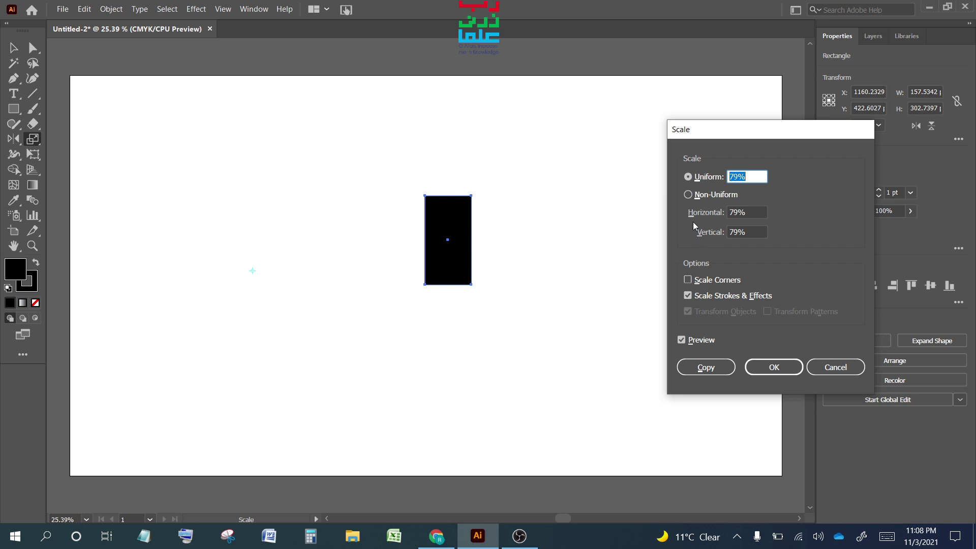
{"action": "left_click", "coordinate": [688, 194]}
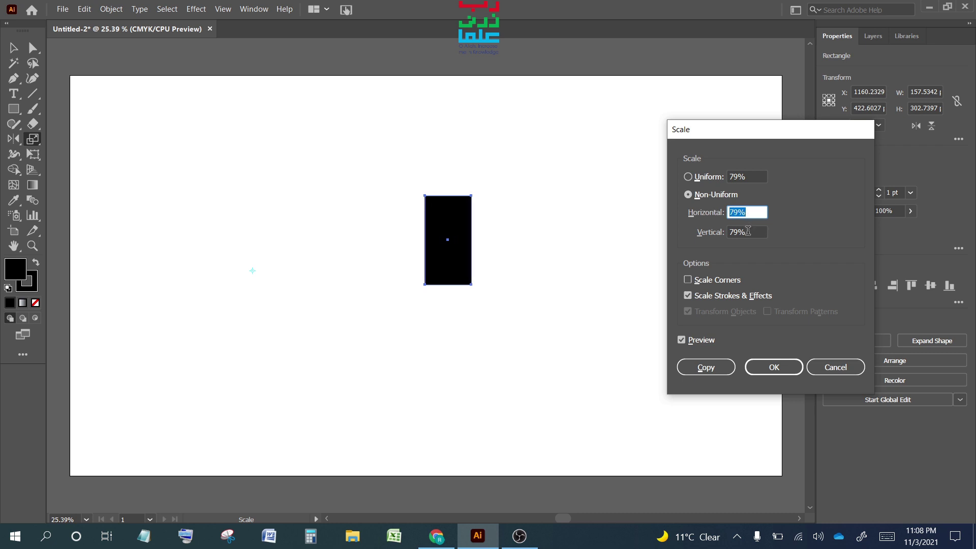
{"action": "left_click", "coordinate": [745, 232]}
{"action": "scroll", "coordinate": [747, 231], "scroll_direction": "up", "scroll_amount": 5}
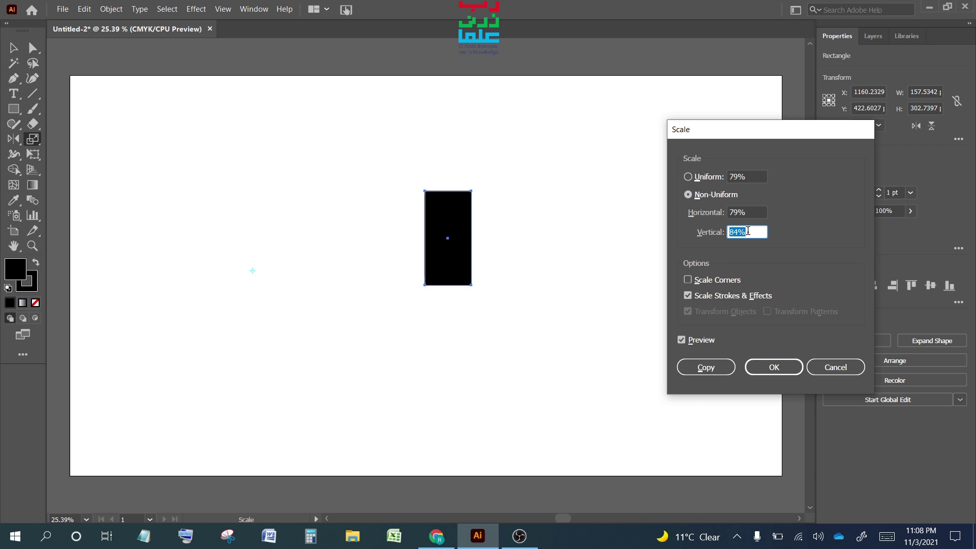
{"action": "scroll", "coordinate": [747, 231], "scroll_direction": "up", "scroll_amount": 8}
{"action": "scroll", "coordinate": [748, 231], "scroll_direction": "up", "scroll_amount": 3}
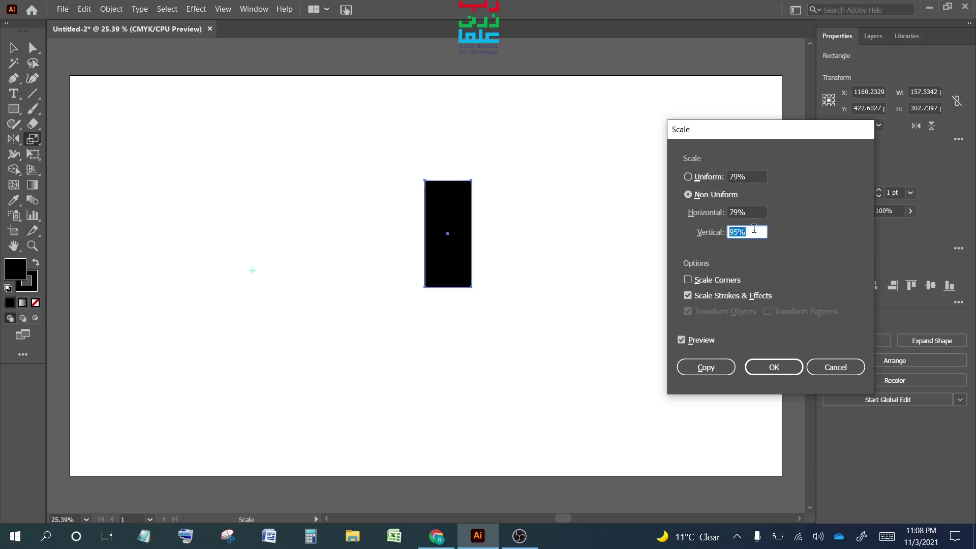
{"action": "scroll", "coordinate": [753, 232], "scroll_direction": "down", "scroll_amount": 8}
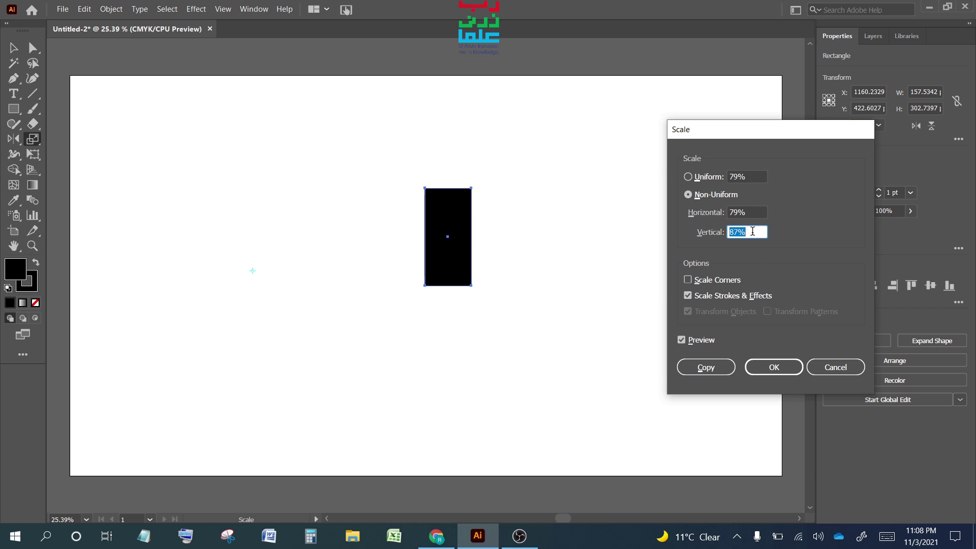
{"action": "scroll", "coordinate": [753, 231], "scroll_direction": "down", "scroll_amount": 2}
{"action": "scroll", "coordinate": [753, 231], "scroll_direction": "down", "scroll_amount": 2}
{"action": "scroll", "coordinate": [753, 231], "scroll_direction": "down", "scroll_amount": 2}
{"action": "scroll", "coordinate": [753, 231], "scroll_direction": "down", "scroll_amount": 2}
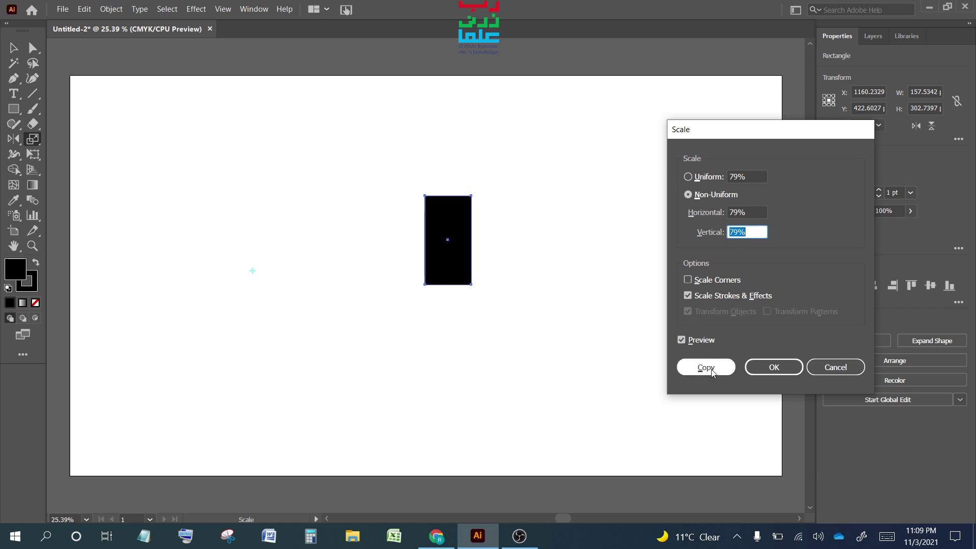
{"action": "left_click", "coordinate": [751, 177]}
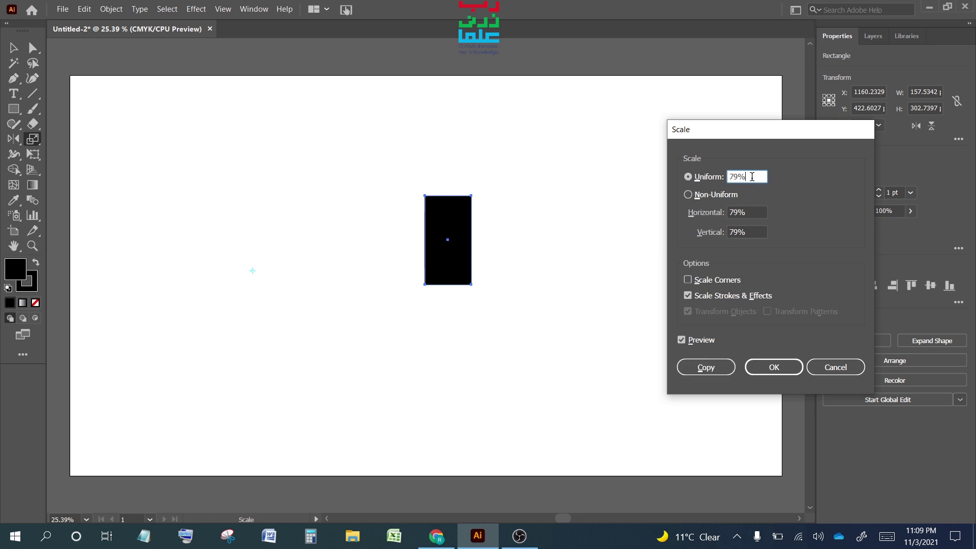
{"action": "scroll", "coordinate": [750, 176], "scroll_direction": "up", "scroll_amount": 1}
{"action": "scroll", "coordinate": [746, 178], "scroll_direction": "up", "scroll_amount": 4}
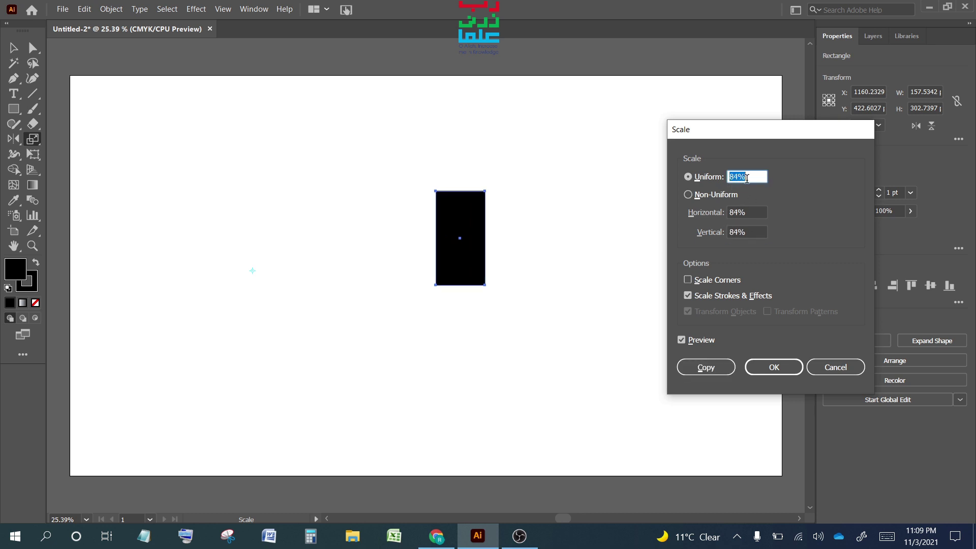
{"action": "scroll", "coordinate": [746, 178], "scroll_direction": "up", "scroll_amount": 1}
{"action": "scroll", "coordinate": [746, 177], "scroll_direction": "up", "scroll_amount": 1}
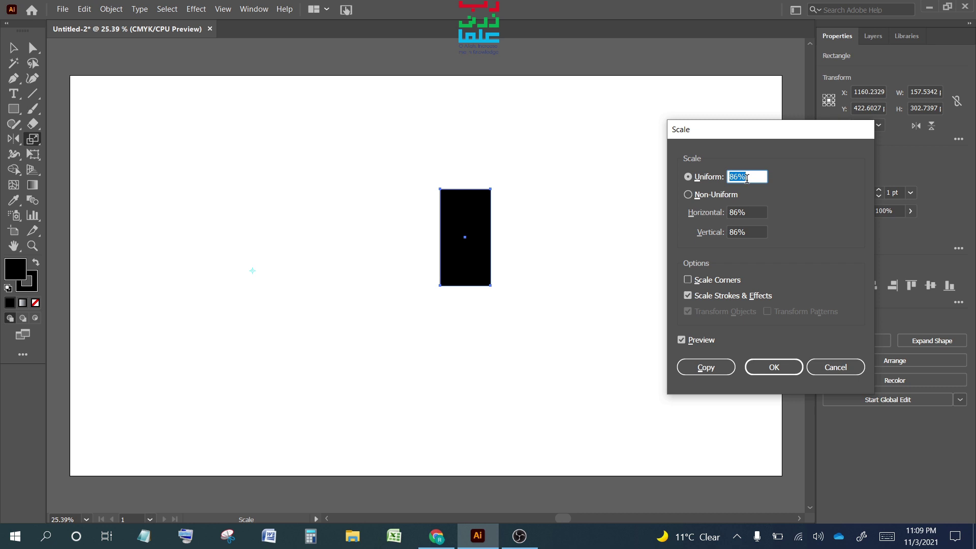
{"action": "scroll", "coordinate": [746, 177], "scroll_direction": "up", "scroll_amount": 1}
{"action": "scroll", "coordinate": [746, 177], "scroll_direction": "up", "scroll_amount": 2}
{"action": "scroll", "coordinate": [746, 177], "scroll_direction": "up", "scroll_amount": 1}
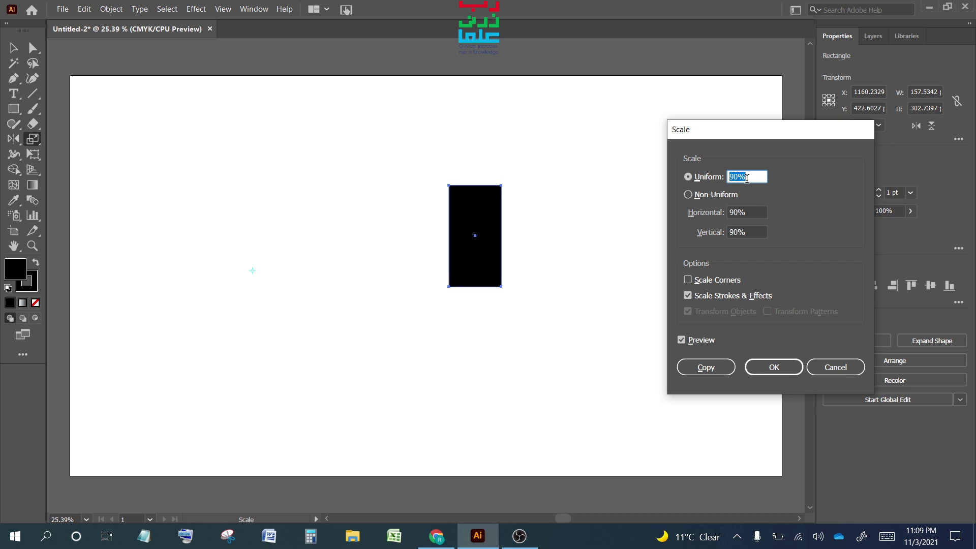
{"action": "left_click", "coordinate": [706, 367]}
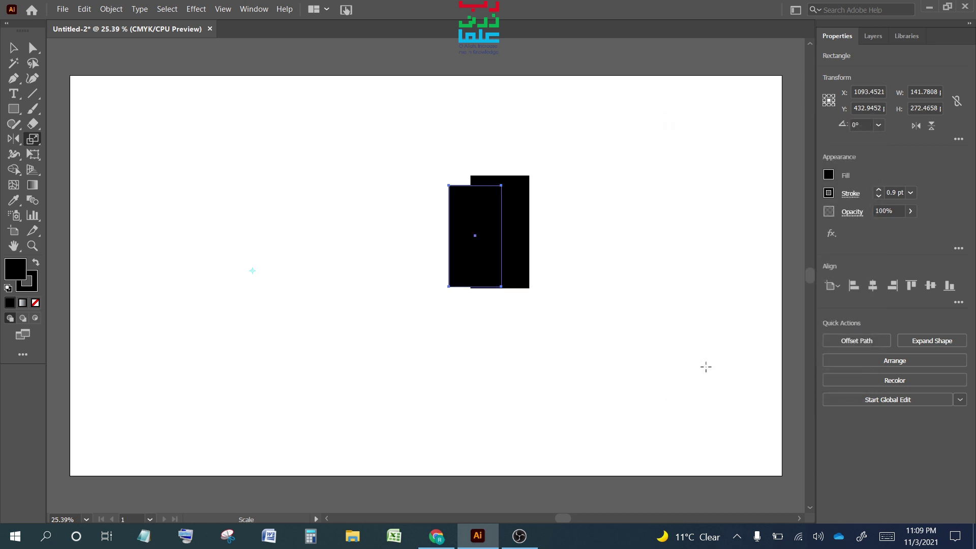
{"action": "key", "text": "ctrl+z"}
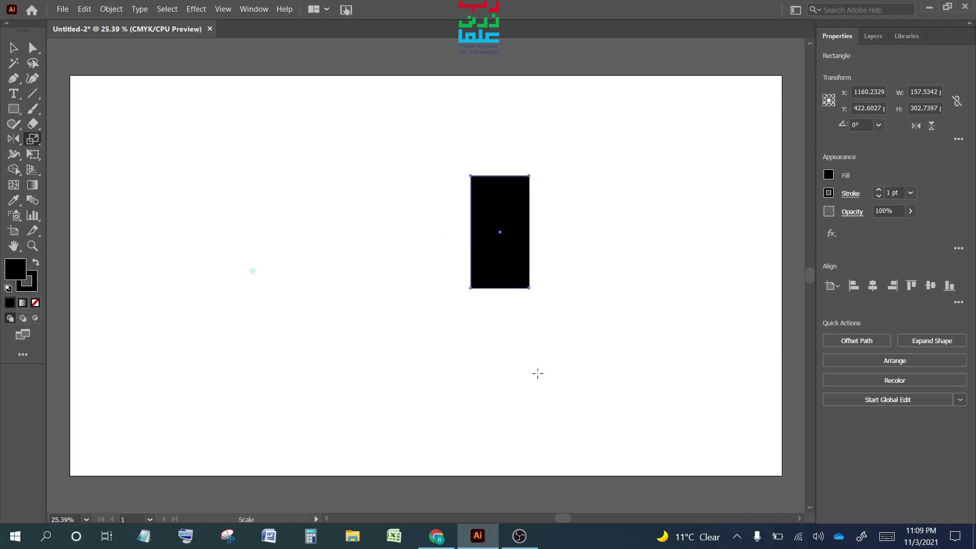
Step: Make an 80% scaled copy from an origin left of the rectangle, then undo it
{"action": "left_click", "coordinate": [251, 272], "text": "alt"}
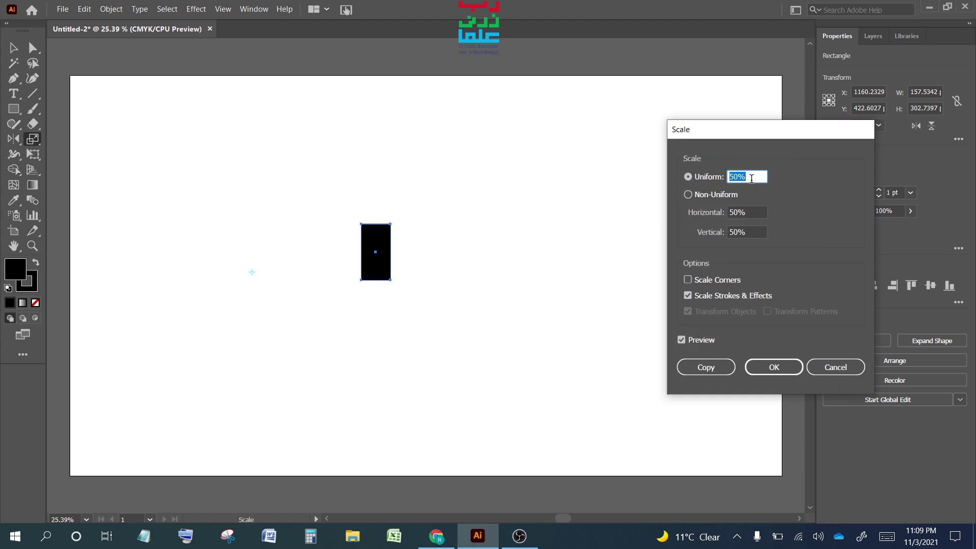
{"action": "scroll", "coordinate": [750, 179], "scroll_direction": "up", "scroll_amount": 5}
{"action": "scroll", "coordinate": [750, 178], "scroll_direction": "up", "scroll_amount": 5}
{"action": "scroll", "coordinate": [750, 178], "scroll_direction": "up", "scroll_amount": 5}
{"action": "scroll", "coordinate": [750, 178], "scroll_direction": "up", "scroll_amount": 7}
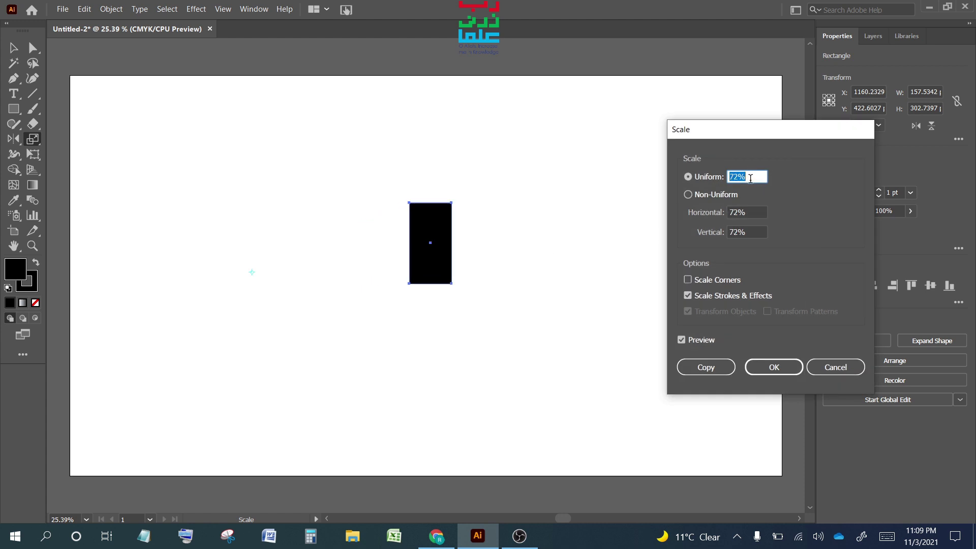
{"action": "scroll", "coordinate": [750, 178], "scroll_direction": "up", "scroll_amount": 6}
{"action": "scroll", "coordinate": [750, 178], "scroll_direction": "up", "scroll_amount": 2}
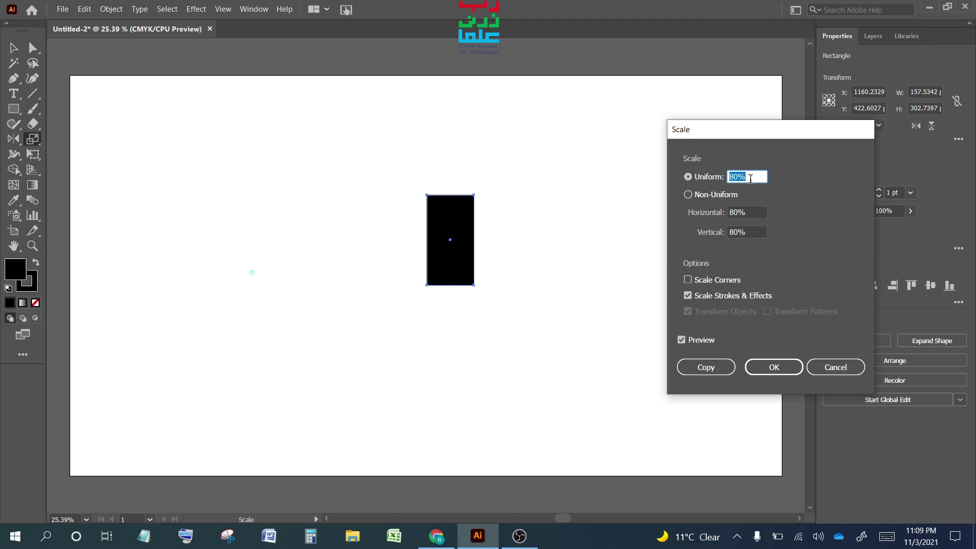
{"action": "left_click", "coordinate": [707, 372]}
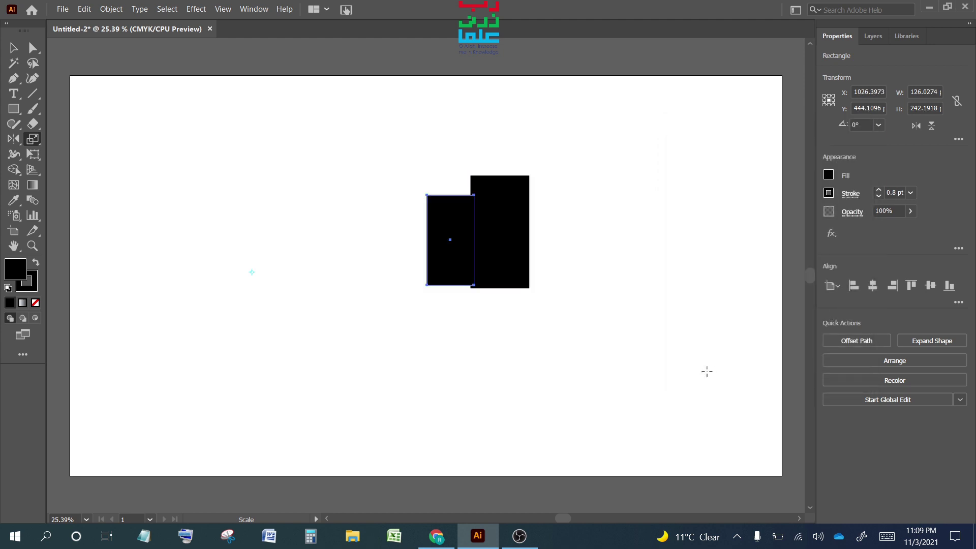
{"action": "key", "text": "ctrl+z"}
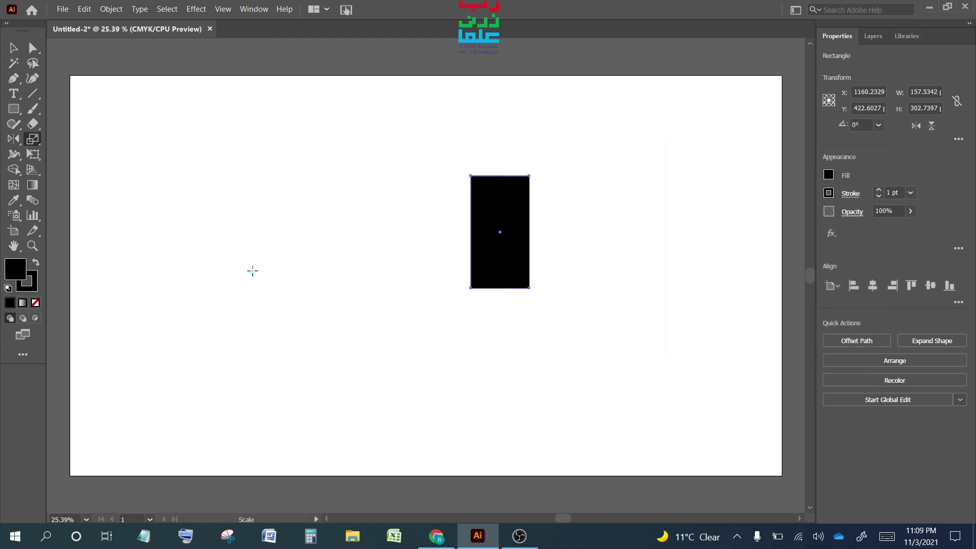
Step: Create a 70% uniform scaled copy from an origin left of the rectangle
{"action": "left_click", "coordinate": [252, 272], "text": "alt"}
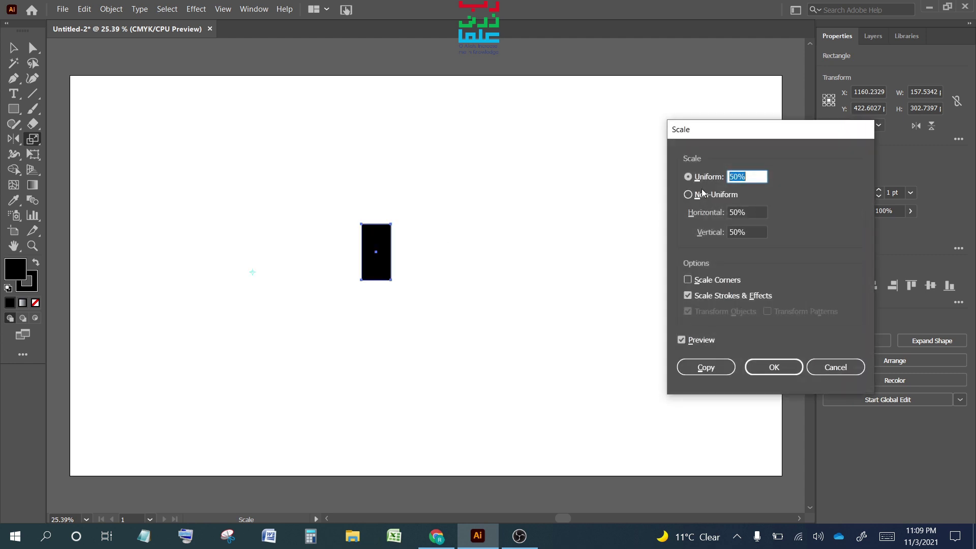
{"action": "scroll", "coordinate": [757, 176], "scroll_direction": "up", "scroll_amount": 8}
{"action": "scroll", "coordinate": [757, 177], "scroll_direction": "up", "scroll_amount": 10}
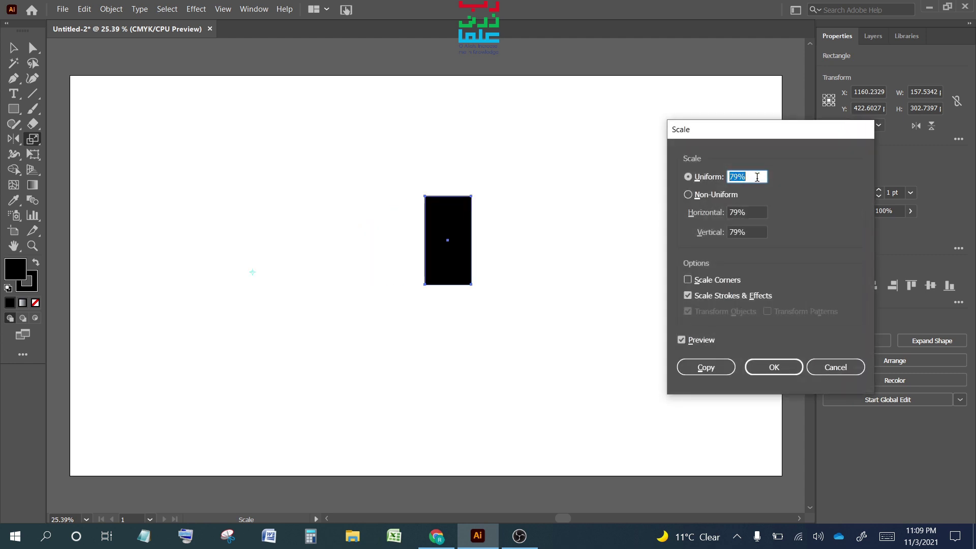
{"action": "scroll", "coordinate": [756, 177], "scroll_direction": "up", "scroll_amount": 1}
{"action": "scroll", "coordinate": [757, 177], "scroll_direction": "down", "scroll_amount": 3}
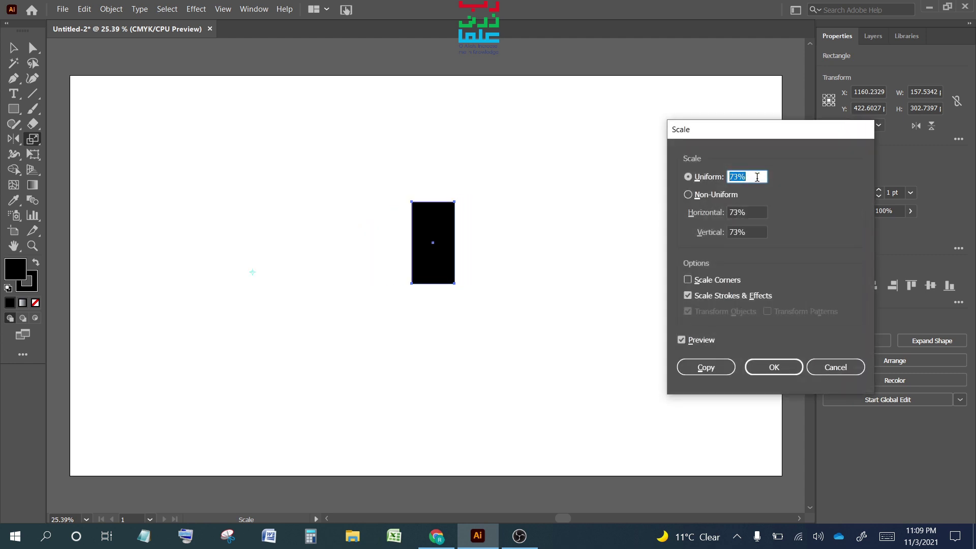
{"action": "scroll", "coordinate": [756, 176], "scroll_direction": "down", "scroll_amount": 2}
{"action": "scroll", "coordinate": [756, 177], "scroll_direction": "down", "scroll_amount": 2}
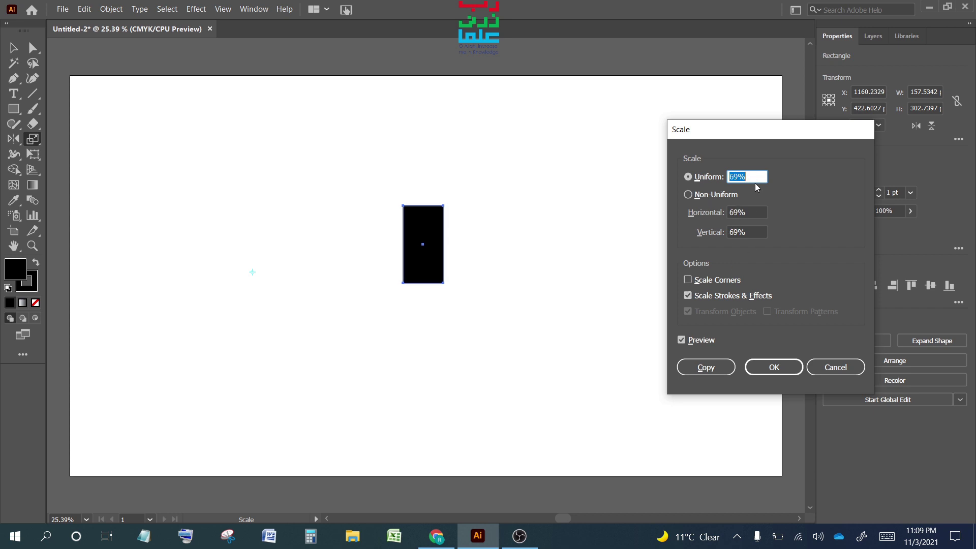
{"action": "scroll", "coordinate": [755, 176], "scroll_direction": "up", "scroll_amount": 1}
{"action": "left_click", "coordinate": [706, 367]}
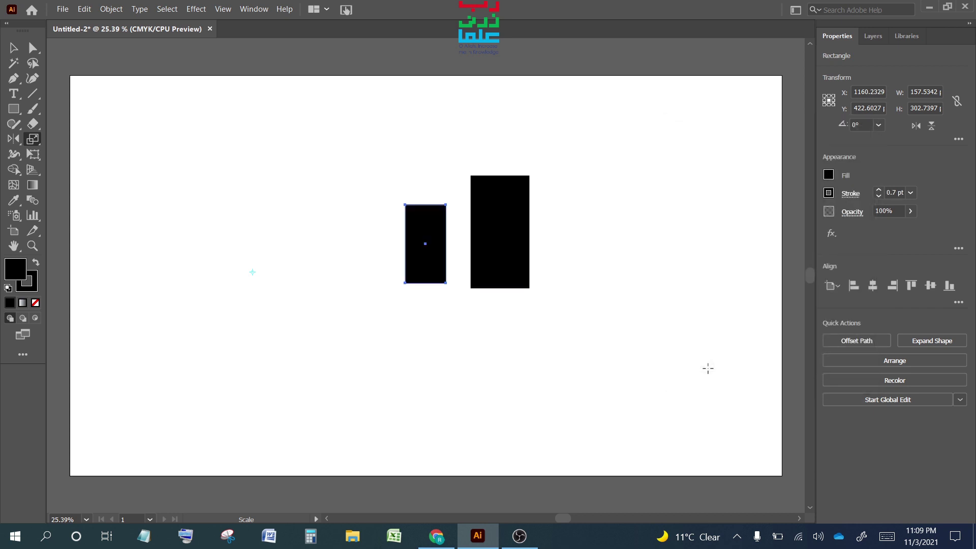
Step: Repeat the 70% scaled copy to extend the row of shrinking rectangles
{"action": "key", "text": "v"}
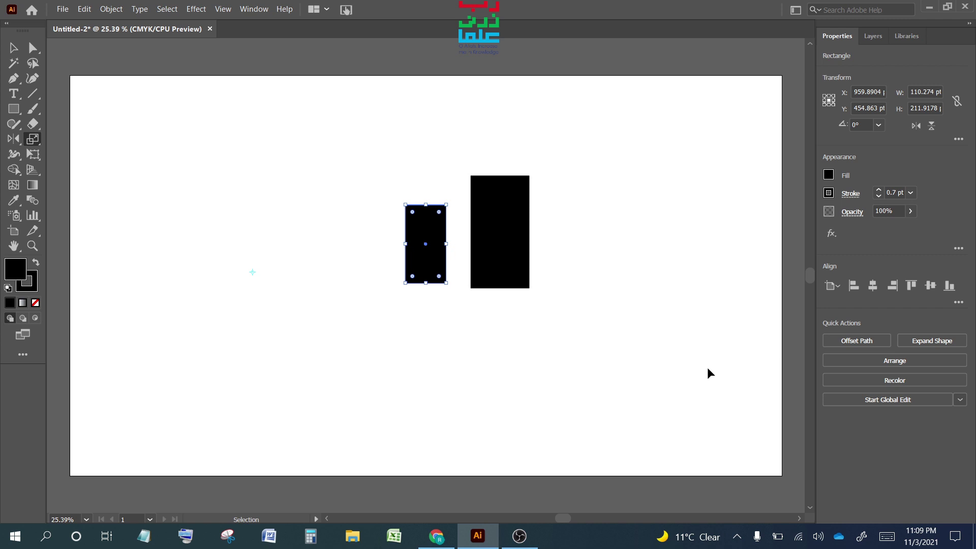
{"action": "key", "text": "ctrl+d"}
{"action": "key", "text": "ctrl+d"}
{"action": "key", "text": "ctrl+d"}
{"action": "key", "text": "ctrl+d"}
{"action": "key", "text": "ctrl+d"}
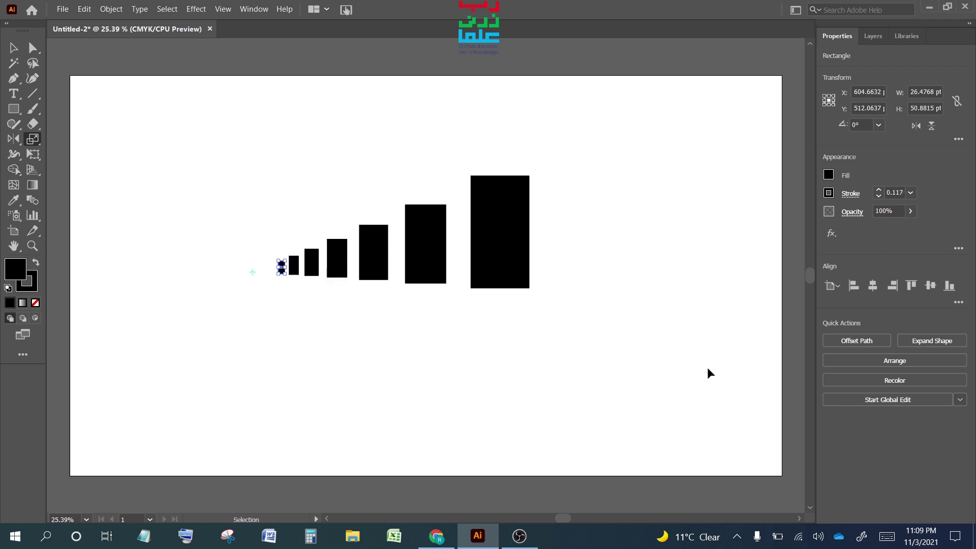
{"action": "key", "text": "ctrl+d"}
{"action": "key", "text": "s"}
Step: Move the whole row of seven rectangles to the artboard's upper left
{"action": "key", "text": "v"}
{"action": "mouse_move", "coordinate": [206, 185]}
{"action": "left_mouse_down"}
{"action": "mouse_move", "coordinate": [543, 329]}
{"action": "mouse_move", "coordinate": [568, 321]}
{"action": "left_mouse_up"}
{"action": "mouse_move", "coordinate": [514, 283]}
{"action": "left_mouse_down"}
{"action": "mouse_move", "coordinate": [311, 178]}
{"action": "mouse_move", "coordinate": [325, 176]}
{"action": "left_mouse_up"}
{"action": "left_click", "coordinate": [315, 270]}
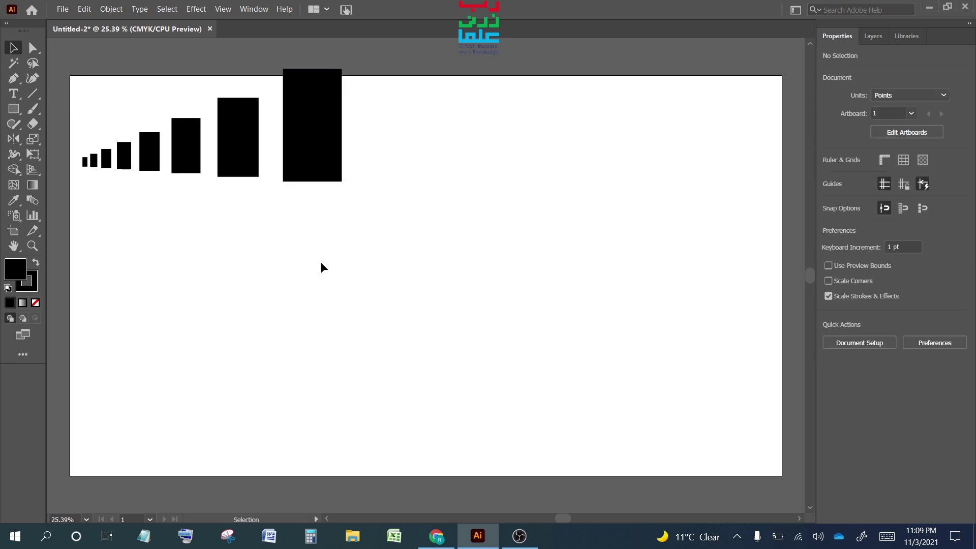
Step: Draw a large square right of centre and remove its fill
{"action": "left_click", "coordinate": [13, 109]}
{"action": "mouse_move", "coordinate": [441, 222]}
{"action": "left_mouse_down"}
{"action": "mouse_move", "coordinate": [541, 332]}
{"action": "mouse_move", "coordinate": [559, 338]}
{"action": "left_mouse_up"}
{"action": "left_click", "coordinate": [828, 175]}
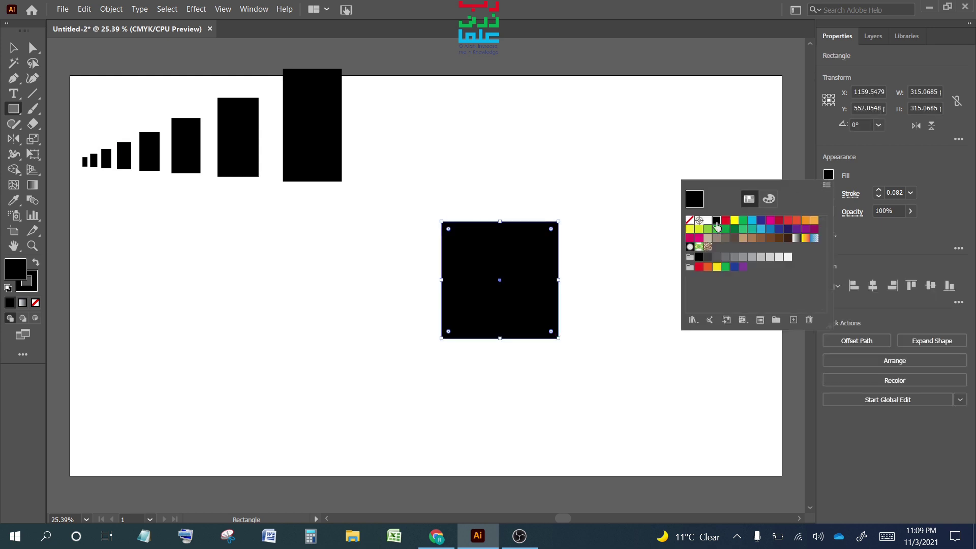
{"action": "left_click", "coordinate": [690, 220]}
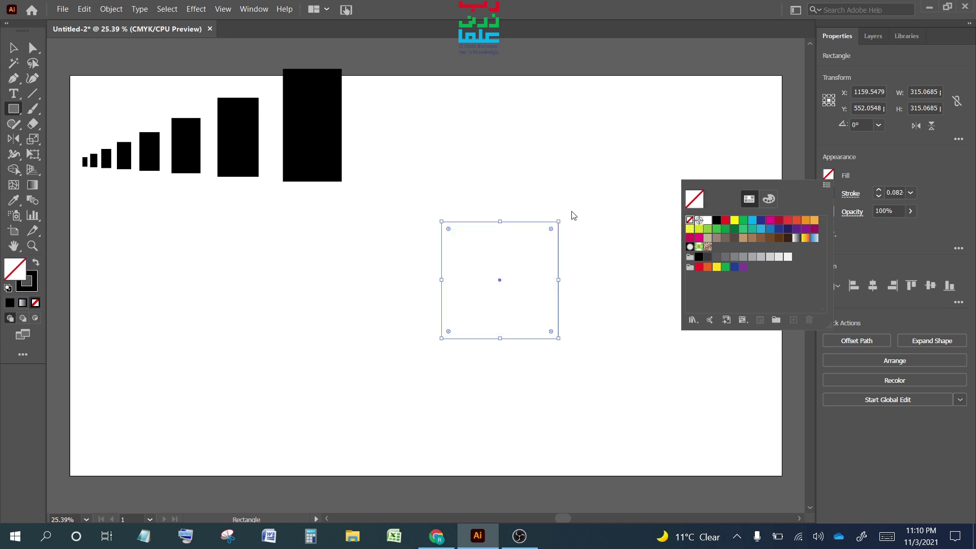
{"action": "left_click", "coordinate": [914, 197]}
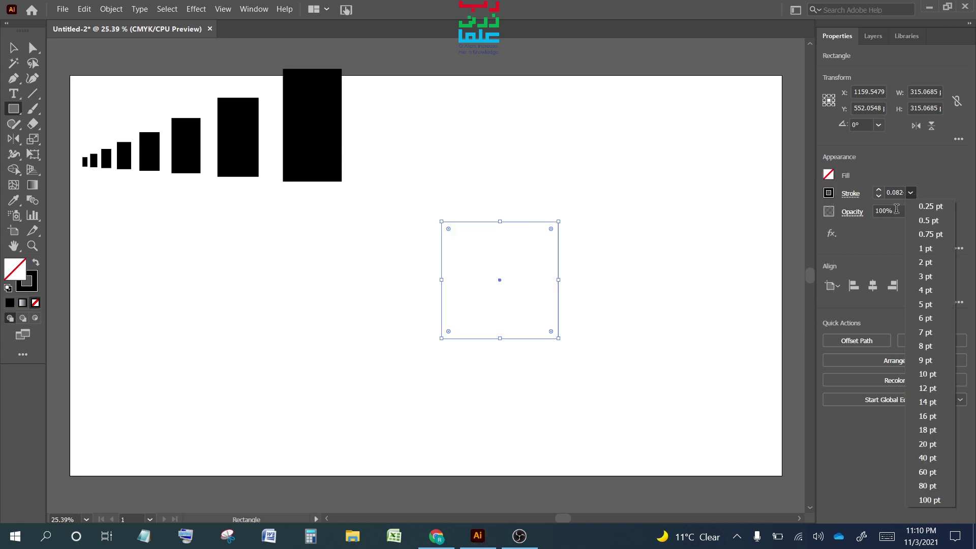
Step: Set the square's stroke weight to 2 pt
{"action": "left_click", "coordinate": [932, 249]}
{"action": "left_click", "coordinate": [910, 193]}
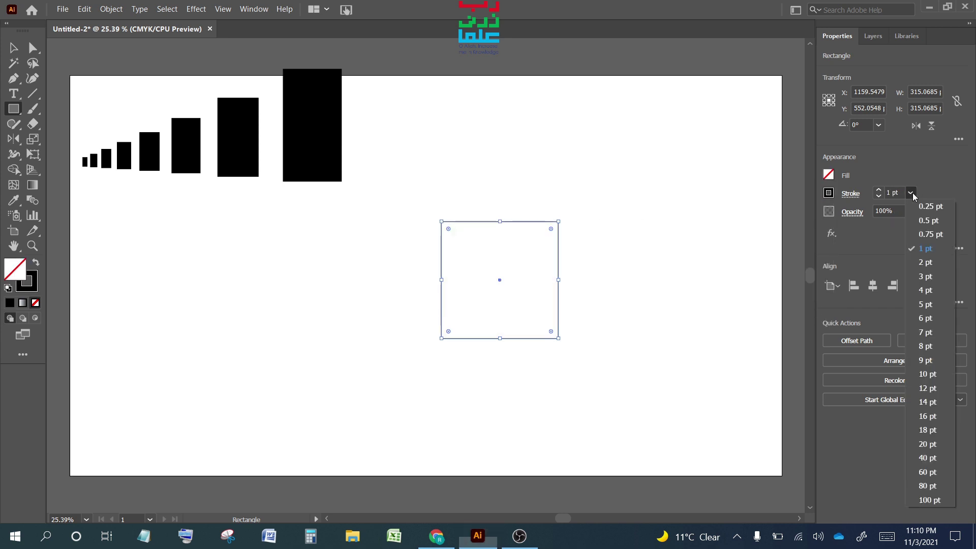
{"action": "left_click", "coordinate": [926, 263]}
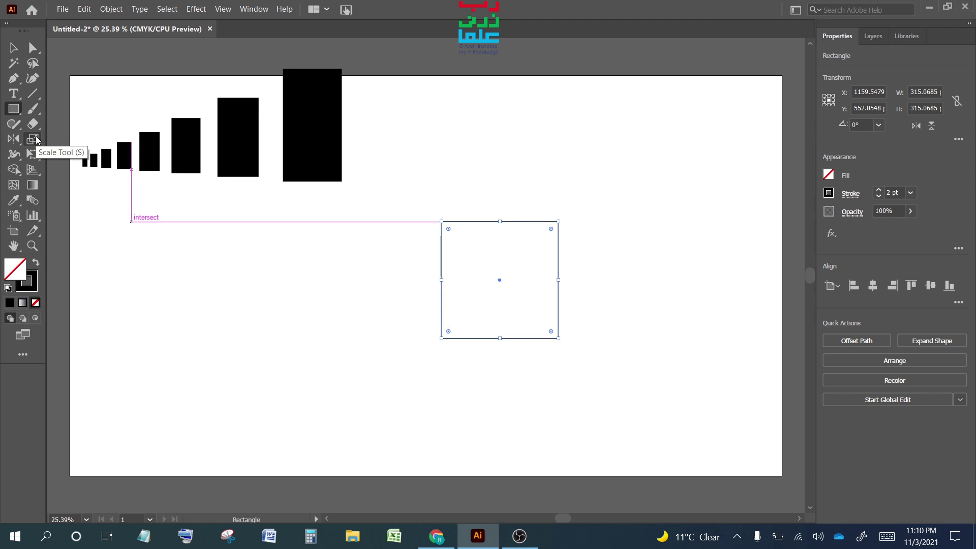
Step: Make a 96% uniformly scaled copy of the square with the Scale dialog
{"action": "double_click", "coordinate": [36, 139]}
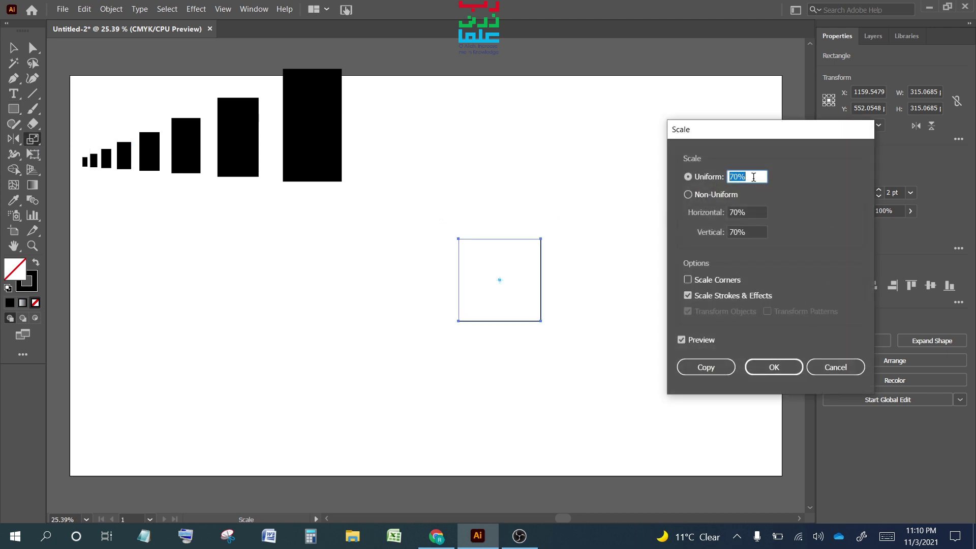
{"action": "scroll", "coordinate": [753, 177], "scroll_direction": "up", "scroll_amount": 5}
{"action": "scroll", "coordinate": [753, 177], "scroll_direction": "up", "scroll_amount": 10}
{"action": "scroll", "coordinate": [753, 177], "scroll_direction": "up", "scroll_amount": 3}
{"action": "scroll", "coordinate": [753, 177], "scroll_direction": "up", "scroll_amount": 3}
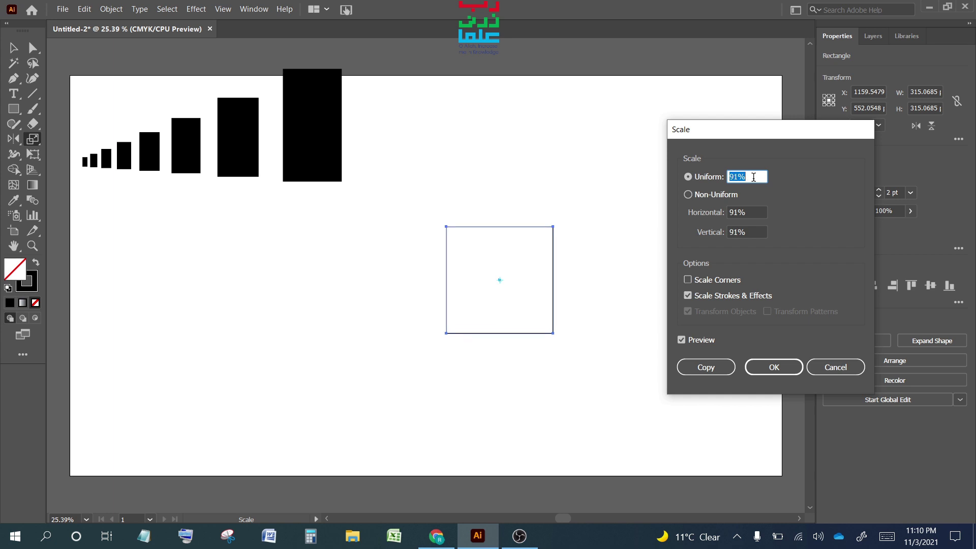
{"action": "scroll", "coordinate": [753, 177], "scroll_direction": "up", "scroll_amount": 1}
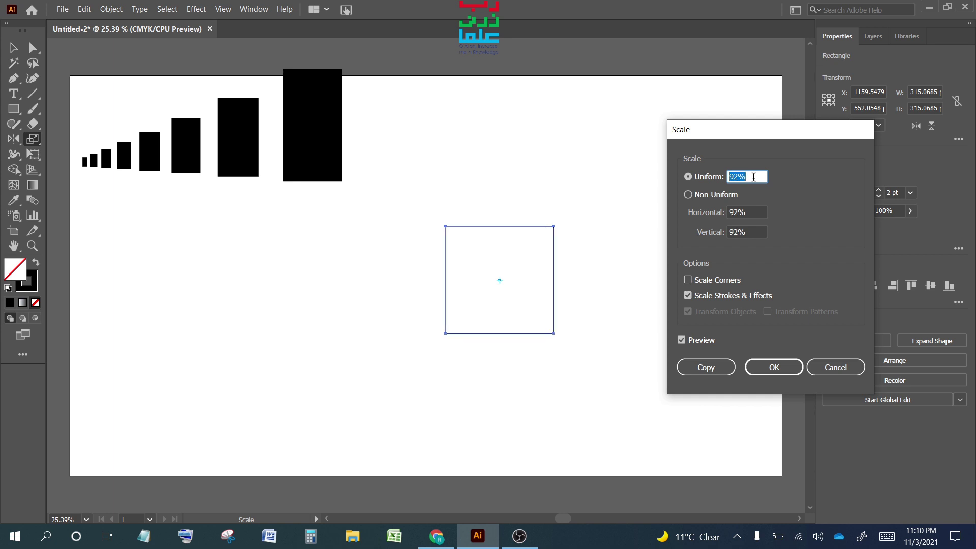
{"action": "scroll", "coordinate": [753, 177], "scroll_direction": "up", "scroll_amount": 2}
{"action": "scroll", "coordinate": [752, 177], "scroll_direction": "up", "scroll_amount": 2}
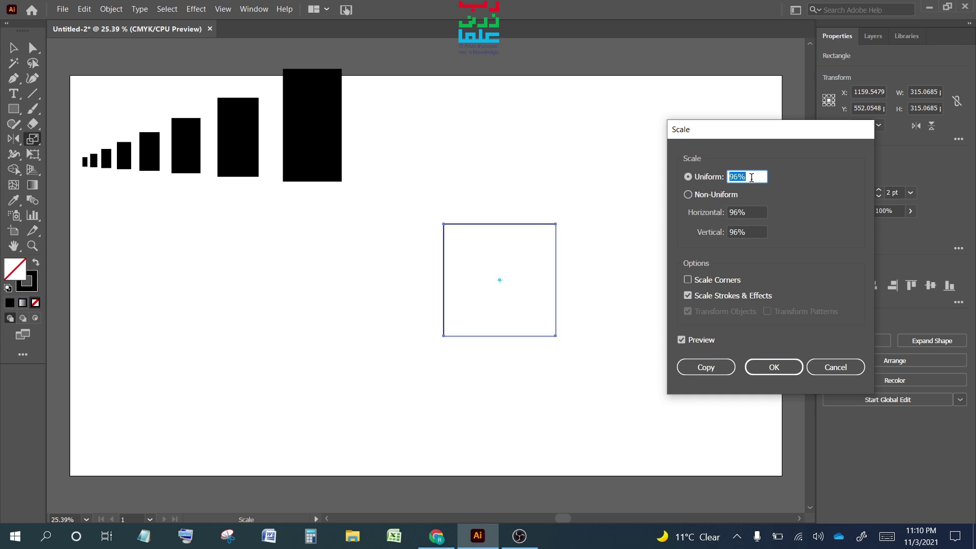
{"action": "left_click", "coordinate": [705, 367]}
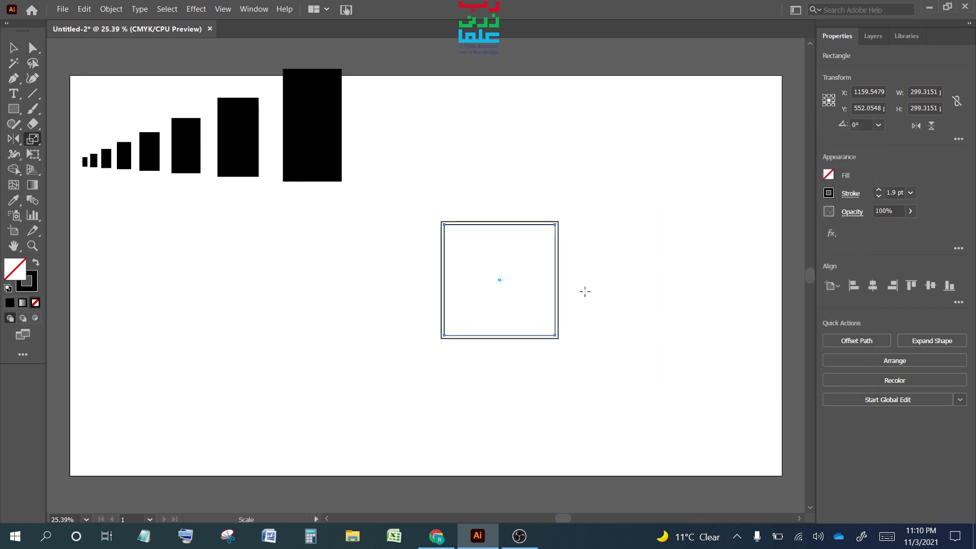
Step: Repeat the 96% scaled copy several times with Ctrl+D to nest more squares
{"action": "key", "text": "v"}
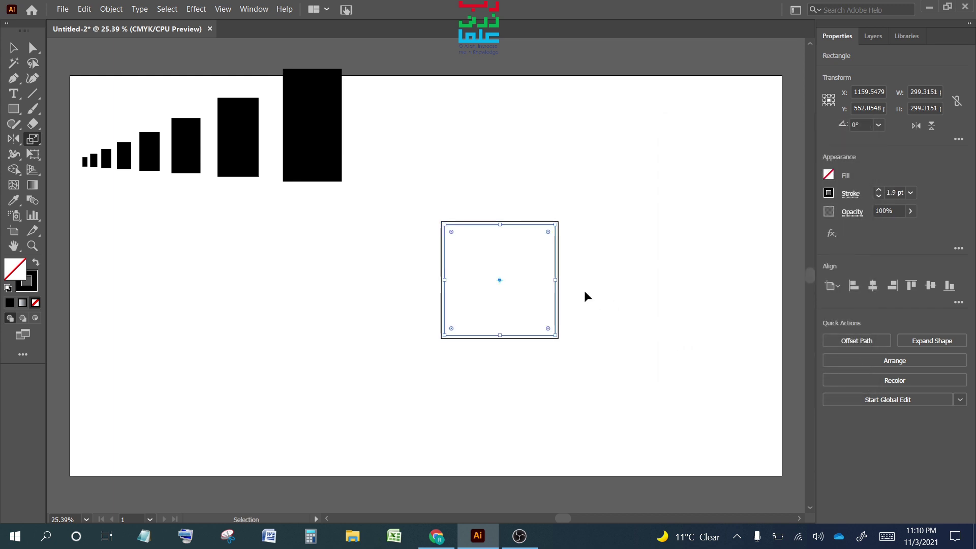
{"action": "key", "text": "ctrl+d"}
{"action": "key", "text": "ctrl+d"}
{"action": "key", "text": "ctrl+d"}
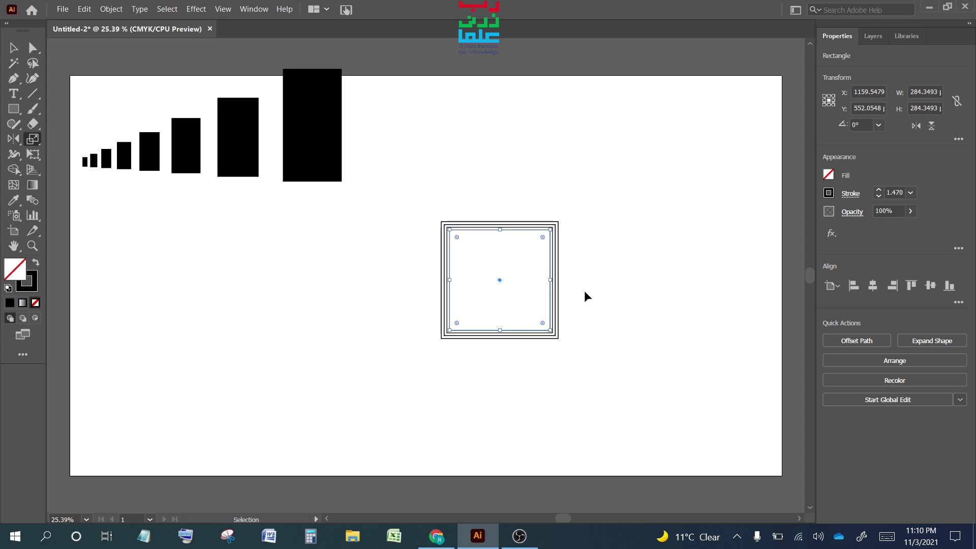
{"action": "key", "text": "ctrl+d"}
{"action": "key", "text": "ctrl+d"}
{"action": "key", "text": "ctrl+d"}
{"action": "key", "text": "ctrl+d"}
{"action": "key", "text": "ctrl+d"}
{"action": "key", "text": "ctrl+d"}
{"action": "key", "text": "ctrl+d"}
{"action": "key", "text": "ctrl+d"}
{"action": "key", "text": "ctrl+d"}
{"action": "key", "text": "ctrl+d"}
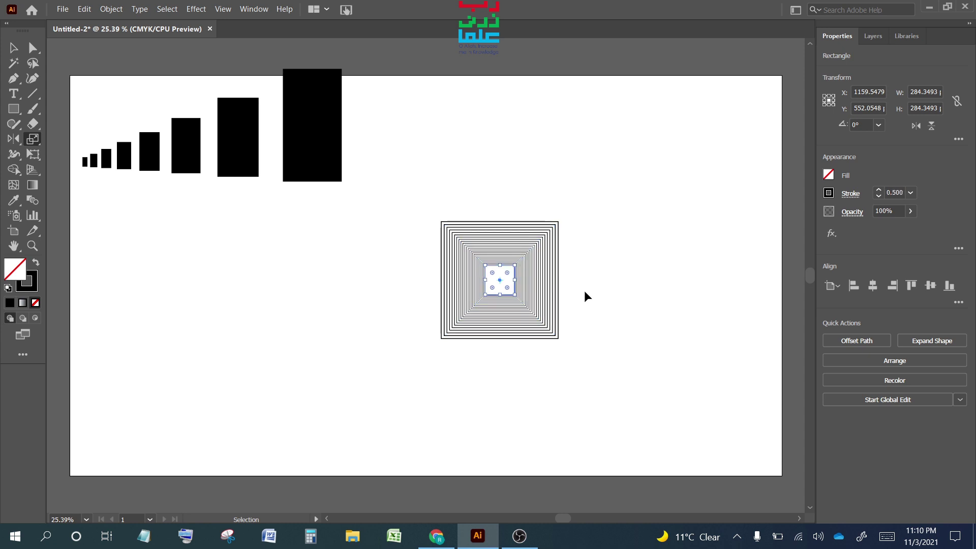
{"action": "key", "text": "ctrl+d"}
{"action": "key", "text": "ctrl+d"}
{"action": "key", "text": "ctrl+d"}
{"action": "key", "text": "s"}
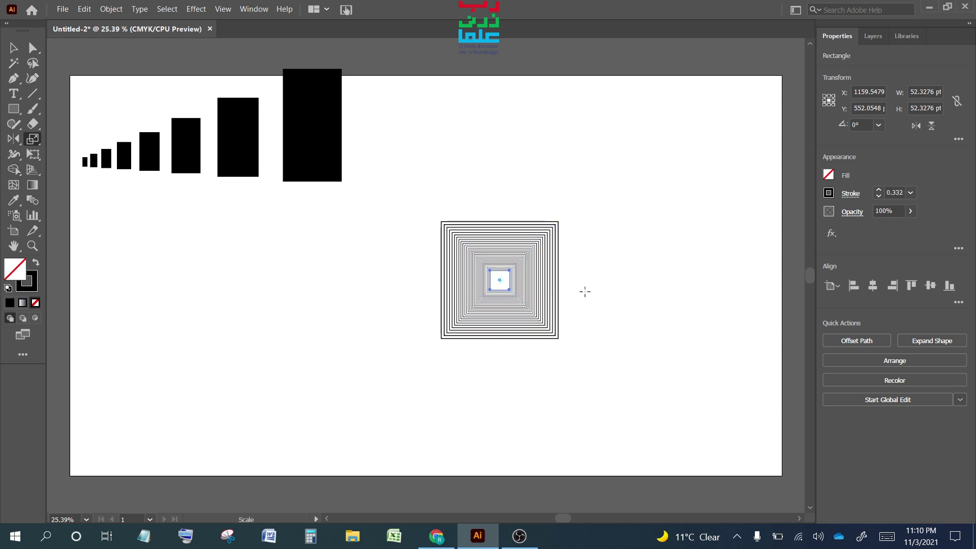
Step: Select all the nested squares and shift them up and to the right
{"action": "left_click", "coordinate": [13, 47]}
{"action": "left_click", "coordinate": [292, 322]}
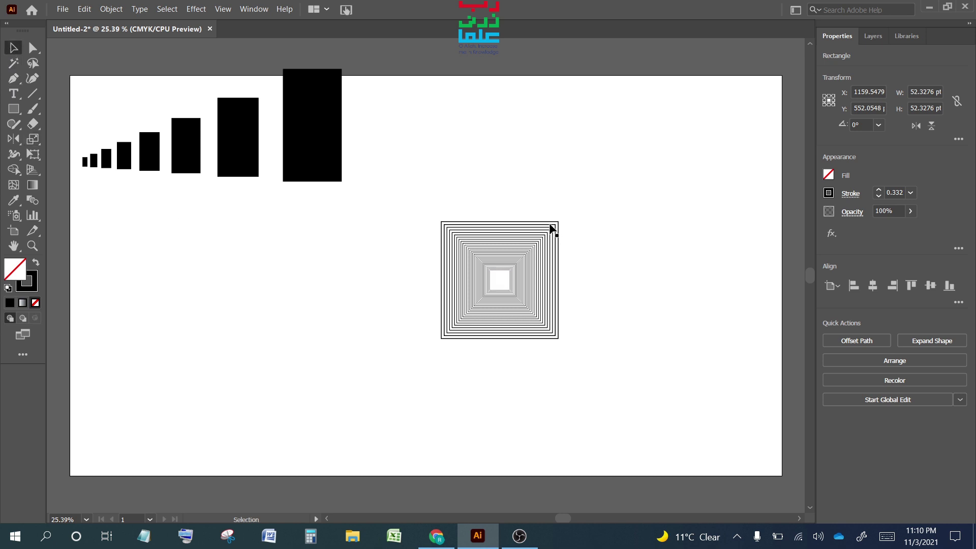
{"action": "mouse_move", "coordinate": [556, 355]}
{"action": "left_mouse_down"}
{"action": "mouse_move", "coordinate": [523, 311]}
{"action": "mouse_move", "coordinate": [660, 277]}
{"action": "left_mouse_up"}
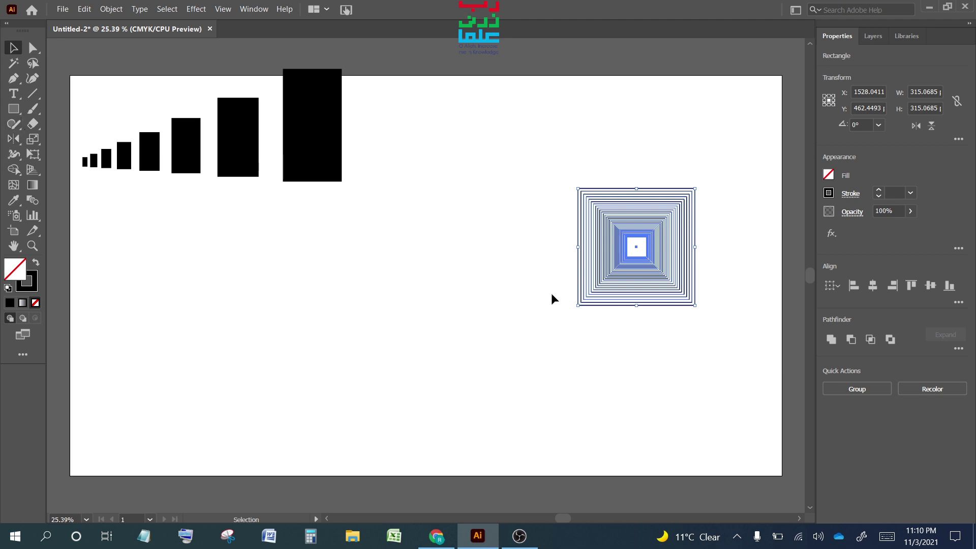
Step: Undo the move and every nested copy, leaving a single square
{"action": "key", "text": "a"}
{"action": "key", "text": "ctrl+z"}
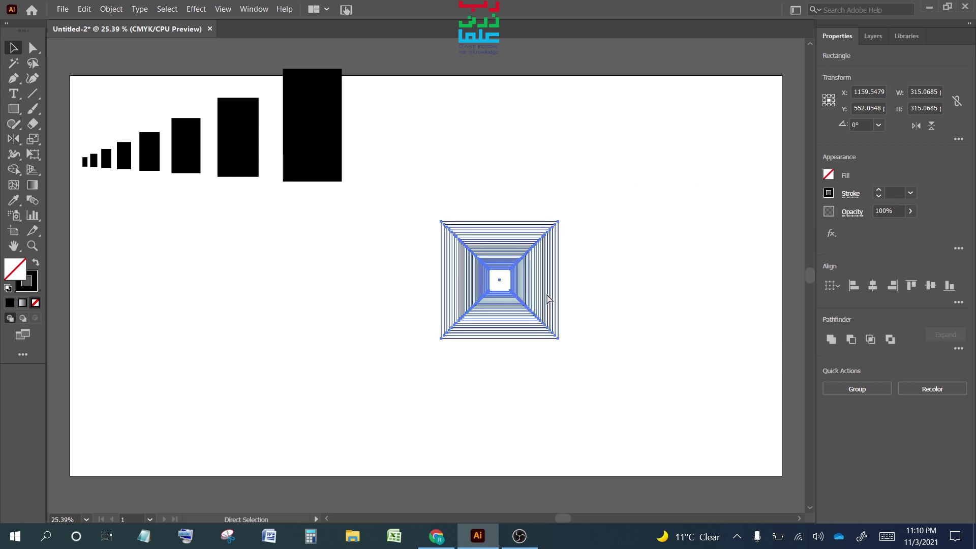
{"action": "key", "text": "ctrl+z"}
{"action": "key", "text": "ctrl+z"}
{"action": "key", "text": "ctrl+z"}
{"action": "key", "text": "ctrl+z"}
{"action": "key", "text": "ctrl+z"}
{"action": "key", "text": "ctrl+z"}
{"action": "key", "text": "ctrl+z"}
{"action": "key", "text": "ctrl+z"}
{"action": "key", "text": "ctrl+z"}
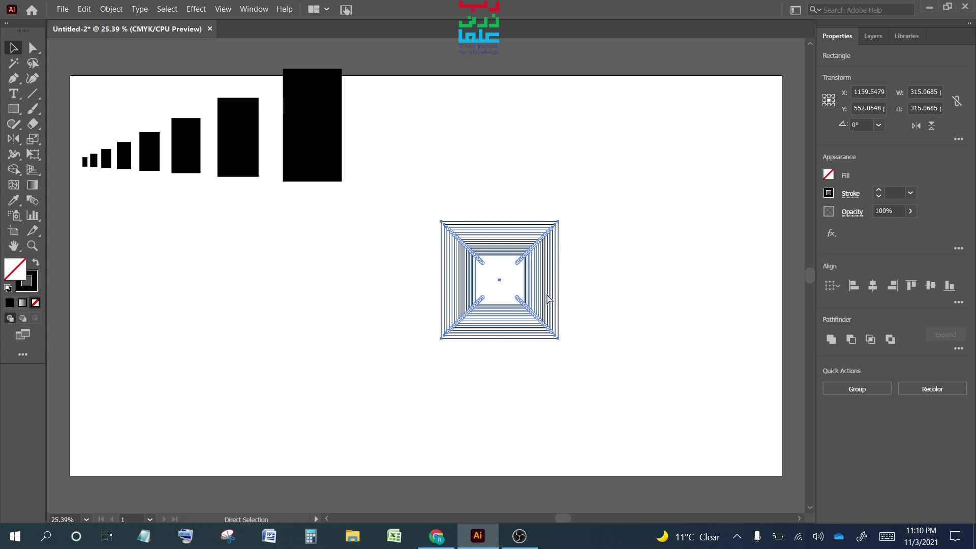
{"action": "key", "text": "ctrl+z"}
{"action": "key", "text": "ctrl+z"}
{"action": "key", "text": "ctrl+z"}
{"action": "key", "text": "ctrl+z"}
{"action": "key", "text": "ctrl+z"}
{"action": "key", "text": "ctrl+z"}
{"action": "key", "text": "ctrl+z"}
{"action": "key", "text": "ctrl+z"}
{"action": "key", "text": "z"}
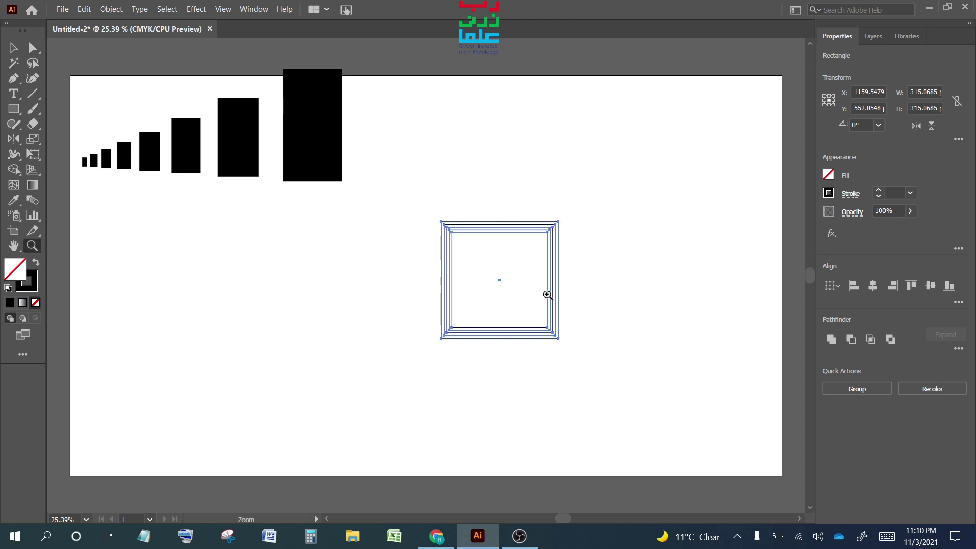
{"action": "key", "text": "ctrl+z"}
{"action": "key", "text": "ctrl+z"}
{"action": "key", "text": "ctrl+z"}
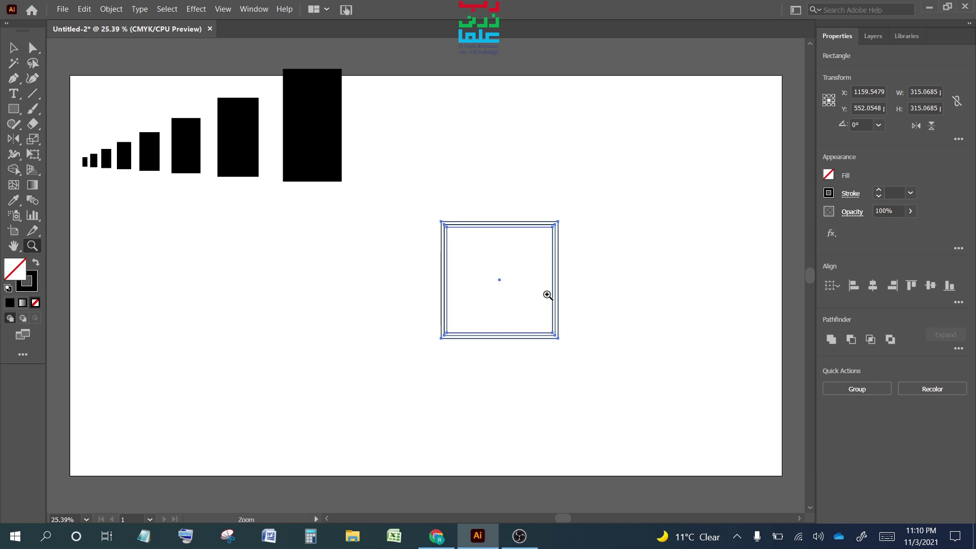
{"action": "key", "text": "ctrl+z"}
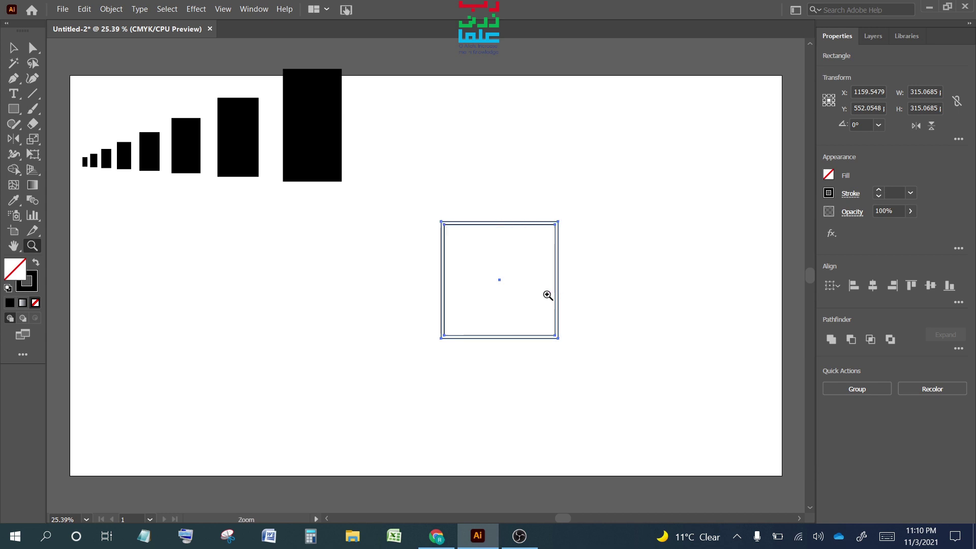
{"action": "key", "text": "ctrl+z"}
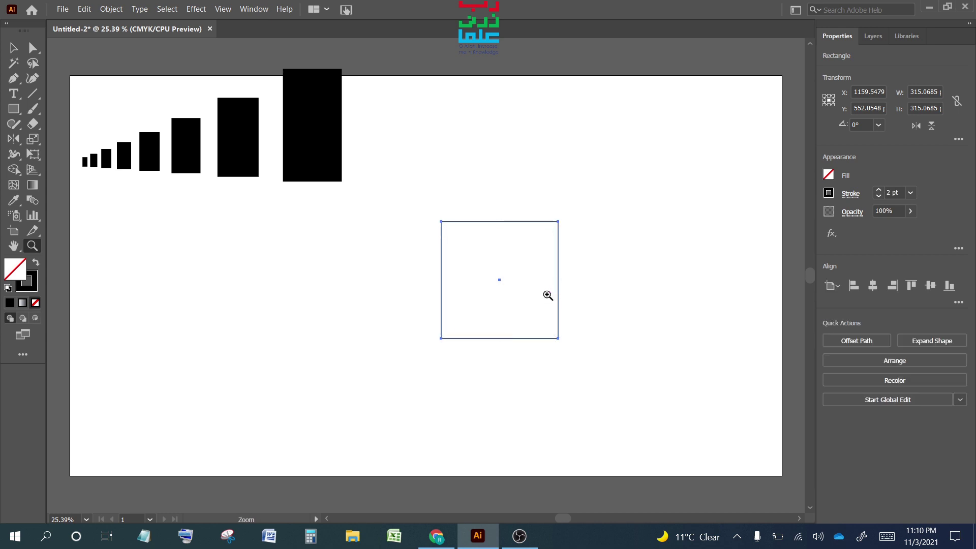
Step: Cancel the Scale dialog, then select and delete the remaining outlined square
{"action": "key", "text": "v"}
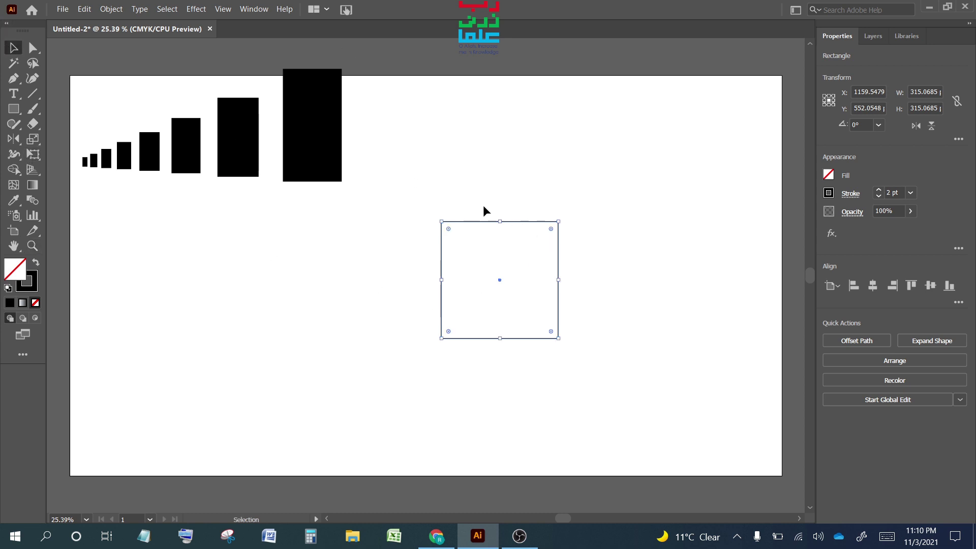
{"action": "double_click", "coordinate": [32, 139]}
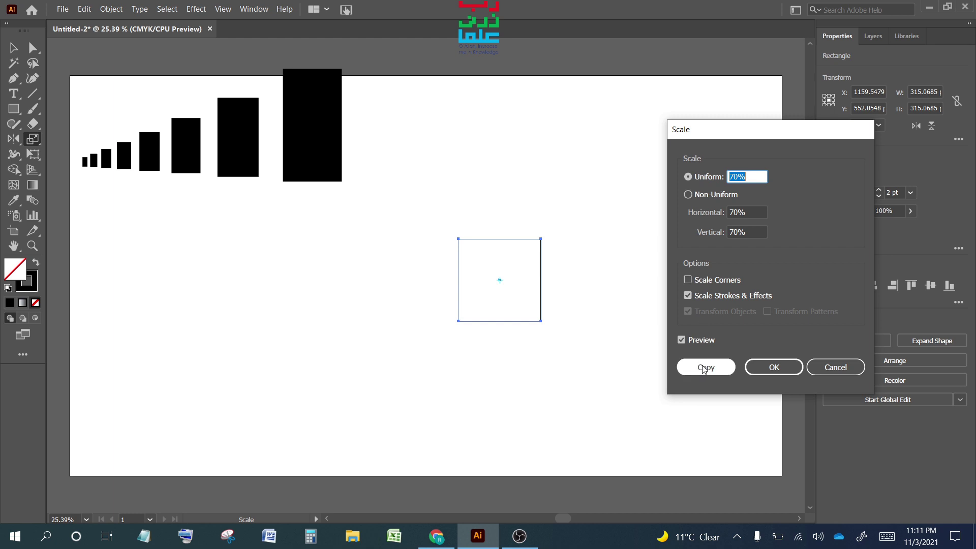
{"action": "left_click", "coordinate": [834, 367]}
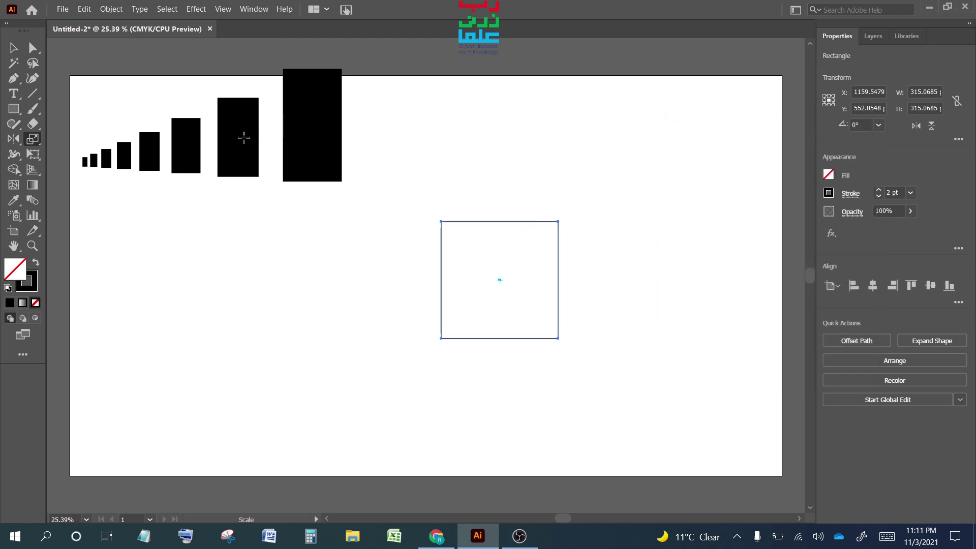
{"action": "left_click", "coordinate": [14, 48]}
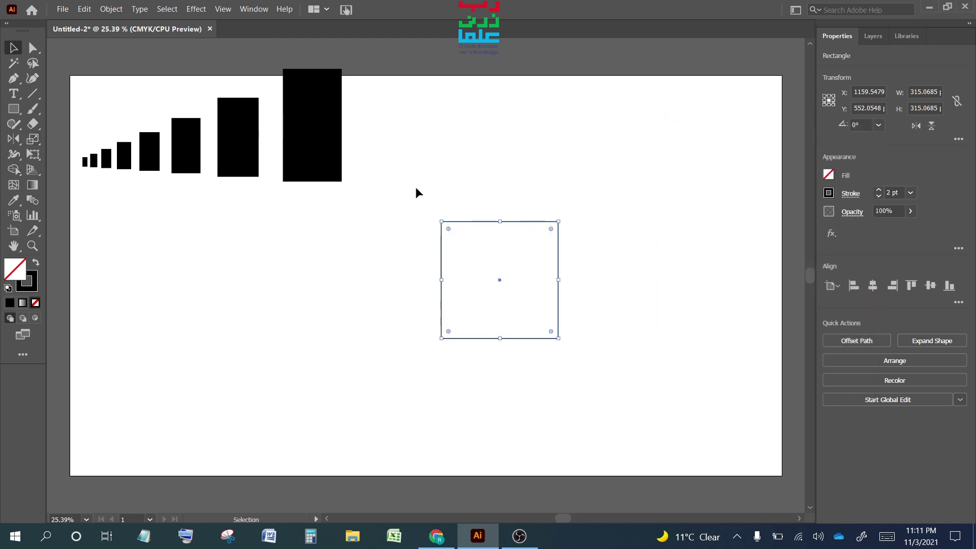
{"action": "left_click_drag", "start_coordinate": [416, 188], "coordinate": [624, 414]}
{"action": "key", "text": "Delete"}
{"action": "left_click_drag", "start_coordinate": [14, 109], "coordinate": [68, 140]}
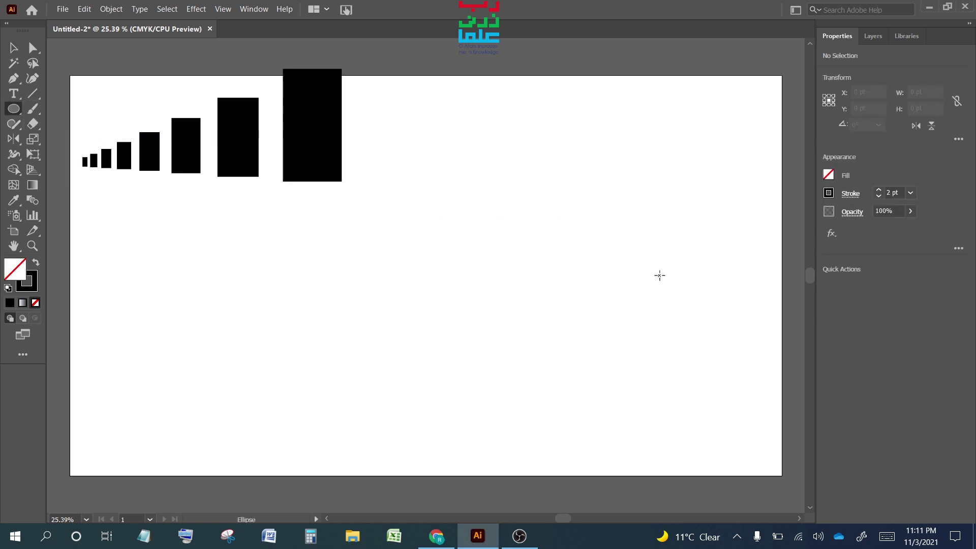
Step: Create a 50 pt circle and delete its left anchor to leave a half-circle
{"action": "left_click", "coordinate": [550, 235]}
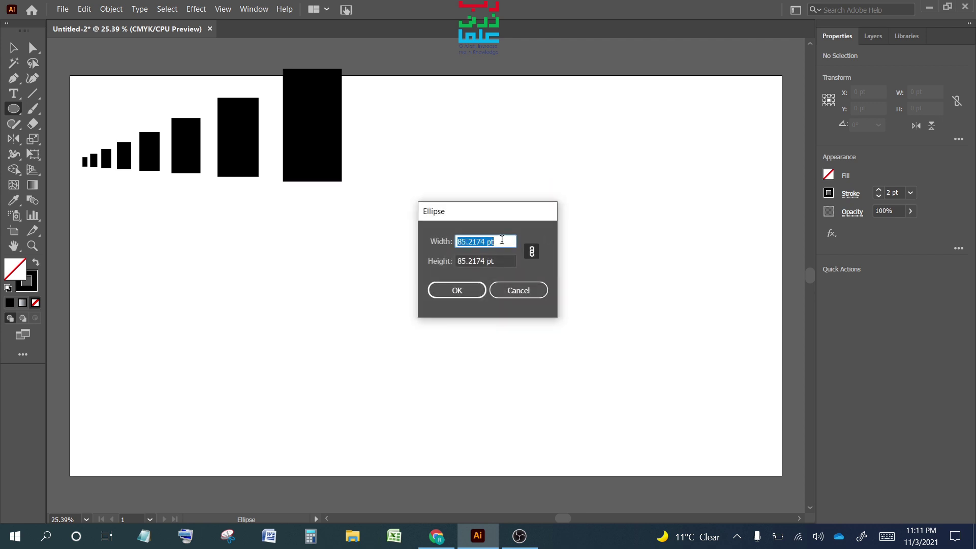
{"action": "type", "text": "5"}
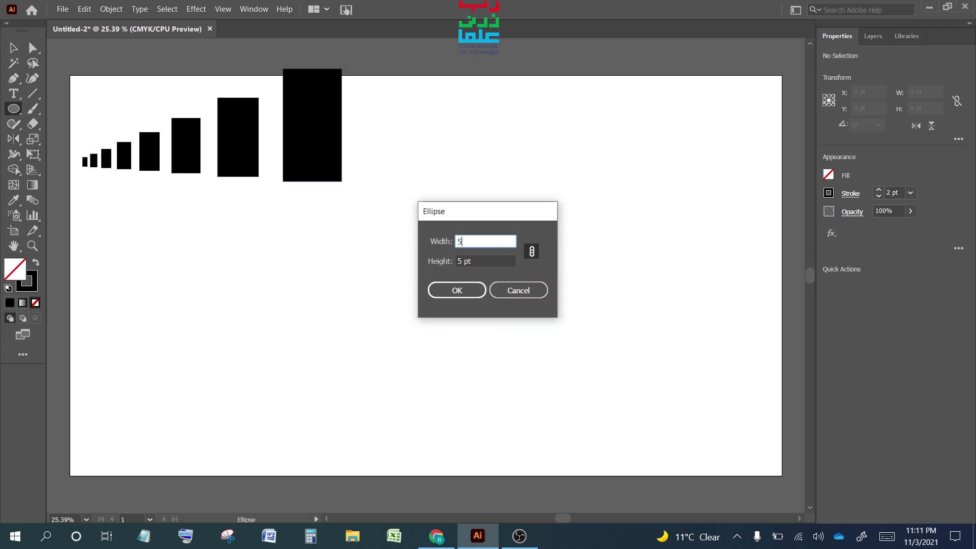
{"action": "type", "text": "0"}
{"action": "key", "text": "Return"}
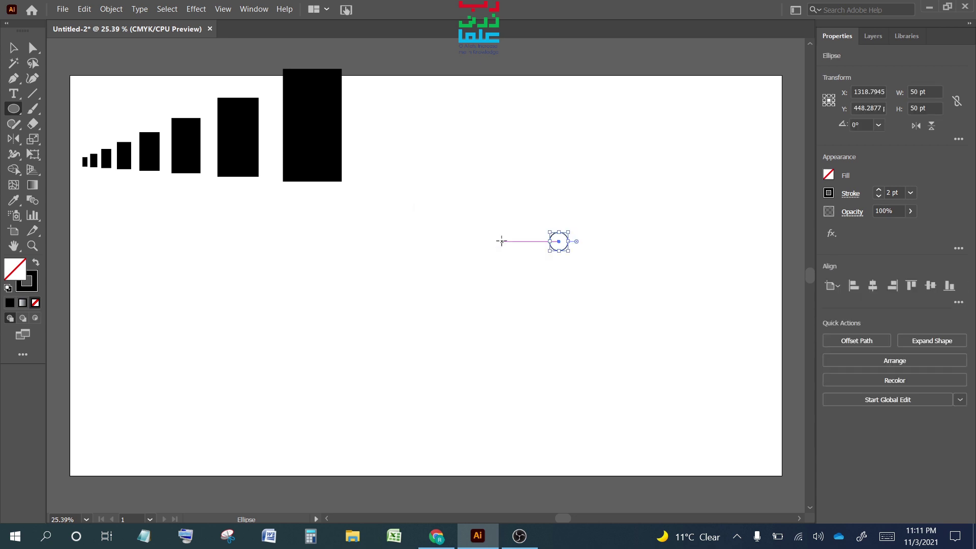
{"action": "left_click", "coordinate": [33, 48]}
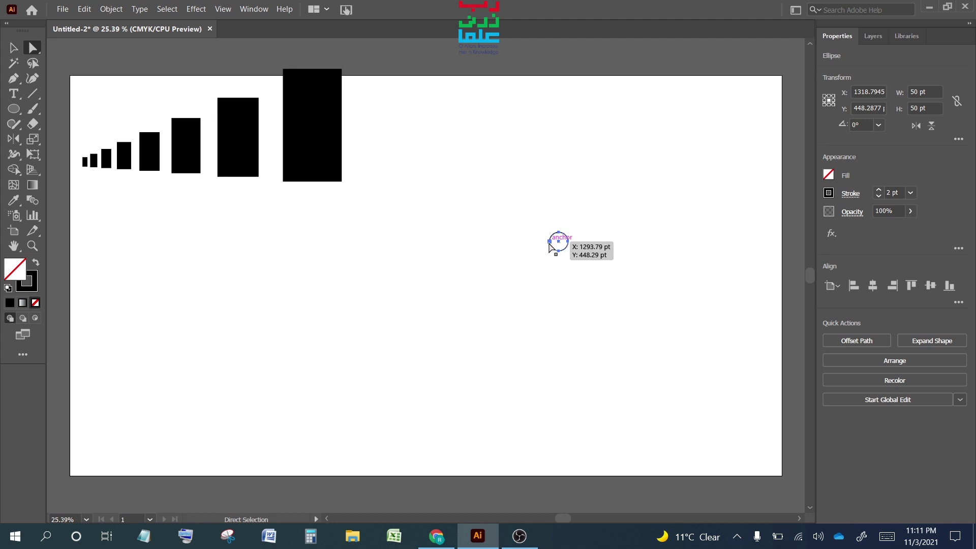
{"action": "left_click", "coordinate": [549, 242]}
{"action": "key", "text": "Delete"}
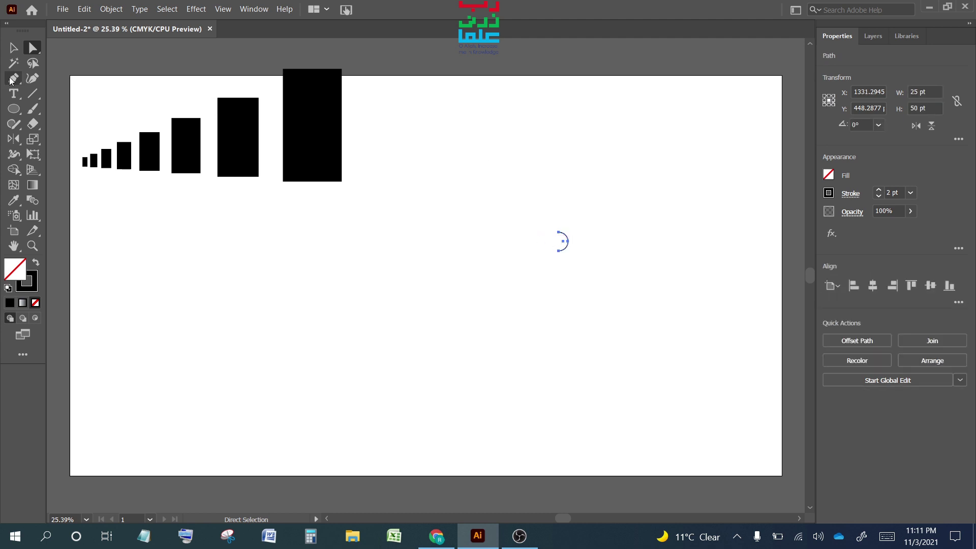
Step: Rotate the half-circle 90° into a 50 by 25 pt arch
{"action": "left_click", "coordinate": [13, 48]}
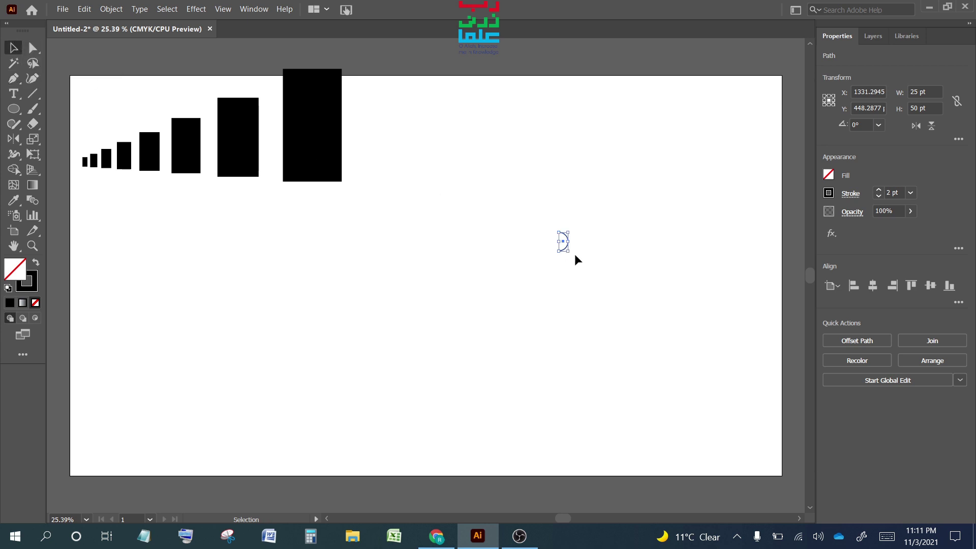
{"action": "left_click_drag", "start_coordinate": [573, 255], "coordinate": [593, 227]}
{"action": "left_click", "coordinate": [562, 276]}
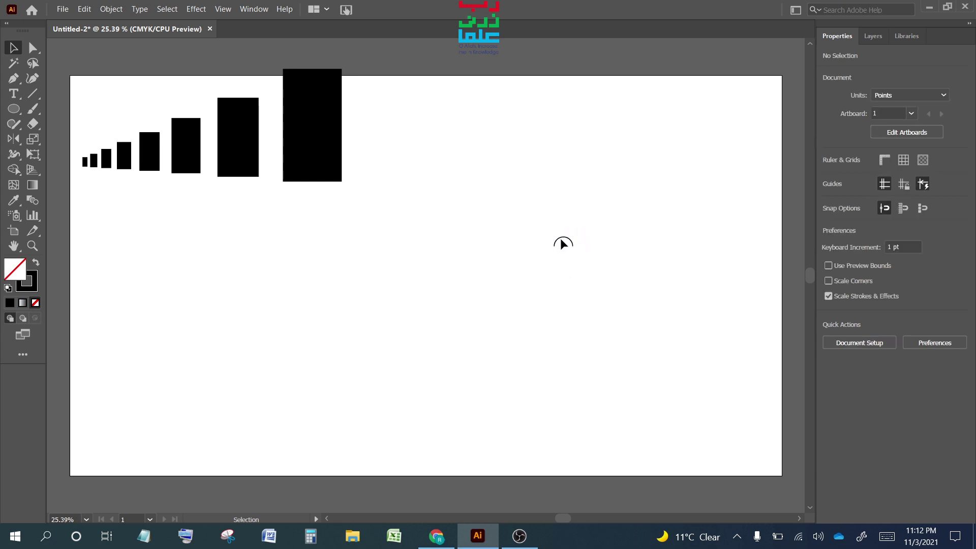
Step: Alt-drag copies of the arch 50 pt rightward until five arcs form a row
{"action": "left_click_drag", "start_coordinate": [559, 239], "coordinate": [603, 242]}
{"action": "left_click", "coordinate": [595, 274]}
{"action": "left_click", "coordinate": [607, 270]}
{"action": "left_click_drag", "start_coordinate": [602, 242], "coordinate": [622, 242]}
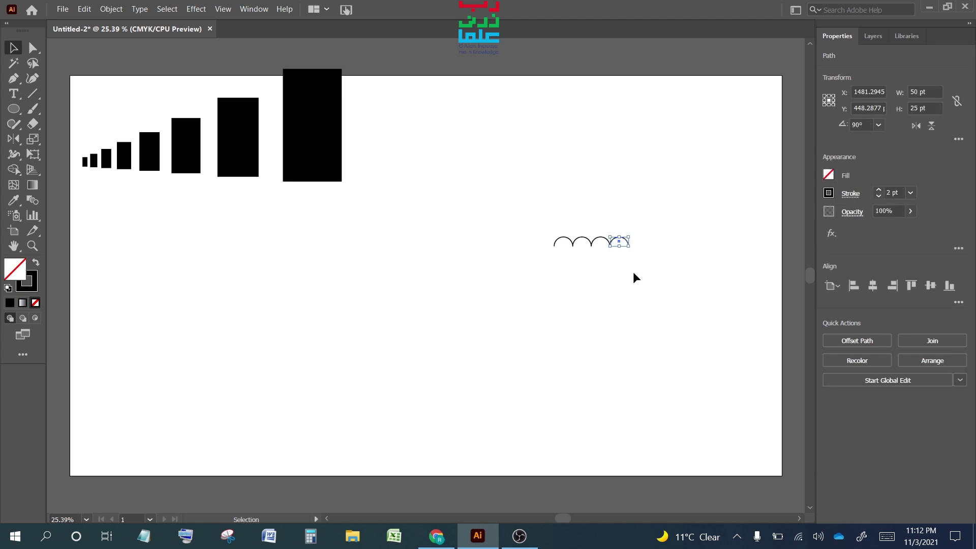
{"action": "left_click", "coordinate": [630, 270]}
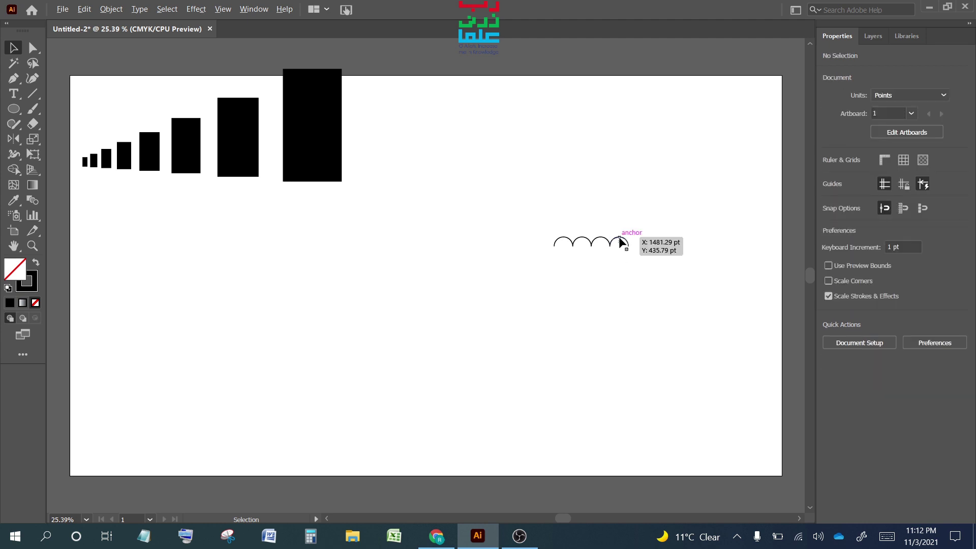
{"action": "left_click", "coordinate": [620, 242]}
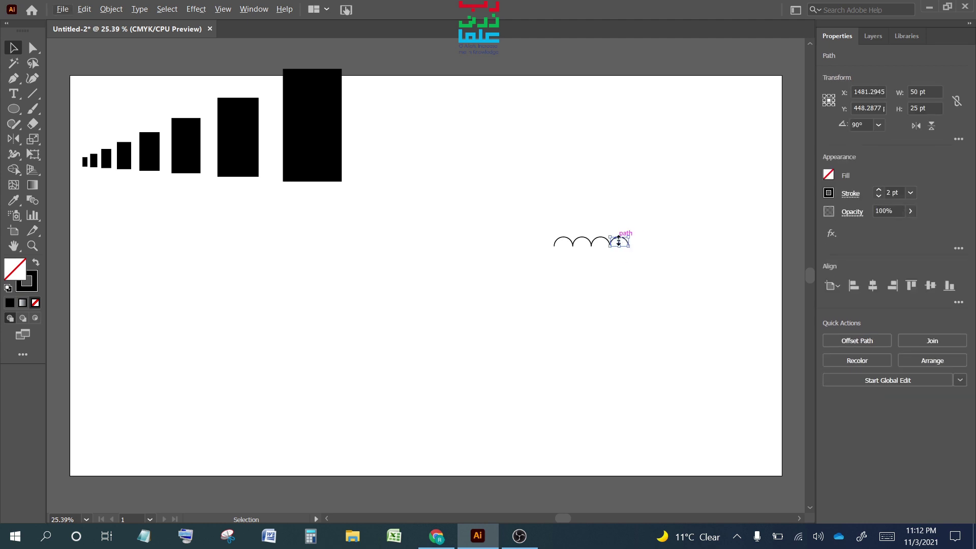
{"action": "left_click_drag", "start_coordinate": [613, 243], "coordinate": [632, 243]}
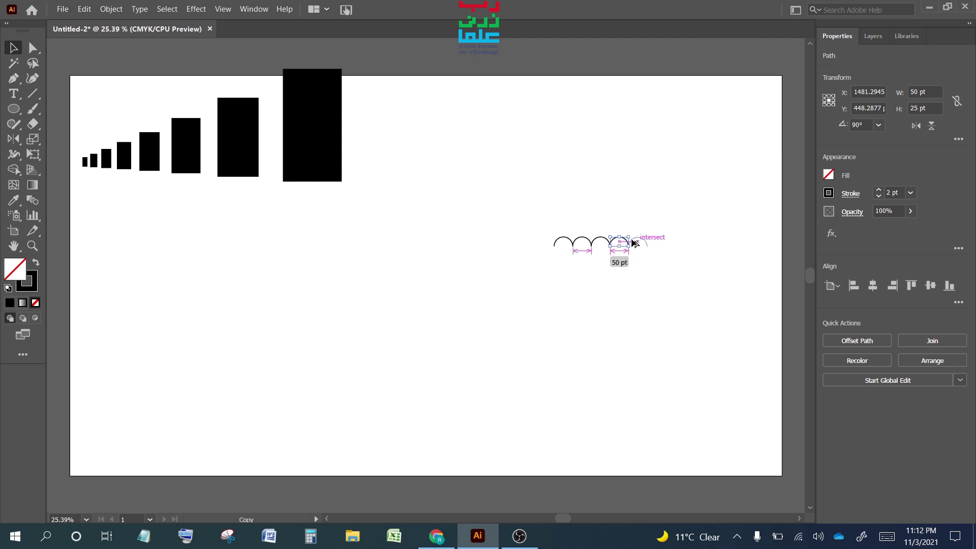
Step: Marquee-select all five arcs and group them with Ctrl+G
{"action": "left_click", "coordinate": [631, 275]}
{"action": "left_click_drag", "start_coordinate": [526, 215], "coordinate": [674, 284]}
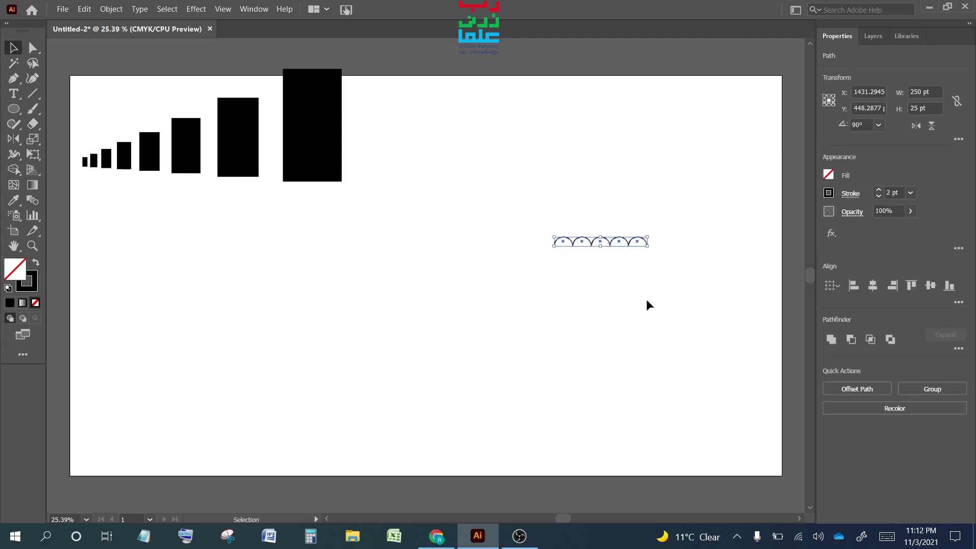
{"action": "left_click", "coordinate": [628, 312]}
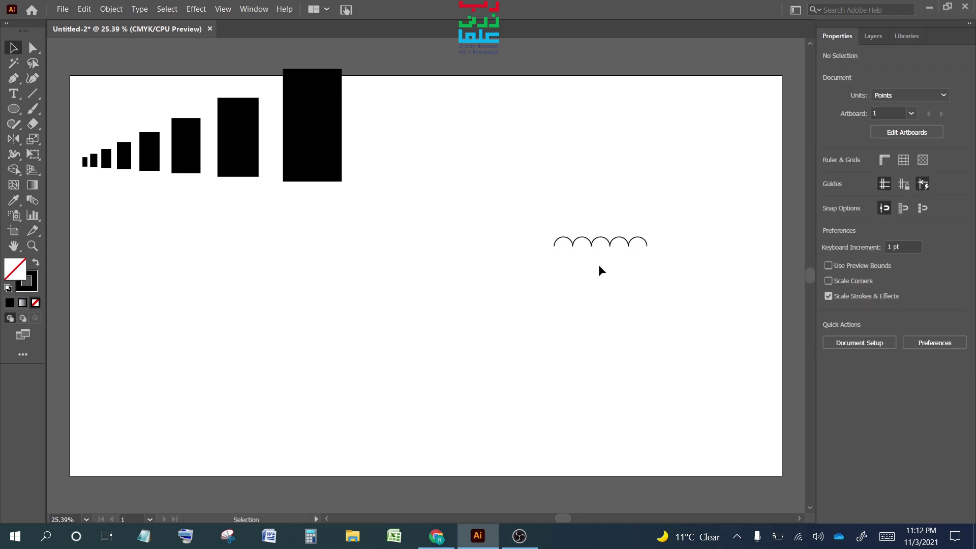
{"action": "left_click_drag", "start_coordinate": [551, 213], "coordinate": [691, 285]}
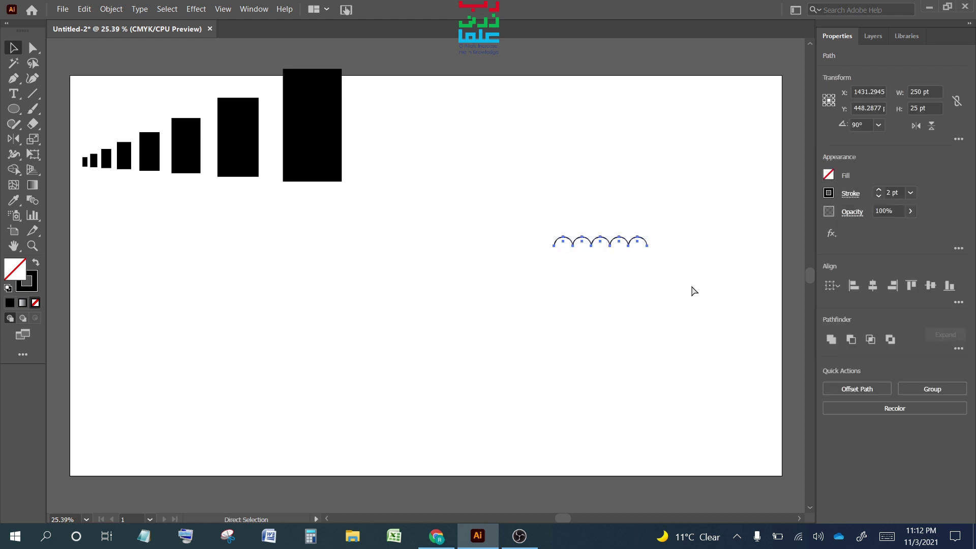
{"action": "key", "text": "ctrl+g"}
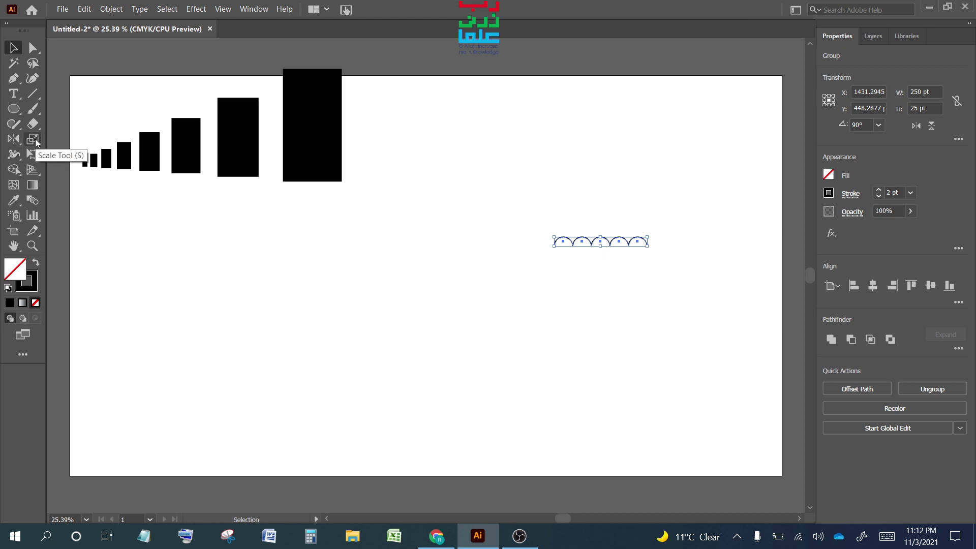
Step: Try an 80% scaled copy of the arc row from an origin below, then undo it
{"action": "double_click", "coordinate": [35, 141]}
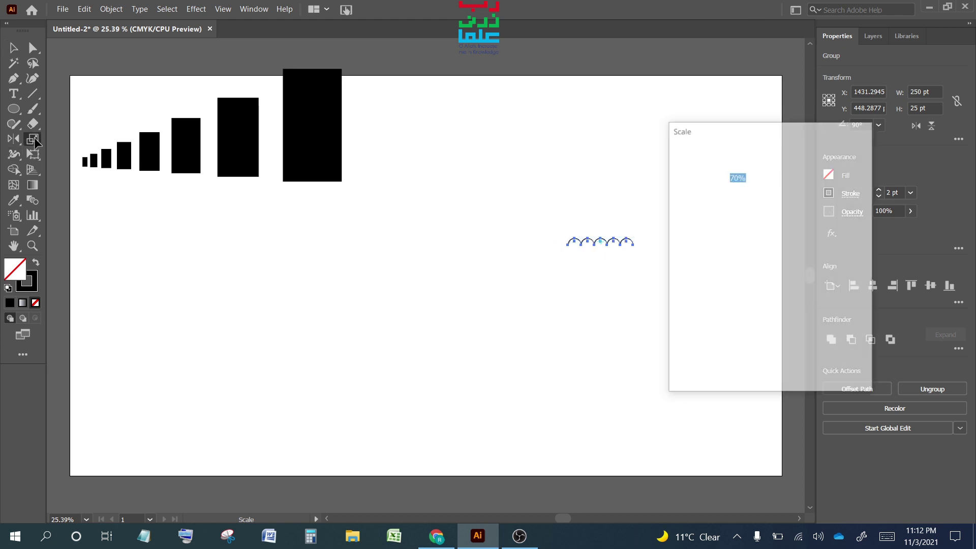
{"action": "left_click_drag", "start_coordinate": [758, 133], "coordinate": [404, 159]}
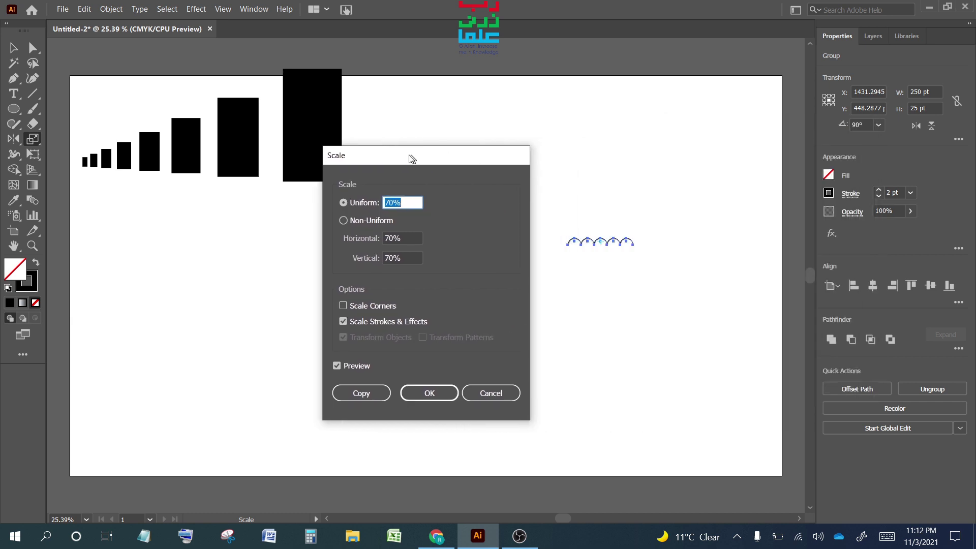
{"action": "left_click", "coordinate": [460, 394]}
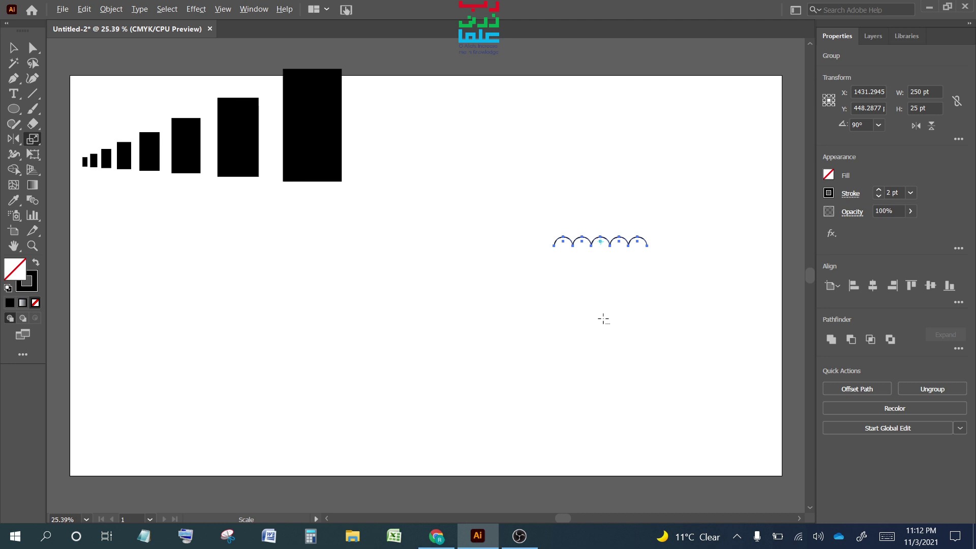
{"action": "left_click", "coordinate": [603, 319], "text": "alt"}
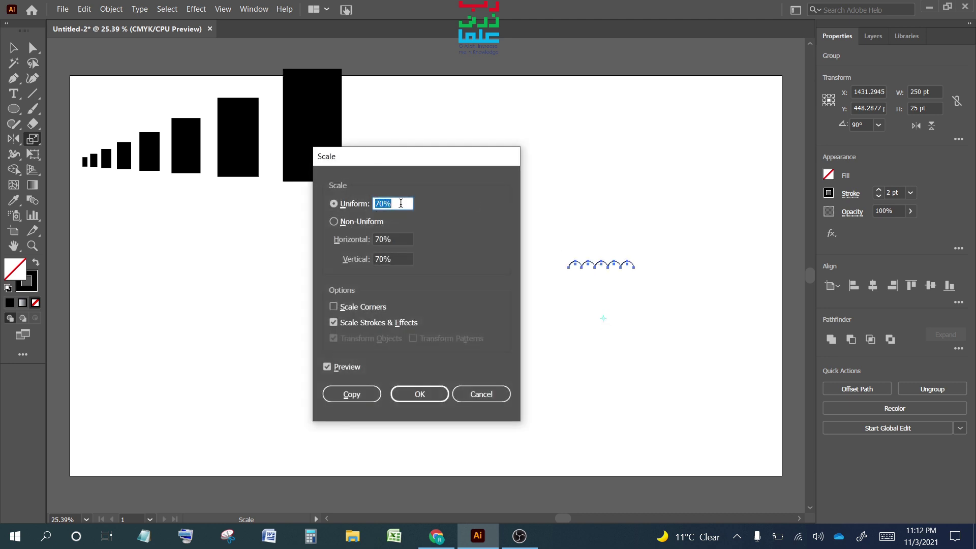
{"action": "key", "text": "Up"}
{"action": "key", "text": "Up"}
{"action": "key", "text": "Up"}
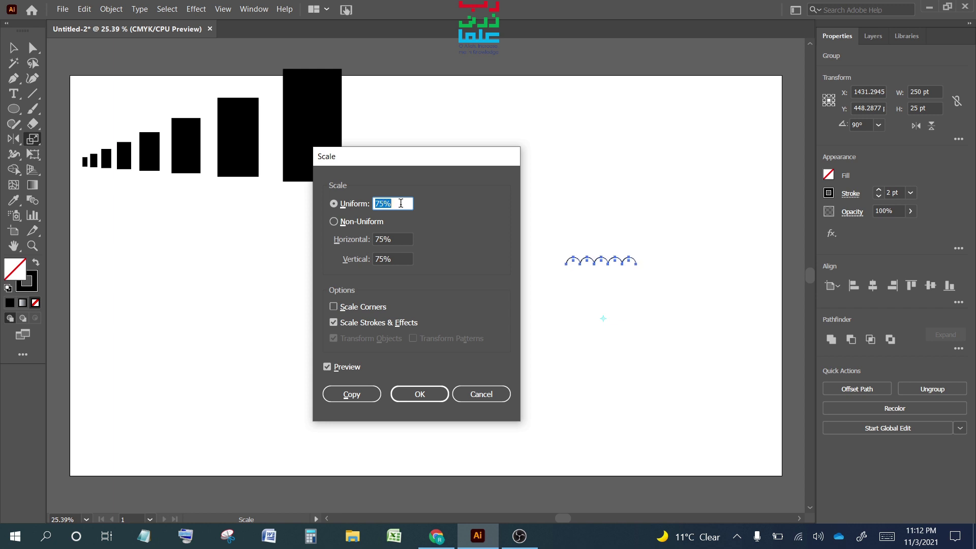
{"action": "key", "text": "Up"}
{"action": "key", "text": "Up"}
{"action": "key", "text": "Up"}
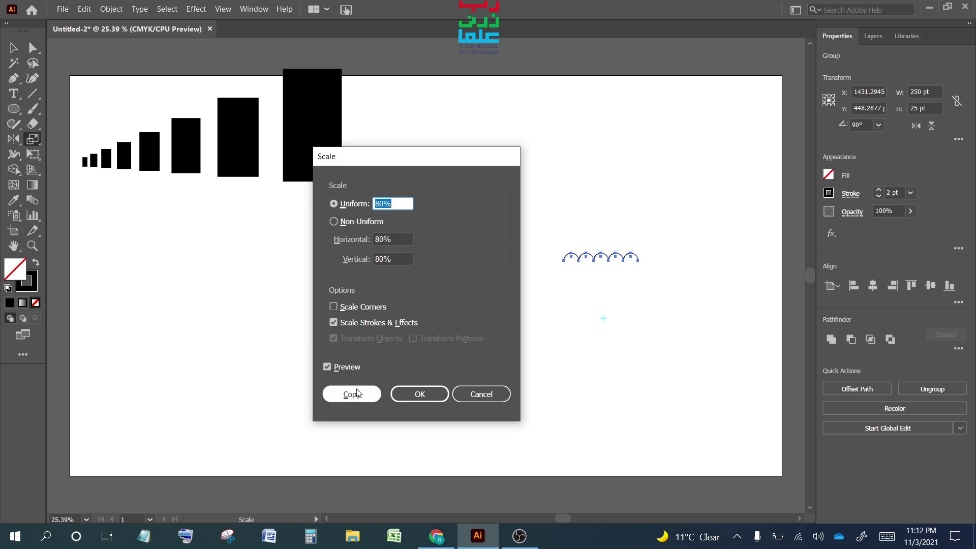
{"action": "left_click", "coordinate": [357, 394]}
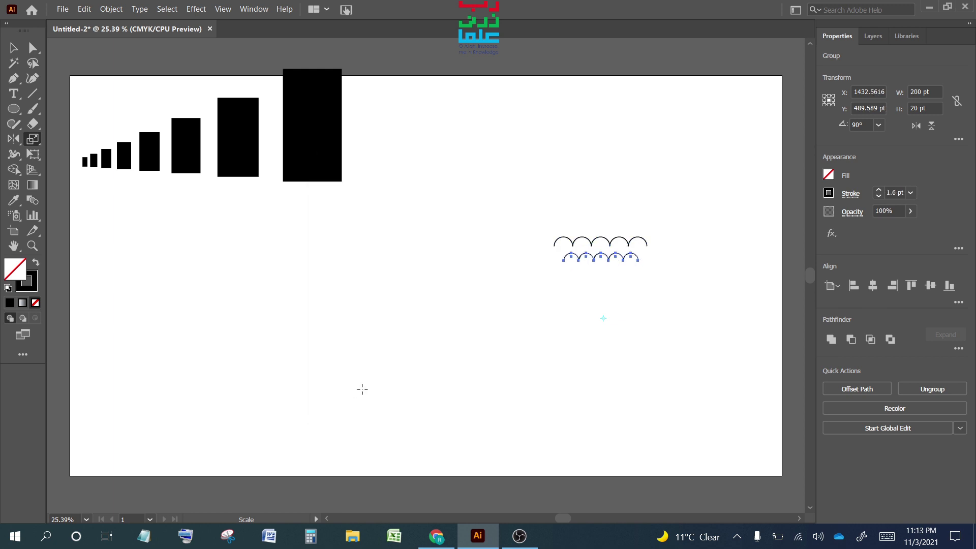
{"action": "key", "text": "ctrl+z"}
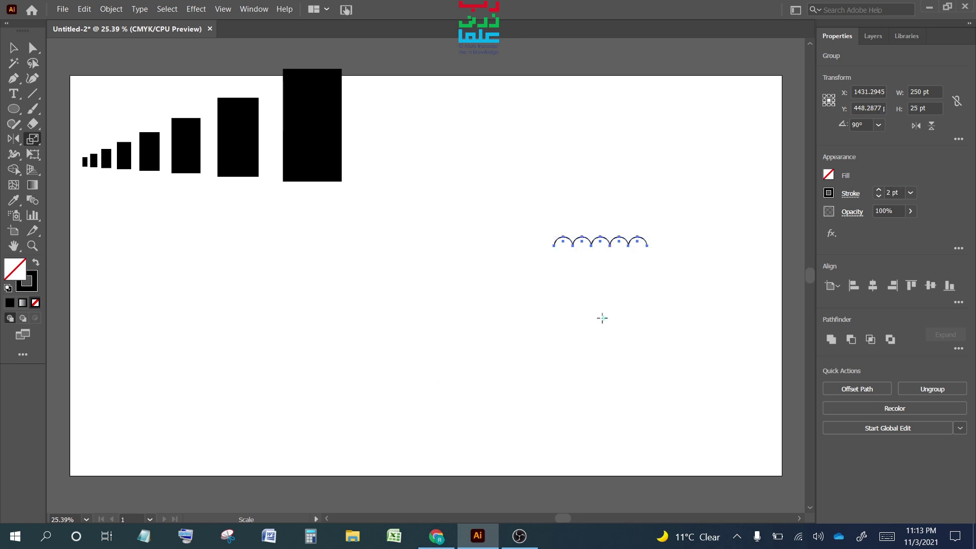
Step: Scale-copy the arc row to 90% toward a point below, repeating twice with Ctrl+D
{"action": "left_click", "coordinate": [602, 318], "text": "alt"}
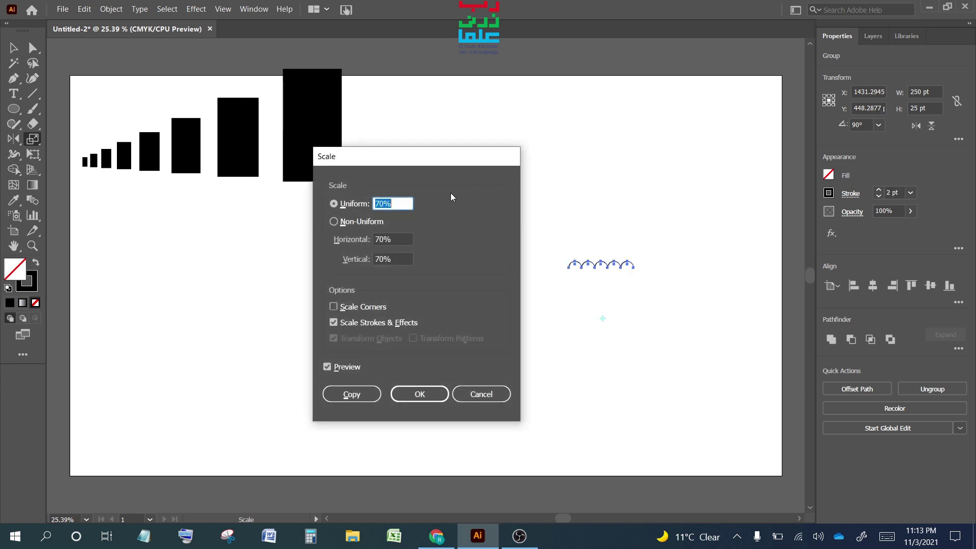
{"action": "key", "text": "Up"}
{"action": "key", "text": "Up"}
{"action": "key", "text": "Up"}
{"action": "key", "text": "Up"}
{"action": "key", "text": "Up"}
{"action": "key", "text": "Up"}
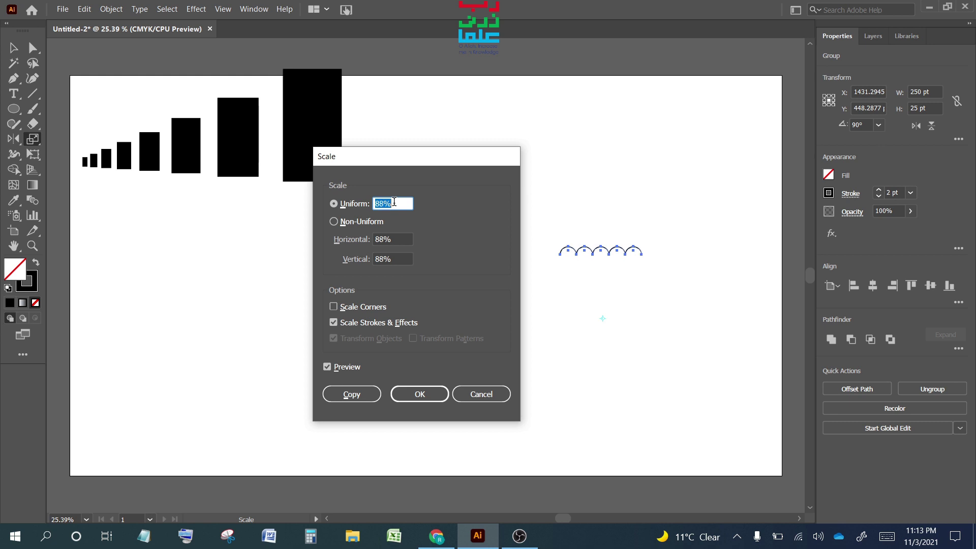
{"action": "key", "text": "Up"}
{"action": "key", "text": "Up"}
{"action": "key", "text": "Up"}
{"action": "key", "text": "Up"}
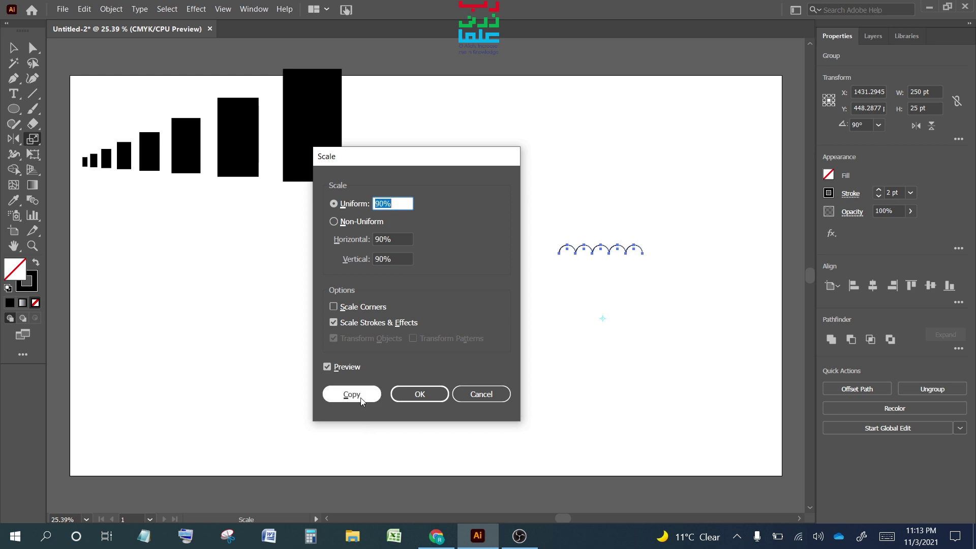
{"action": "left_click", "coordinate": [355, 396]}
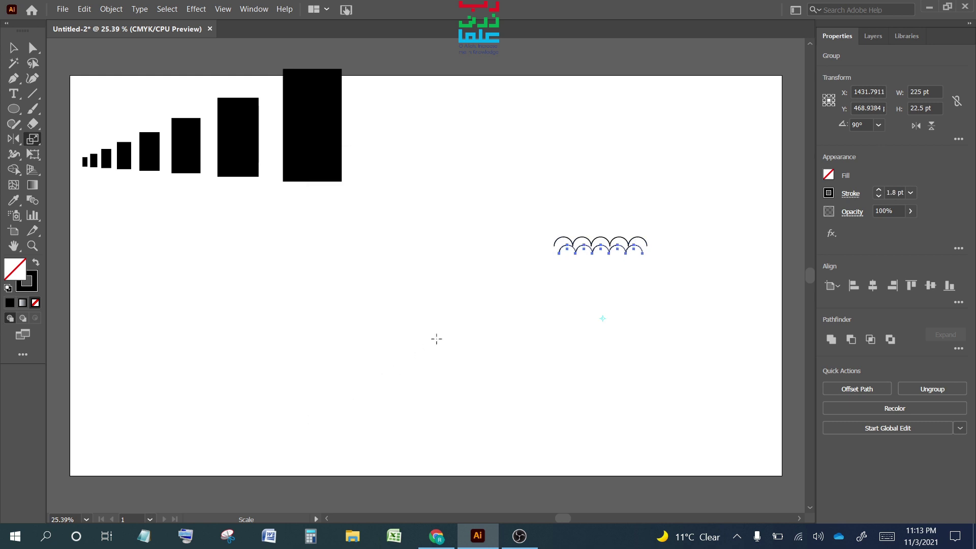
{"action": "key", "text": "ctrl+d"}
{"action": "key", "text": "ctrl+d"}
{"action": "key", "text": "ctrl+d"}
{"action": "key", "text": "ctrl+d"}
{"action": "key", "text": "ctrl+d"}
{"action": "key", "text": "ctrl+d"}
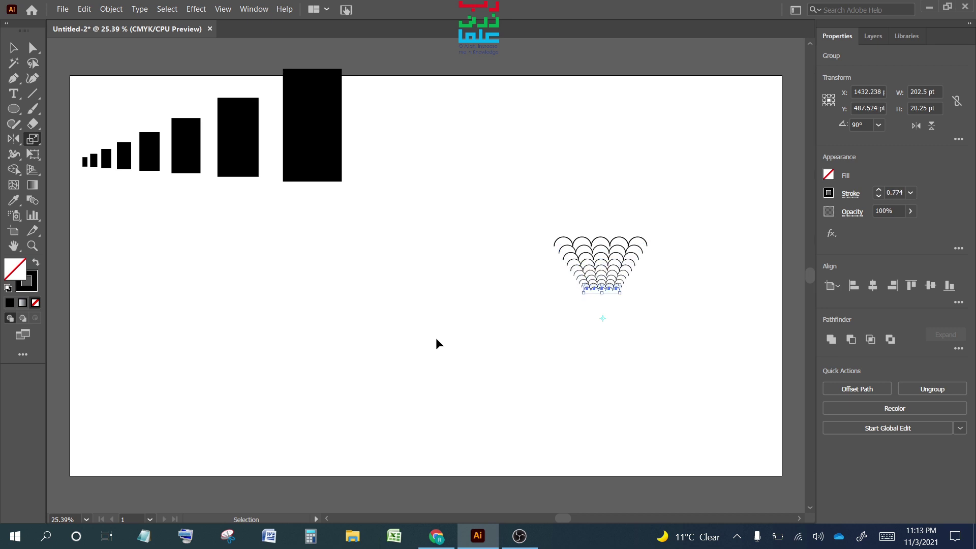
{"action": "key", "text": "ctrl+d"}
{"action": "key", "text": "ctrl+d"}
{"action": "key", "text": "ctrl+d"}
{"action": "key", "text": "ctrl+d"}
{"action": "key", "text": "ctrl+d"}
{"action": "key", "text": "ctrl+d"}
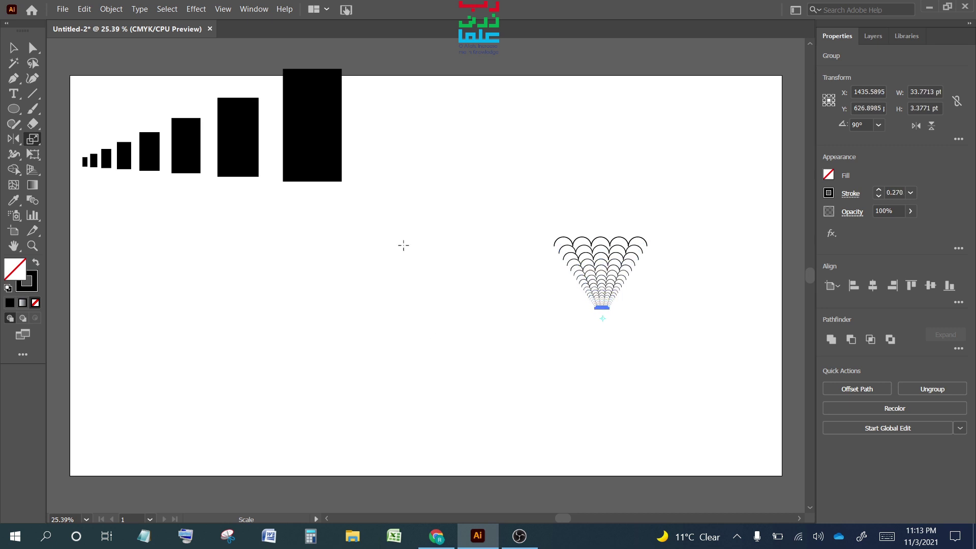
{"action": "left_click", "coordinate": [14, 48]}
Step: Alt-drag a copy of the fan straight down and flip it vertically
{"action": "mouse_move", "coordinate": [478, 179]}
{"action": "left_mouse_down"}
{"action": "mouse_move", "coordinate": [480, 191]}
{"action": "mouse_move", "coordinate": [704, 356]}
{"action": "mouse_move", "coordinate": [690, 348]}
{"action": "left_mouse_up"}
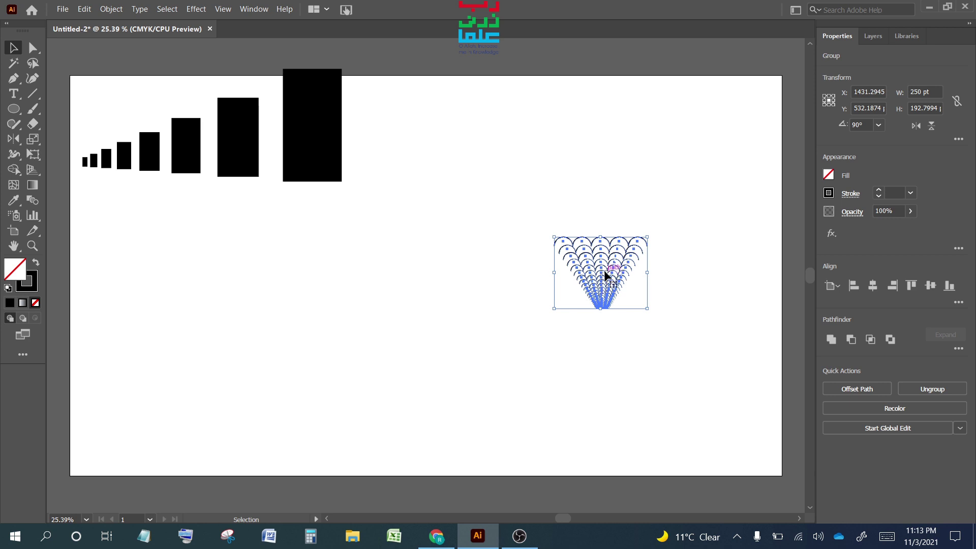
{"action": "left_click_drag", "start_coordinate": [599, 283], "coordinate": [605, 352]}
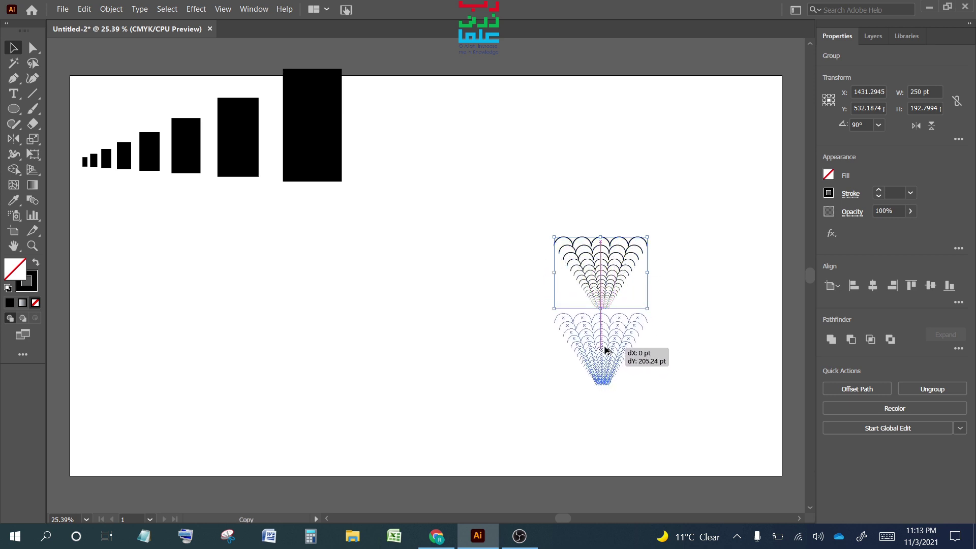
{"action": "left_click_drag", "start_coordinate": [604, 352], "coordinate": [604, 347]}
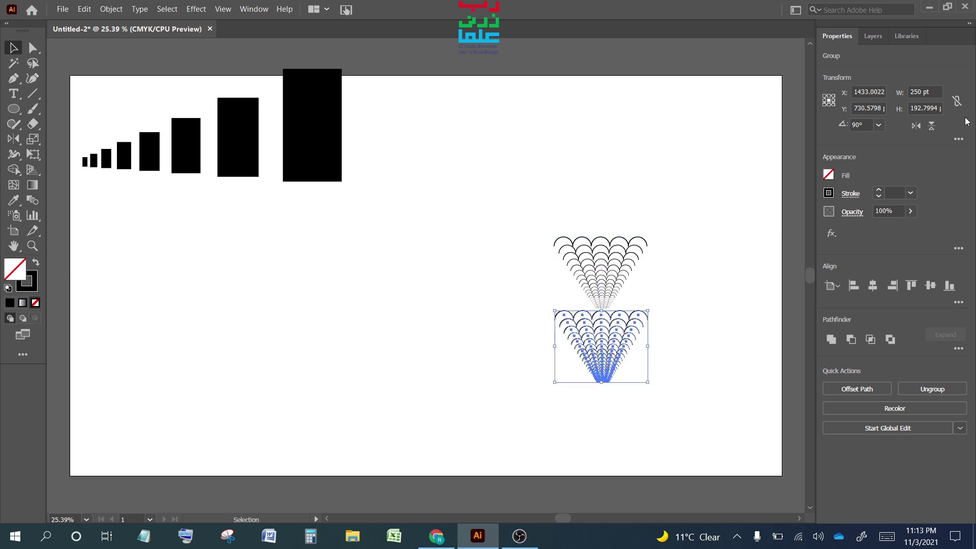
{"action": "left_click", "coordinate": [931, 126]}
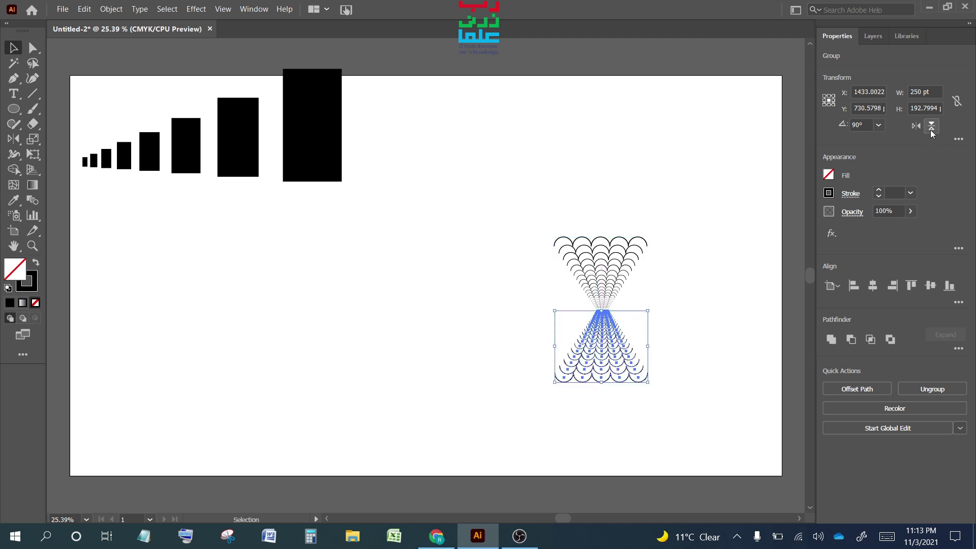
{"action": "left_click", "coordinate": [700, 288]}
{"action": "left_click", "coordinate": [600, 362]}
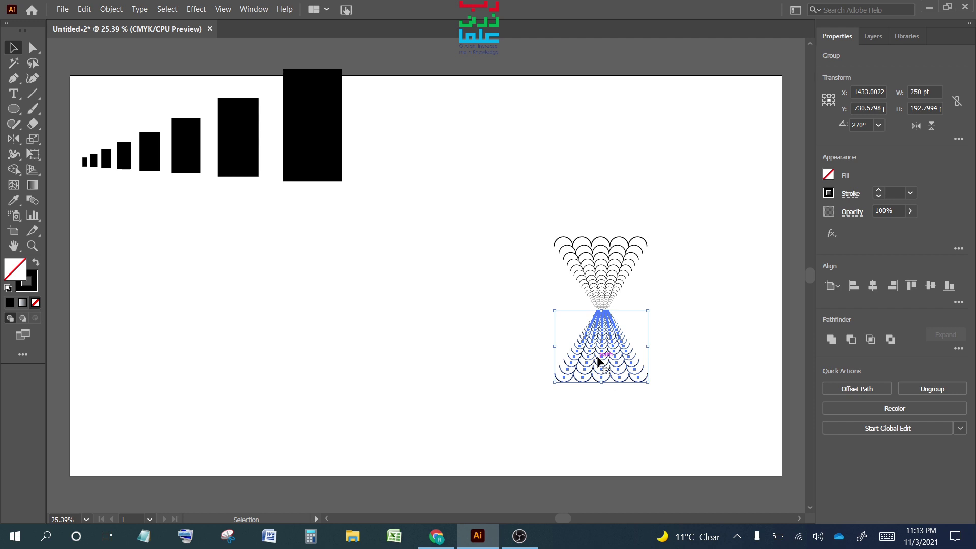
Step: Copy the lower fan, rotate it 90° sideways, and move it to the center point
{"action": "left_click_drag", "start_coordinate": [599, 360], "coordinate": [627, 352]}
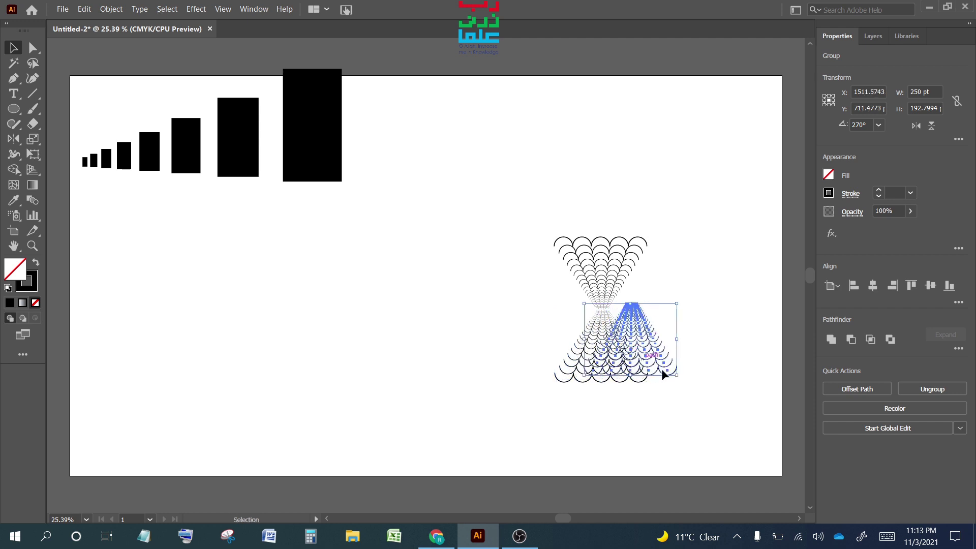
{"action": "mouse_move", "coordinate": [677, 379]}
{"action": "left_mouse_down"}
{"action": "mouse_move", "coordinate": [703, 358]}
{"action": "mouse_move", "coordinate": [701, 275]}
{"action": "left_mouse_up"}
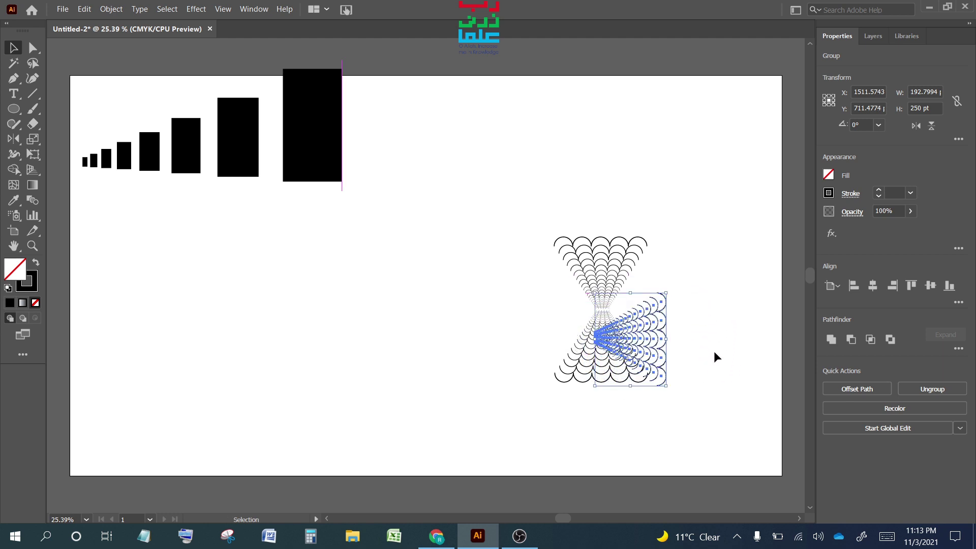
{"action": "left_click", "coordinate": [716, 357]}
{"action": "left_click_drag", "start_coordinate": [654, 342], "coordinate": [671, 314]}
Step: Alt-drag a copy of the sideways fan to the left and flip it horizontally
{"action": "left_click", "coordinate": [725, 329]}
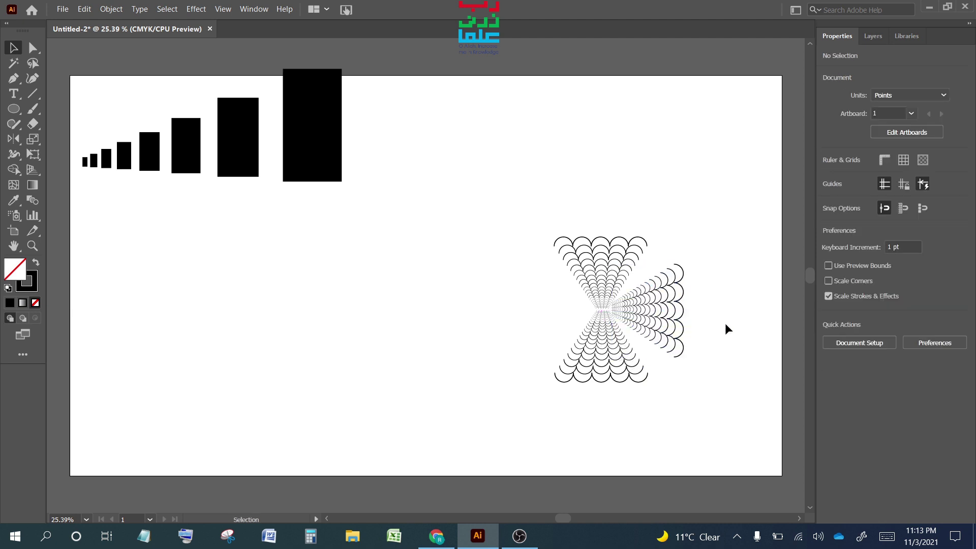
{"action": "left_click", "coordinate": [652, 327]}
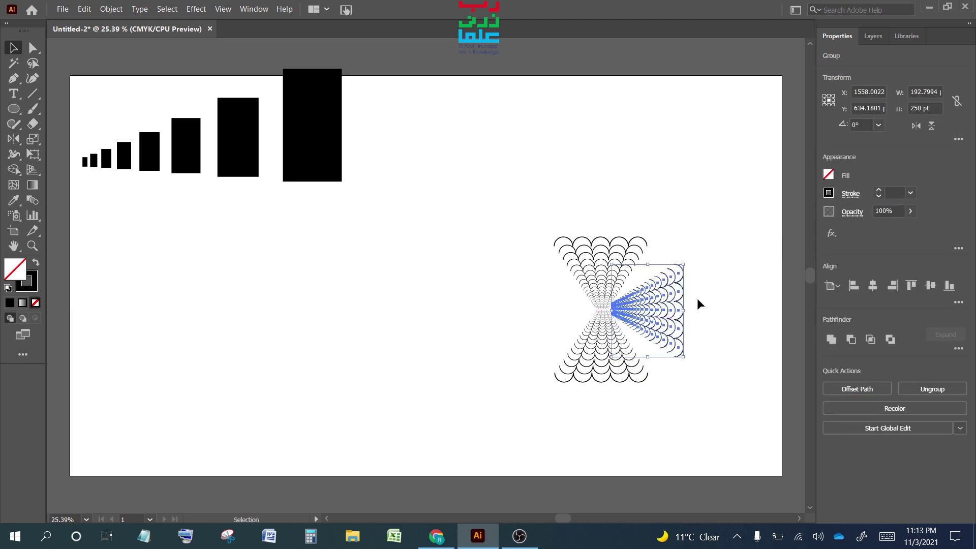
{"action": "left_click_drag", "start_coordinate": [663, 314], "coordinate": [572, 316]}
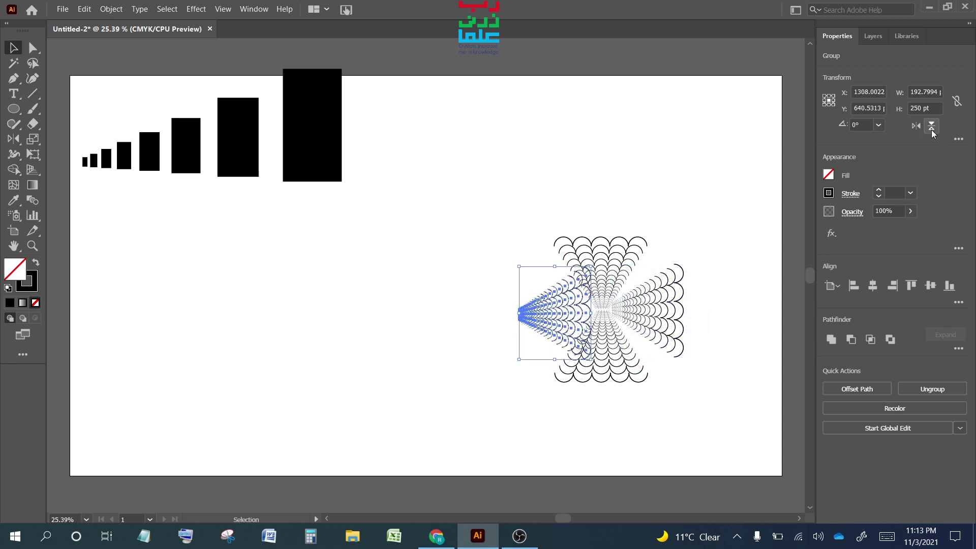
{"action": "left_click", "coordinate": [915, 126]}
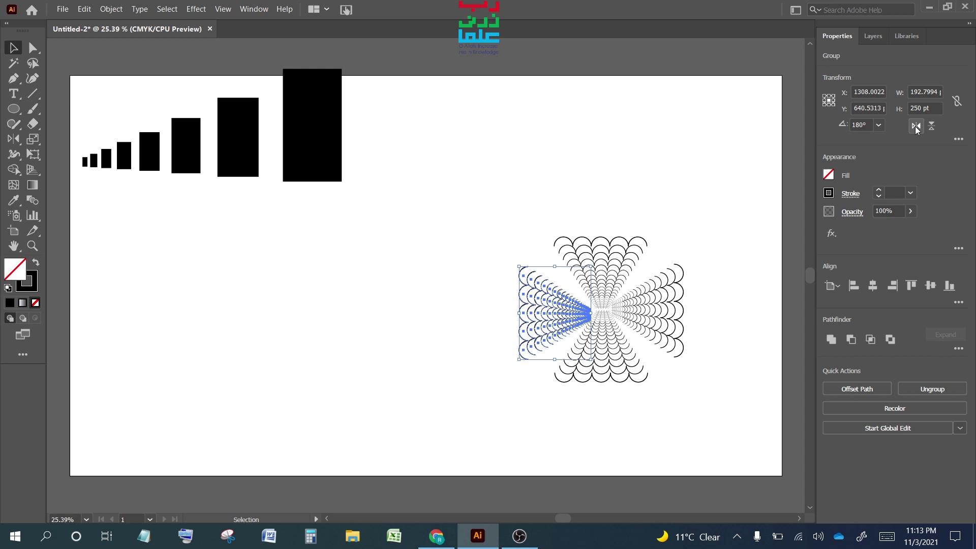
{"action": "left_click", "coordinate": [745, 384]}
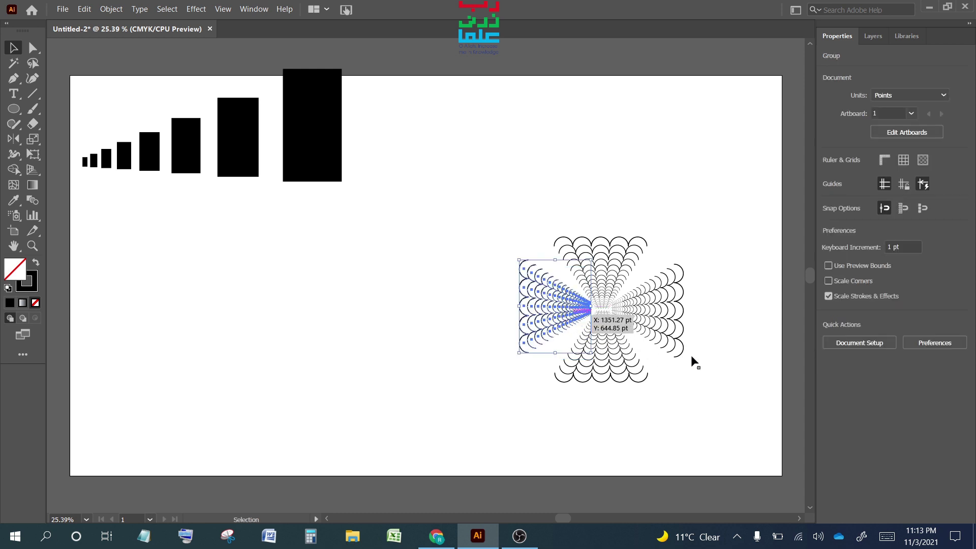
Step: Shift the left half, try a 250 pt height, then undo the height change
{"action": "left_click", "coordinate": [569, 311]}
{"action": "left_click", "coordinate": [523, 301]}
{"action": "mouse_move", "coordinate": [559, 311]}
{"action": "left_mouse_down"}
{"action": "mouse_move", "coordinate": [591, 315]}
{"action": "mouse_move", "coordinate": [526, 306]}
{"action": "mouse_move", "coordinate": [731, 298]}
{"action": "left_mouse_up"}
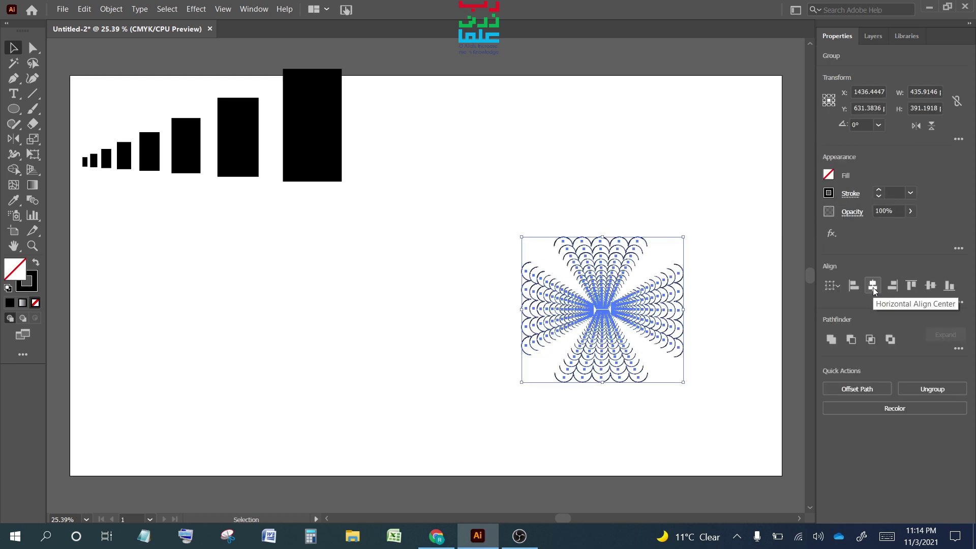
{"action": "type", "text": "250"}
{"action": "key", "text": "Return"}
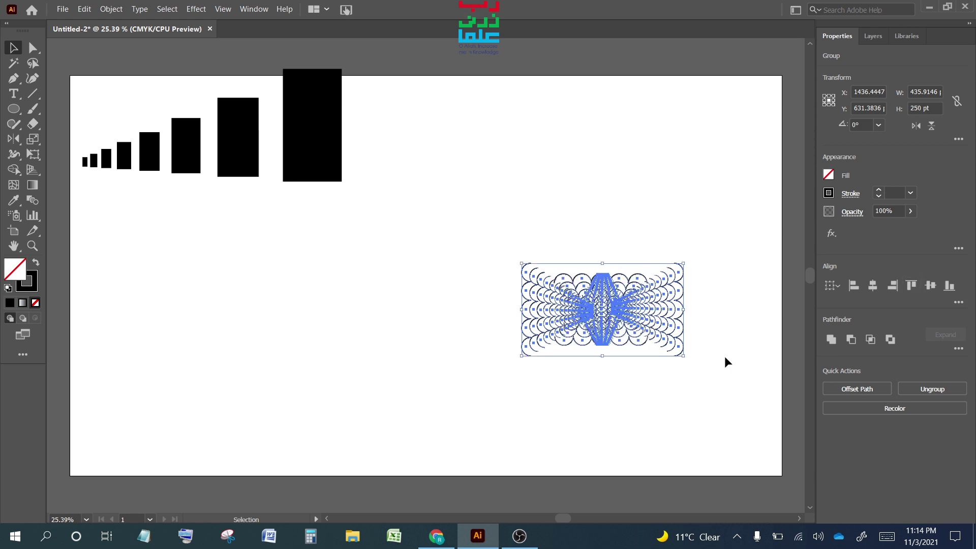
{"action": "left_click", "coordinate": [660, 402]}
{"action": "key", "text": "ctrl+z"}
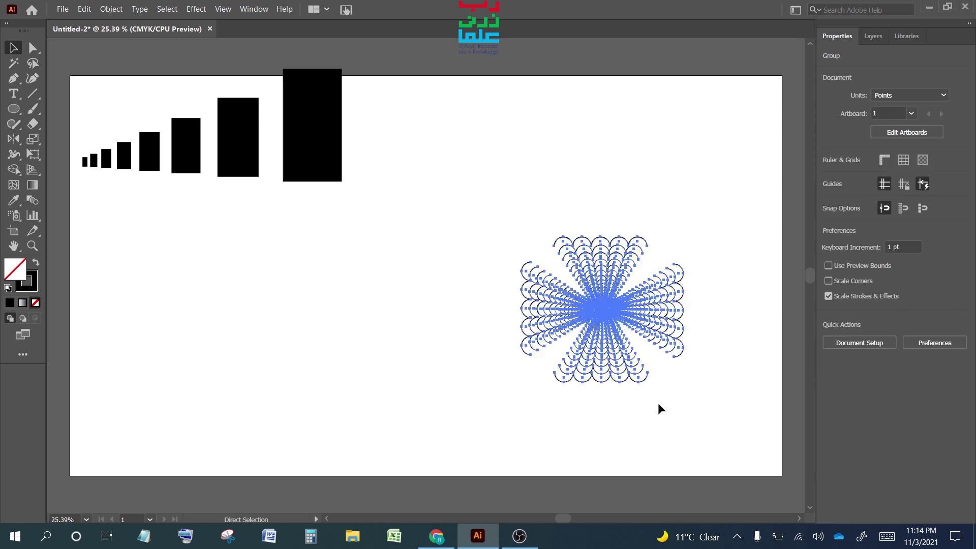
{"action": "left_click", "coordinate": [710, 405]}
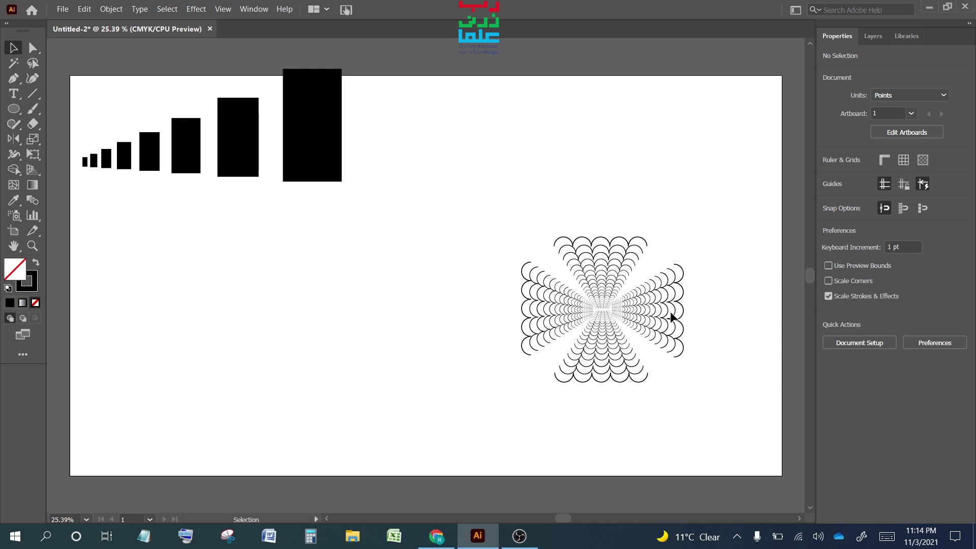
Step: Select both side arc groups and align their vertical centers
{"action": "left_click", "coordinate": [661, 319]}
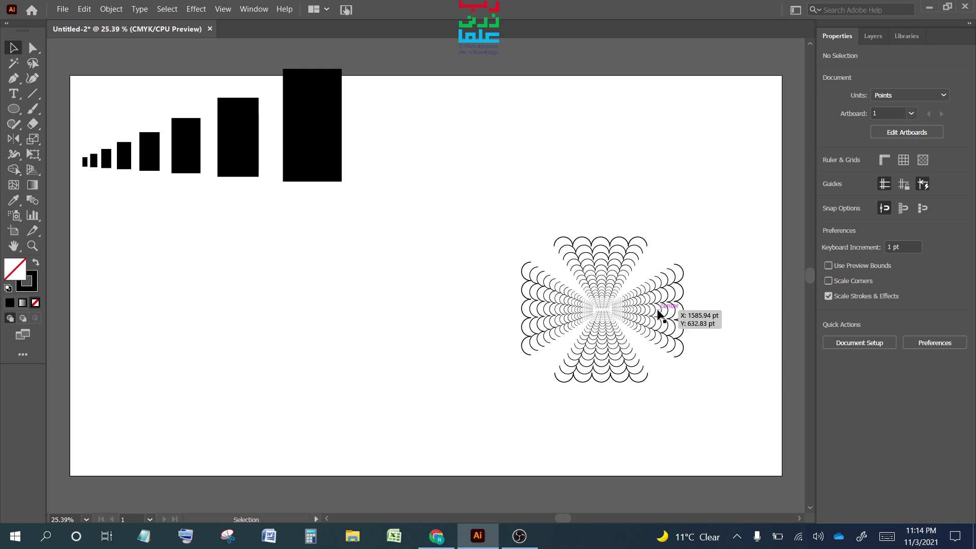
{"action": "left_click", "coordinate": [553, 309], "text": "shift"}
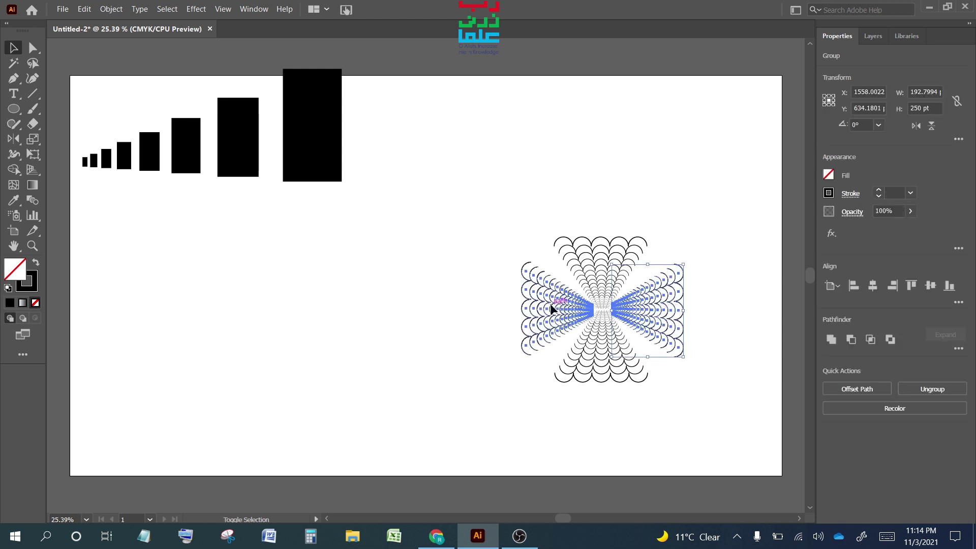
{"action": "left_click", "coordinate": [927, 288]}
{"action": "left_click", "coordinate": [686, 391]}
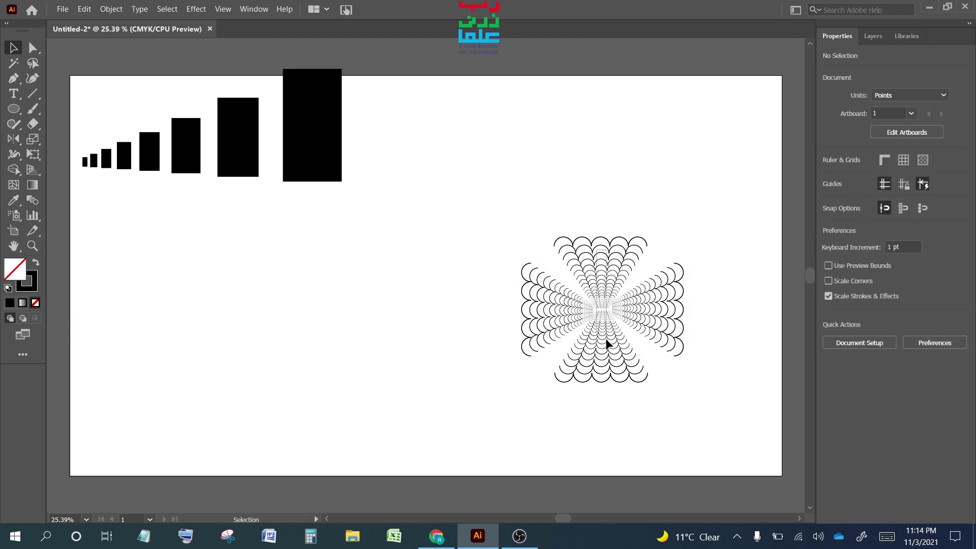
Step: Marquee-select the whole four-fan star and move it to the artboard's top right
{"action": "left_click", "coordinate": [607, 382]}
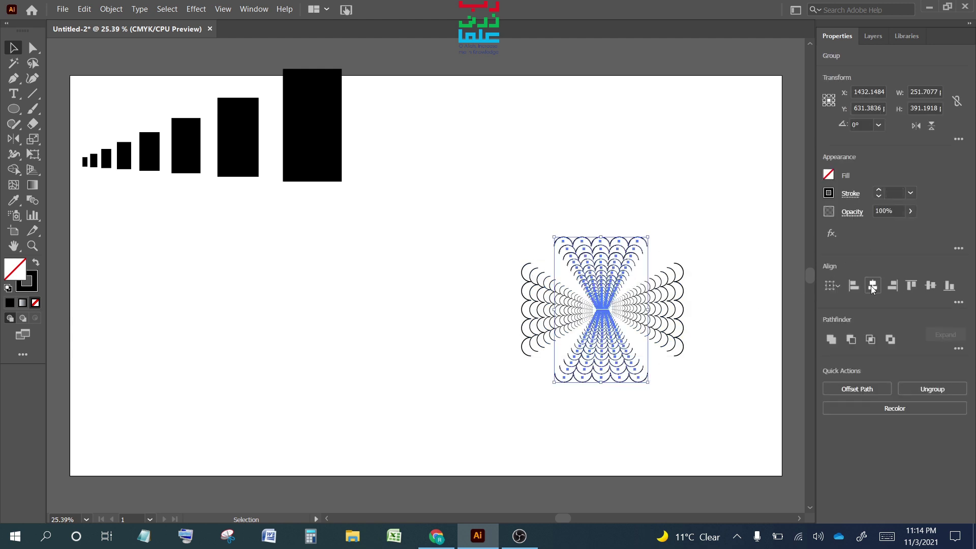
{"action": "left_click", "coordinate": [694, 374]}
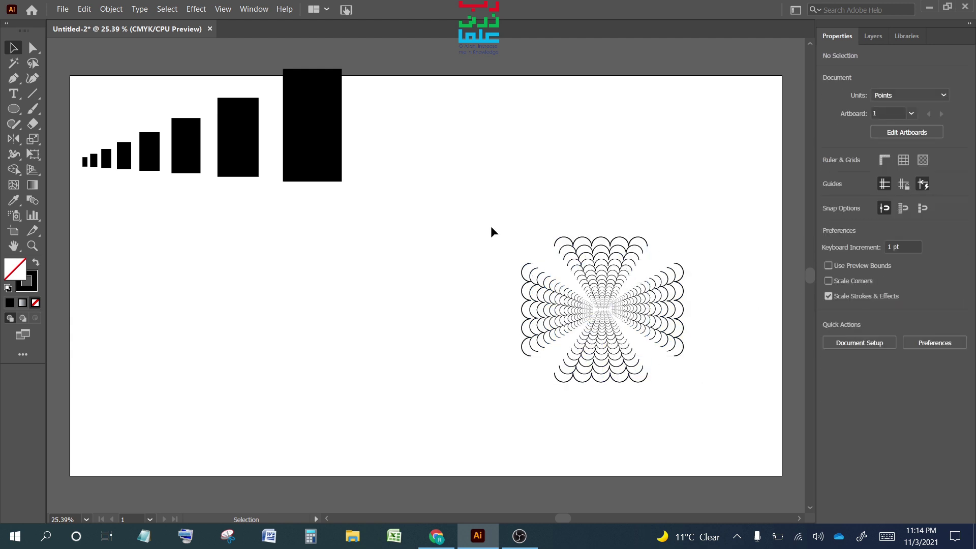
{"action": "left_click_drag", "start_coordinate": [479, 209], "coordinate": [712, 412]}
{"action": "left_click_drag", "start_coordinate": [662, 323], "coordinate": [734, 168]}
{"action": "left_click", "coordinate": [550, 324]}
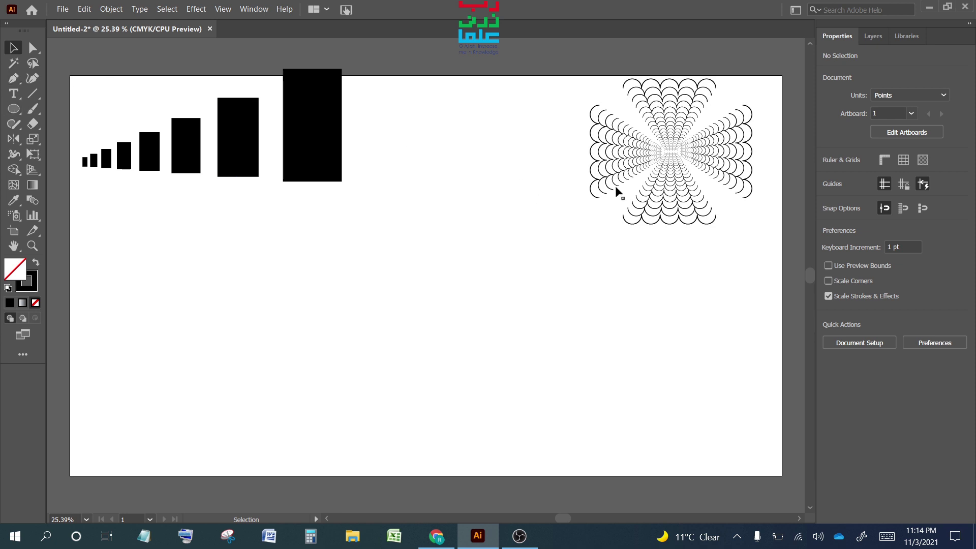
Step: Open the Ellipse dialog at 50 by 50 pt by clicking the canvas
{"action": "left_click", "coordinate": [645, 162]}
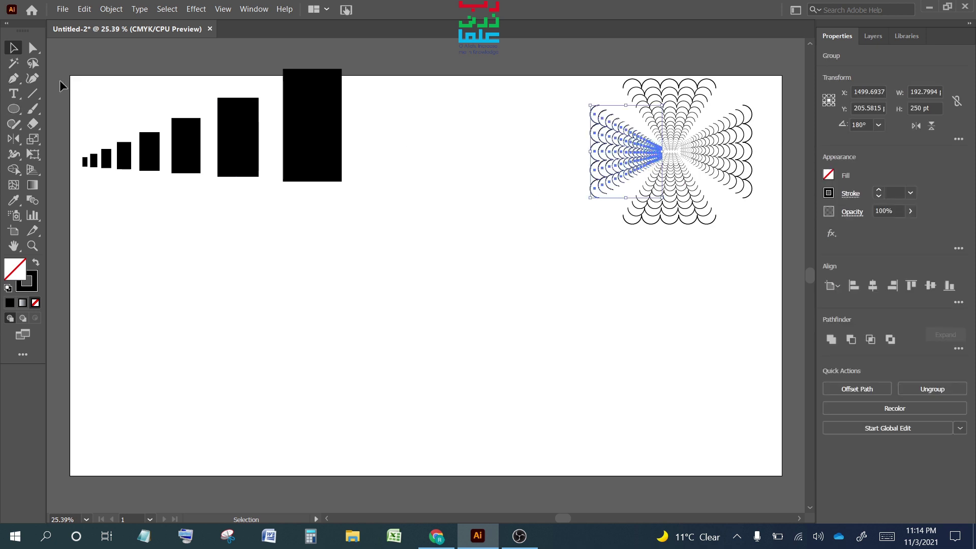
{"action": "left_click", "coordinate": [14, 108]}
{"action": "left_click", "coordinate": [447, 280]}
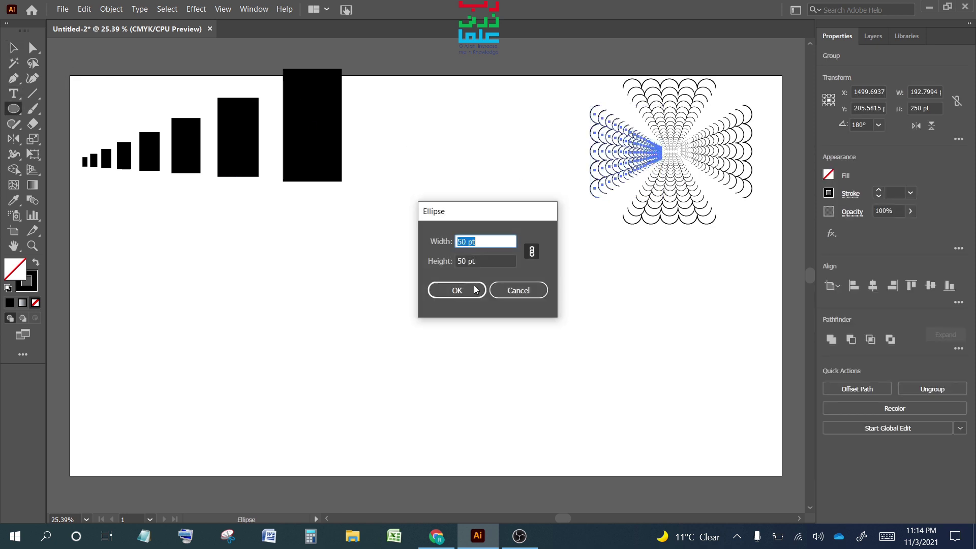
Step: Create the 50 pt circle and zoom in on it
{"action": "left_click", "coordinate": [464, 295]}
{"action": "left_click", "coordinate": [463, 294]}
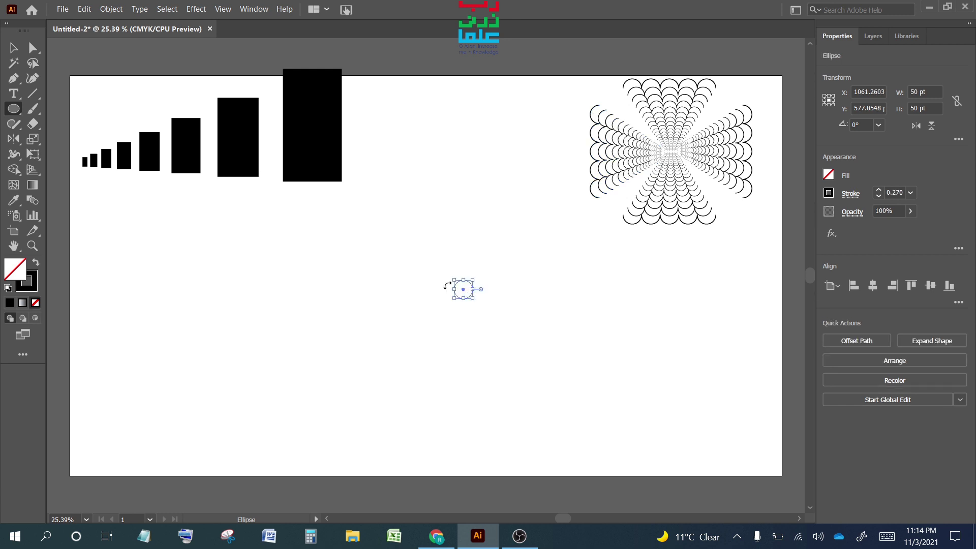
{"action": "scroll", "coordinate": [476, 317], "scroll_direction": "up", "scroll_amount": 1}
{"action": "scroll", "coordinate": [473, 316], "scroll_direction": "up", "scroll_amount": 1}
{"action": "scroll", "coordinate": [461, 322], "scroll_direction": "up", "scroll_amount": 2}
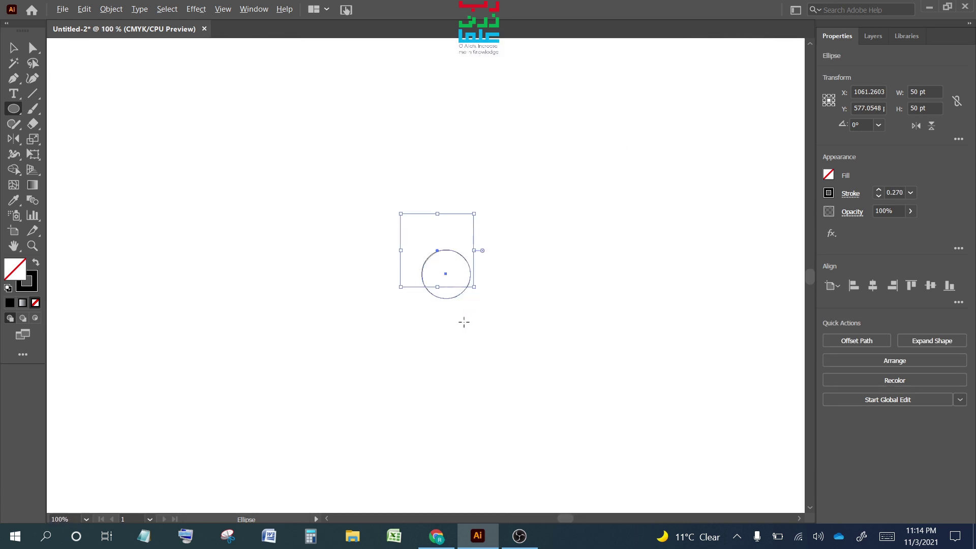
{"action": "scroll", "coordinate": [461, 322], "scroll_direction": "up", "scroll_amount": 1}
{"action": "left_click", "coordinate": [14, 51]}
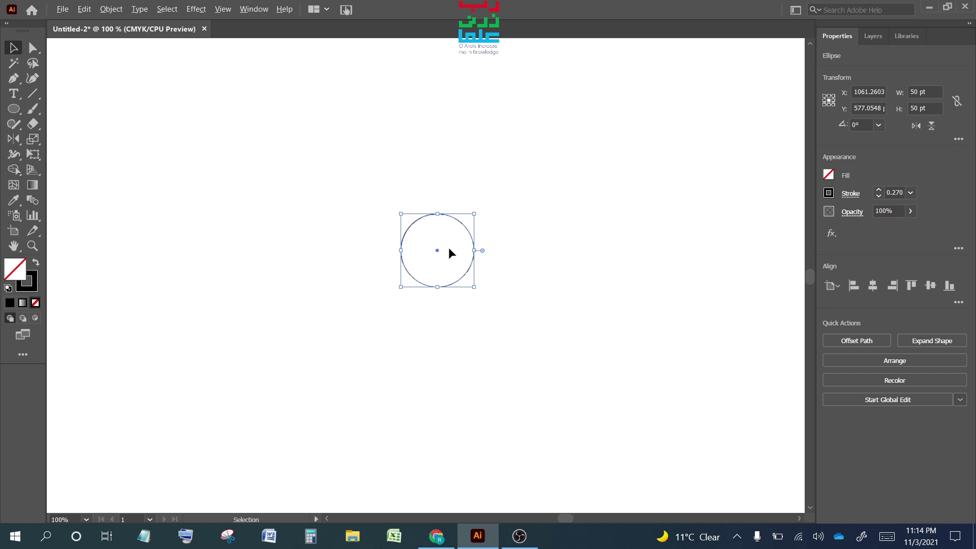
Step: Alt-drag an overlapping copy right, delete the extra third circle, and select both circles
{"action": "left_click", "coordinate": [464, 237]}
{"action": "left_click_drag", "start_coordinate": [469, 232], "coordinate": [504, 235]}
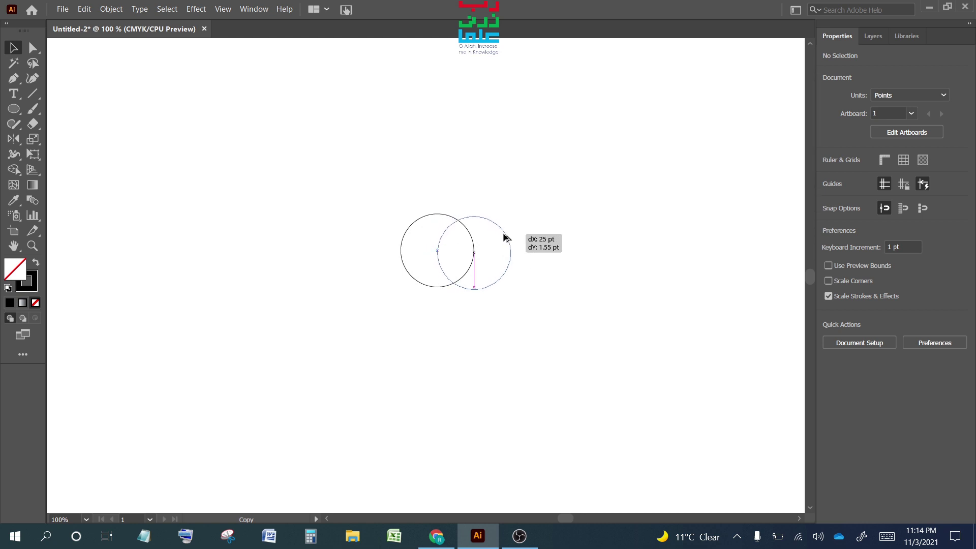
{"action": "left_click_drag", "start_coordinate": [506, 237], "coordinate": [497, 234]}
{"action": "left_click", "coordinate": [540, 252]}
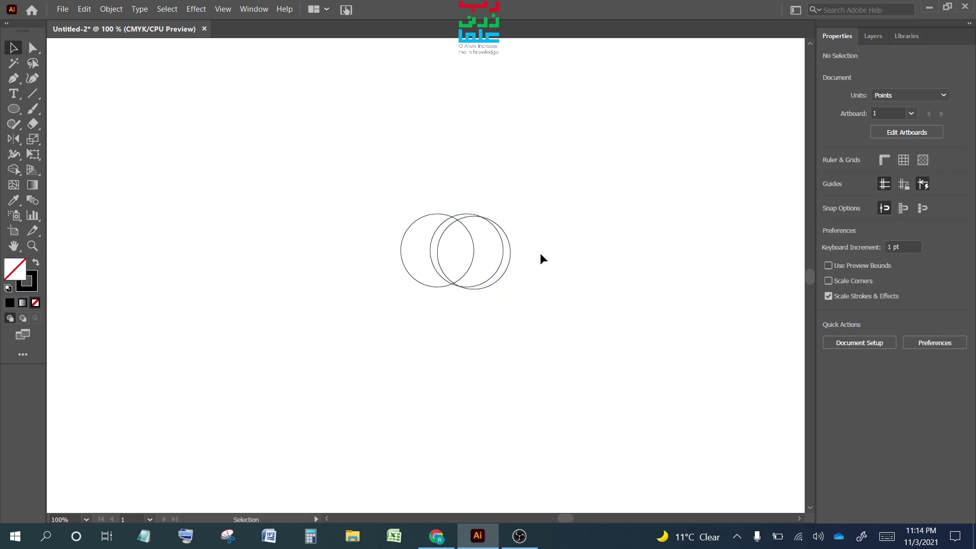
{"action": "left_click", "coordinate": [508, 250]}
{"action": "key", "text": "Delete"}
{"action": "left_click_drag", "start_coordinate": [366, 184], "coordinate": [540, 341]}
Step: Scribble away the right circle with the Shaper tool, leaving a crescent
{"action": "left_click", "coordinate": [438, 402]}
{"action": "left_click", "coordinate": [14, 124]}
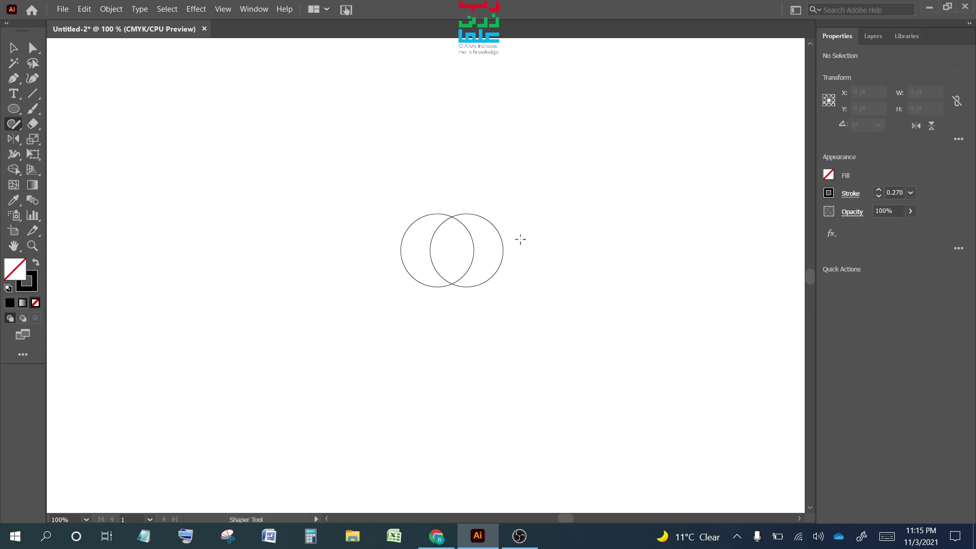
{"action": "left_click_drag", "start_coordinate": [500, 289], "coordinate": [498, 228]}
{"action": "left_click_drag", "start_coordinate": [499, 294], "coordinate": [494, 284]}
Step: Expand the crescent into plain paths with Object > Expand, then ungroup it
{"action": "left_click", "coordinate": [14, 47]}
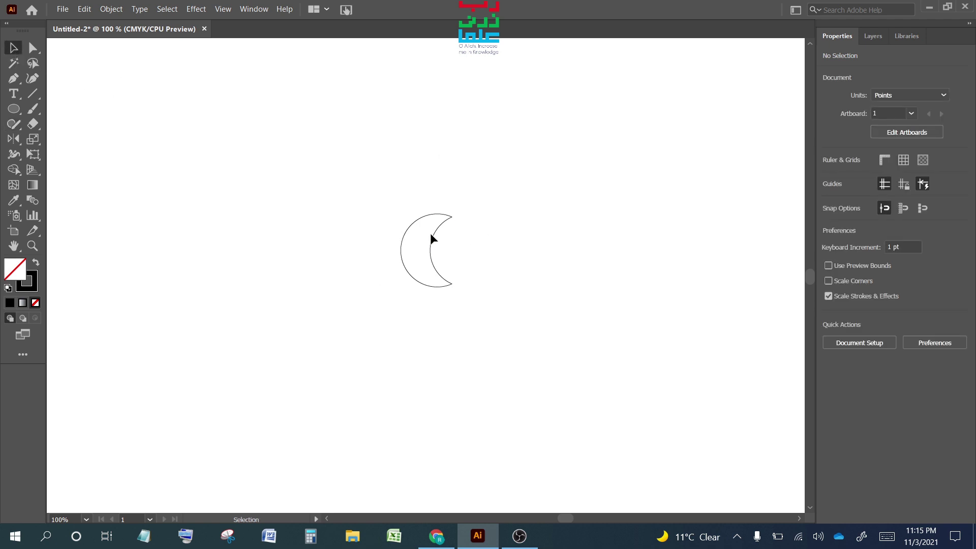
{"action": "left_click", "coordinate": [437, 250]}
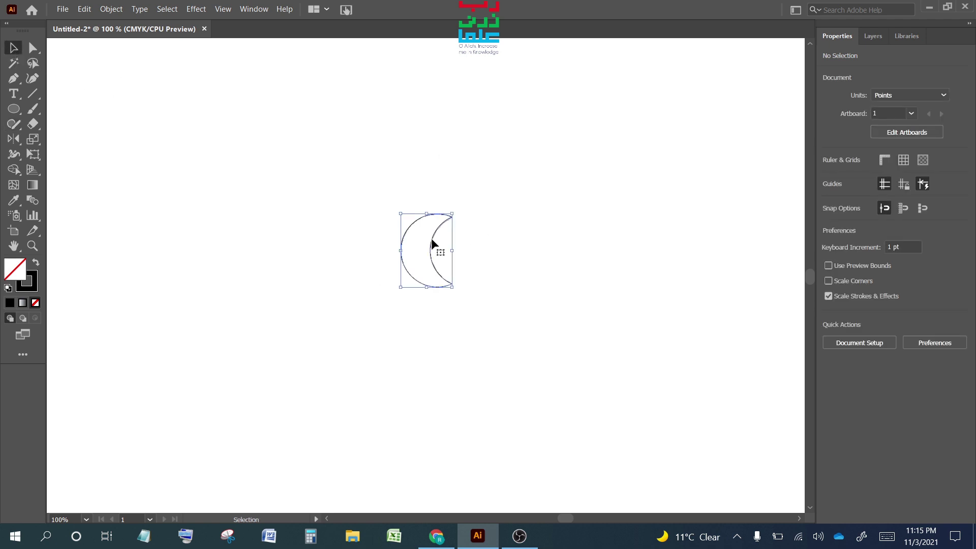
{"action": "left_click", "coordinate": [104, 9]}
{"action": "left_click", "coordinate": [153, 136]}
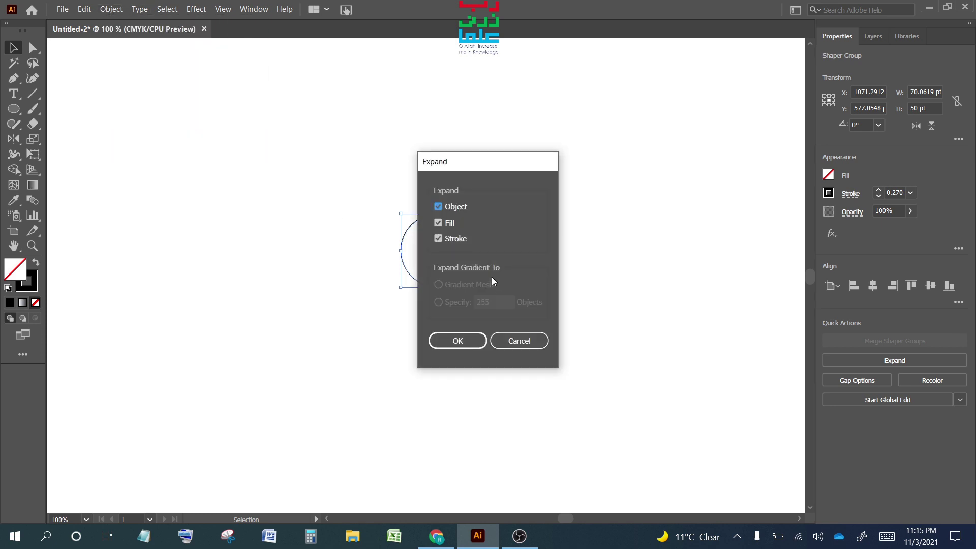
{"action": "left_click", "coordinate": [459, 340]}
{"action": "right_click", "coordinate": [418, 240]}
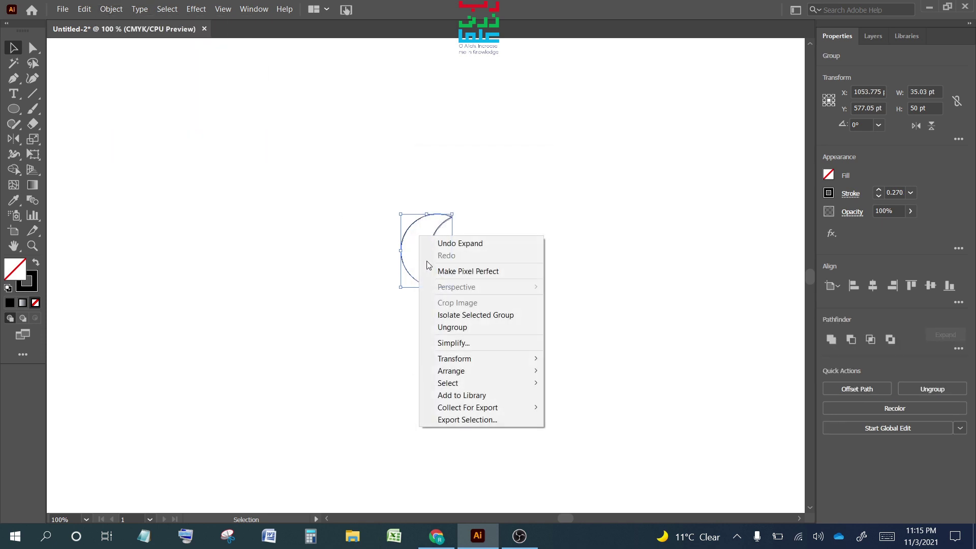
{"action": "left_click", "coordinate": [468, 325]}
{"action": "left_click", "coordinate": [545, 261]}
Step: Move the crescent right and ungroup its parts, then undo pulling the inner arc away
{"action": "left_click_drag", "start_coordinate": [430, 247], "coordinate": [514, 250]}
{"action": "right_click", "coordinate": [500, 242]}
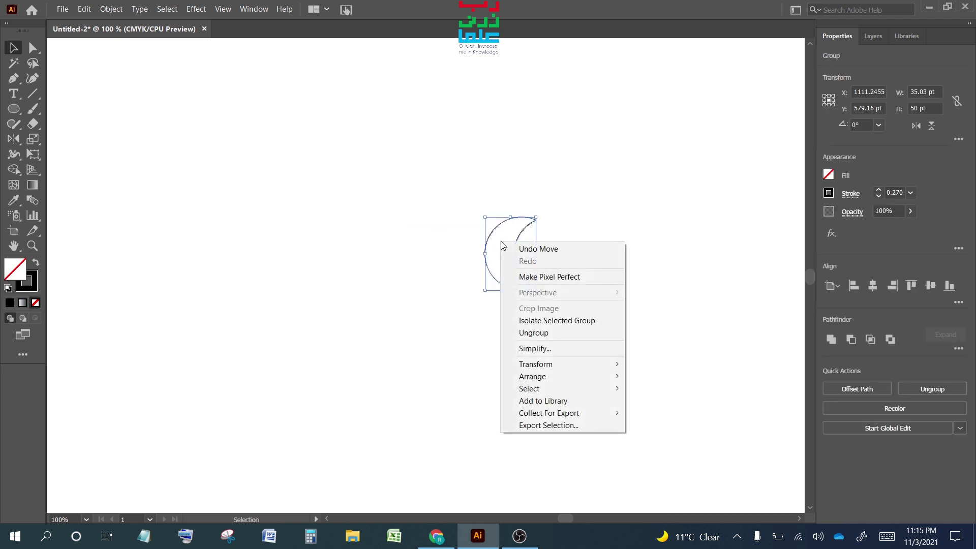
{"action": "left_click", "coordinate": [539, 333]}
{"action": "left_click", "coordinate": [508, 314]}
{"action": "left_click_drag", "start_coordinate": [514, 252], "coordinate": [437, 250]}
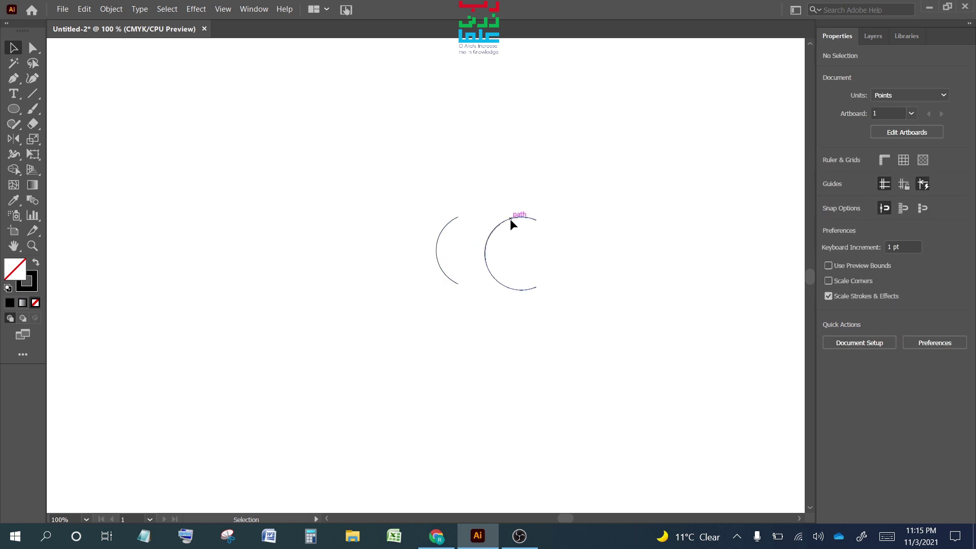
{"action": "left_click_drag", "start_coordinate": [510, 219], "coordinate": [549, 314]}
{"action": "key", "text": "ctrl+z"}
{"action": "key", "text": "ctrl+z"}
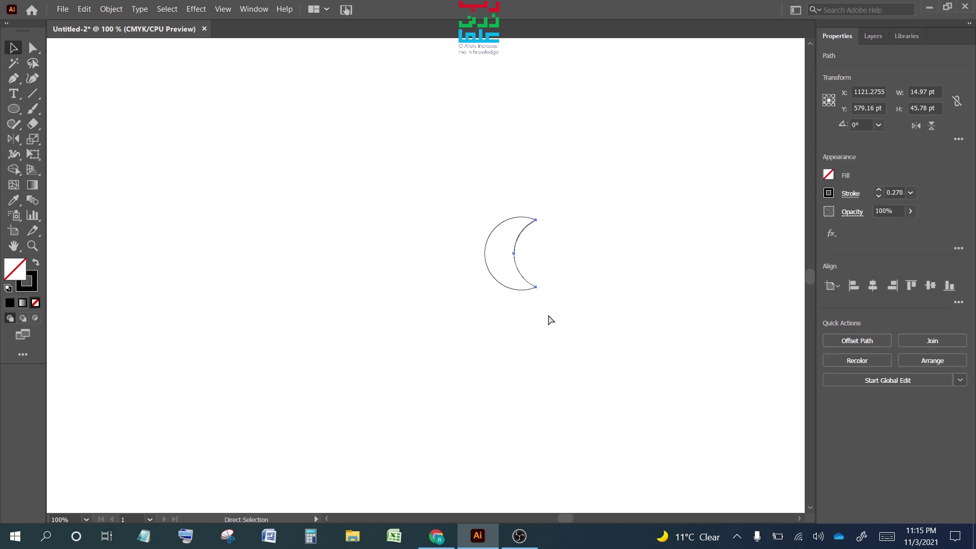
{"action": "key", "text": "ctrl+z"}
{"action": "key", "text": "ctrl+z"}
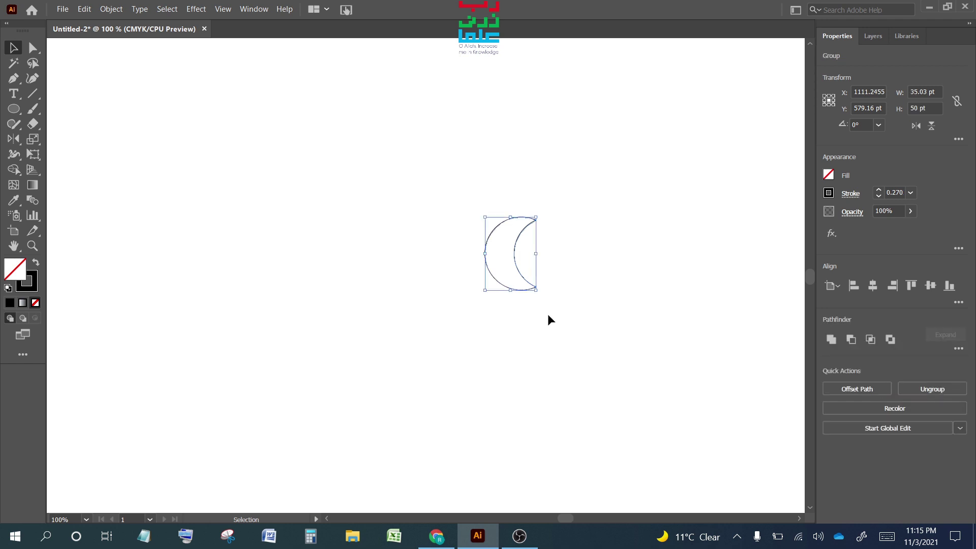
Step: Reselect the crescent group and dismiss its context menu without choosing a command
{"action": "left_click", "coordinate": [528, 321]}
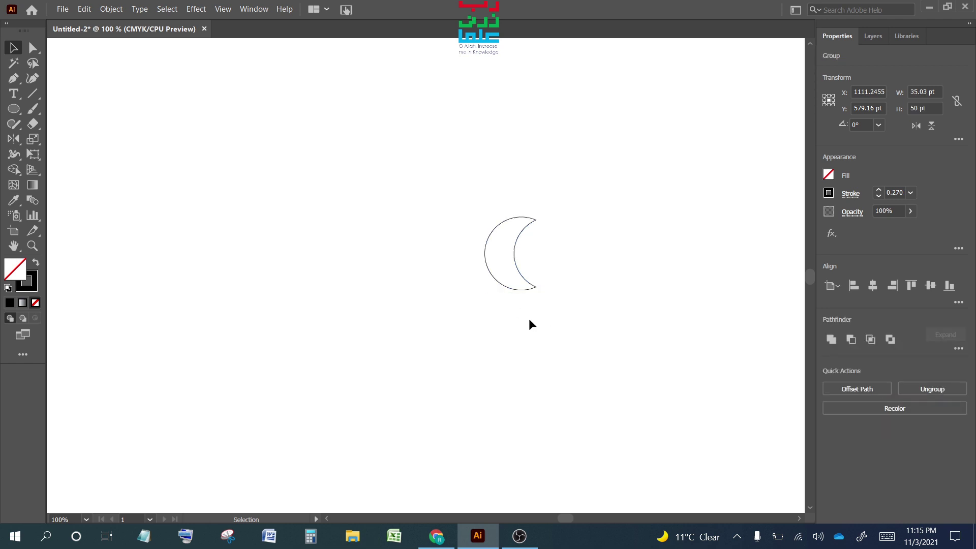
{"action": "left_click", "coordinate": [504, 224]}
{"action": "right_click", "coordinate": [503, 223]}
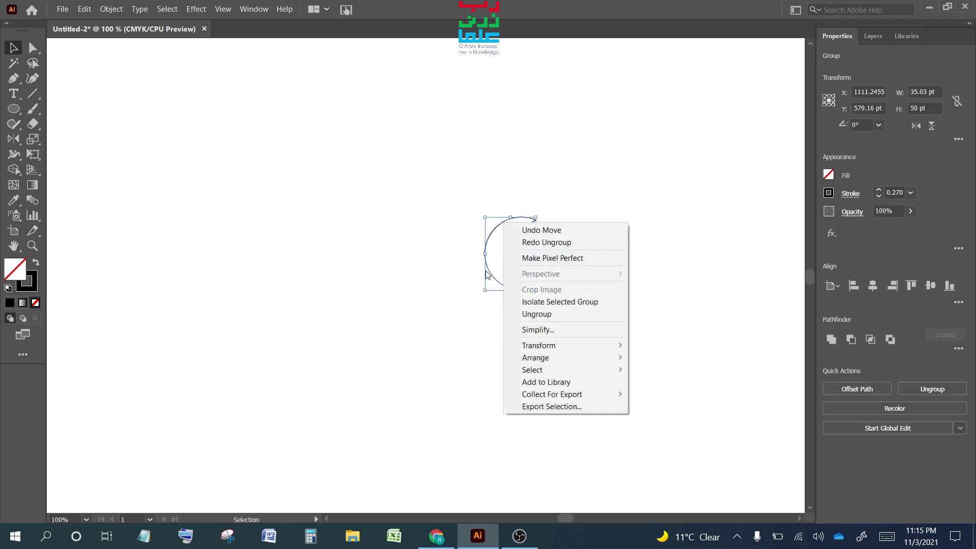
{"action": "left_click", "coordinate": [438, 198]}
{"action": "right_click", "coordinate": [509, 264]}
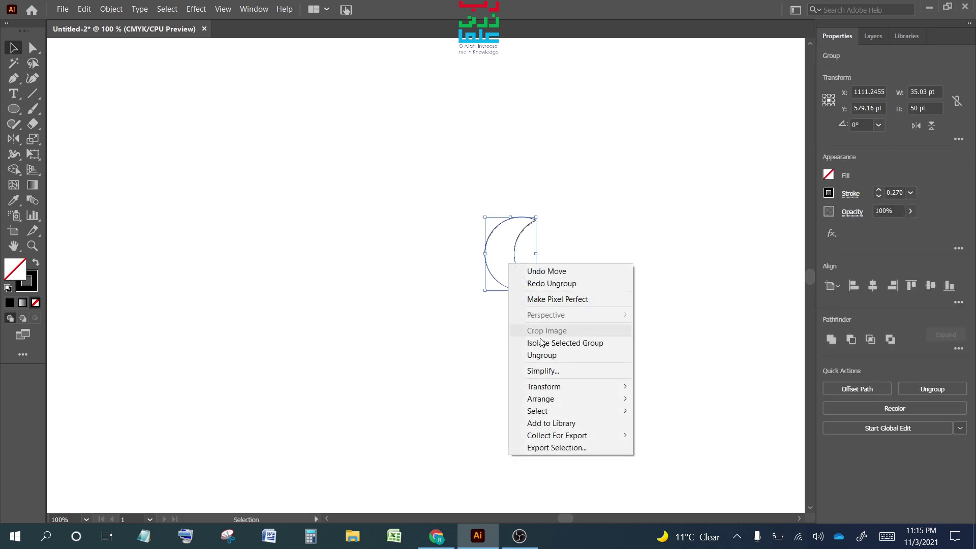
{"action": "left_click", "coordinate": [484, 345]}
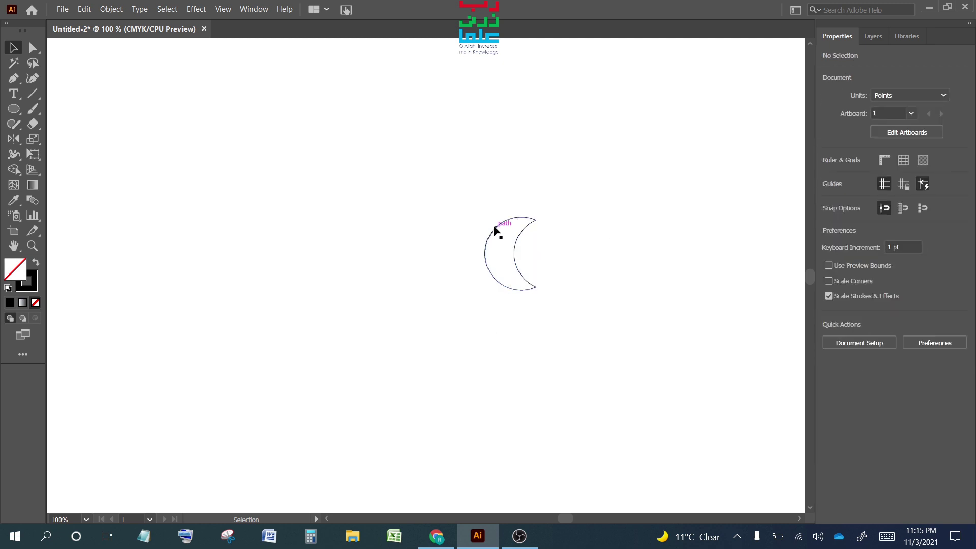
{"action": "scroll", "coordinate": [494, 242], "scroll_direction": "down", "scroll_amount": 1}
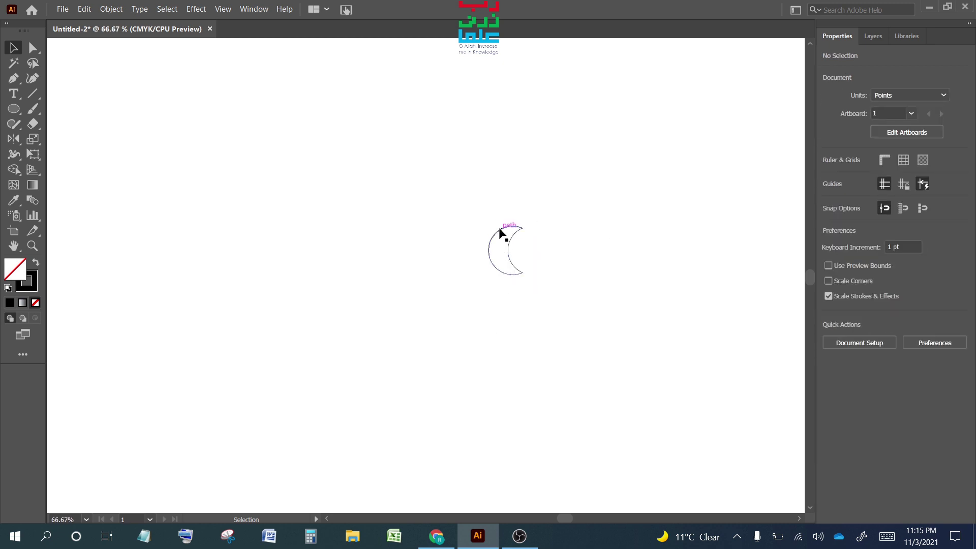
Step: Move the crescent up-left and set its outline weight to 2 pt
{"action": "left_click_drag", "start_coordinate": [499, 233], "coordinate": [419, 179]}
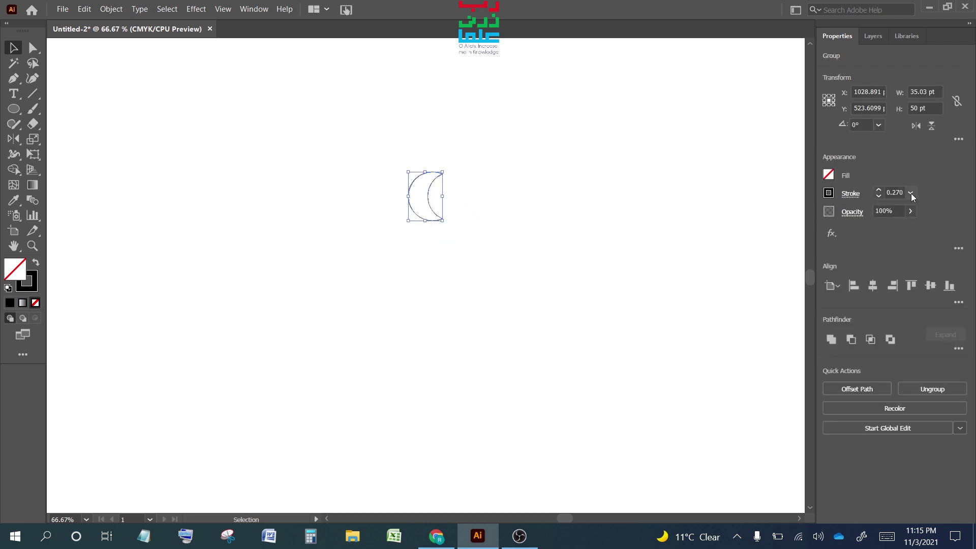
{"action": "left_click", "coordinate": [910, 193]}
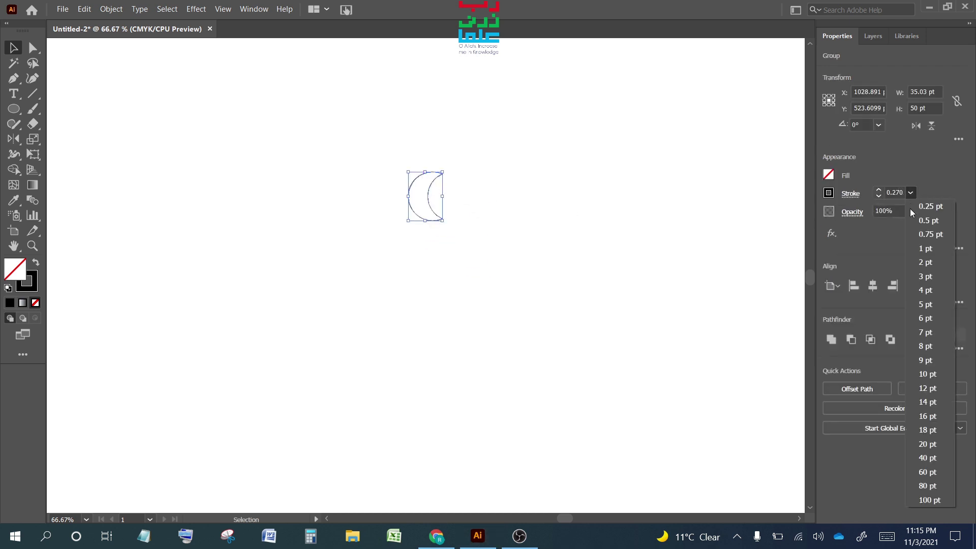
{"action": "left_click", "coordinate": [926, 262]}
{"action": "left_click", "coordinate": [482, 245]}
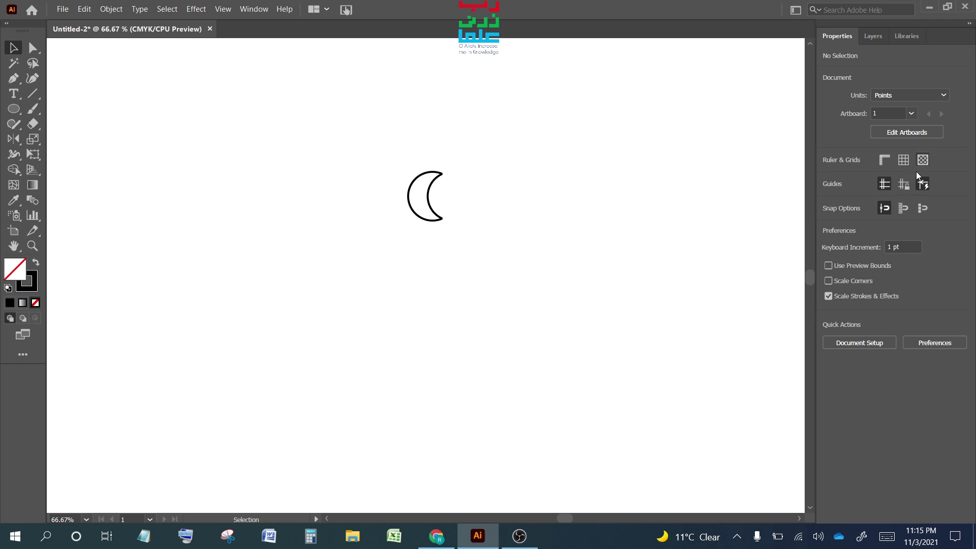
Step: Flip the crescent horizontally, briefly trying the Rotate tool before reselecting it
{"action": "left_click", "coordinate": [437, 173]}
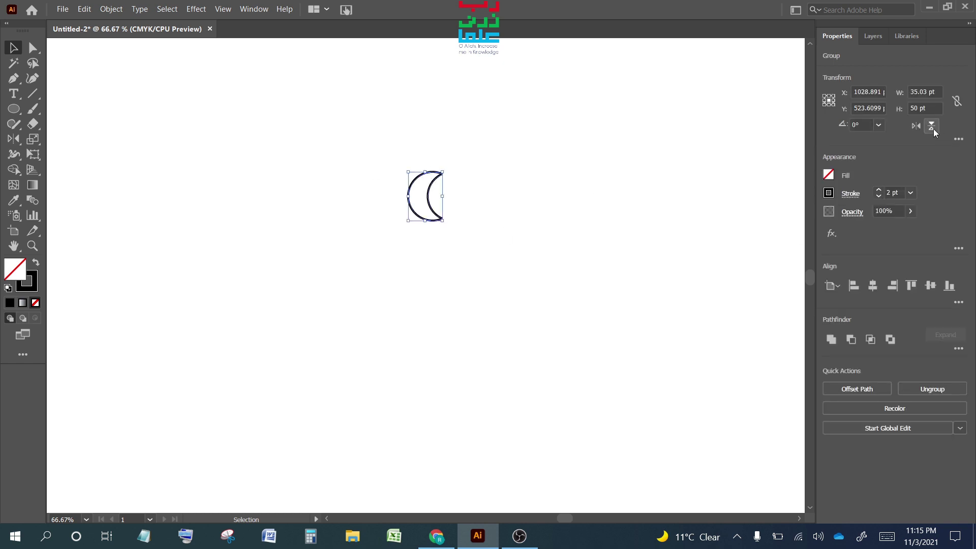
{"action": "left_click", "coordinate": [917, 127]}
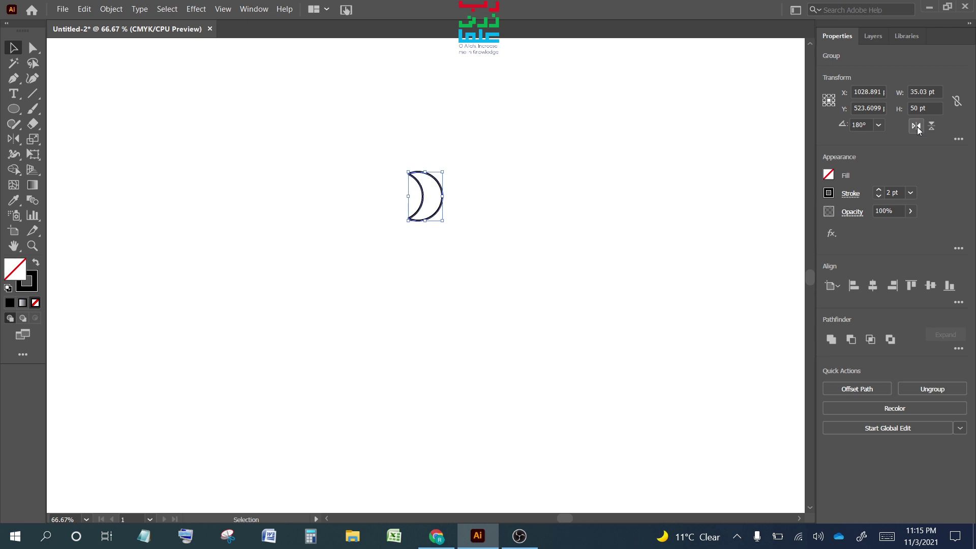
{"action": "left_click", "coordinate": [475, 269]}
{"action": "left_click", "coordinate": [422, 175]}
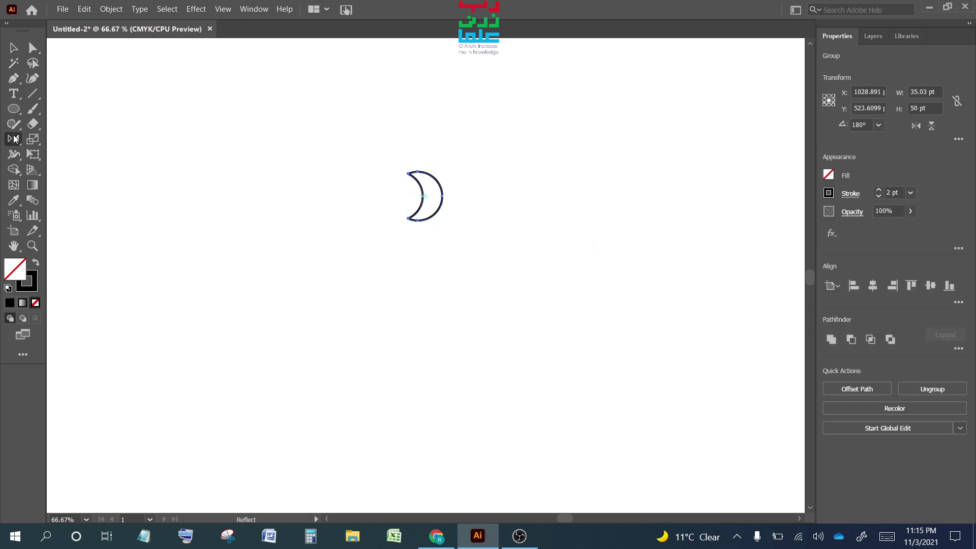
{"action": "left_click_drag", "start_coordinate": [13, 135], "coordinate": [66, 138]}
{"action": "scroll", "coordinate": [422, 319], "scroll_direction": "down", "scroll_amount": 1}
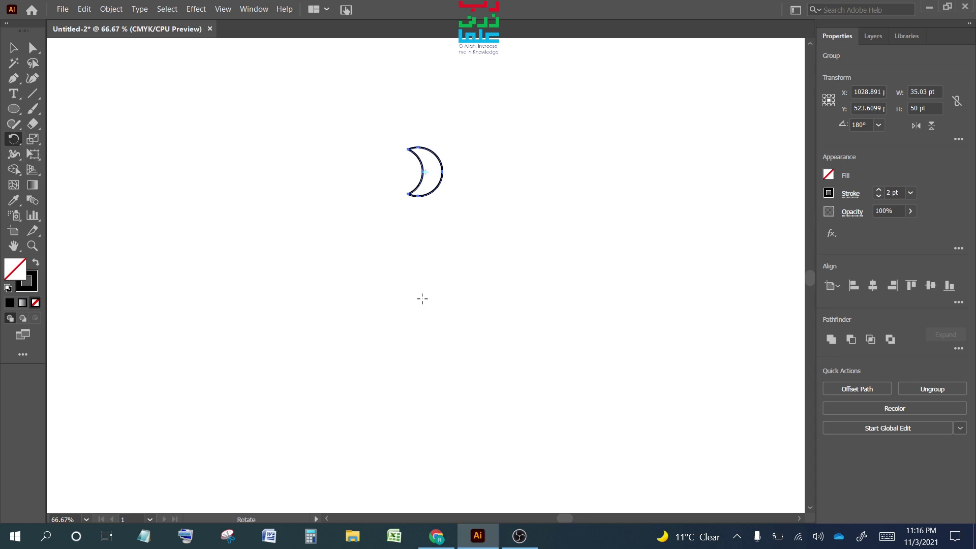
{"action": "left_click", "coordinate": [18, 47]}
{"action": "left_click", "coordinate": [311, 257]}
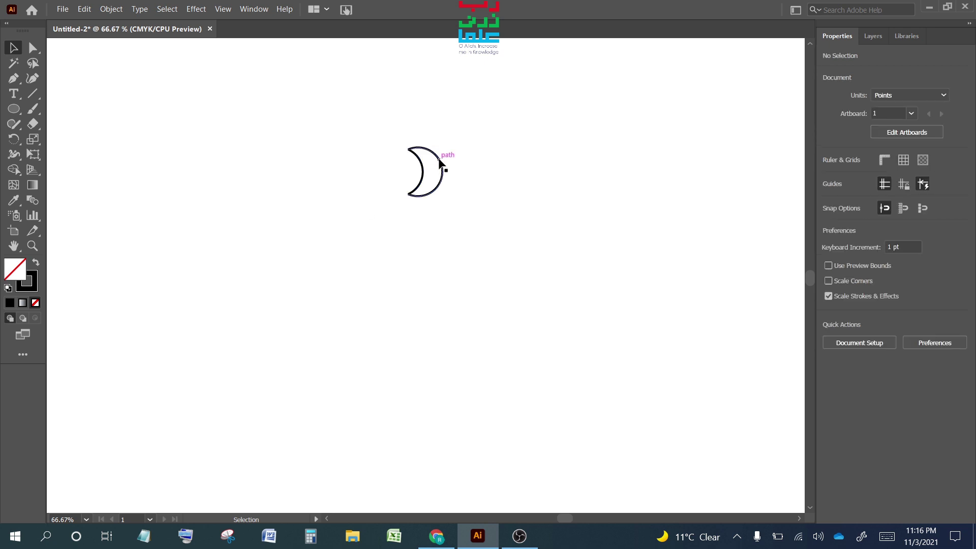
{"action": "scroll", "coordinate": [409, 162], "scroll_direction": "up", "scroll_amount": 1}
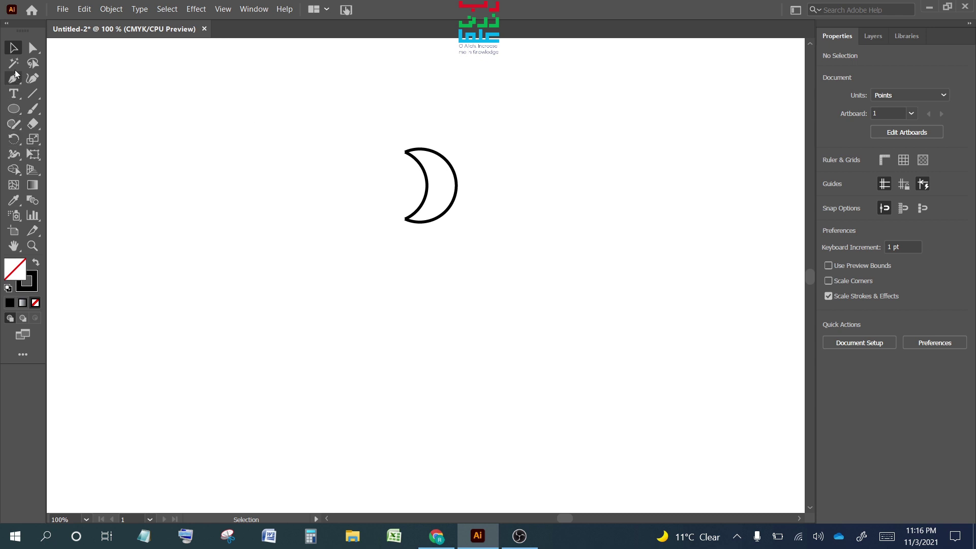
{"action": "left_click", "coordinate": [435, 153]}
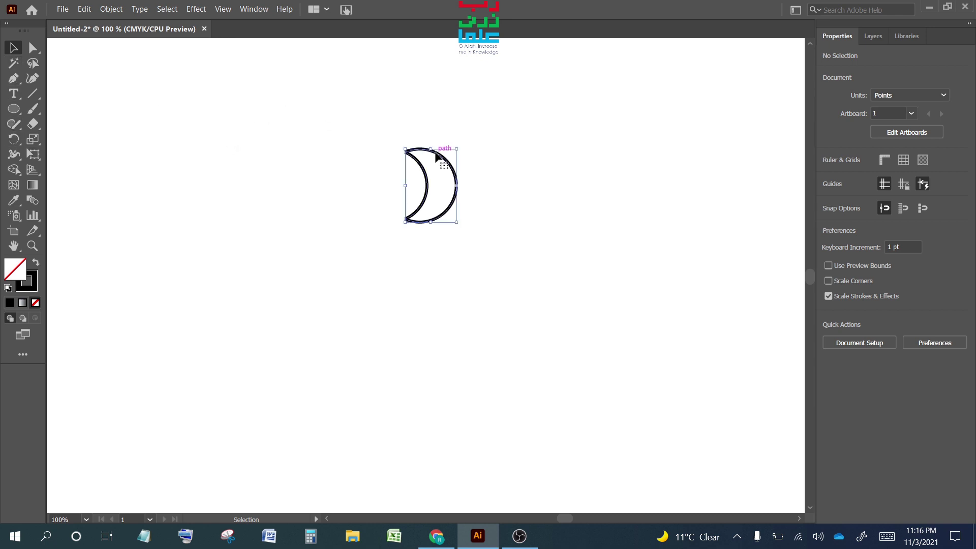
Step: Duplicate the crescent, align the pair on both centres, then move the crescent up-left
{"action": "left_click_drag", "start_coordinate": [436, 155], "coordinate": [511, 195]}
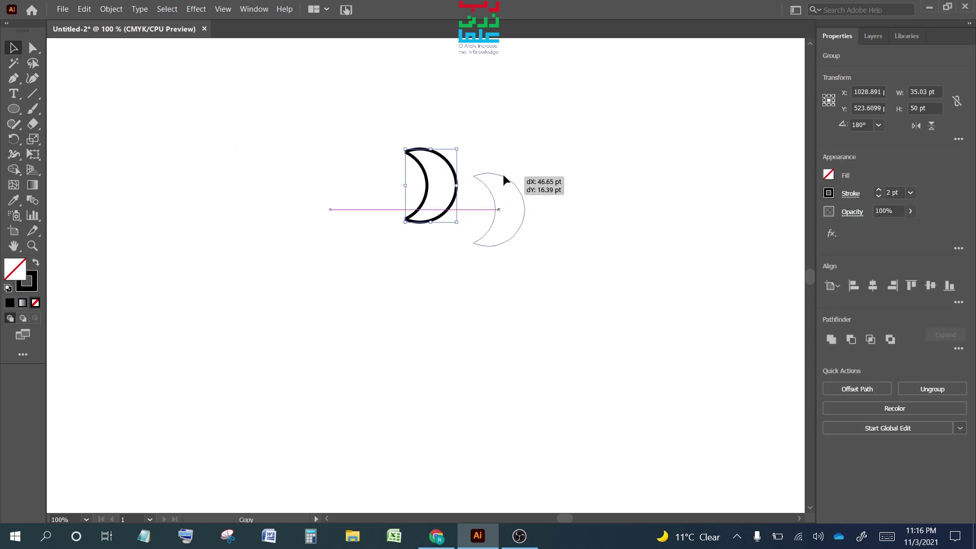
{"action": "left_click_drag", "start_coordinate": [379, 131], "coordinate": [500, 214]}
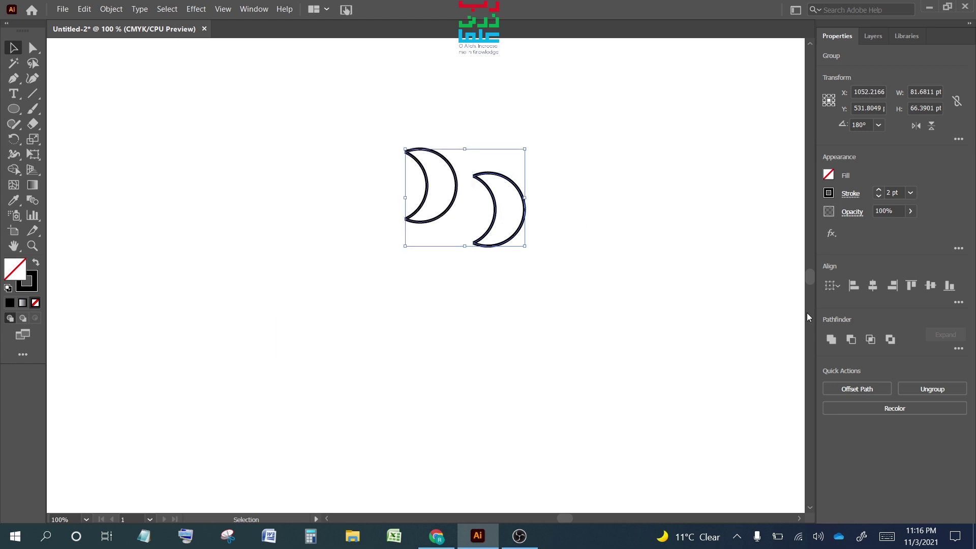
{"action": "left_click", "coordinate": [872, 285]}
{"action": "left_click", "coordinate": [930, 285]}
{"action": "left_click", "coordinate": [591, 238]}
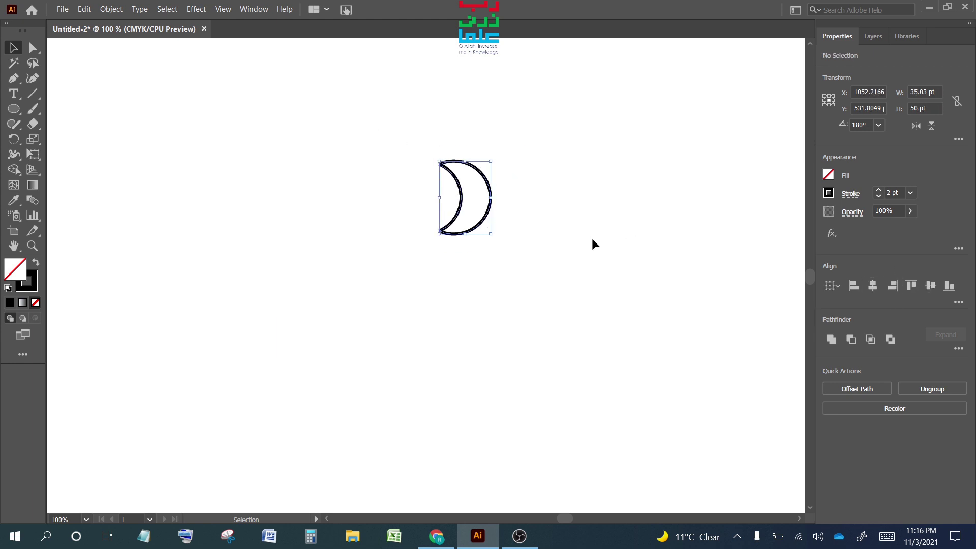
{"action": "left_click_drag", "start_coordinate": [475, 186], "coordinate": [437, 124]}
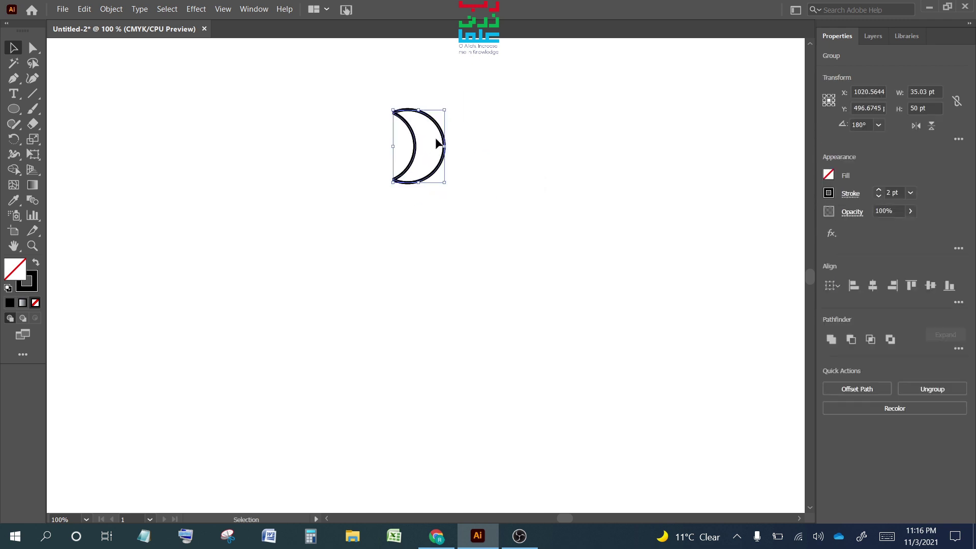
{"action": "left_click", "coordinate": [439, 142]}
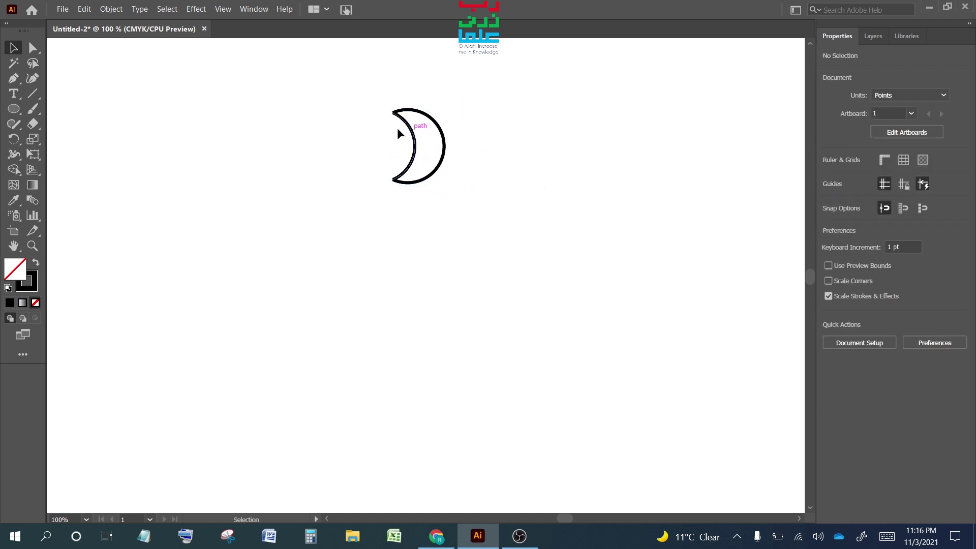
{"action": "left_click_drag", "start_coordinate": [462, 171], "coordinate": [463, 173]}
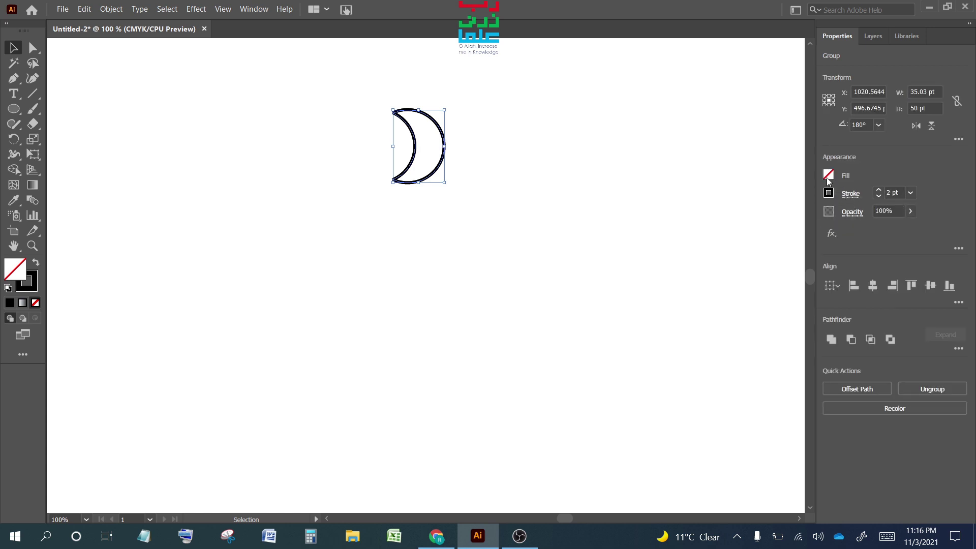
Step: Fill the crescent with white from the fill swatches
{"action": "left_click", "coordinate": [827, 175]}
{"action": "left_click", "coordinate": [708, 220]}
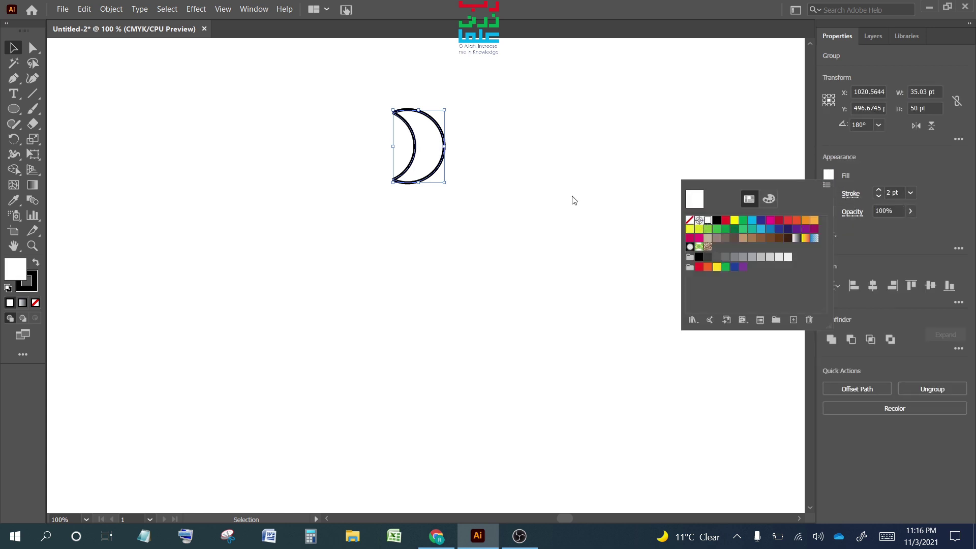
{"action": "left_click", "coordinate": [545, 186]}
{"action": "left_click", "coordinate": [404, 137]}
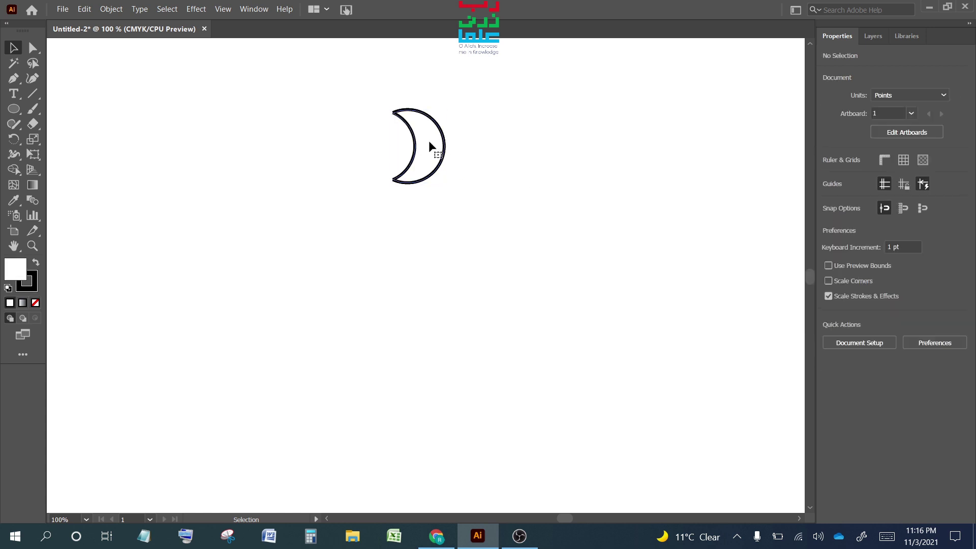
{"action": "left_click", "coordinate": [428, 140]}
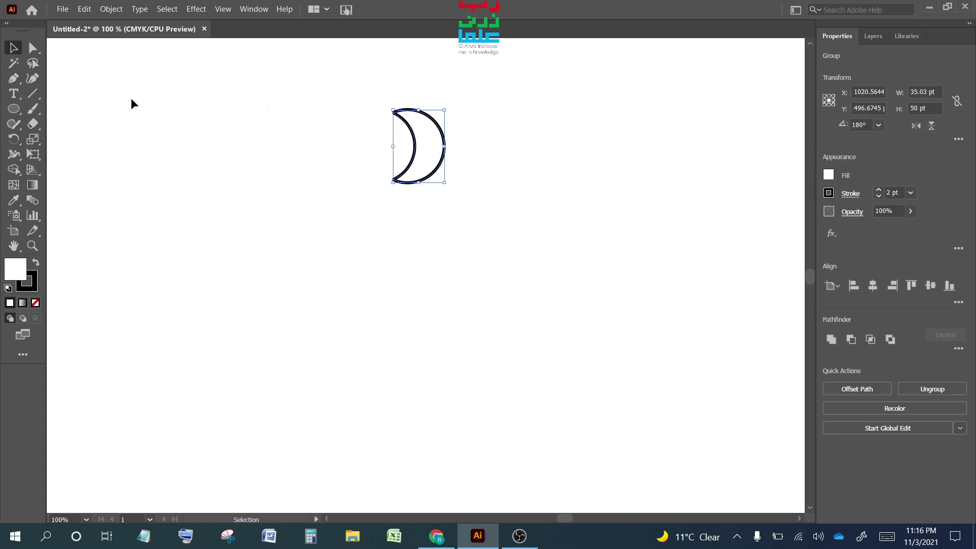
Step: Rotate-copy the crescent 6° around a centre point set well below it
{"action": "left_click", "coordinate": [13, 139]}
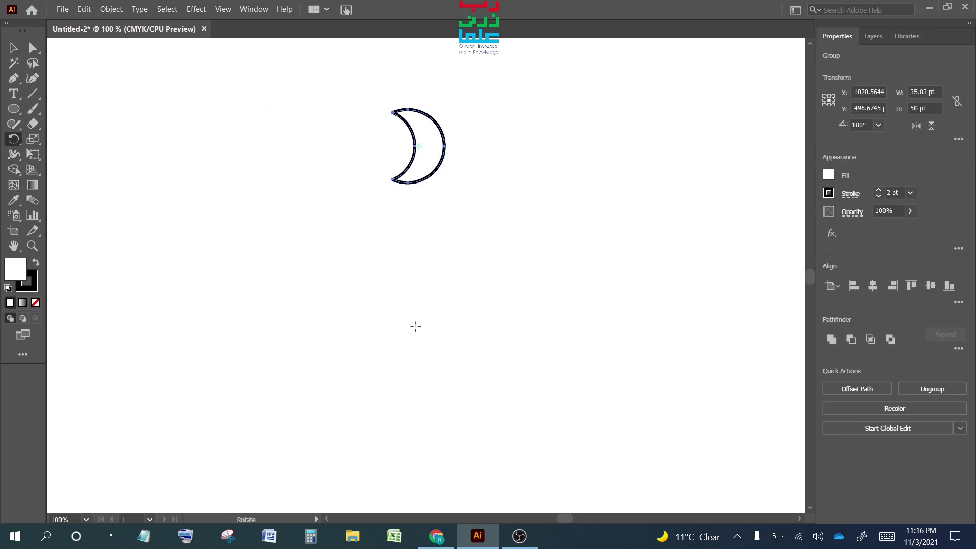
{"action": "scroll", "coordinate": [415, 326], "scroll_direction": "down", "scroll_amount": 2}
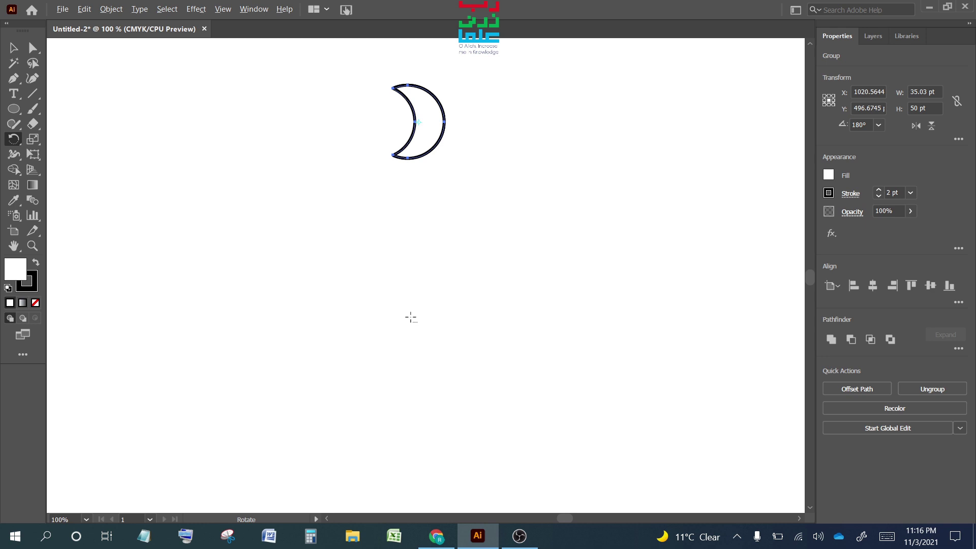
{"action": "left_click", "coordinate": [410, 317], "text": "alt"}
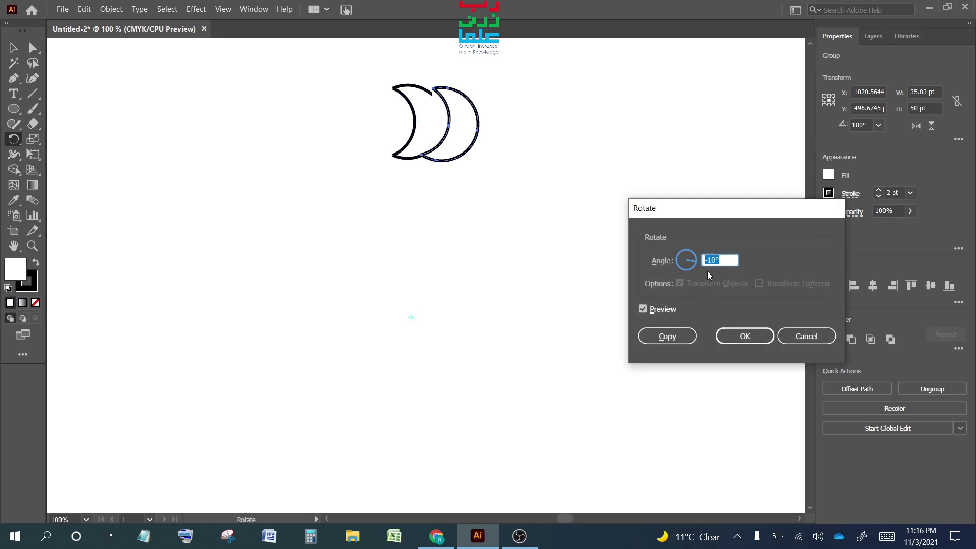
{"action": "key", "text": "Up"}
{"action": "key", "text": "Up"}
{"action": "key", "text": "Up"}
{"action": "key", "text": "Up"}
{"action": "key", "text": "Up"}
{"action": "key", "text": "Up"}
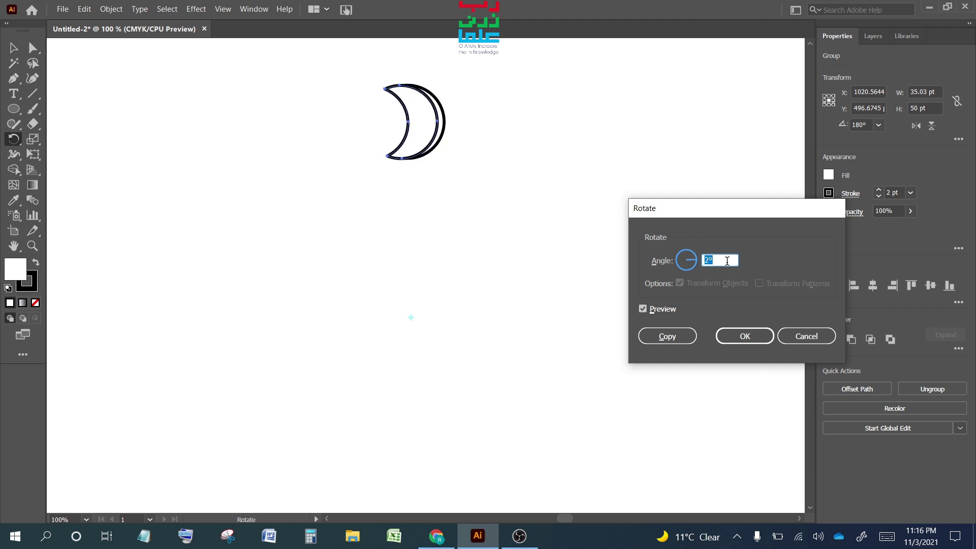
{"action": "key", "text": "Up"}
{"action": "key", "text": "Up"}
{"action": "key", "text": "Up"}
{"action": "key", "text": "Up"}
{"action": "key", "text": "Up"}
{"action": "key", "text": "Up"}
{"action": "key", "text": "Up"}
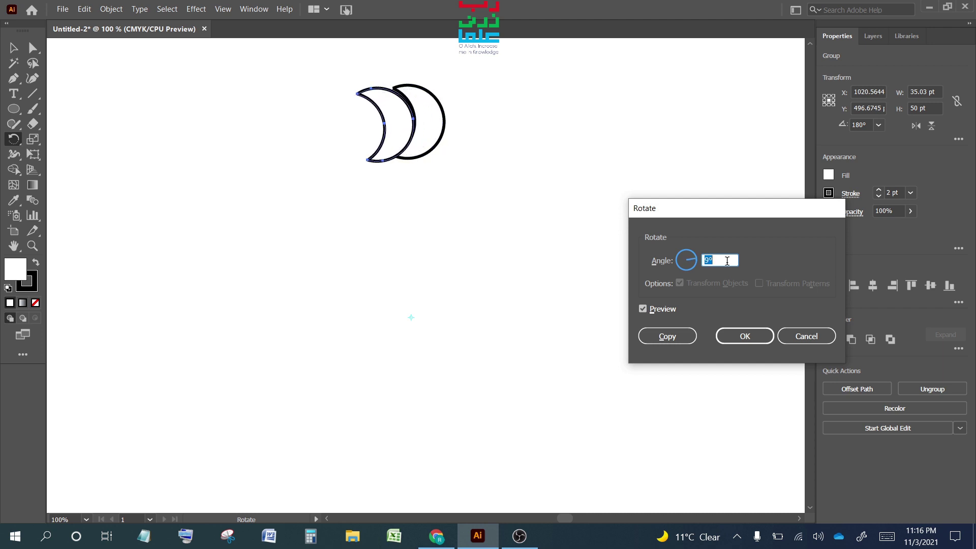
{"action": "key", "text": "Down"}
{"action": "key", "text": "Down"}
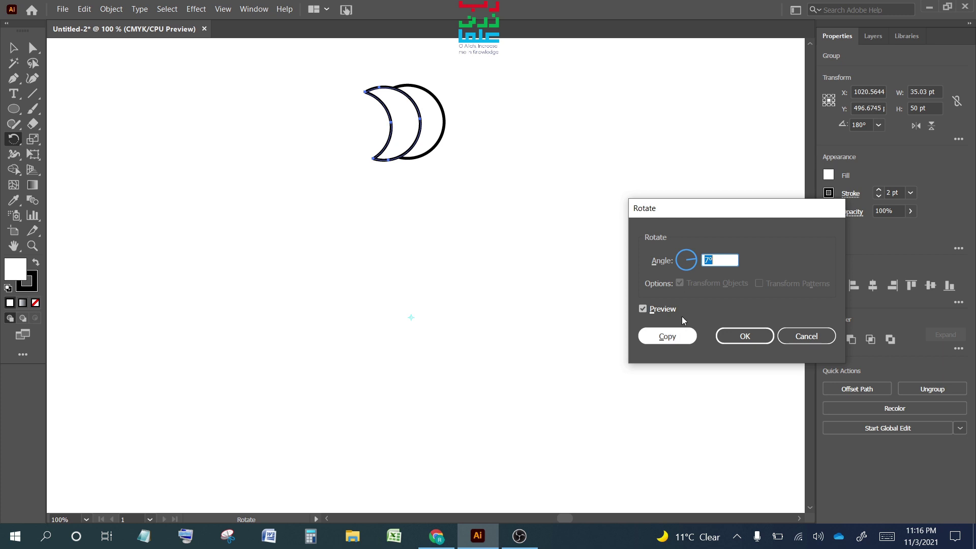
{"action": "scroll", "coordinate": [719, 260], "scroll_direction": "up", "scroll_amount": 1}
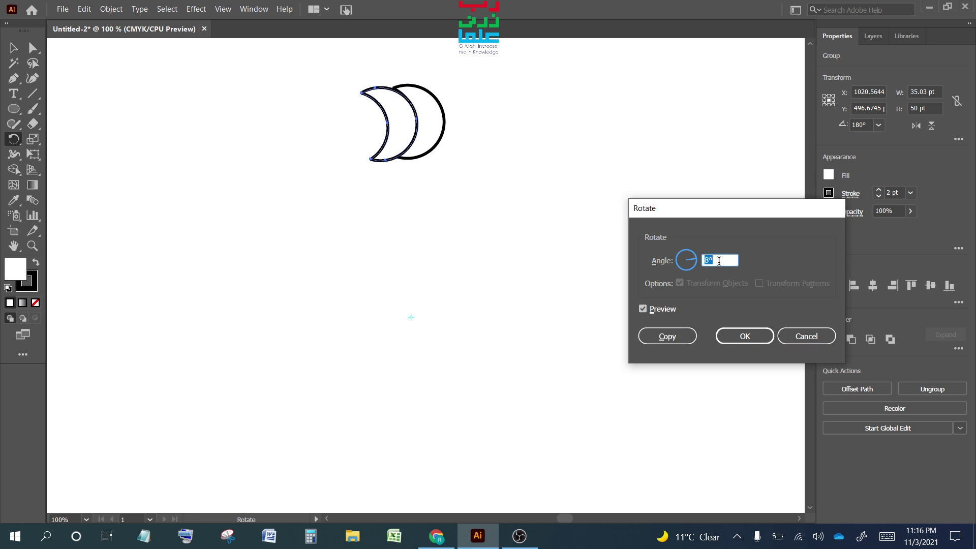
{"action": "scroll", "coordinate": [718, 261], "scroll_direction": "down", "scroll_amount": 1}
{"action": "scroll", "coordinate": [718, 260], "scroll_direction": "down", "scroll_amount": 1}
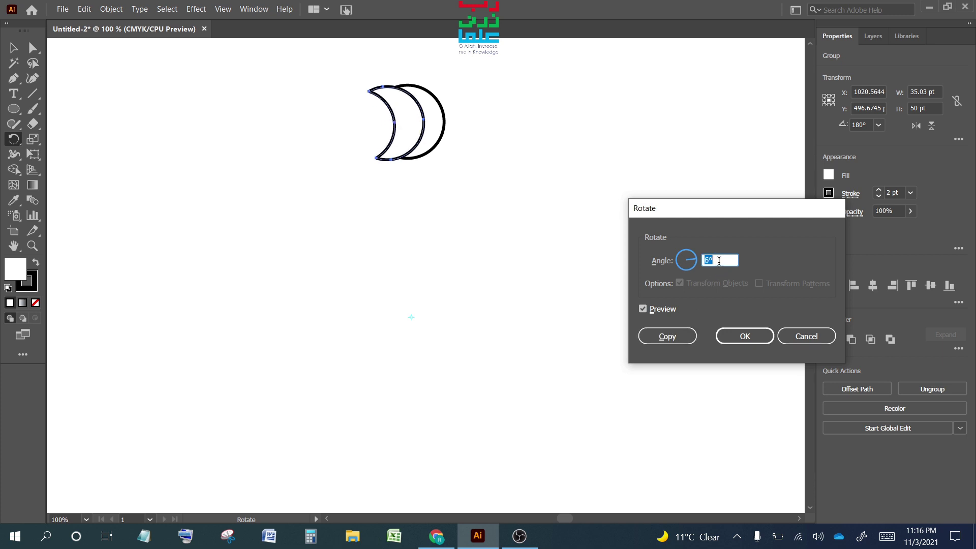
{"action": "left_click", "coordinate": [664, 338]}
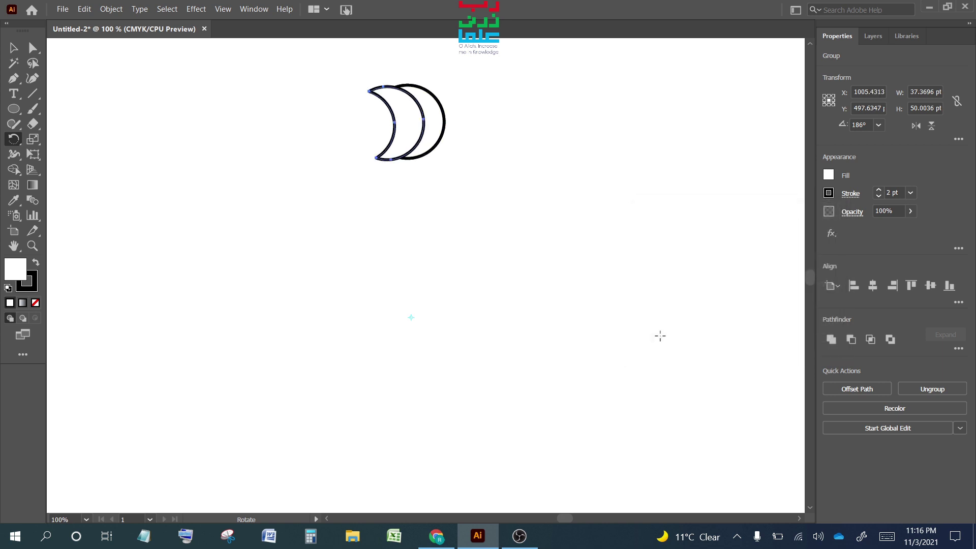
Step: Repeat the 6° rotated copy four times with Ctrl+D to close the ring
{"action": "key", "text": "ctrl+d"}
{"action": "key", "text": "ctrl+d"}
{"action": "key", "text": "ctrl+d"}
{"action": "key", "text": "ctrl+d"}
{"action": "key", "text": "ctrl+d"}
{"action": "key", "text": "ctrl+d"}
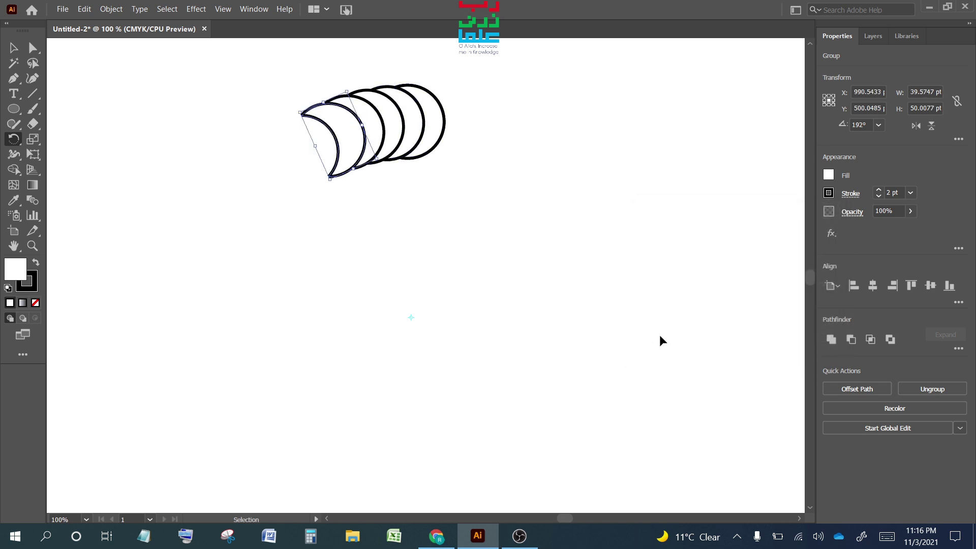
{"action": "key", "text": "ctrl+d"}
{"action": "key", "text": "ctrl+d"}
{"action": "key", "text": "ctrl+d"}
{"action": "key", "text": "ctrl+d"}
{"action": "key", "text": "ctrl+d"}
{"action": "key", "text": "ctrl+d"}
{"action": "key", "text": "ctrl+d"}
{"action": "key", "text": "ctrl+d"}
{"action": "key", "text": "ctrl+d"}
{"action": "key", "text": "ctrl+d"}
{"action": "key", "text": "ctrl+d"}
{"action": "key", "text": "ctrl+d"}
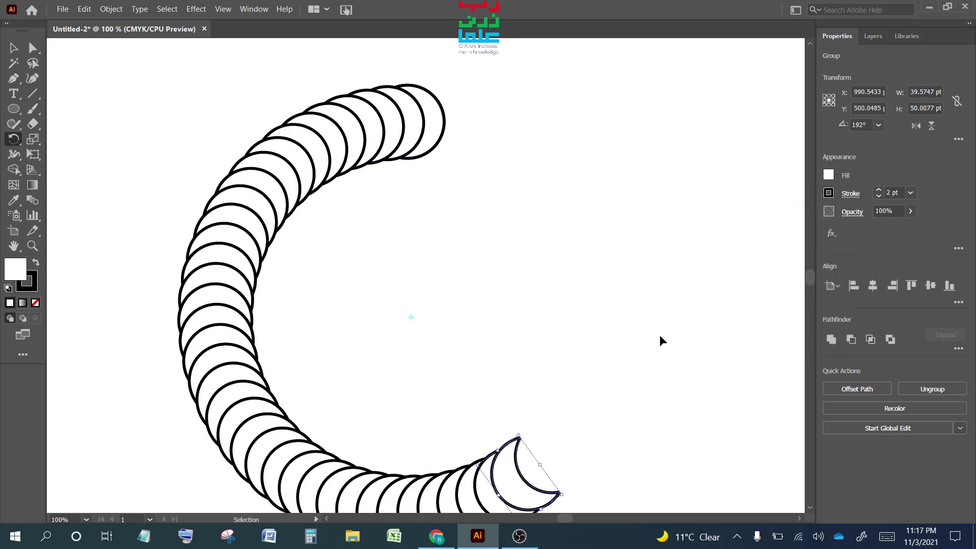
{"action": "key", "text": "ctrl+d"}
{"action": "key", "text": "ctrl+d"}
{"action": "key", "text": "ctrl+d"}
{"action": "key", "text": "ctrl+d"}
{"action": "key", "text": "ctrl+d"}
{"action": "key", "text": "ctrl+d"}
{"action": "key", "text": "ctrl+d"}
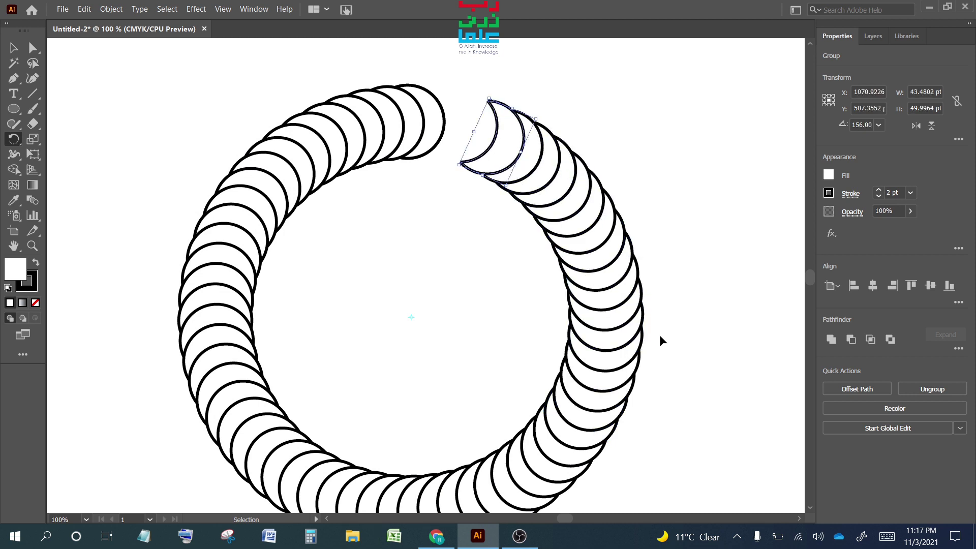
{"action": "key", "text": "ctrl+d"}
{"action": "key", "text": "ctrl+d"}
{"action": "key", "text": "ctrl+d"}
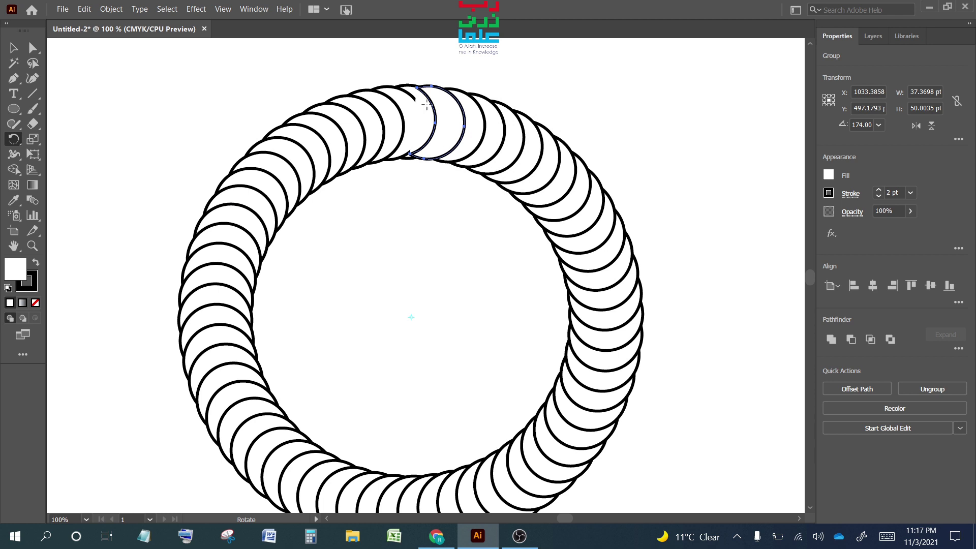
Step: Merge three overlapping crescent regions at the ring's top seam with the Shape Builder tool
{"action": "left_click", "coordinate": [14, 48]}
{"action": "left_click_drag", "start_coordinate": [382, 64], "coordinate": [488, 222]}
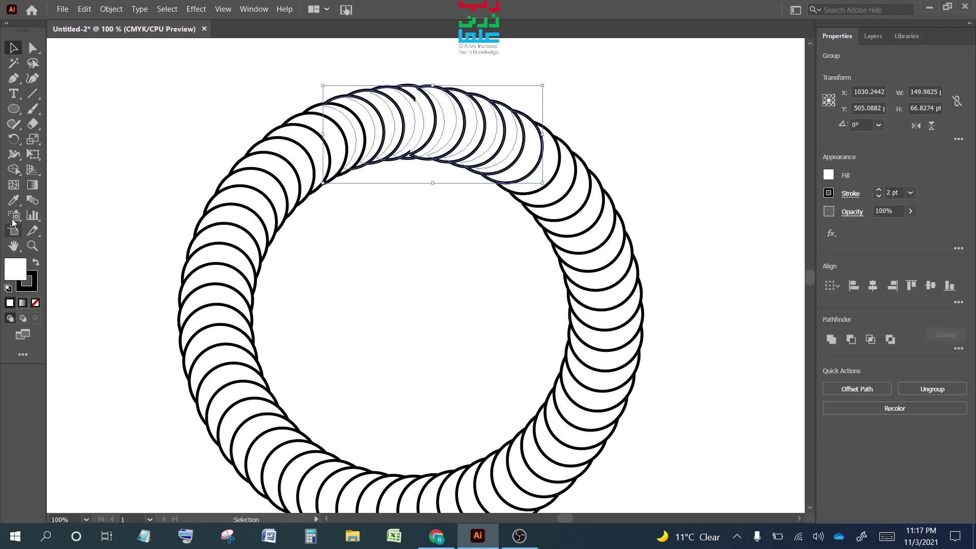
{"action": "left_click", "coordinate": [19, 169]}
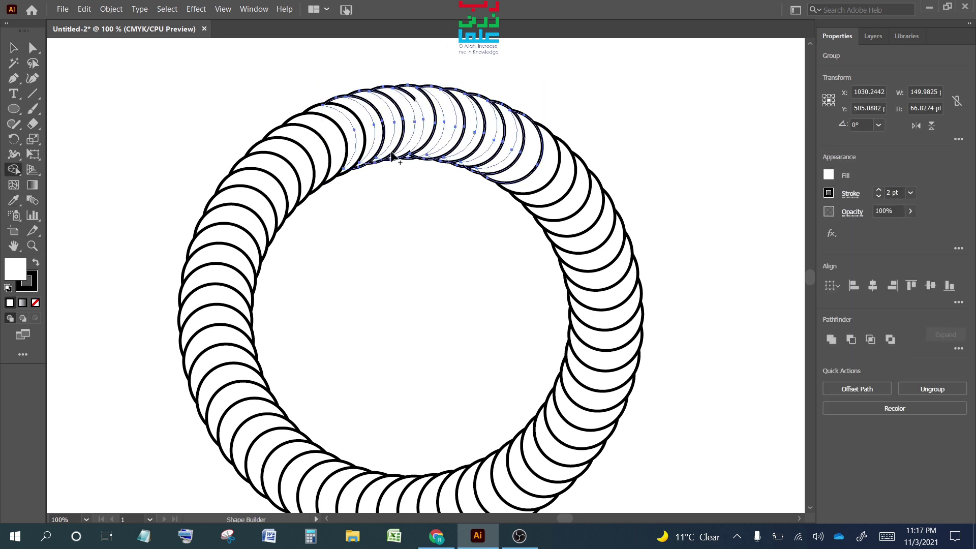
{"action": "scroll", "coordinate": [390, 155], "scroll_direction": "up", "scroll_amount": 2}
{"action": "scroll", "coordinate": [400, 184], "scroll_direction": "up", "scroll_amount": 2}
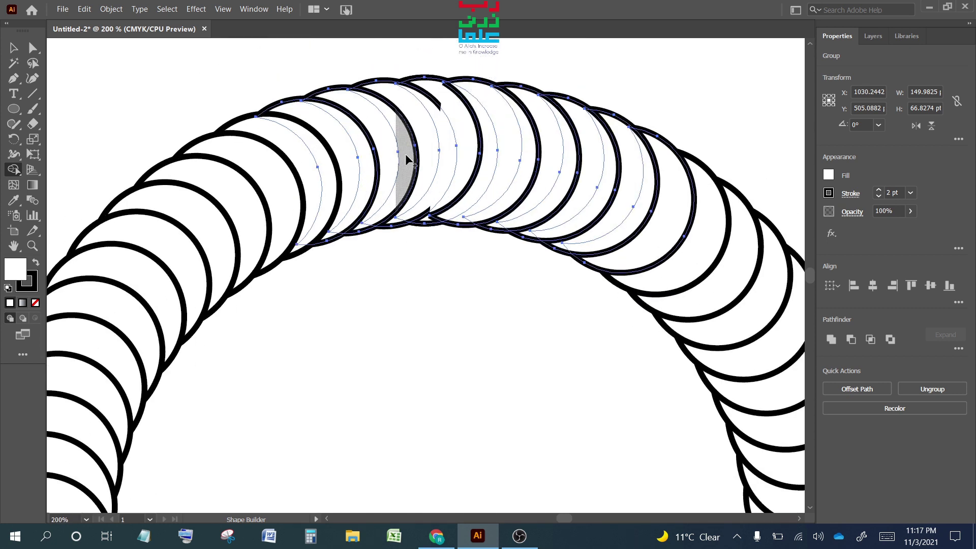
{"action": "mouse_move", "coordinate": [409, 98]}
{"action": "left_mouse_down"}
{"action": "mouse_move", "coordinate": [427, 109]}
{"action": "mouse_move", "coordinate": [430, 198]}
{"action": "mouse_move", "coordinate": [394, 220]}
{"action": "left_mouse_up"}
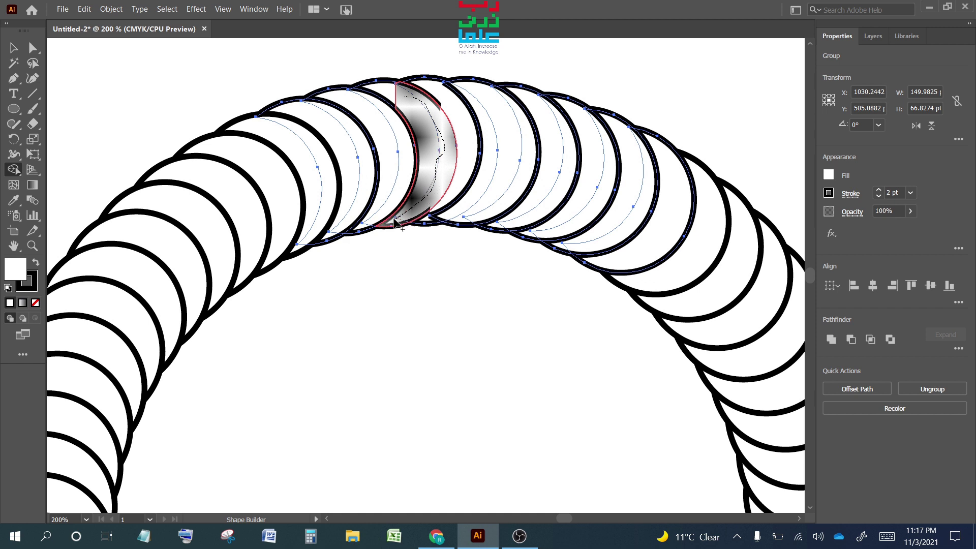
{"action": "left_click_drag", "start_coordinate": [394, 220], "coordinate": [395, 220]}
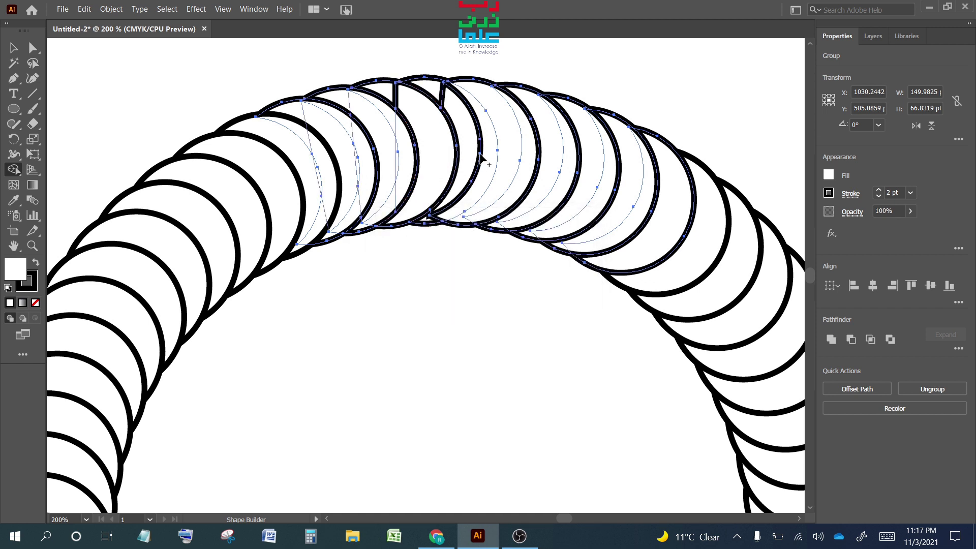
{"action": "left_click_drag", "start_coordinate": [457, 118], "coordinate": [382, 97]}
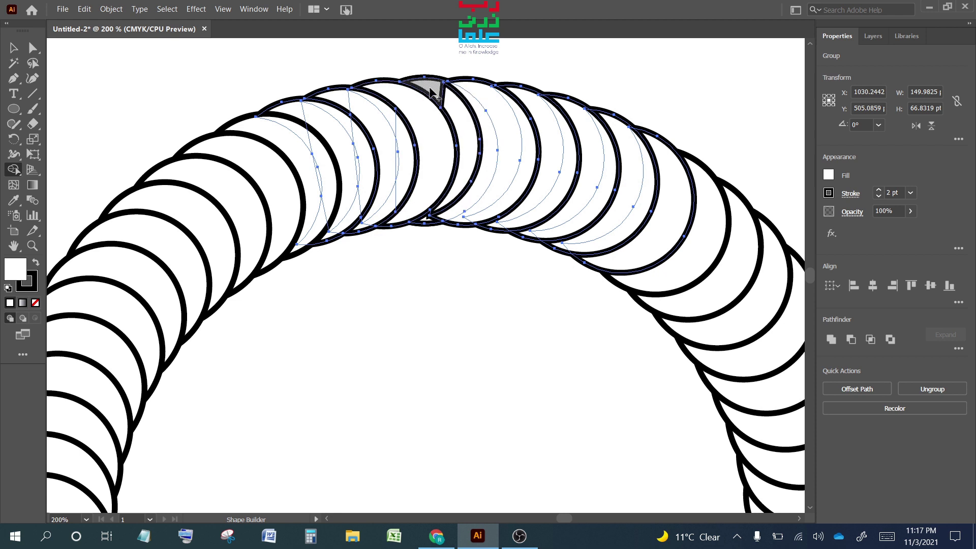
{"action": "mouse_move", "coordinate": [478, 118]}
{"action": "left_mouse_down"}
{"action": "mouse_move", "coordinate": [473, 108]}
{"action": "mouse_move", "coordinate": [473, 185]}
{"action": "mouse_move", "coordinate": [429, 219]}
{"action": "left_mouse_up"}
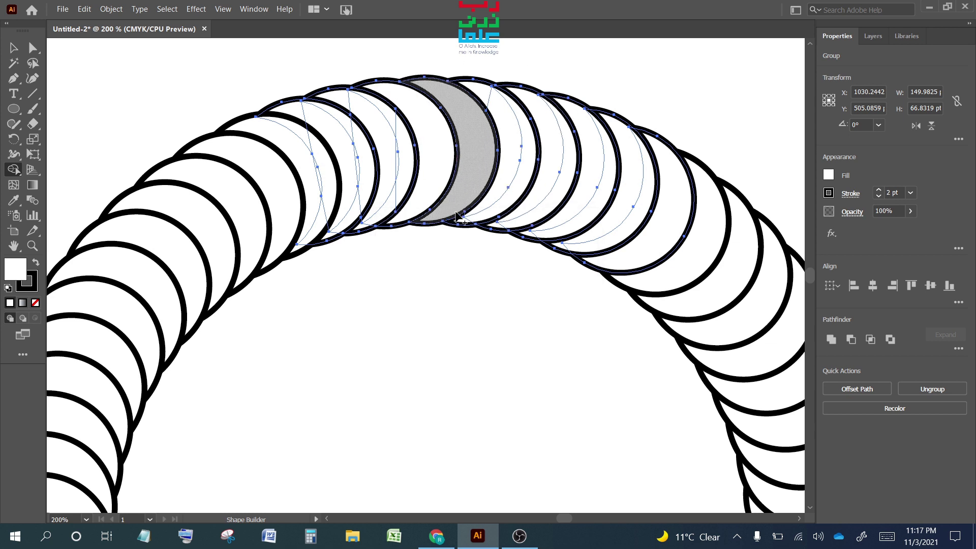
{"action": "scroll", "coordinate": [456, 216], "scroll_direction": "down", "scroll_amount": 1}
{"action": "scroll", "coordinate": [456, 216], "scroll_direction": "down", "scroll_amount": 1}
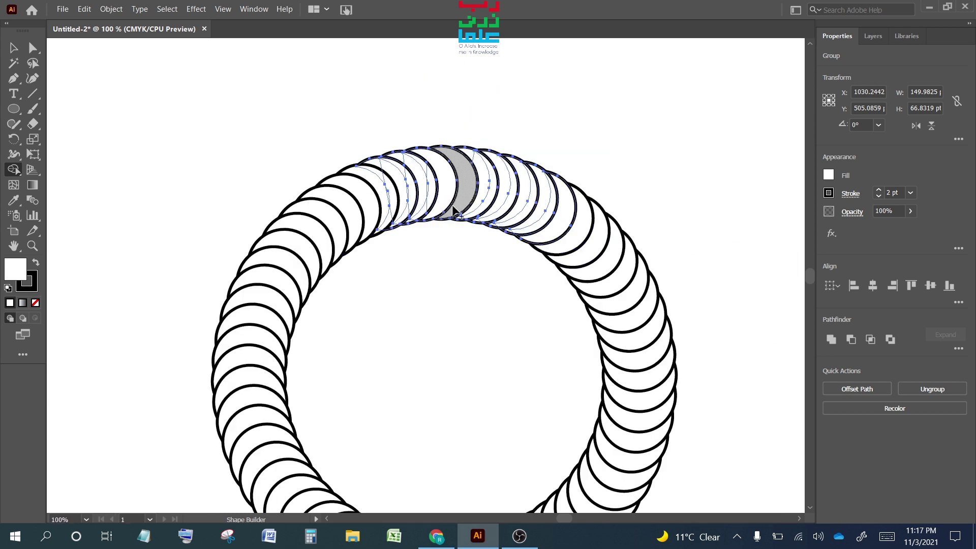
{"action": "left_click", "coordinate": [14, 48]}
Step: Marquee-select the whole 317.43 pt crescent ring as one group, briefly toggling Direct Selection
{"action": "left_click", "coordinate": [439, 289]}
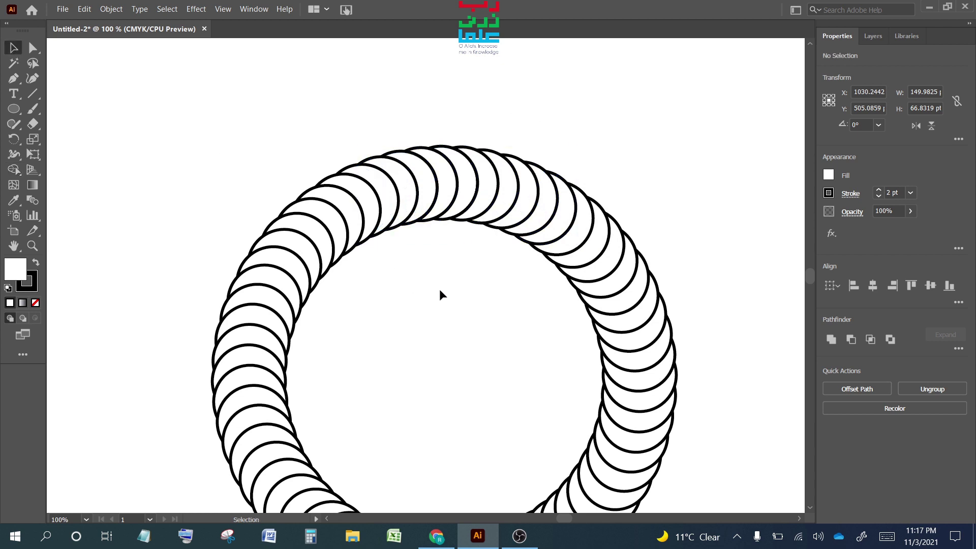
{"action": "scroll", "coordinate": [416, 244], "scroll_direction": "down", "scroll_amount": 1}
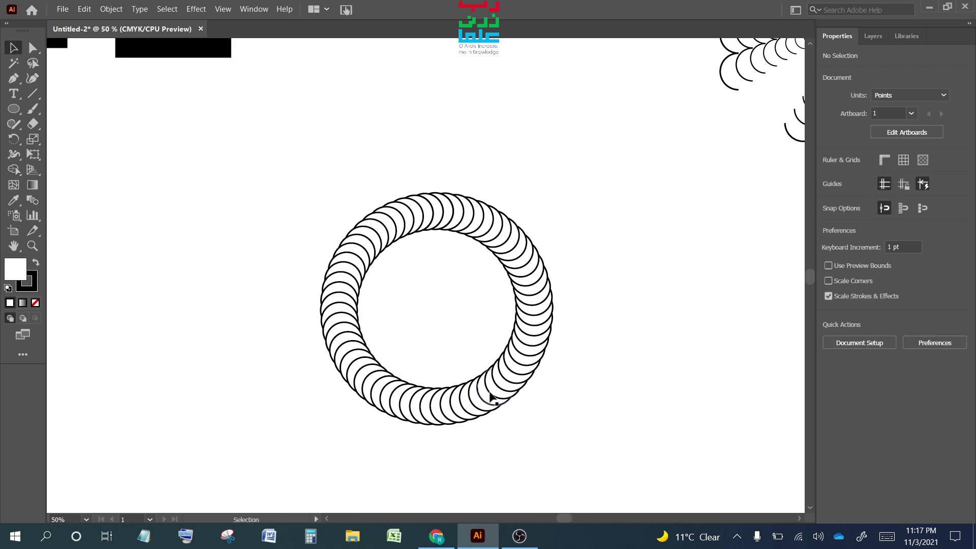
{"action": "scroll", "coordinate": [501, 414], "scroll_direction": "up", "scroll_amount": 2}
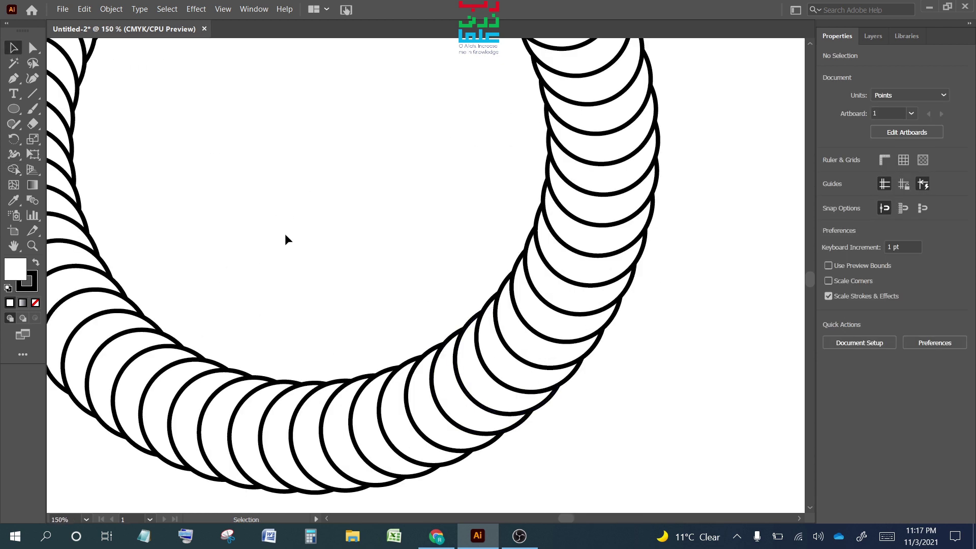
{"action": "scroll", "coordinate": [286, 240], "scroll_direction": "up", "scroll_amount": 1}
{"action": "scroll", "coordinate": [293, 258], "scroll_direction": "up", "scroll_amount": 3}
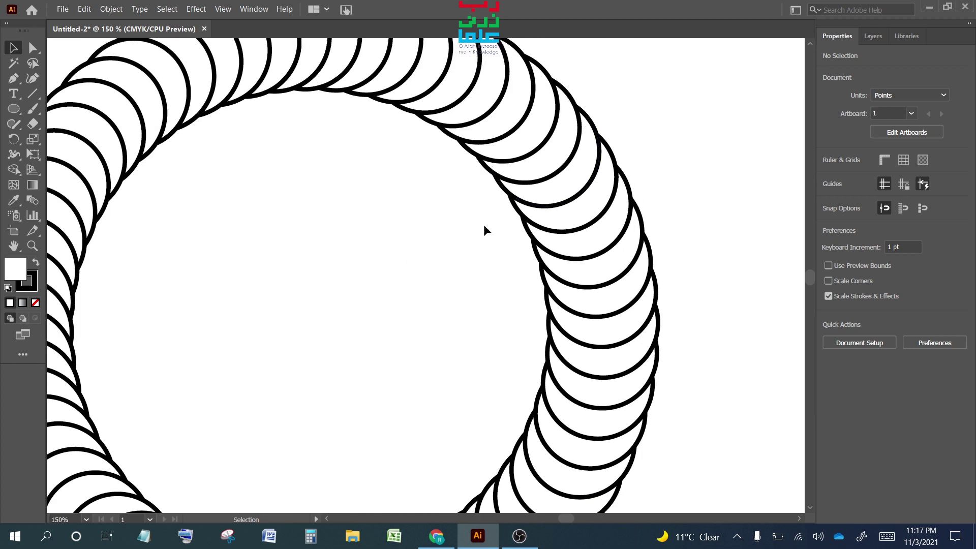
{"action": "scroll", "coordinate": [458, 244], "scroll_direction": "down", "scroll_amount": 3}
{"action": "left_click_drag", "start_coordinate": [212, 124], "coordinate": [544, 407]}
{"action": "key", "text": "a"}
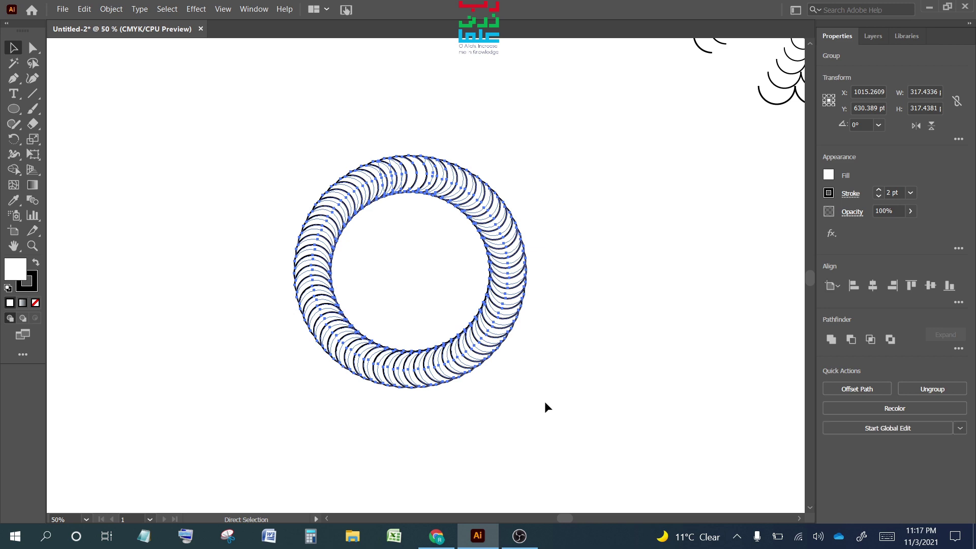
{"action": "key", "text": "v"}
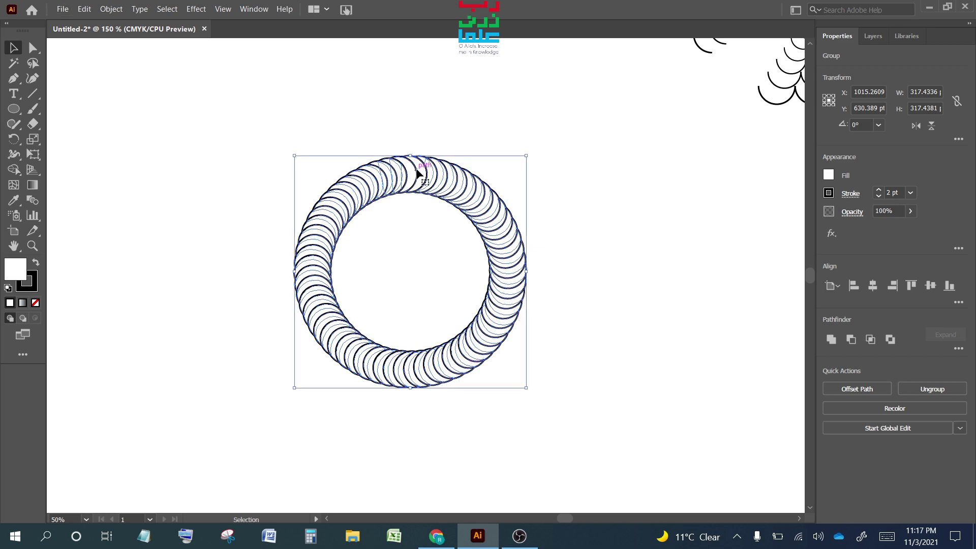
{"action": "scroll", "coordinate": [399, 182], "scroll_direction": "up", "scroll_amount": 4}
{"action": "scroll", "coordinate": [398, 182], "scroll_direction": "up", "scroll_amount": 1}
{"action": "scroll", "coordinate": [400, 186], "scroll_direction": "down", "scroll_amount": 1}
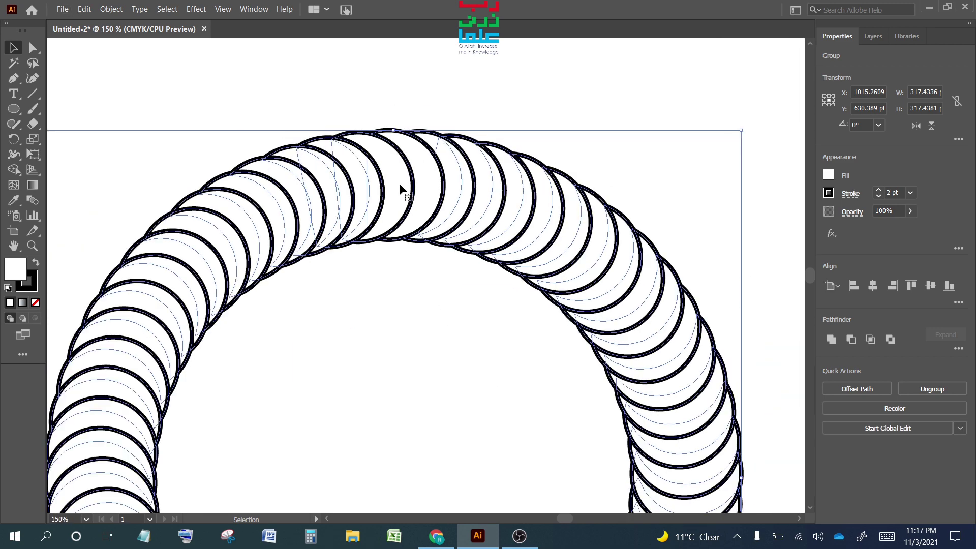
{"action": "scroll", "coordinate": [399, 186], "scroll_direction": "down", "scroll_amount": 2}
Step: Duplicate the ring, align both copies on horizontal and vertical centres, and reselect the group
{"action": "key", "text": "ctrl"}
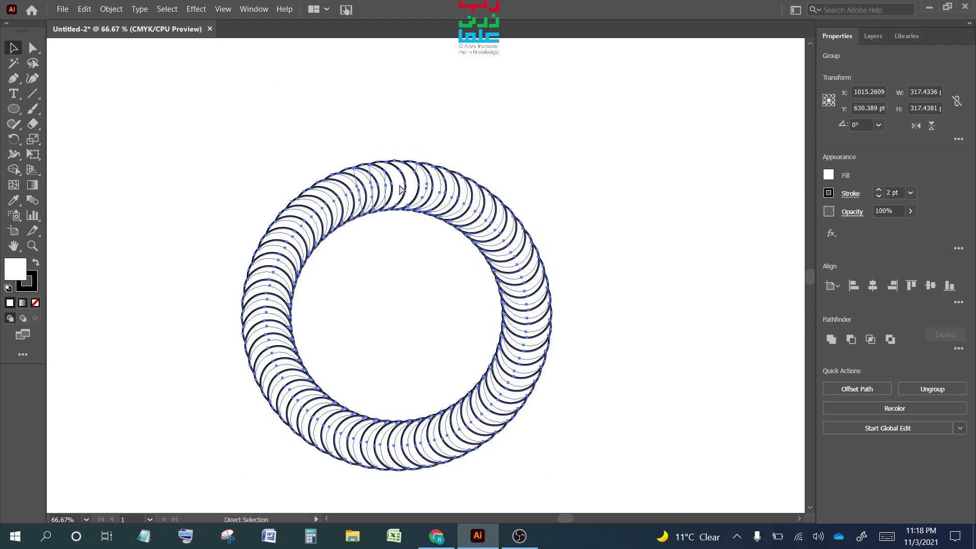
{"action": "left_click_drag", "start_coordinate": [401, 189], "coordinate": [429, 149]}
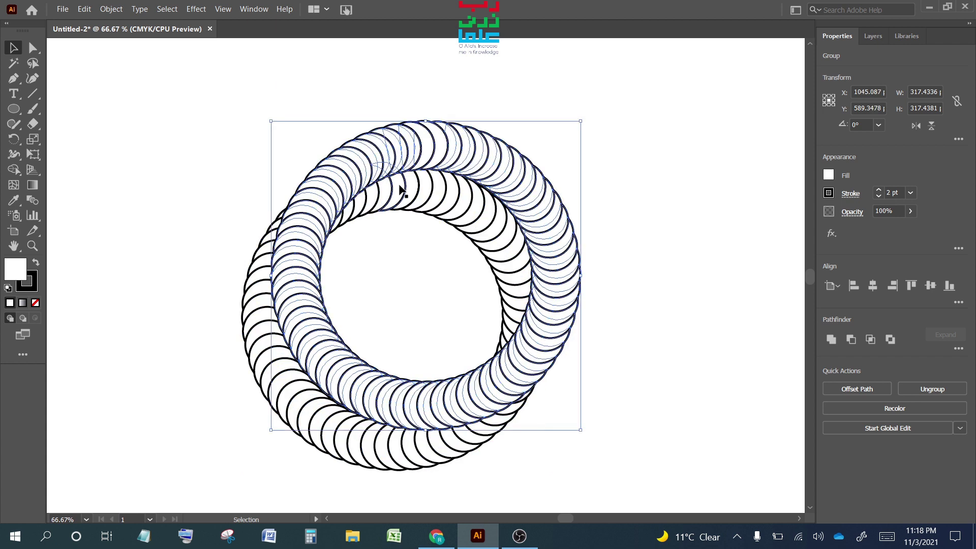
{"action": "left_click_drag", "start_coordinate": [221, 190], "coordinate": [377, 309]}
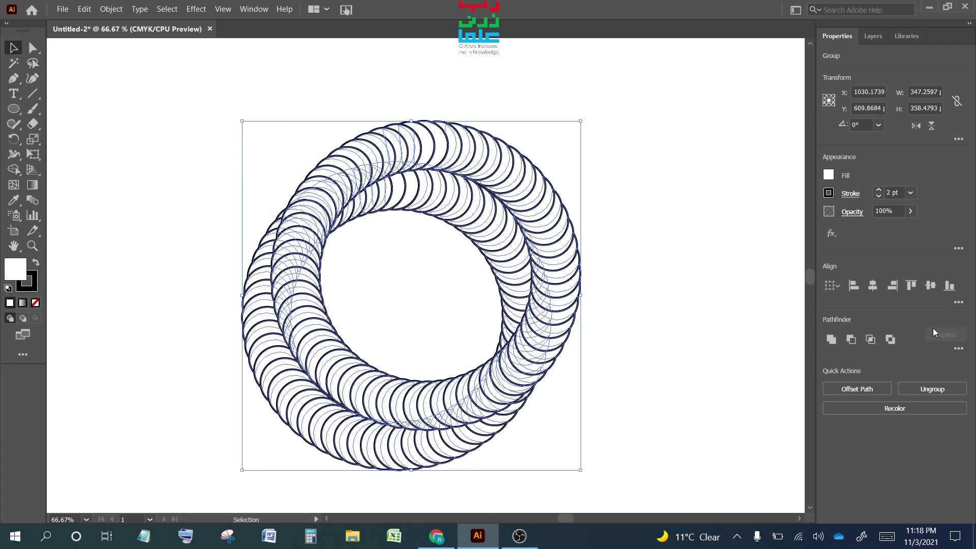
{"action": "left_click", "coordinate": [872, 286]}
{"action": "left_click", "coordinate": [929, 285]}
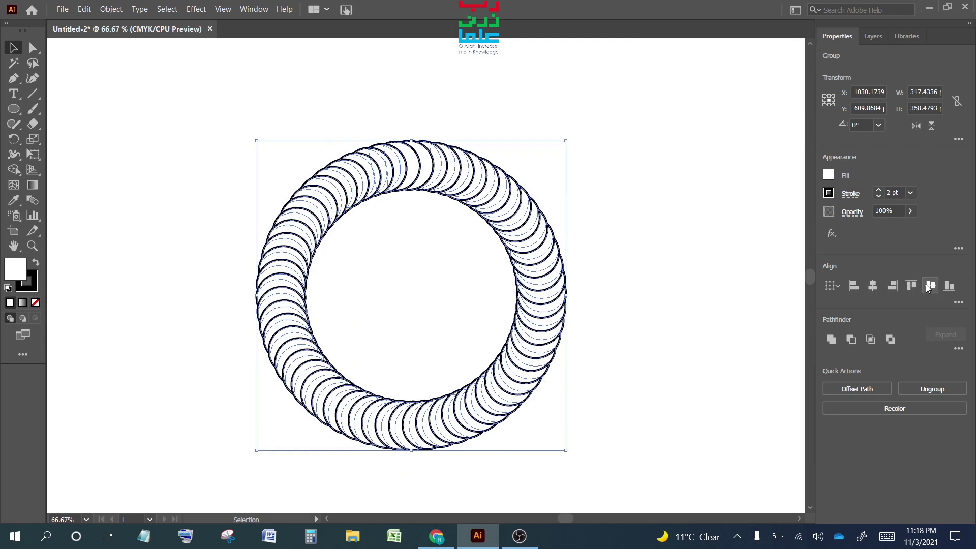
{"action": "left_click", "coordinate": [645, 229]}
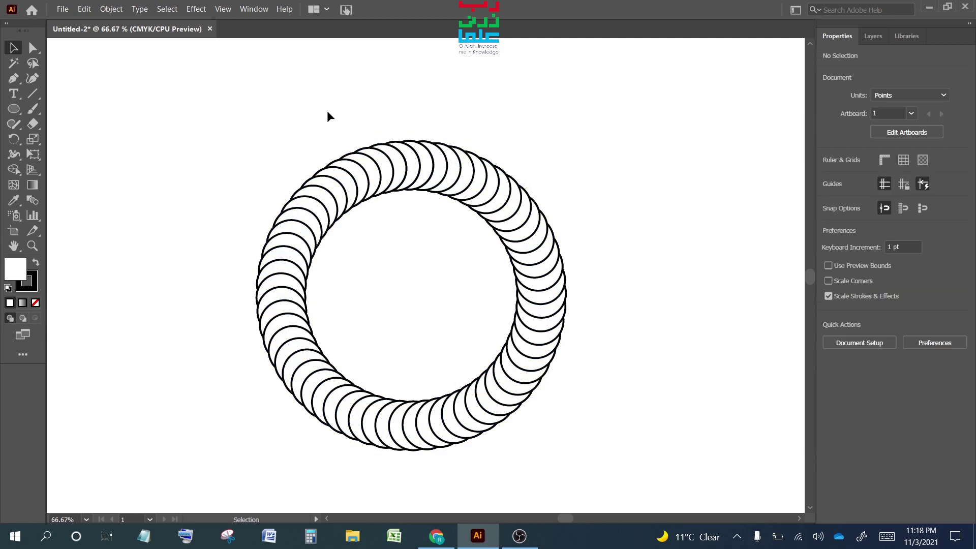
{"action": "left_click", "coordinate": [394, 165]}
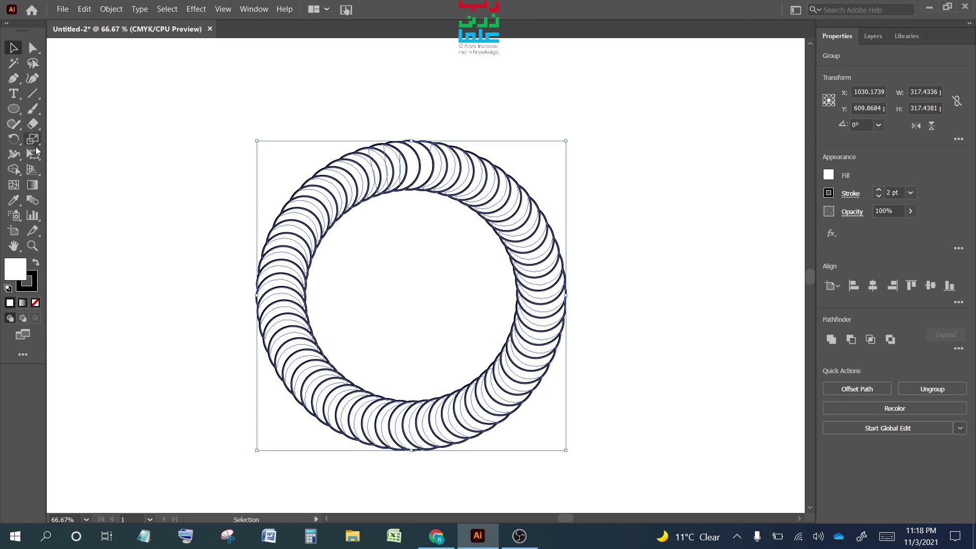
{"action": "scroll", "coordinate": [377, 309], "scroll_direction": "up", "scroll_amount": 1}
{"action": "scroll", "coordinate": [377, 309], "scroll_direction": "up", "scroll_amount": 1}
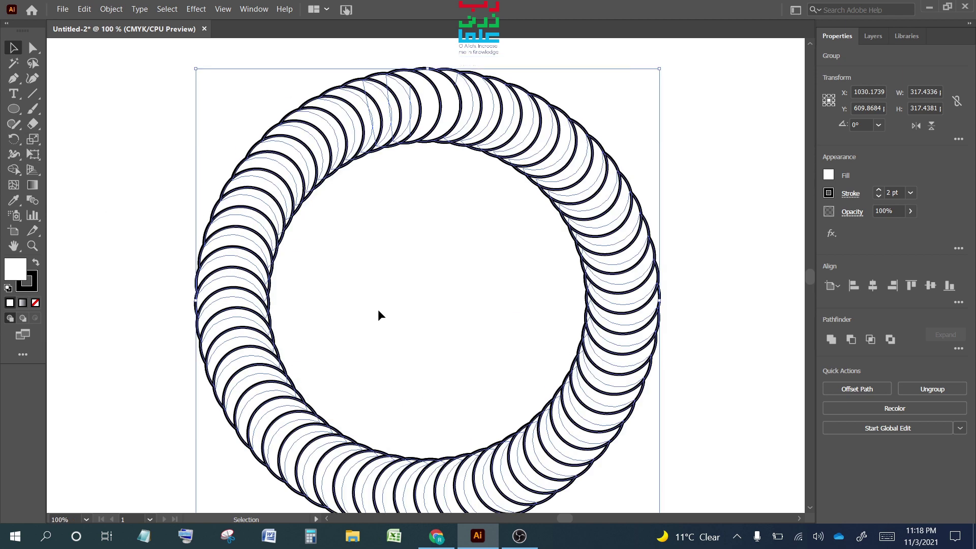
{"action": "scroll", "coordinate": [428, 276], "scroll_direction": "up", "scroll_amount": 2}
{"action": "scroll", "coordinate": [438, 291], "scroll_direction": "up", "scroll_amount": 2}
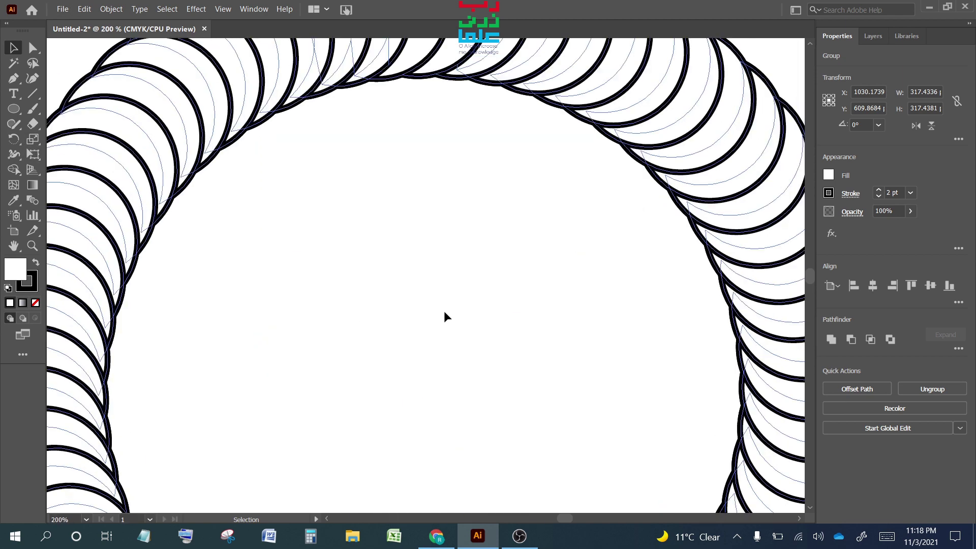
{"action": "scroll", "coordinate": [443, 310], "scroll_direction": "up", "scroll_amount": 3}
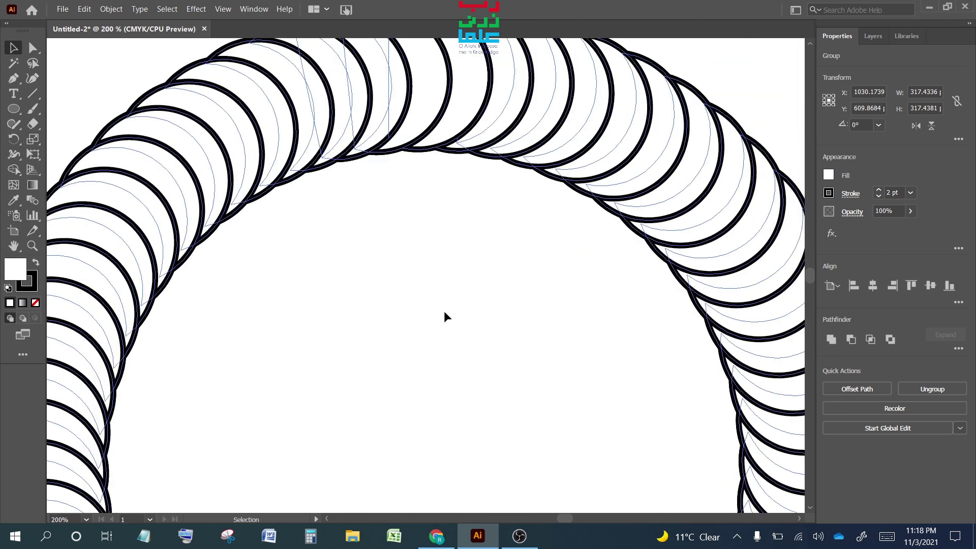
Step: Open the Scale dialog, move it aside, and preview the Uniform scale set to 69%
{"action": "double_click", "coordinate": [32, 142]}
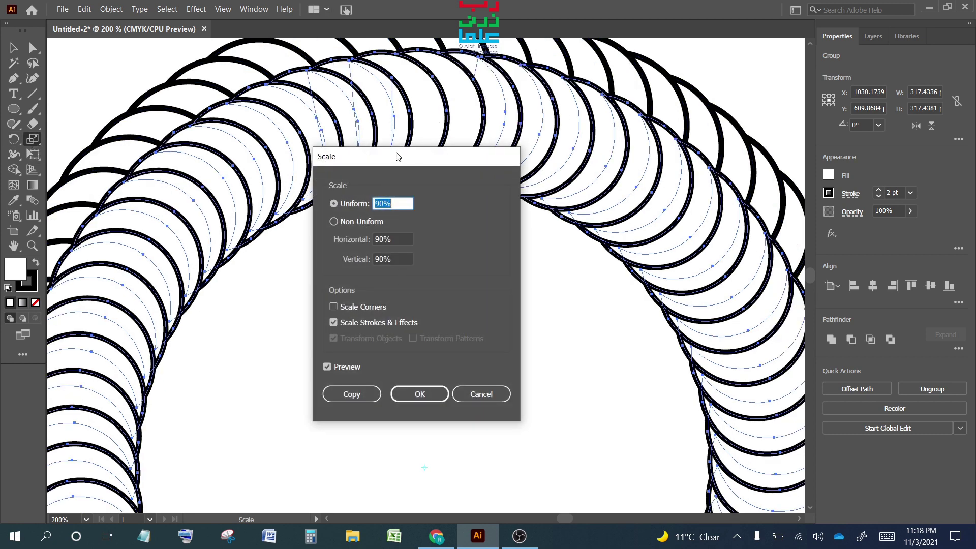
{"action": "left_click_drag", "start_coordinate": [397, 156], "coordinate": [688, 161]}
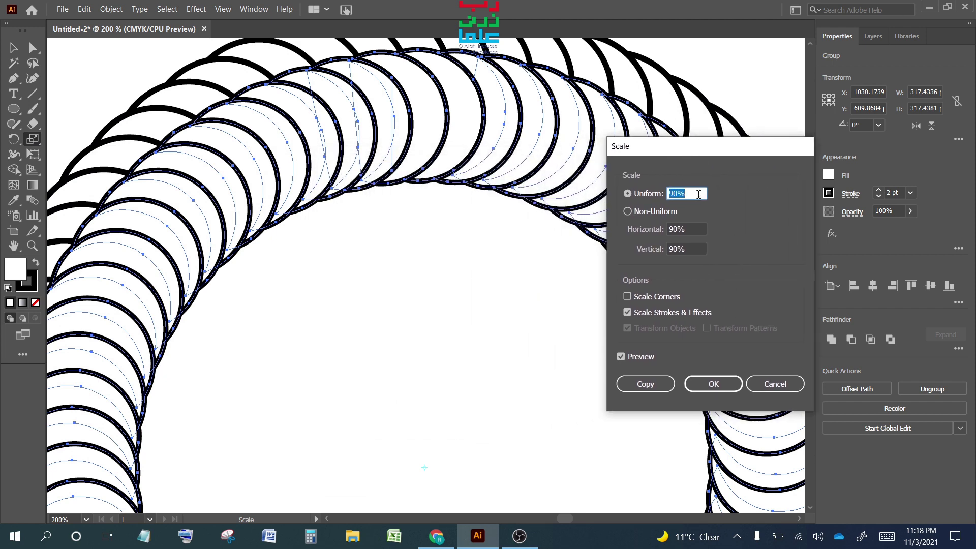
{"action": "key", "text": "Down"}
{"action": "key", "text": "Down"}
{"action": "key", "text": "Down"}
{"action": "key", "text": "Down"}
{"action": "key", "text": "Down"}
{"action": "key", "text": "Down"}
{"action": "key", "text": "Down"}
{"action": "key", "text": "Down"}
{"action": "key", "text": "Down"}
{"action": "key", "text": "Down"}
{"action": "key", "text": "Down"}
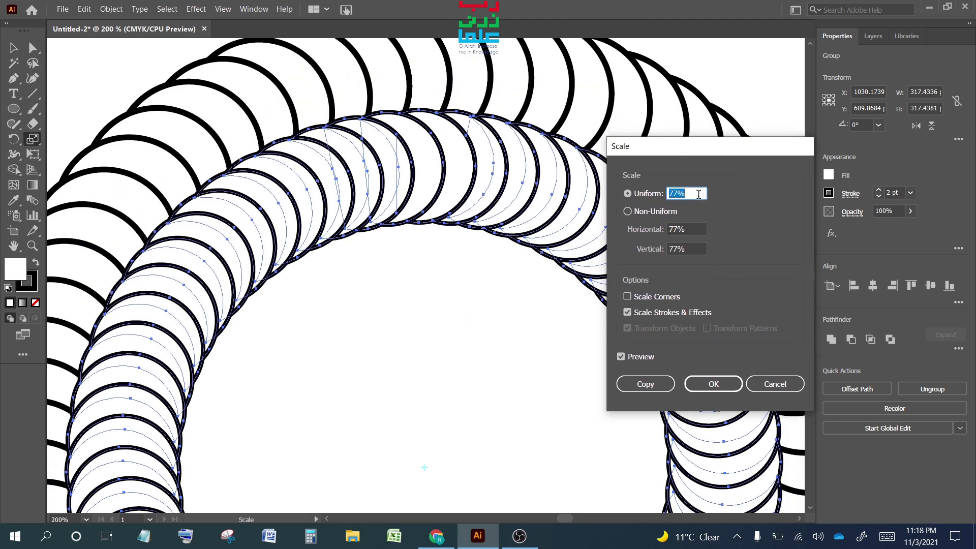
{"action": "key", "text": "Down"}
{"action": "key", "text": "Down"}
{"action": "key", "text": "Down"}
{"action": "key", "text": "Down"}
{"action": "key", "text": "Down"}
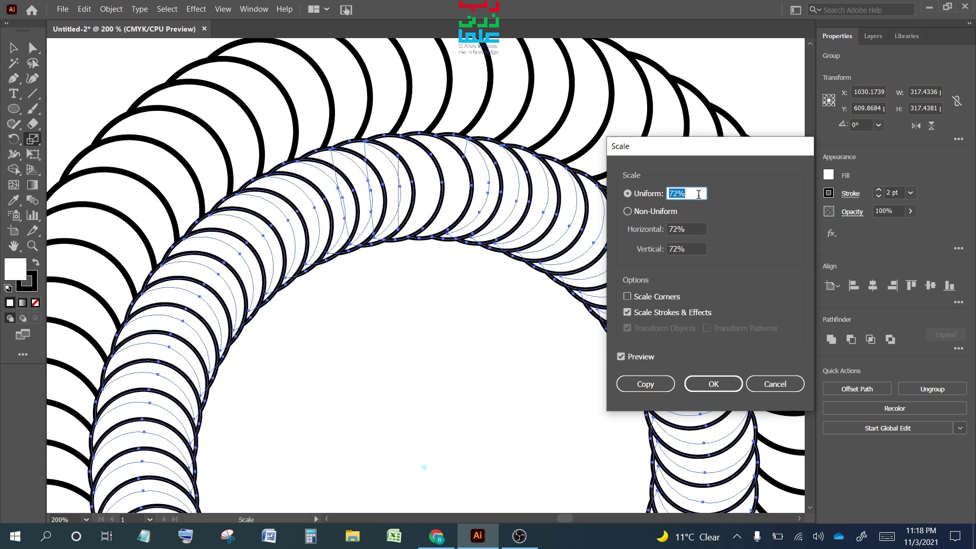
{"action": "key", "text": "Down"}
{"action": "key", "text": "Down"}
{"action": "key", "text": "Down"}
{"action": "key", "text": "Down"}
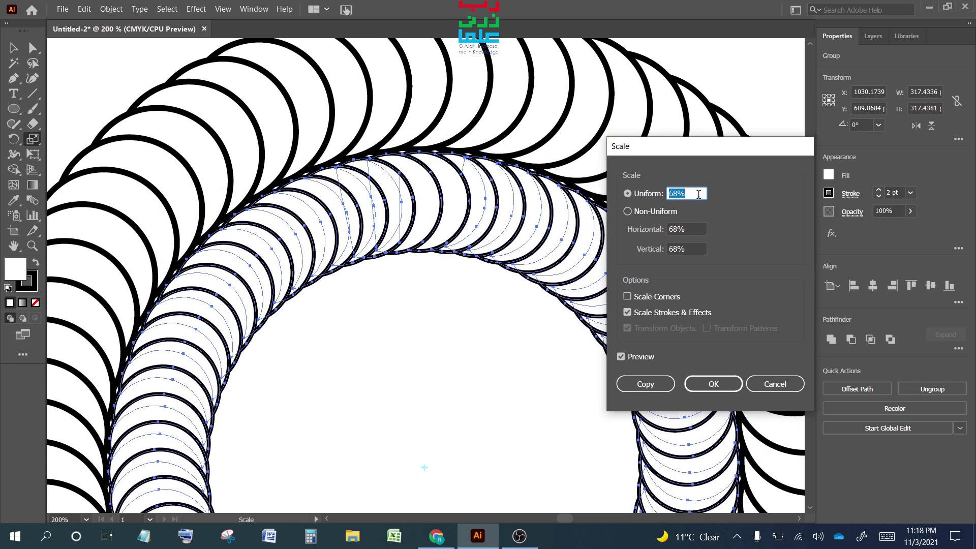
{"action": "key", "text": "Up"}
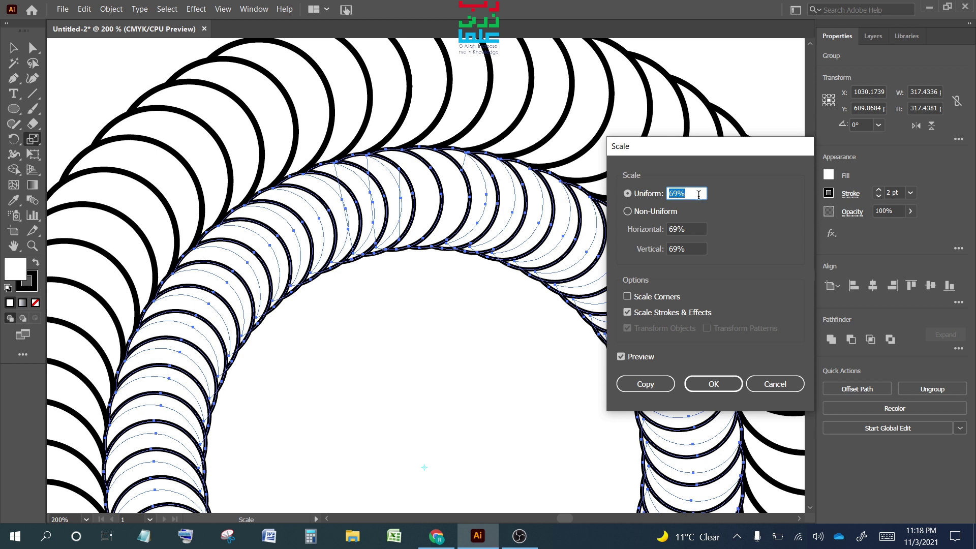
{"action": "type", "text": "68.5"}
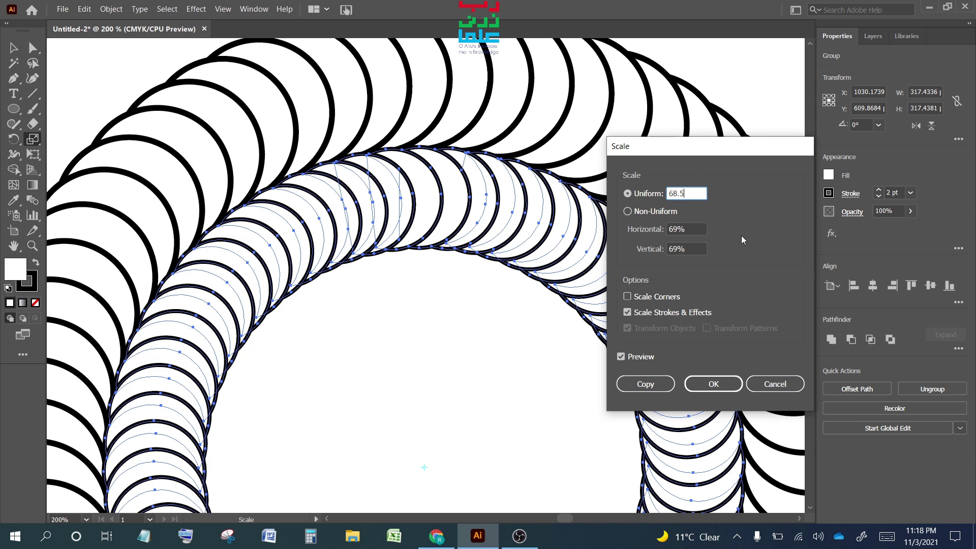
Step: Make a 69% uniformly scaled copy of the ring design
{"action": "left_click", "coordinate": [627, 211]}
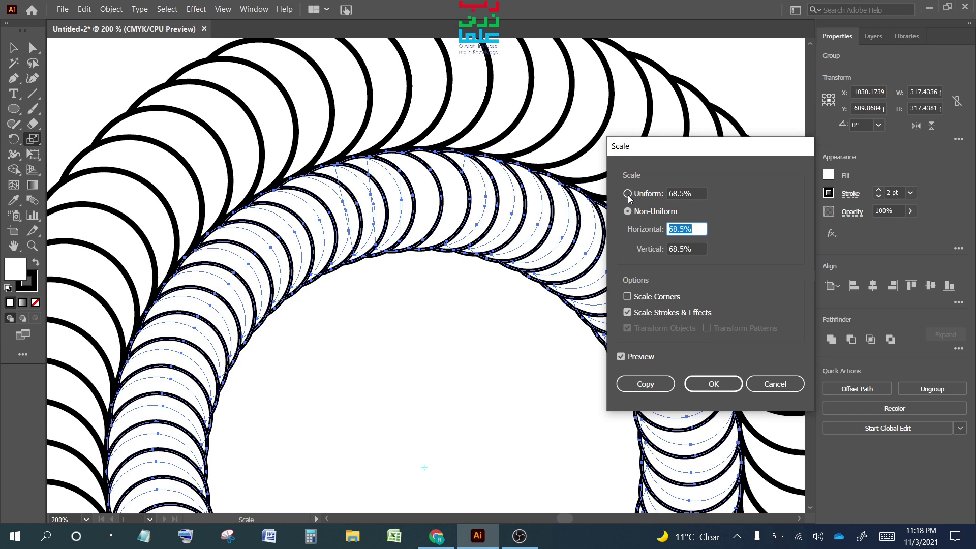
{"action": "left_click", "coordinate": [694, 193]}
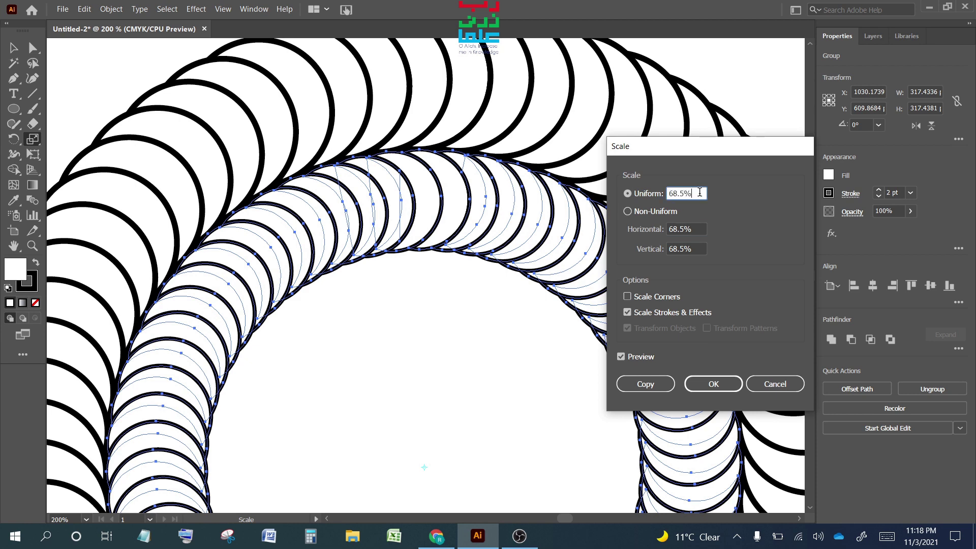
{"action": "type", "text": "69"}
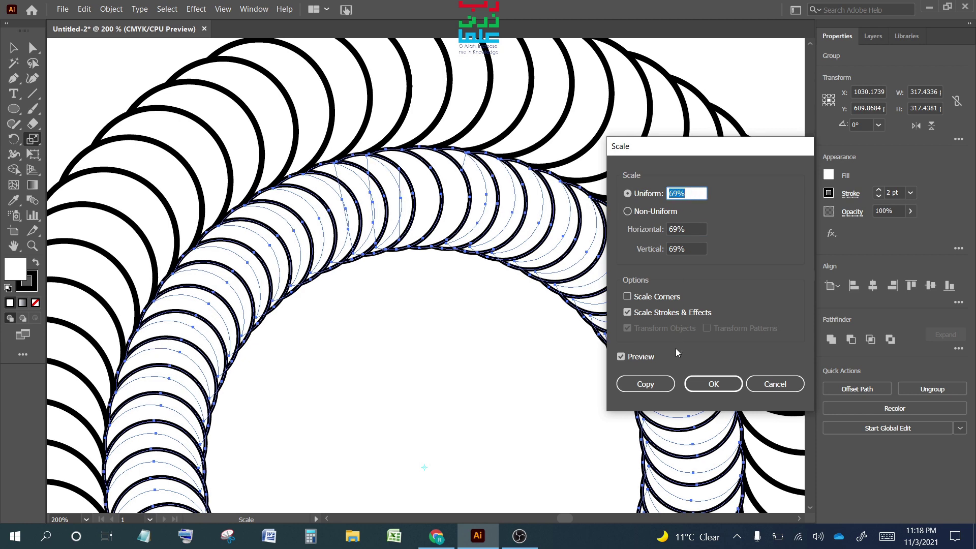
{"action": "left_click", "coordinate": [650, 384]}
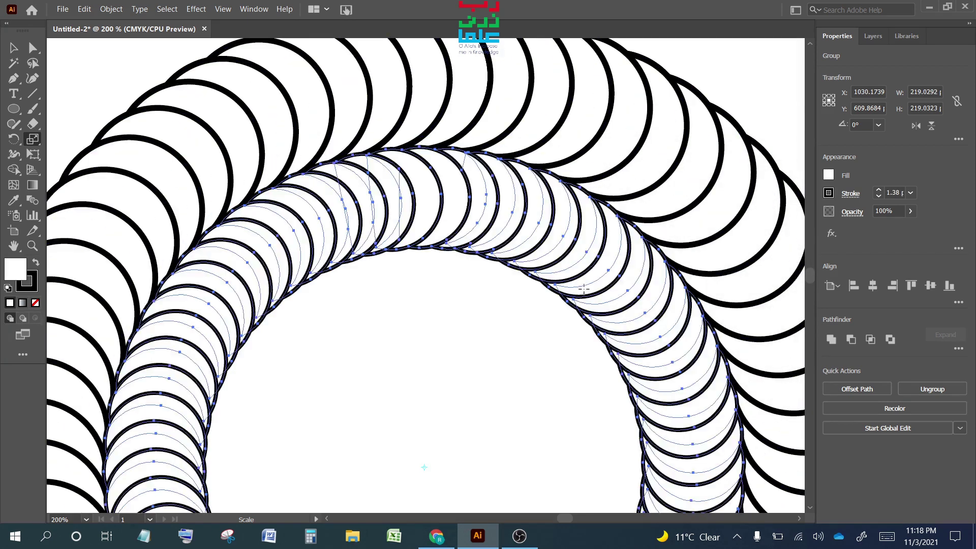
Step: Repeat the 69% scaled copy four more times toward the centre, then deselect the artwork
{"action": "scroll", "coordinate": [554, 259], "scroll_direction": "down", "scroll_amount": 1}
{"action": "scroll", "coordinate": [554, 260], "scroll_direction": "down", "scroll_amount": 2, "text": "alt"}
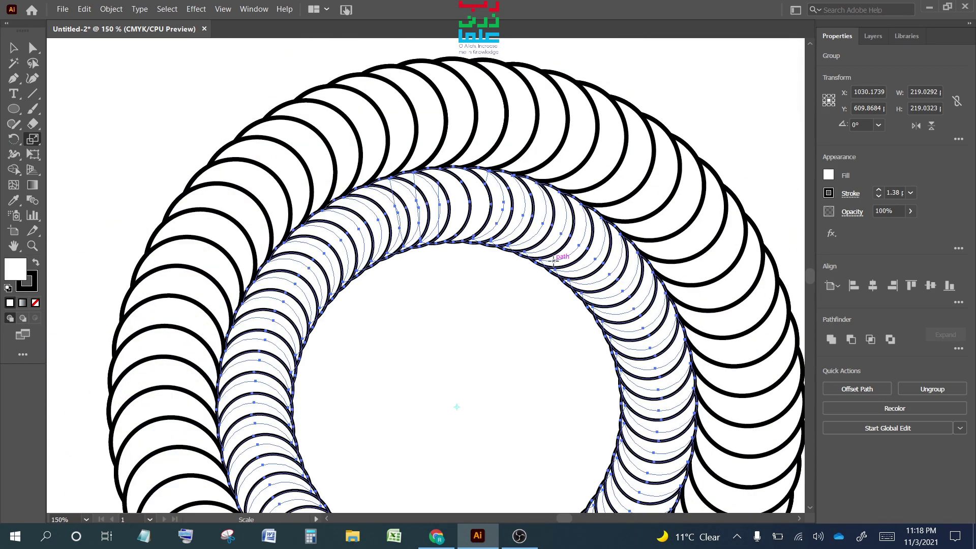
{"action": "scroll", "coordinate": [554, 262], "scroll_direction": "down", "scroll_amount": 1}
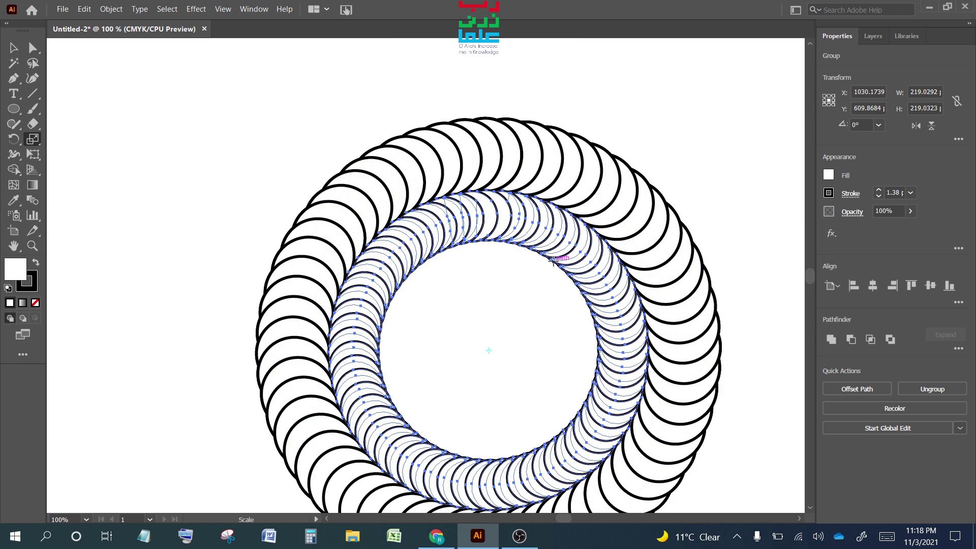
{"action": "scroll", "coordinate": [553, 260], "scroll_direction": "down", "scroll_amount": 2}
{"action": "key", "text": "ctrl+d"}
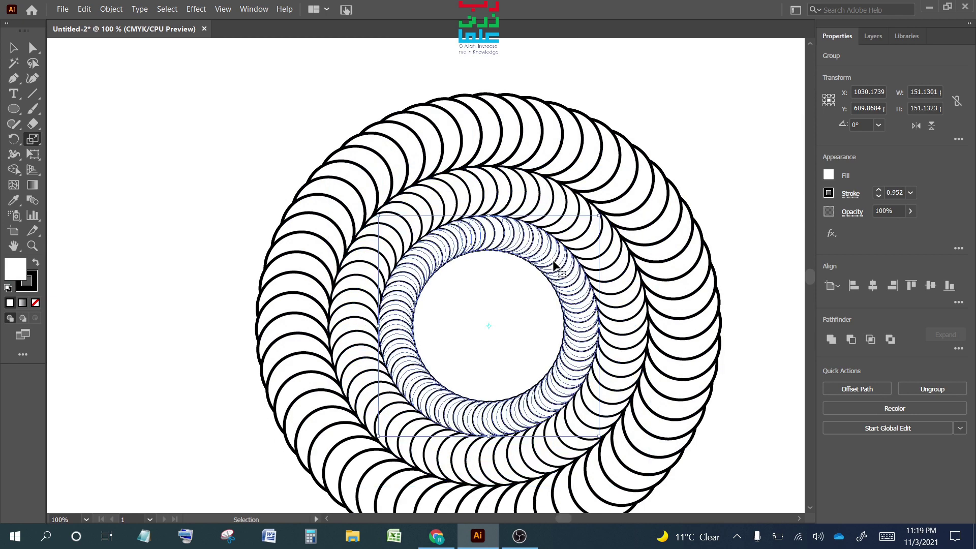
{"action": "key", "text": "ctrl+d"}
{"action": "key", "text": "ctrl+d"}
{"action": "key", "text": "ctrl+d"}
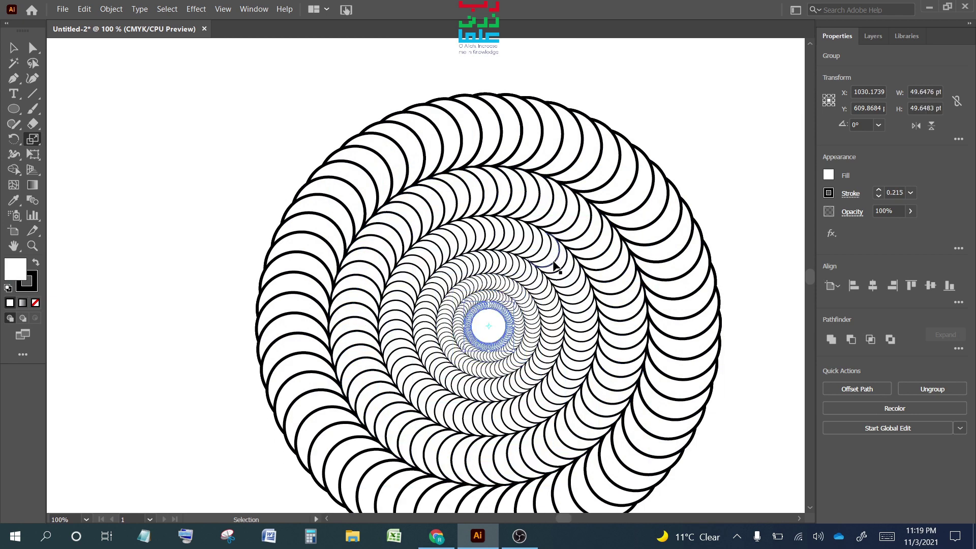
{"action": "key", "text": "ctrl+d"}
{"action": "key", "text": "ctrl+d"}
{"action": "key", "text": "ctrl+d"}
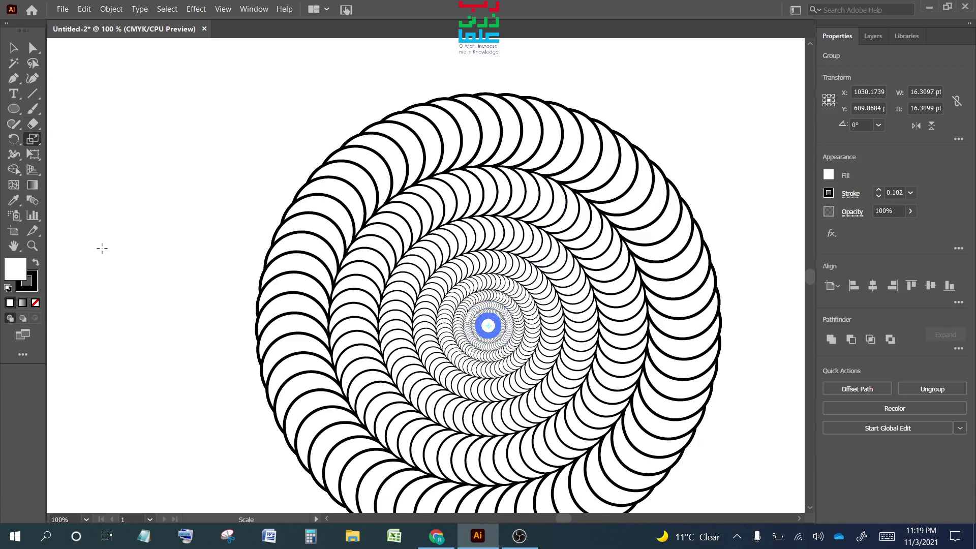
{"action": "key", "text": "ctrl+d"}
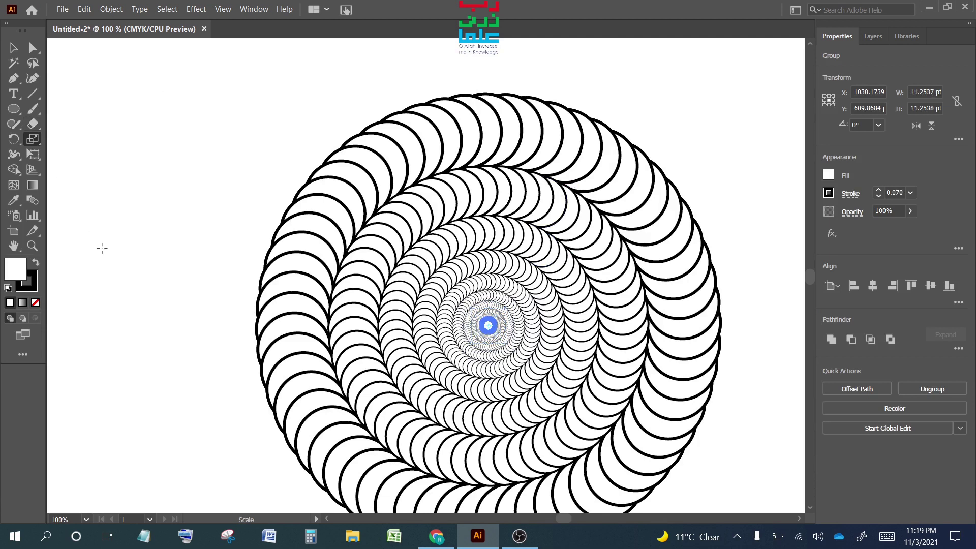
{"action": "left_click", "coordinate": [14, 48]}
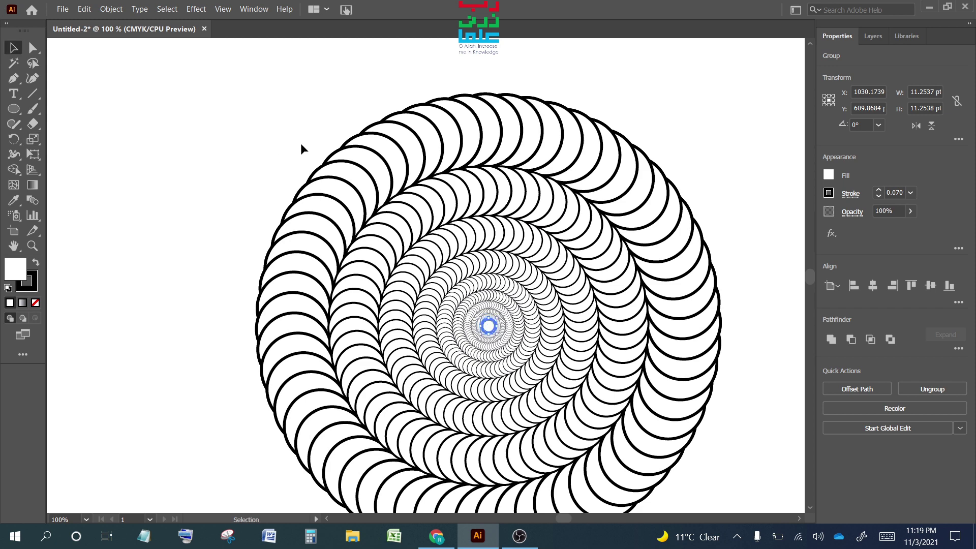
{"action": "left_click", "coordinate": [404, 138]}
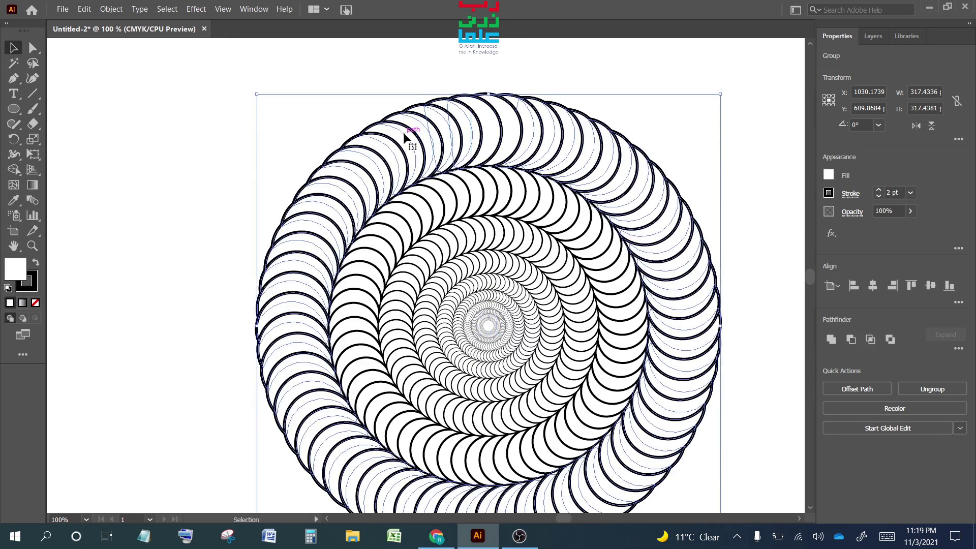
{"action": "key", "text": "ctrl+shift+a"}
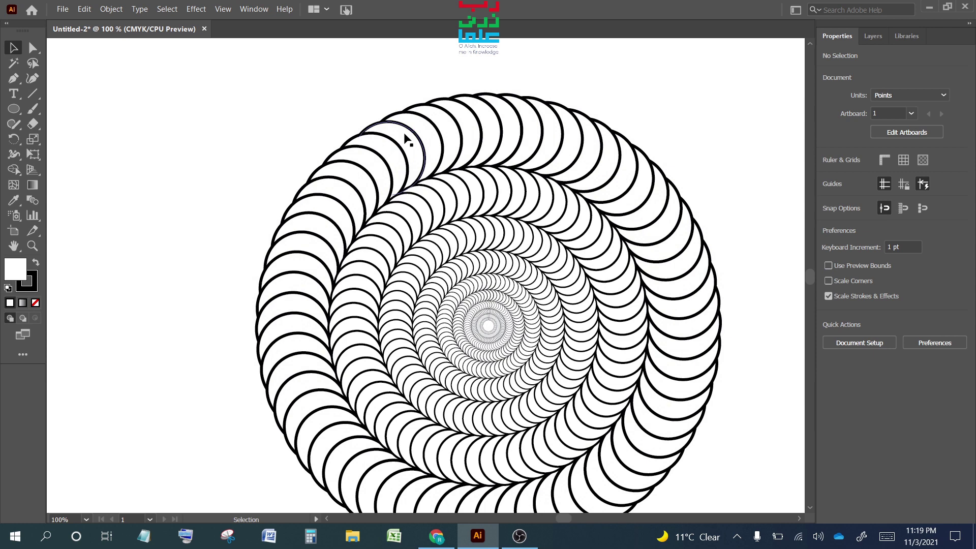
{"action": "scroll", "coordinate": [414, 159], "scroll_direction": "down", "scroll_amount": 1}
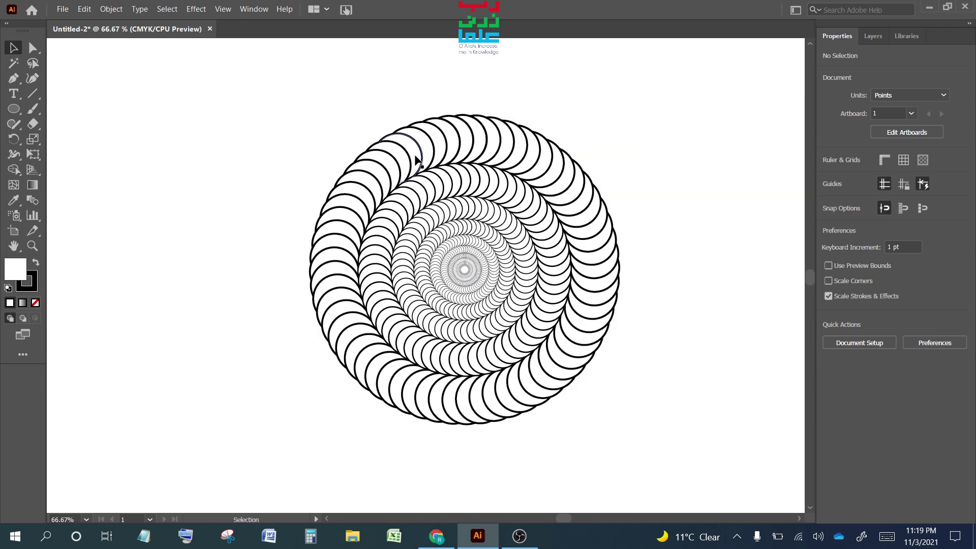
Step: Flip the outer ring and the next two alternate ring groups horizontally
{"action": "left_click", "coordinate": [594, 219]}
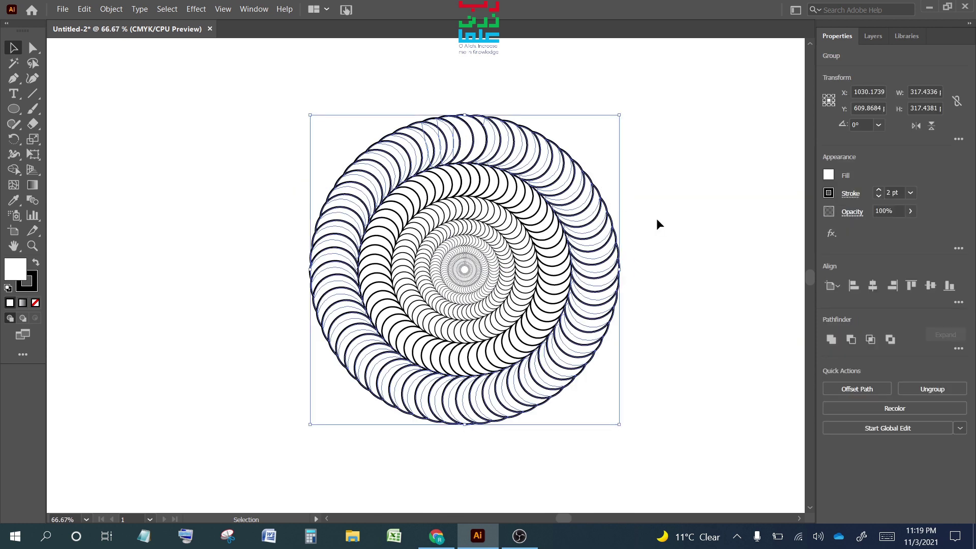
{"action": "left_click", "coordinate": [916, 126]}
{"action": "left_click", "coordinate": [757, 203]}
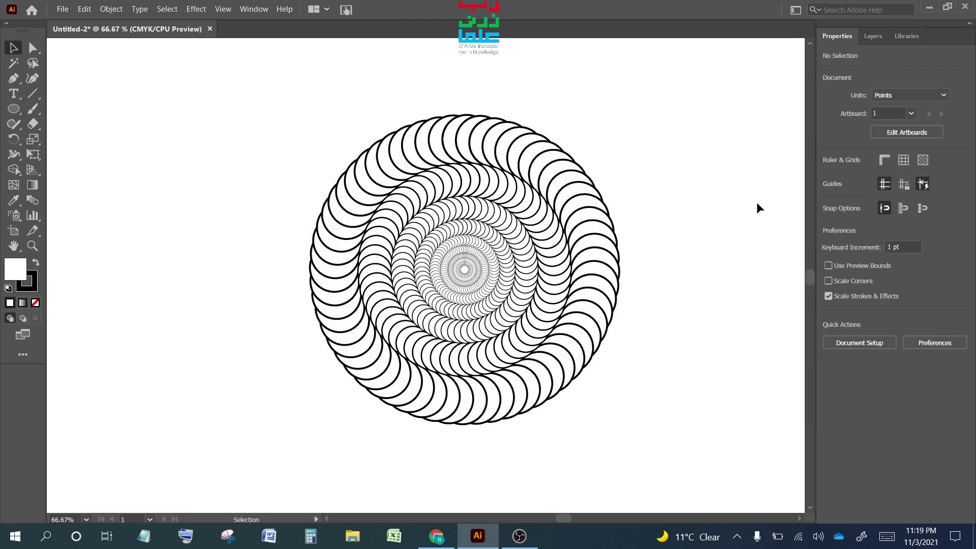
{"action": "left_click", "coordinate": [453, 212]}
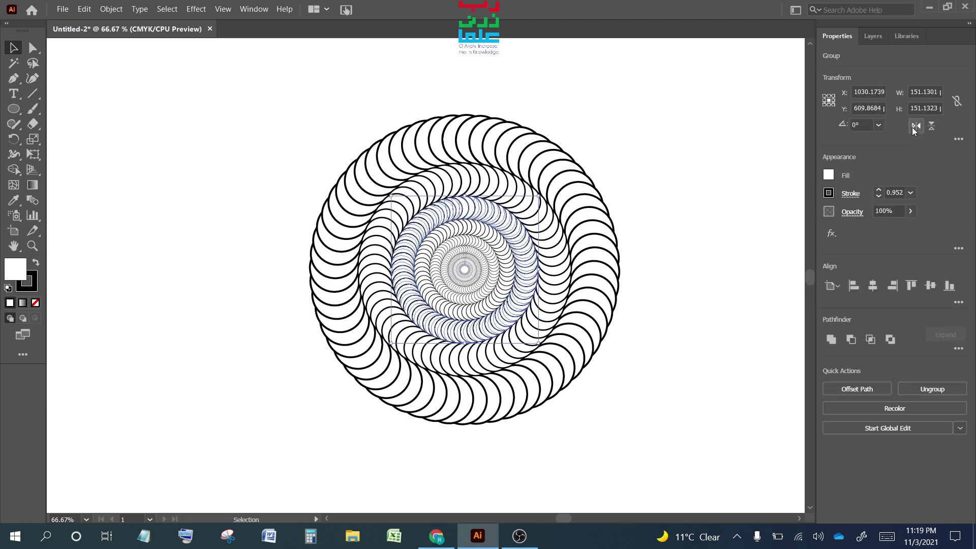
{"action": "left_click", "coordinate": [913, 126]}
{"action": "left_click", "coordinate": [738, 202]}
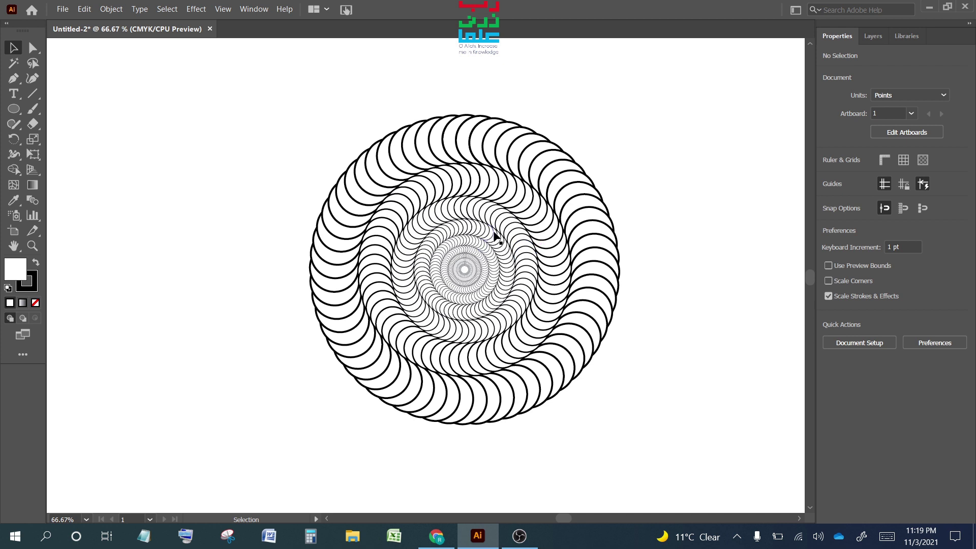
{"action": "left_click", "coordinate": [488, 248]}
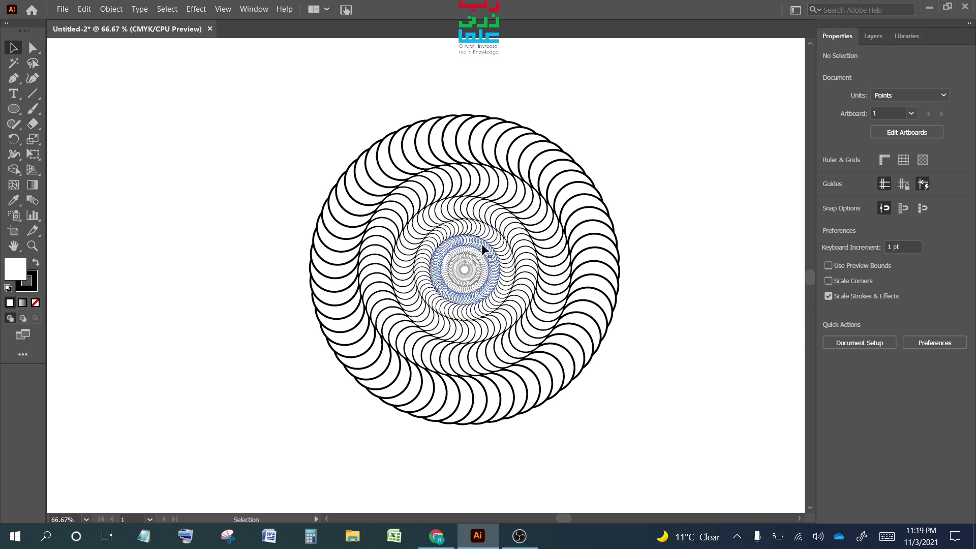
{"action": "left_click", "coordinate": [912, 128]}
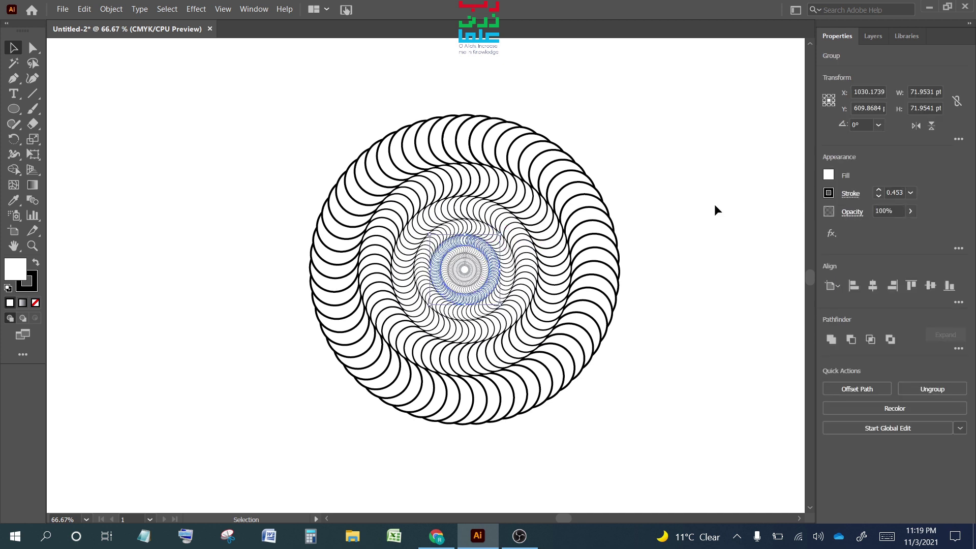
{"action": "key", "text": "ctrl+d"}
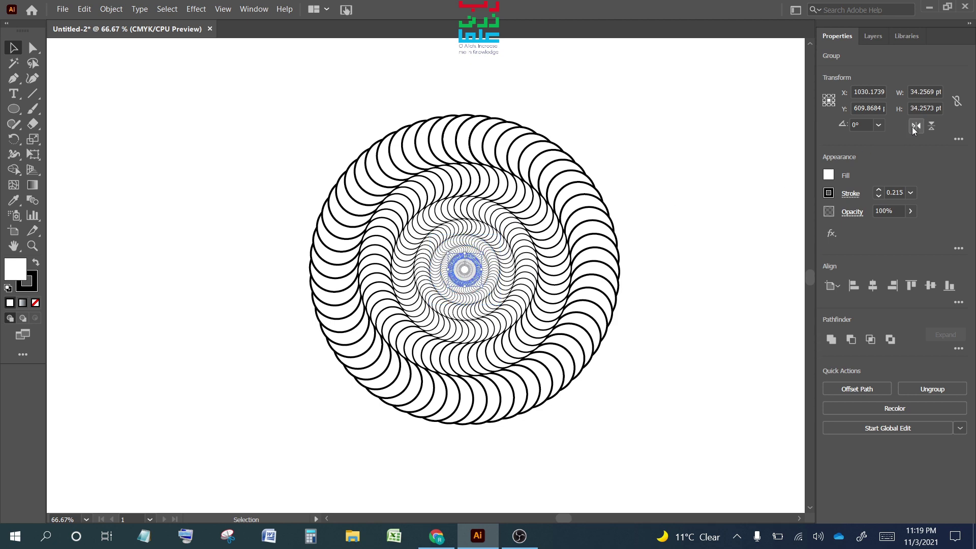
Step: Flip the innermost alternate ring group horizontally as well, then deselect
{"action": "scroll", "coordinate": [448, 275], "scroll_direction": "up", "scroll_amount": 2, "text": "alt"}
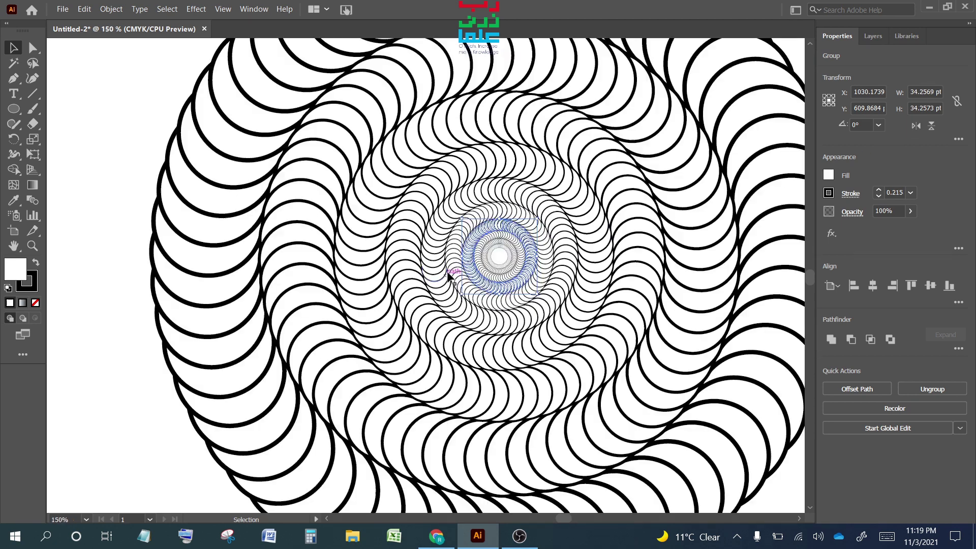
{"action": "scroll", "coordinate": [503, 249], "scroll_direction": "up", "scroll_amount": 2, "text": "alt"}
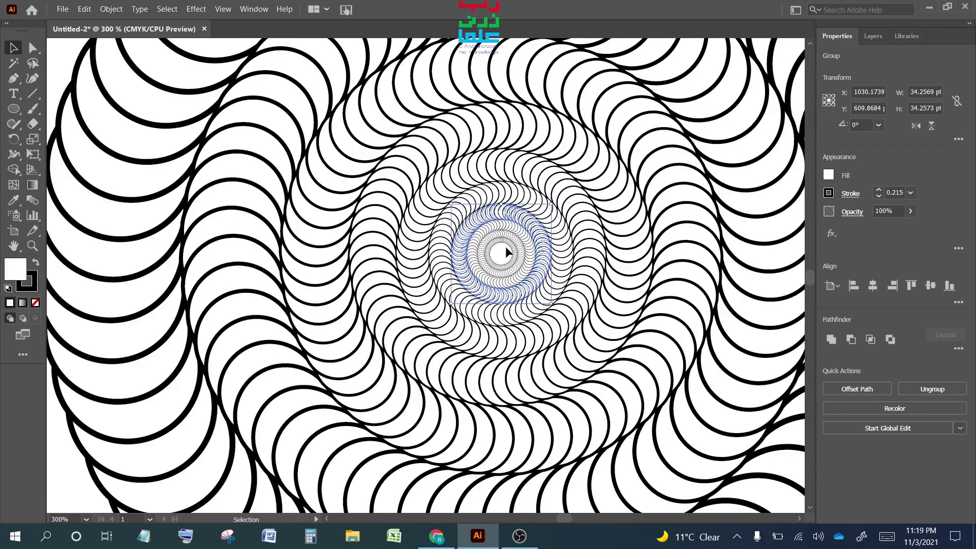
{"action": "scroll", "coordinate": [505, 246], "scroll_direction": "up", "scroll_amount": 1, "text": "alt"}
{"action": "scroll", "coordinate": [505, 246], "scroll_direction": "up", "scroll_amount": 1, "text": "alt"}
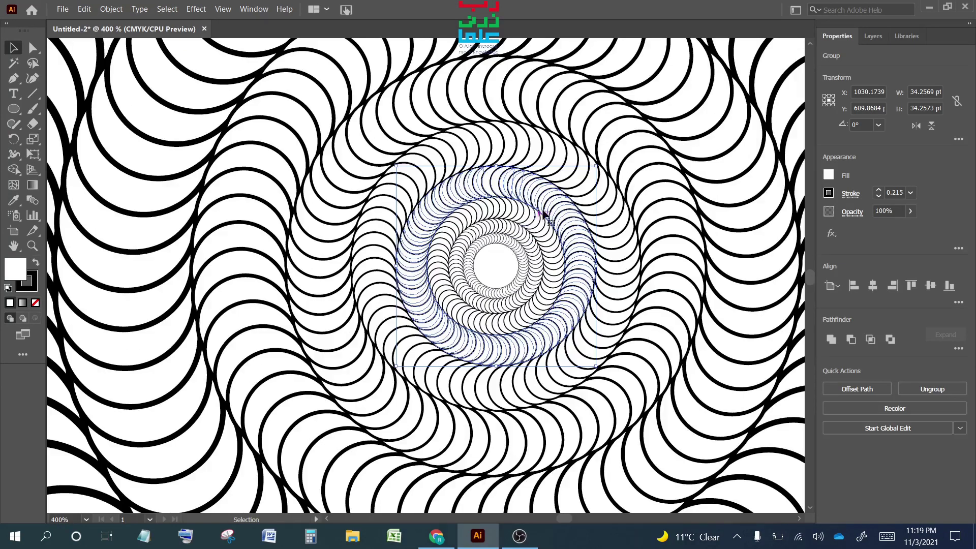
{"action": "left_click", "coordinate": [520, 234]}
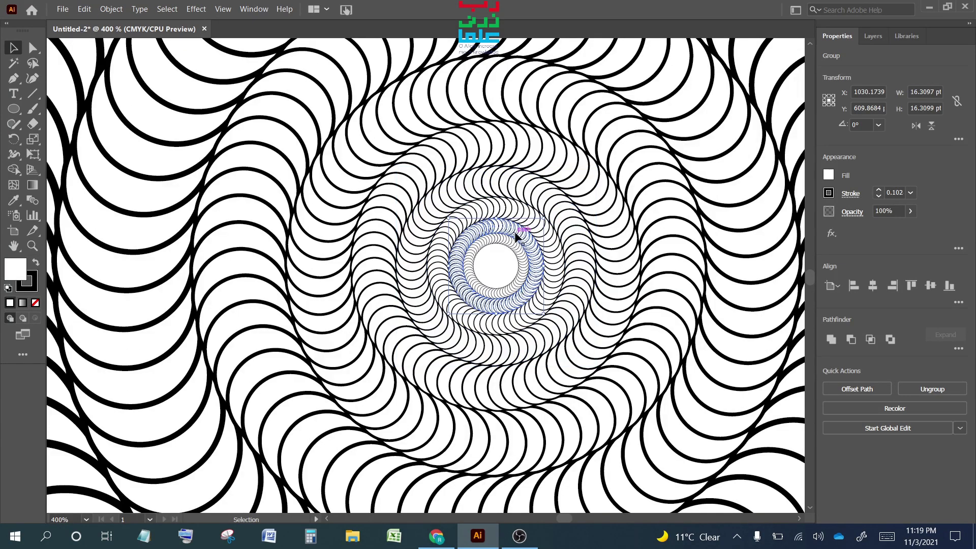
{"action": "left_click", "coordinate": [916, 127]}
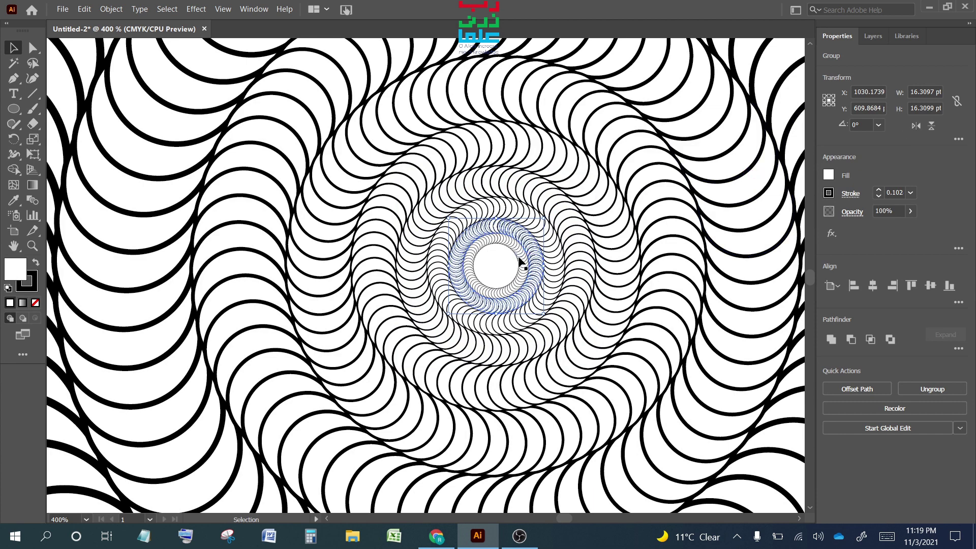
{"action": "scroll", "coordinate": [521, 262], "scroll_direction": "down", "scroll_amount": 1, "text": "alt"}
{"action": "scroll", "coordinate": [518, 262], "scroll_direction": "down", "scroll_amount": 1, "text": "alt"}
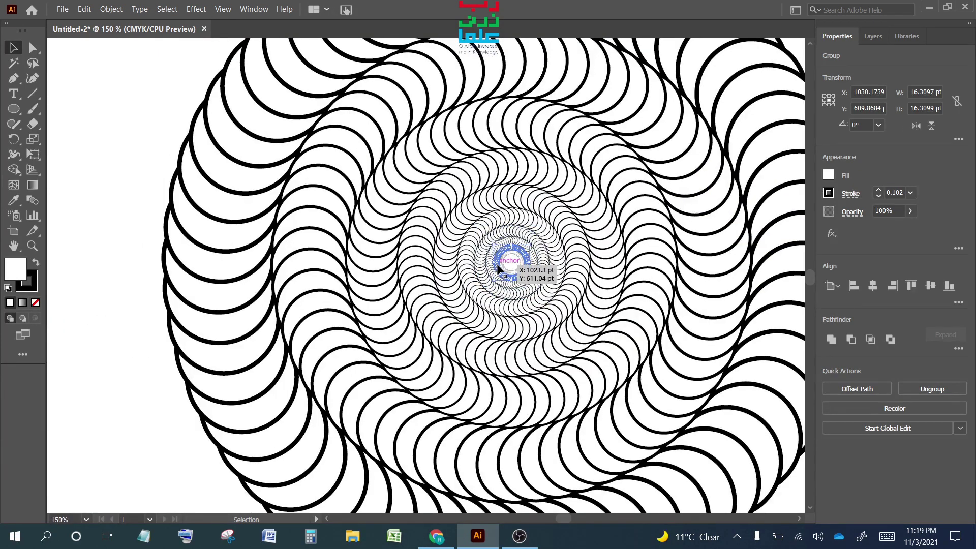
{"action": "scroll", "coordinate": [497, 268], "scroll_direction": "down", "scroll_amount": 1, "text": "alt"}
{"action": "scroll", "coordinate": [499, 267], "scroll_direction": "down", "scroll_amount": 1, "text": "alt"}
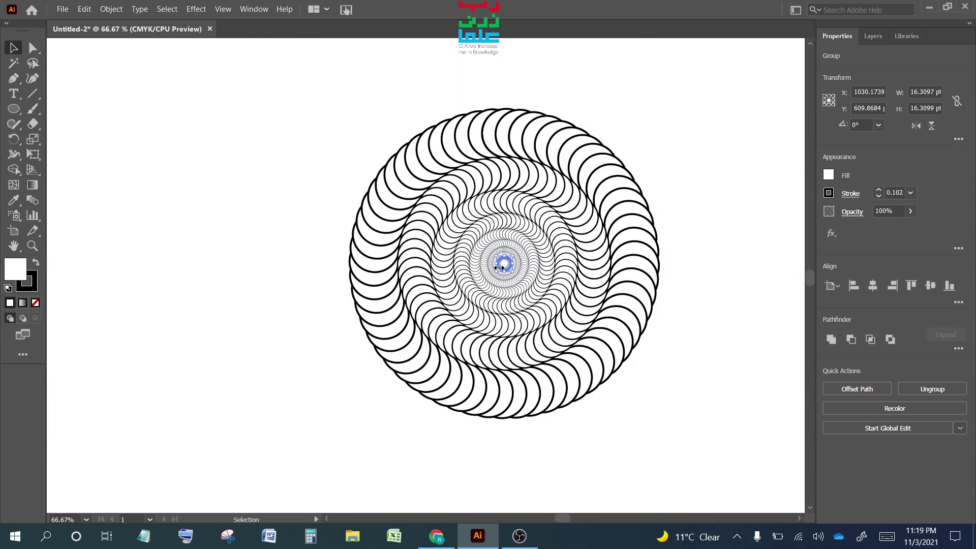
{"action": "left_click", "coordinate": [725, 333]}
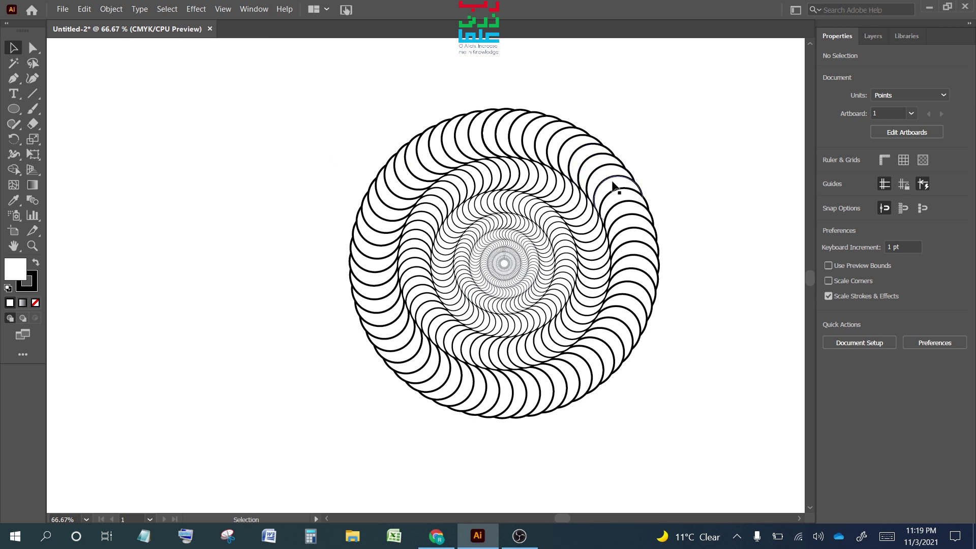
Step: Place a duplicate of the spiral design to the left of the original
{"action": "mouse_move", "coordinate": [321, 119]}
{"action": "left_mouse_down"}
{"action": "mouse_move", "coordinate": [611, 339]}
{"action": "mouse_move", "coordinate": [572, 337]}
{"action": "left_mouse_up"}
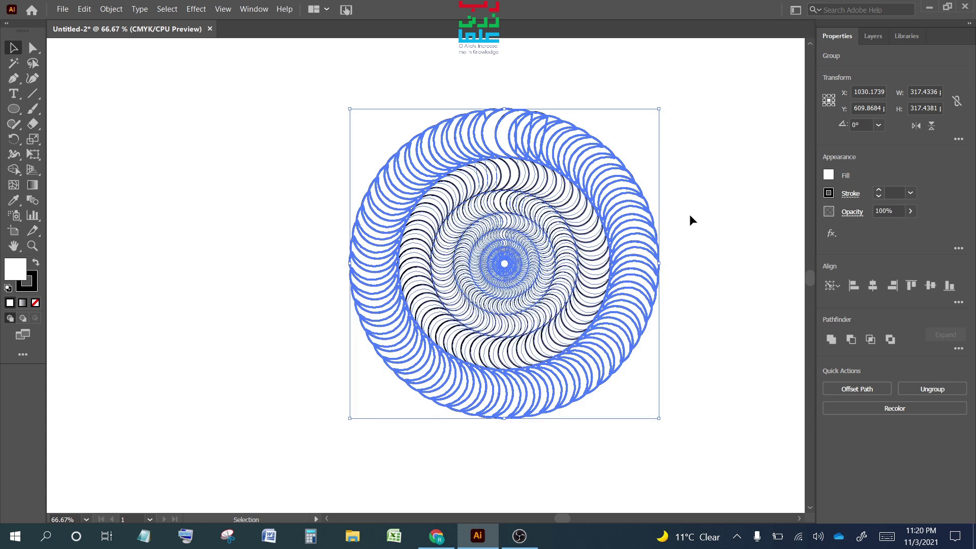
{"action": "mouse_move", "coordinate": [559, 228]}
{"action": "left_mouse_down"}
{"action": "mouse_move", "coordinate": [191, 215]}
{"action": "mouse_move", "coordinate": [214, 215]}
{"action": "left_mouse_up"}
{"action": "left_click_drag", "start_coordinate": [248, 255], "coordinate": [369, 262]}
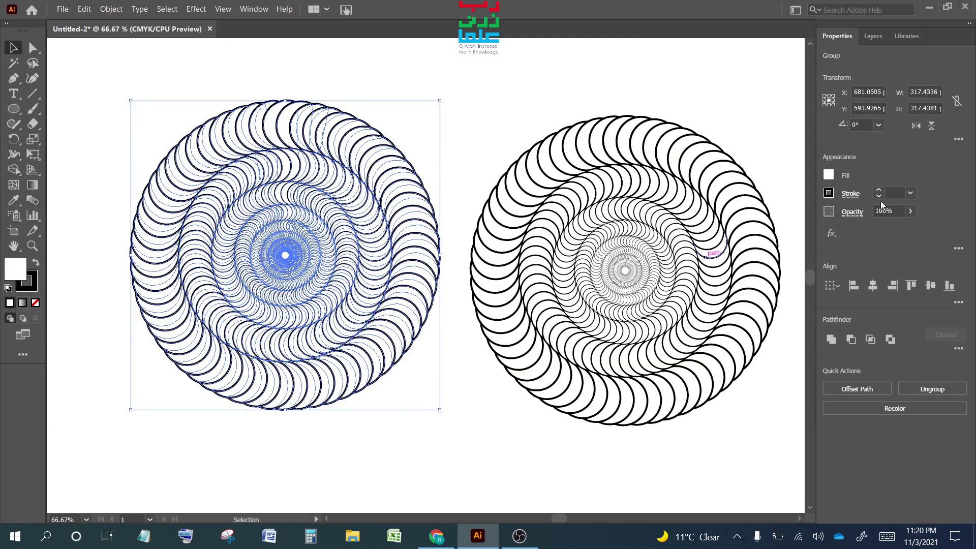
Step: Set the left spiral's stroke weight to 1 pt
{"action": "left_click", "coordinate": [911, 193]}
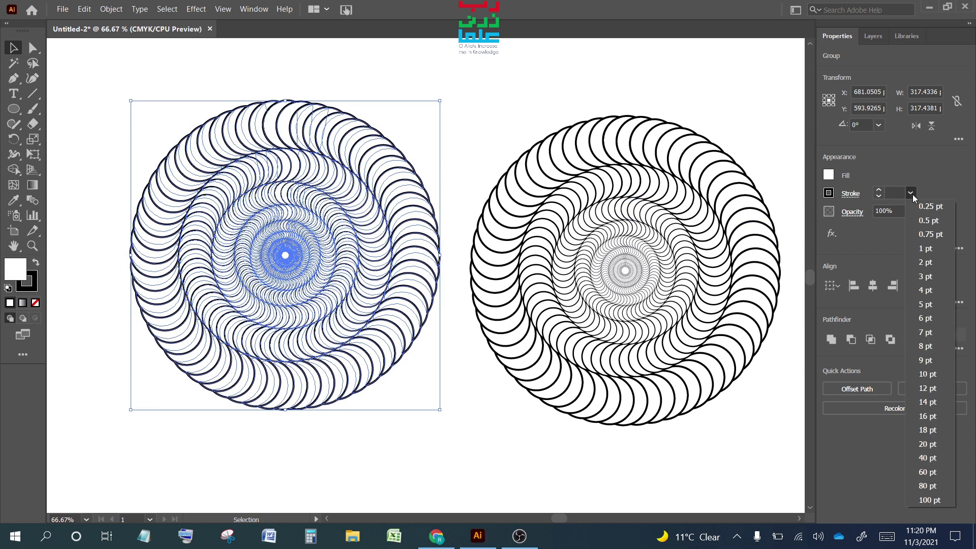
{"action": "left_click", "coordinate": [925, 248]}
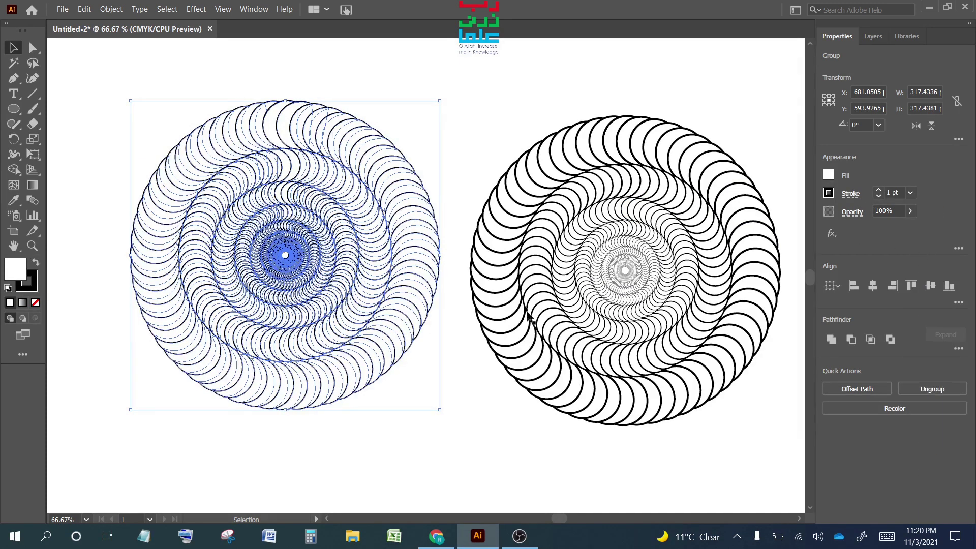
{"action": "left_click", "coordinate": [476, 391]}
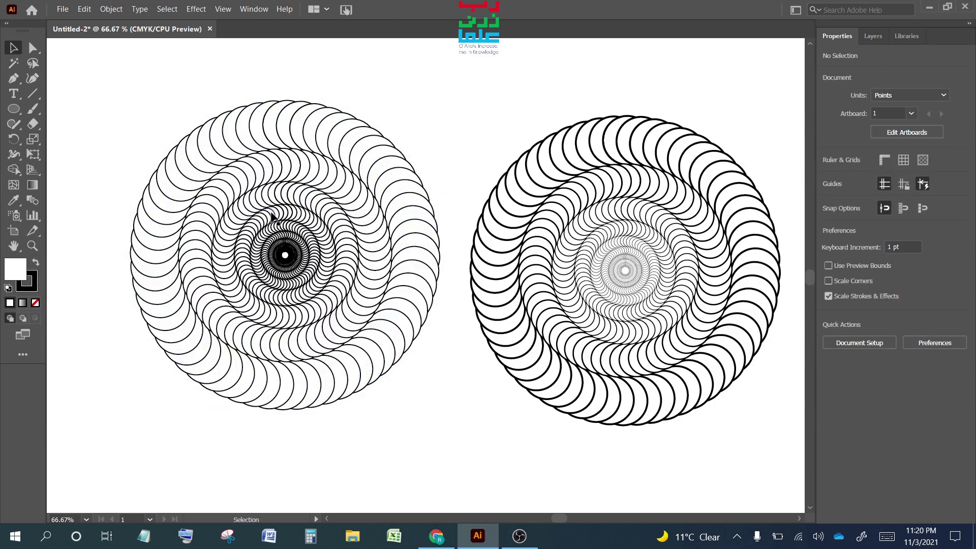
Step: Fill the left spiral's outer ring cyan and the second ring red
{"action": "left_click", "coordinate": [321, 142]}
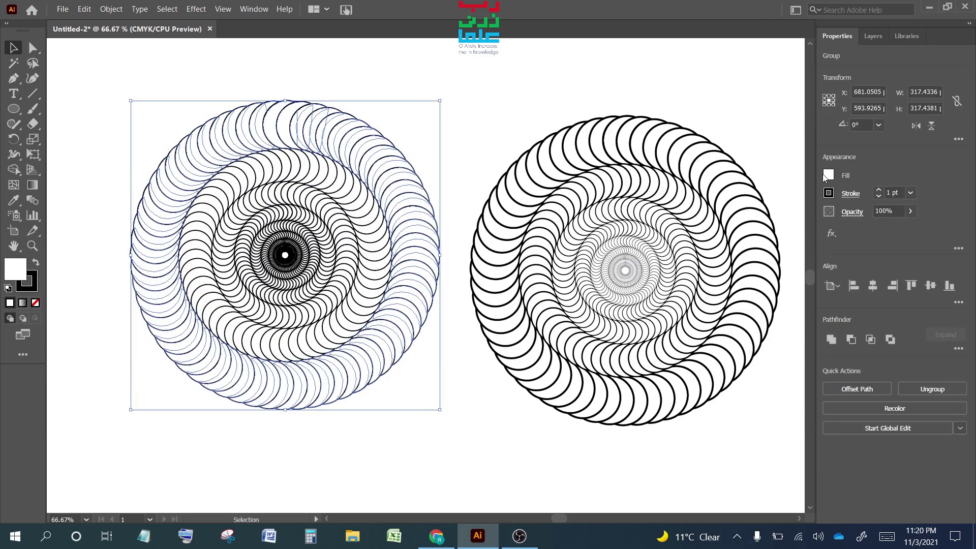
{"action": "left_click", "coordinate": [828, 175]}
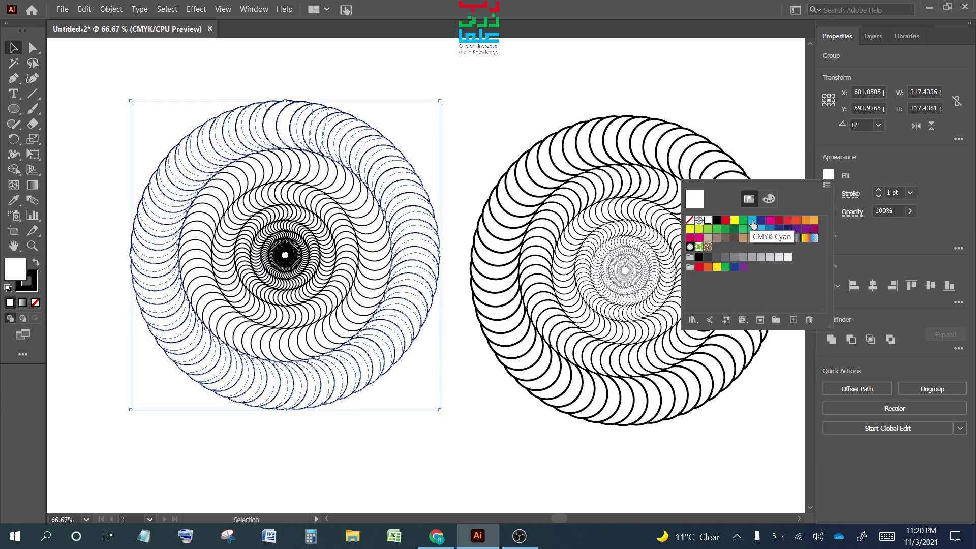
{"action": "left_click", "coordinate": [752, 219]}
{"action": "left_click", "coordinate": [348, 173]}
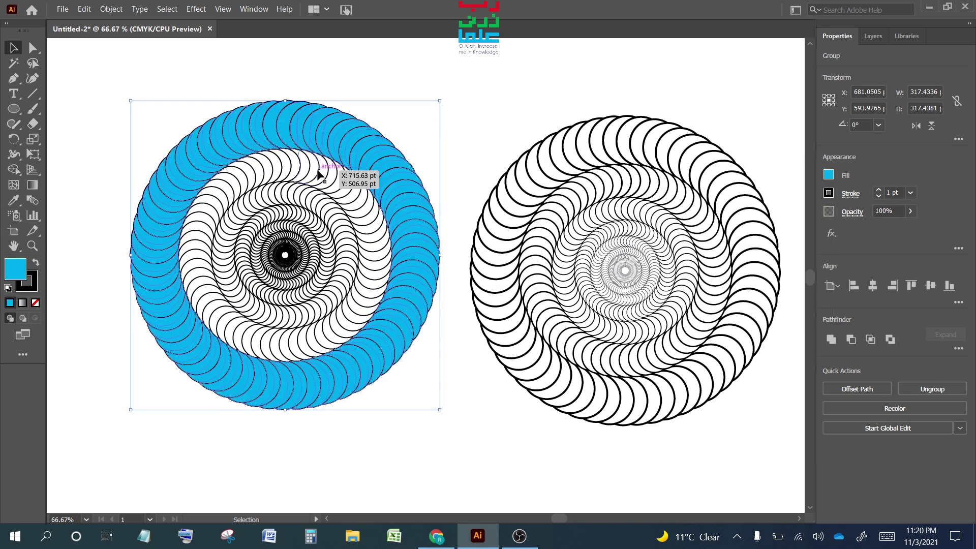
{"action": "left_click", "coordinate": [327, 176]}
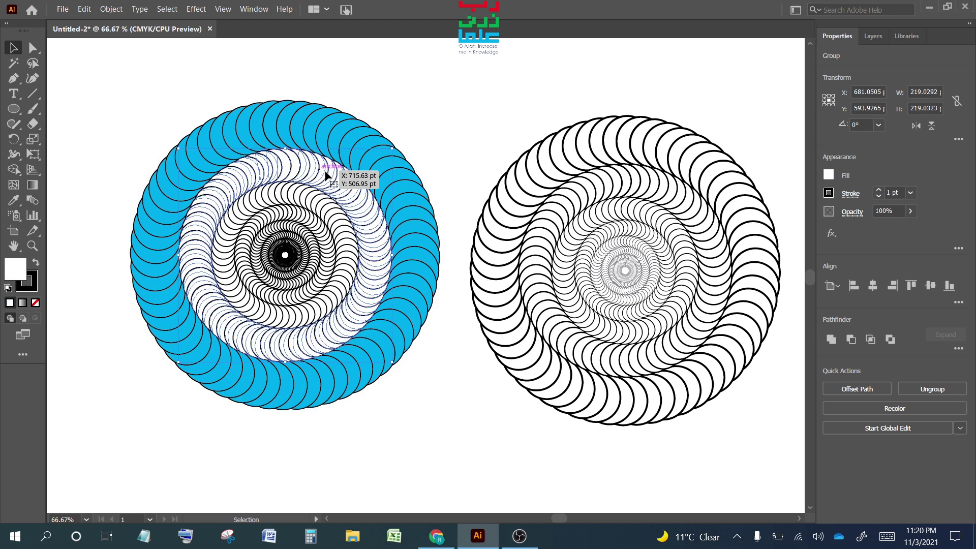
{"action": "left_click", "coordinate": [829, 175]}
{"action": "left_click", "coordinate": [725, 225]}
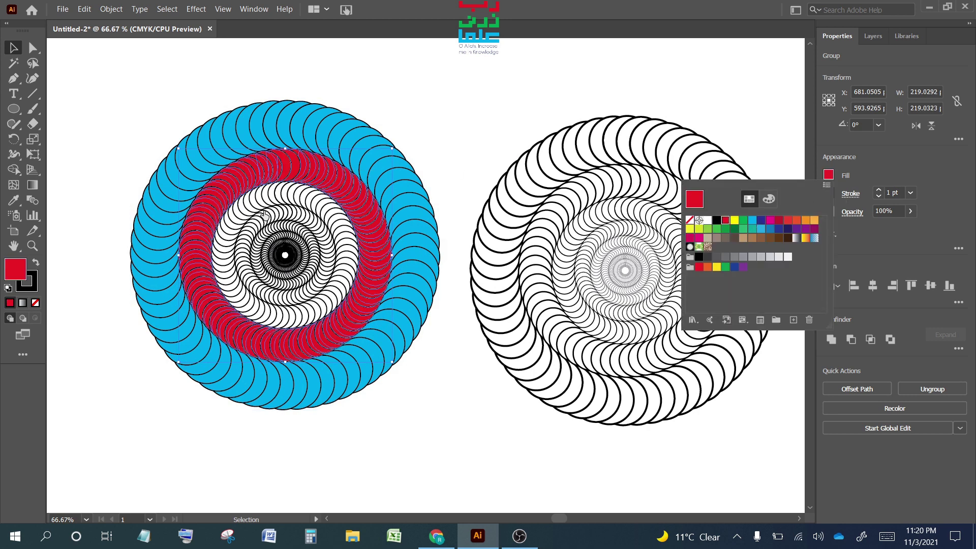
Step: Fill the third ring yellow and the fourth ring green
{"action": "left_click", "coordinate": [304, 199]}
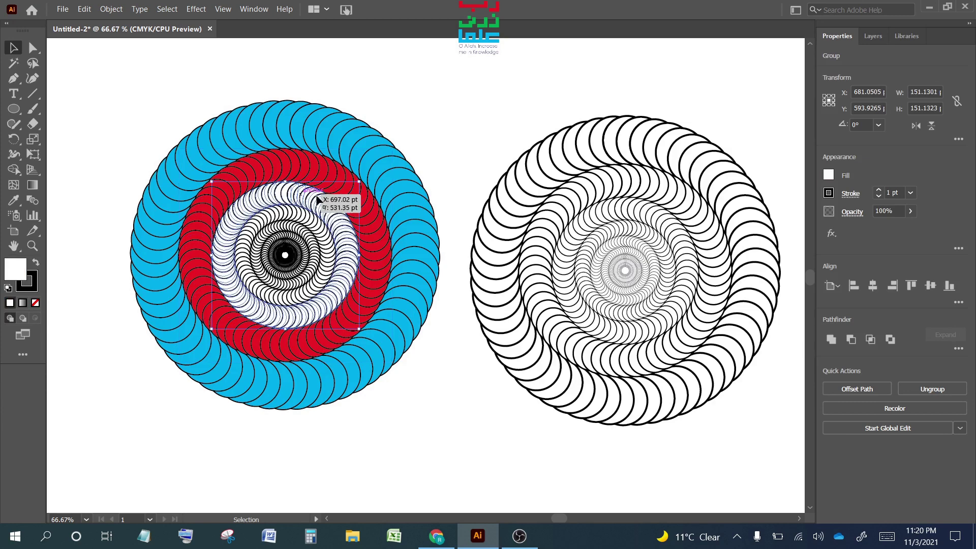
{"action": "left_click", "coordinate": [828, 174]}
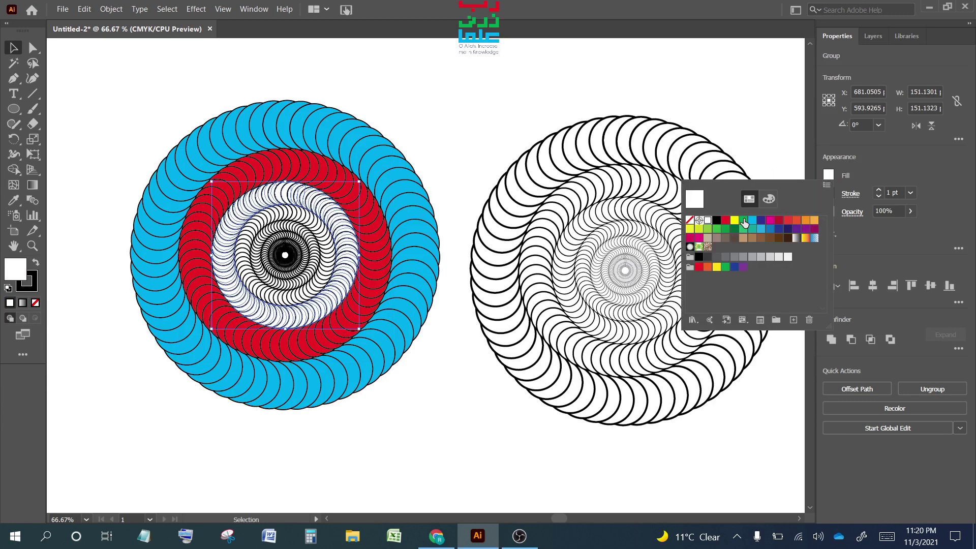
{"action": "left_click", "coordinate": [735, 224]}
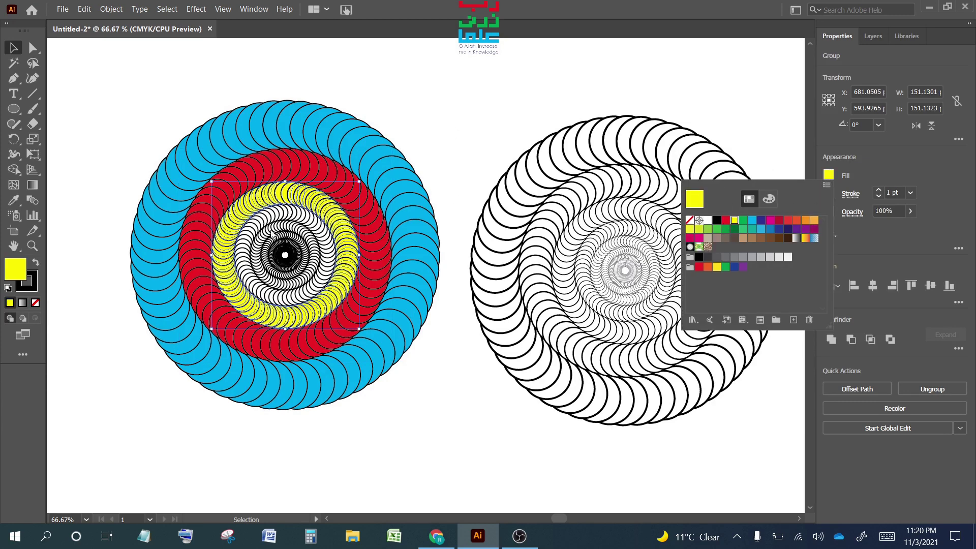
{"action": "left_click", "coordinate": [290, 215]}
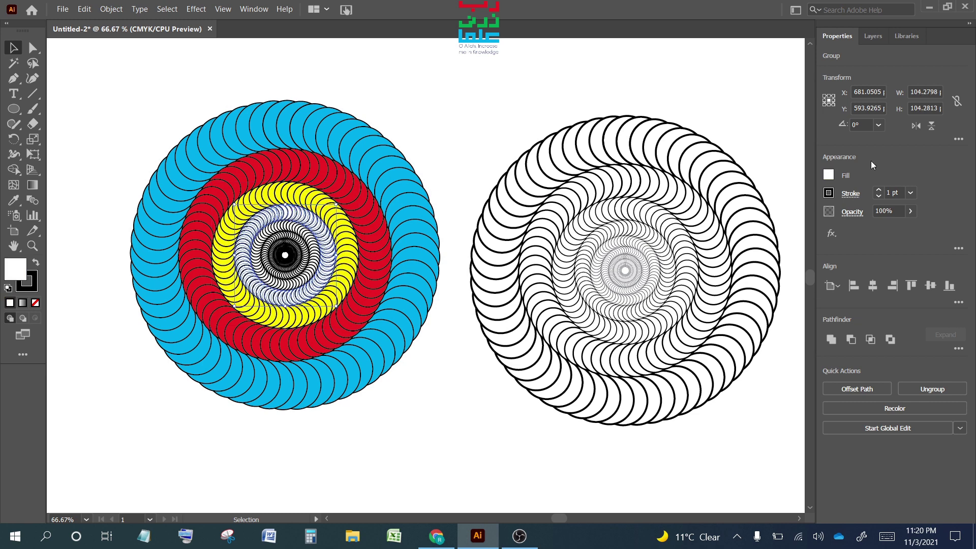
{"action": "left_click", "coordinate": [828, 174]}
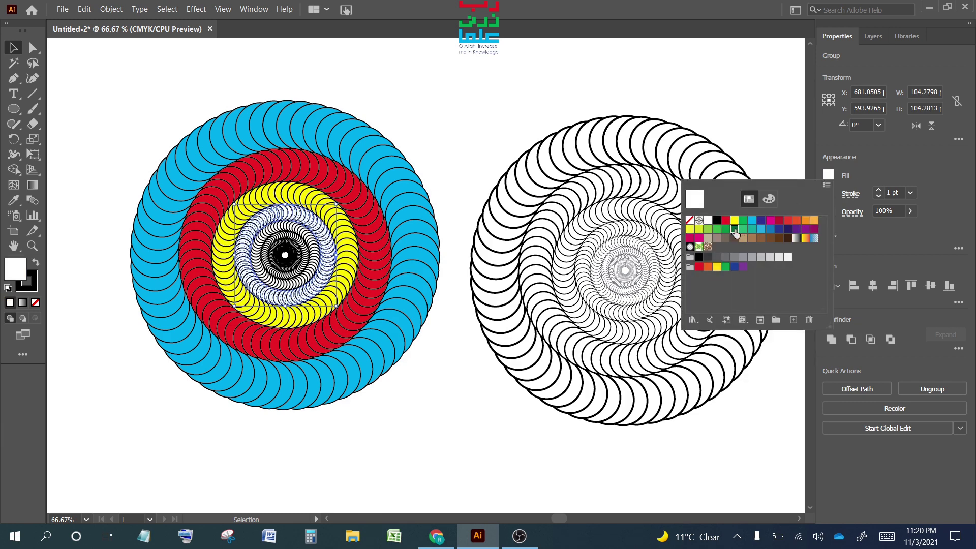
{"action": "left_click", "coordinate": [734, 229]}
Step: Fill the fifth ring inward orange-red
{"action": "left_click", "coordinate": [462, 127]}
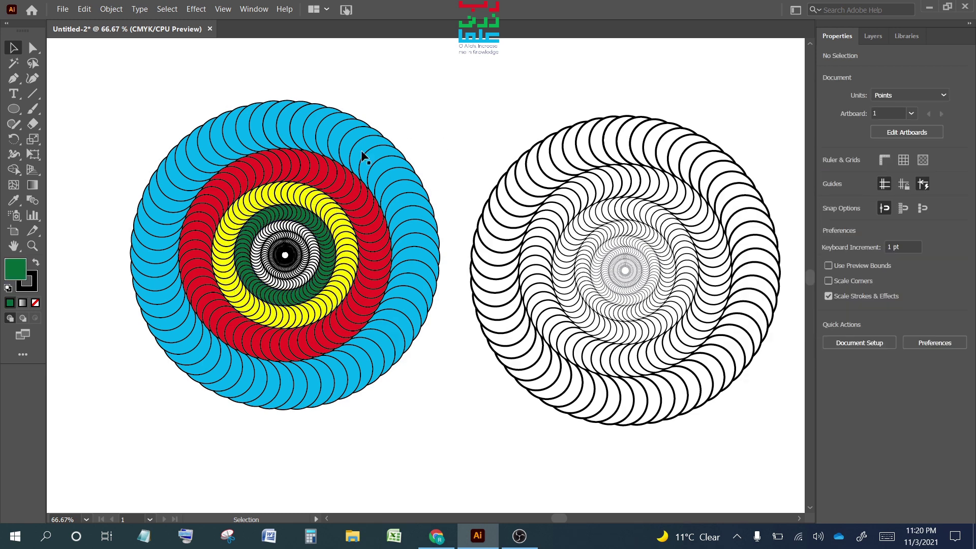
{"action": "left_click_drag", "start_coordinate": [304, 226], "coordinate": [300, 229]}
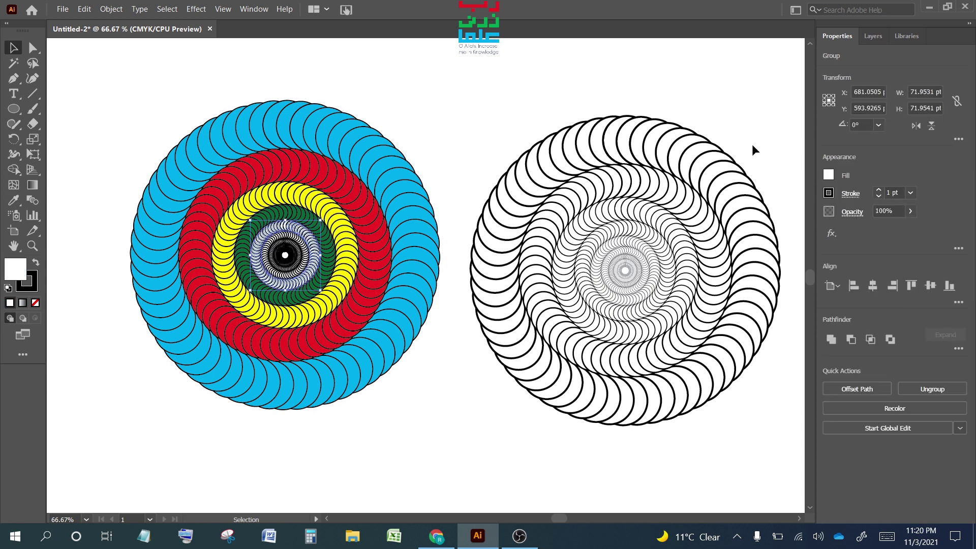
{"action": "left_click", "coordinate": [828, 176]}
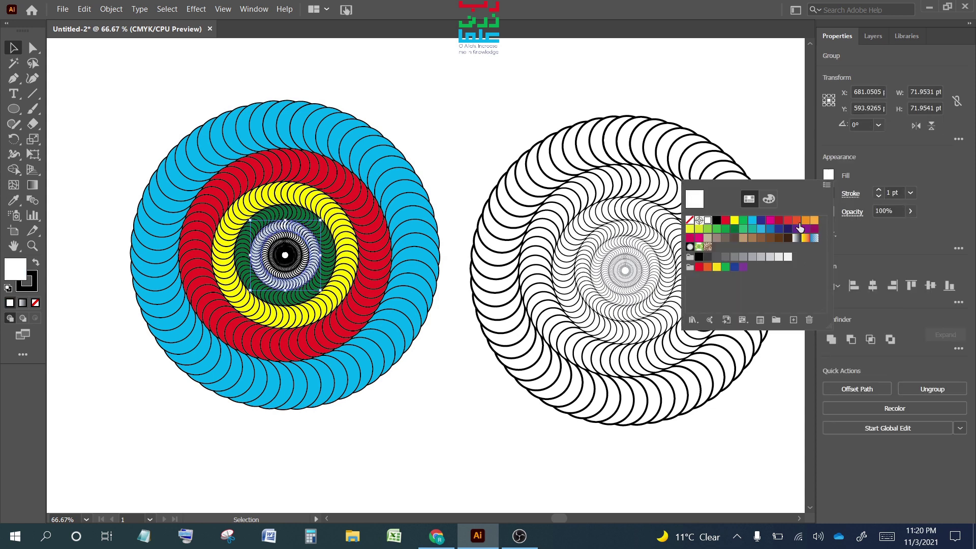
{"action": "left_click", "coordinate": [796, 220]}
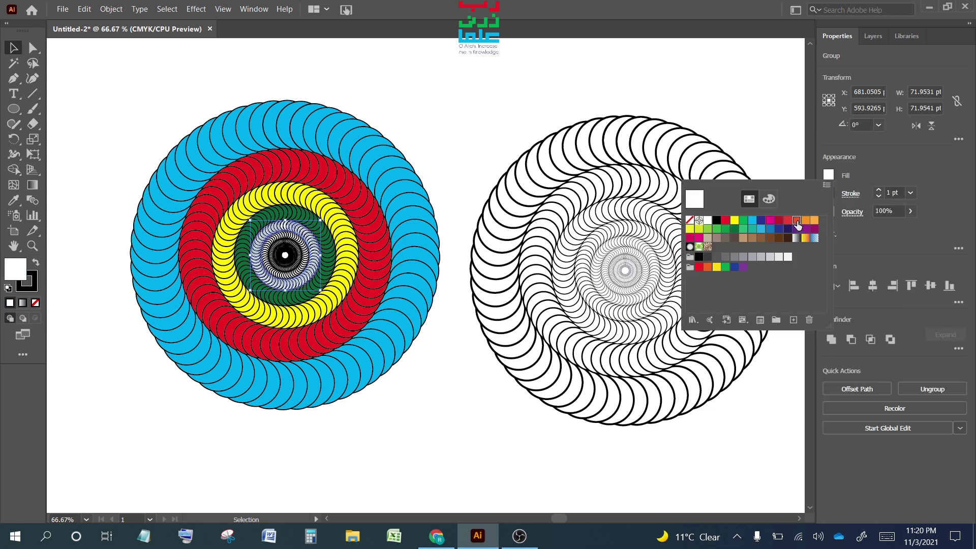
{"action": "left_click", "coordinate": [476, 135]}
{"action": "left_click", "coordinate": [460, 135]}
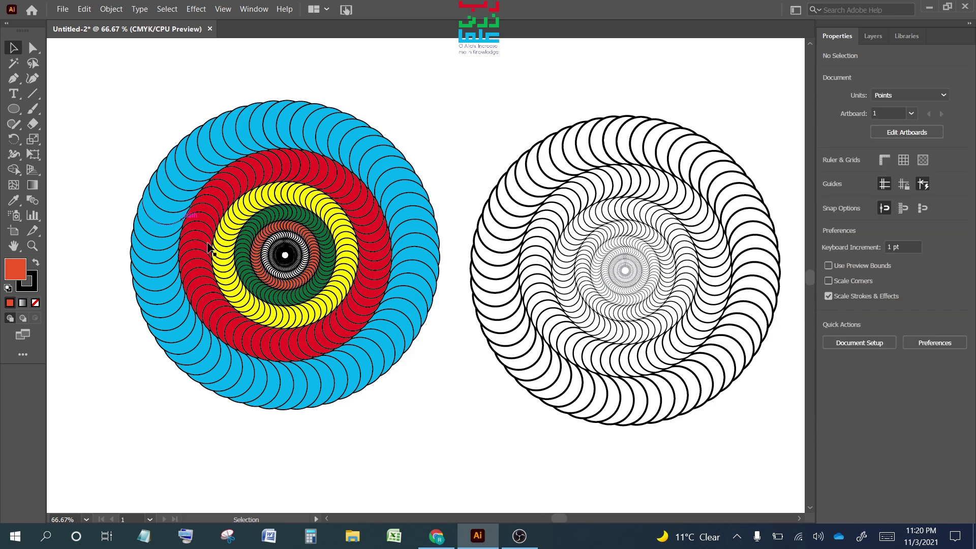
Step: Fill the small centre group cyan
{"action": "scroll", "coordinate": [273, 259], "scroll_direction": "up", "scroll_amount": 1}
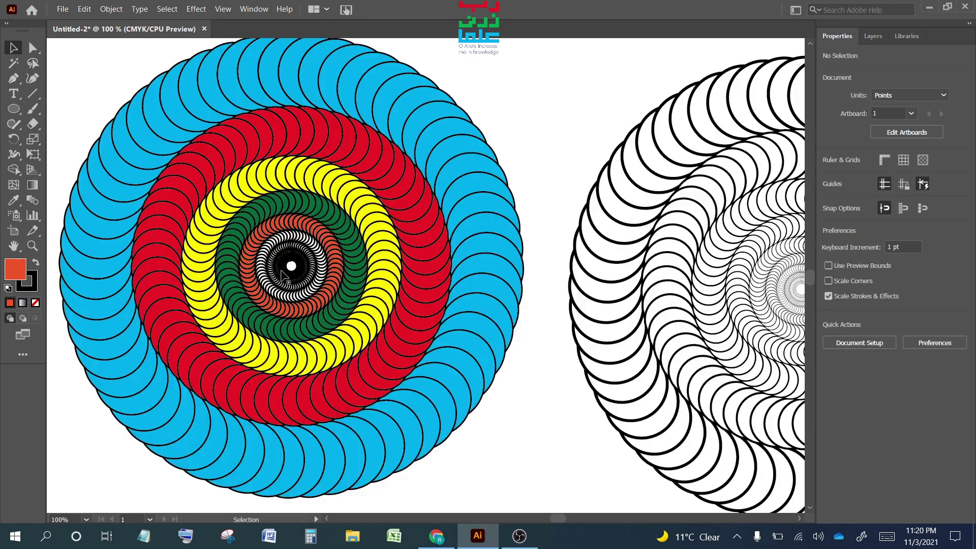
{"action": "scroll", "coordinate": [273, 260], "scroll_direction": "up", "scroll_amount": 1}
{"action": "left_click", "coordinate": [296, 236]}
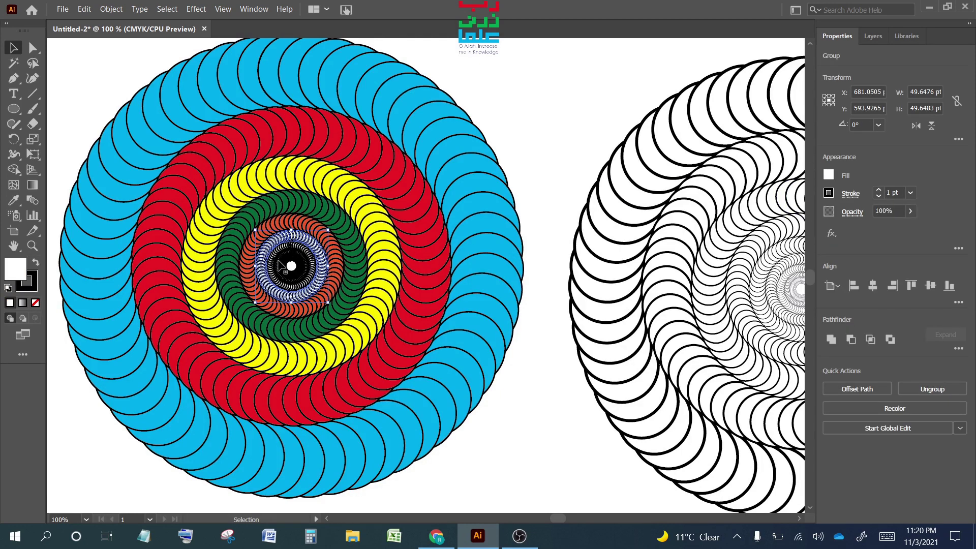
{"action": "left_click", "coordinate": [294, 254]}
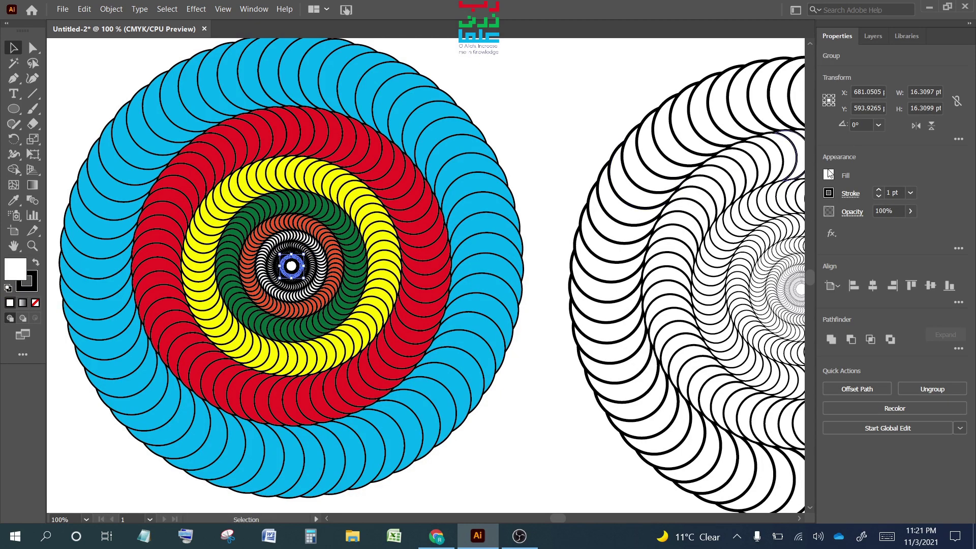
{"action": "left_click", "coordinate": [828, 175]}
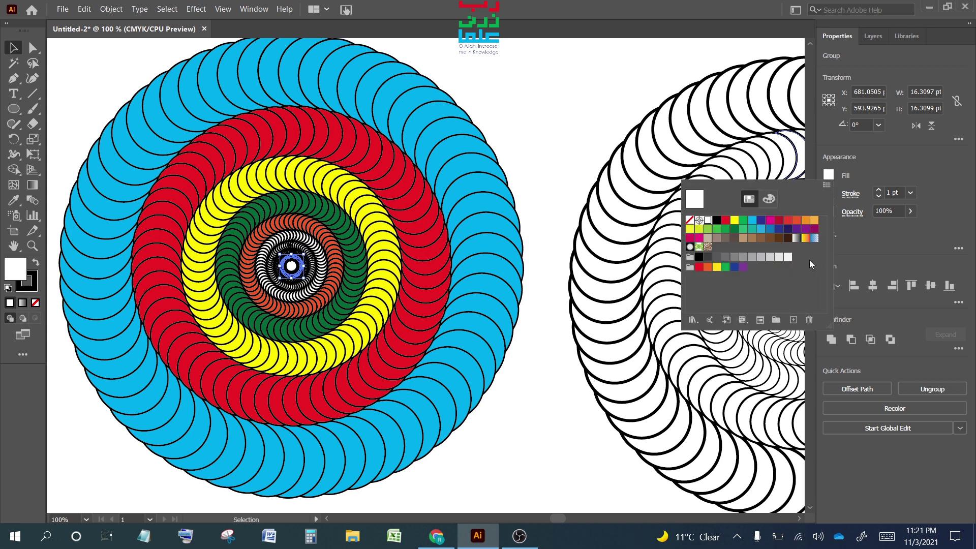
{"action": "left_click", "coordinate": [761, 231]}
{"action": "left_click", "coordinate": [540, 141]}
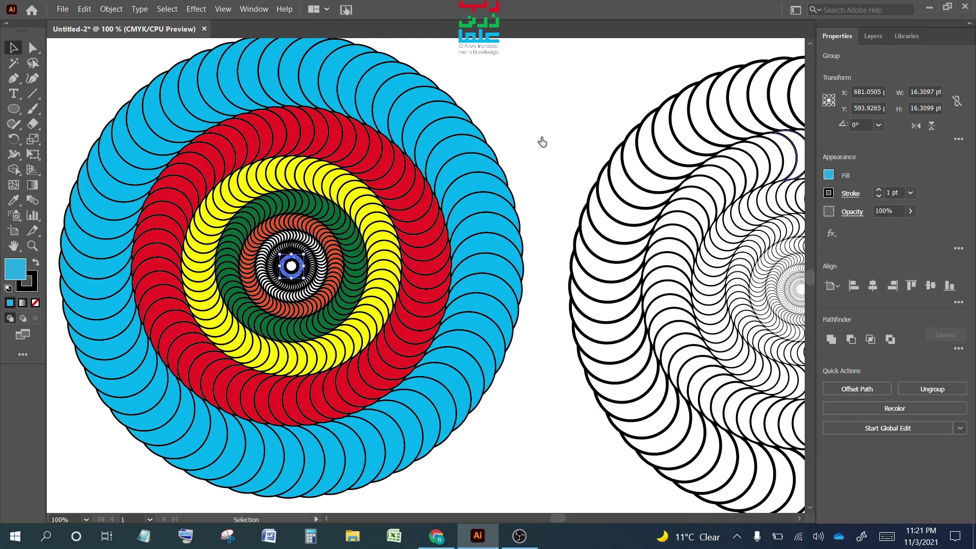
Step: Thin the innermost white spiral's stroke weight to 0.5 pt
{"action": "left_click", "coordinate": [289, 262]}
{"action": "left_click", "coordinate": [541, 108]}
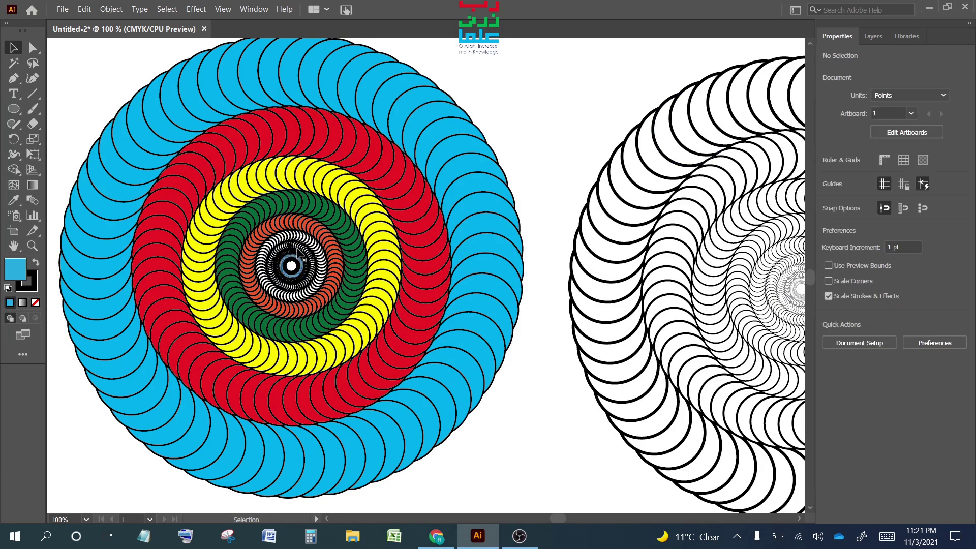
{"action": "left_click", "coordinate": [298, 254]}
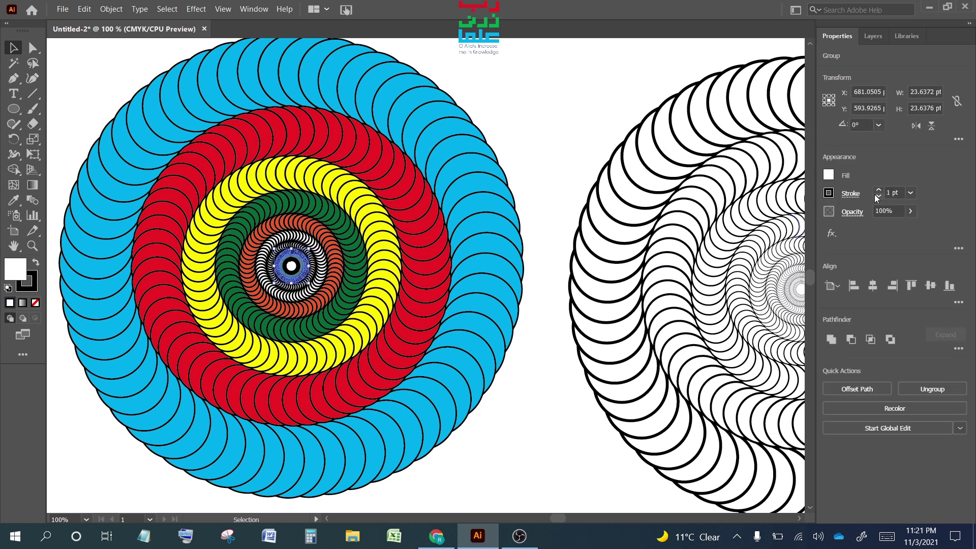
{"action": "left_click", "coordinate": [878, 195]}
{"action": "left_click", "coordinate": [569, 139]}
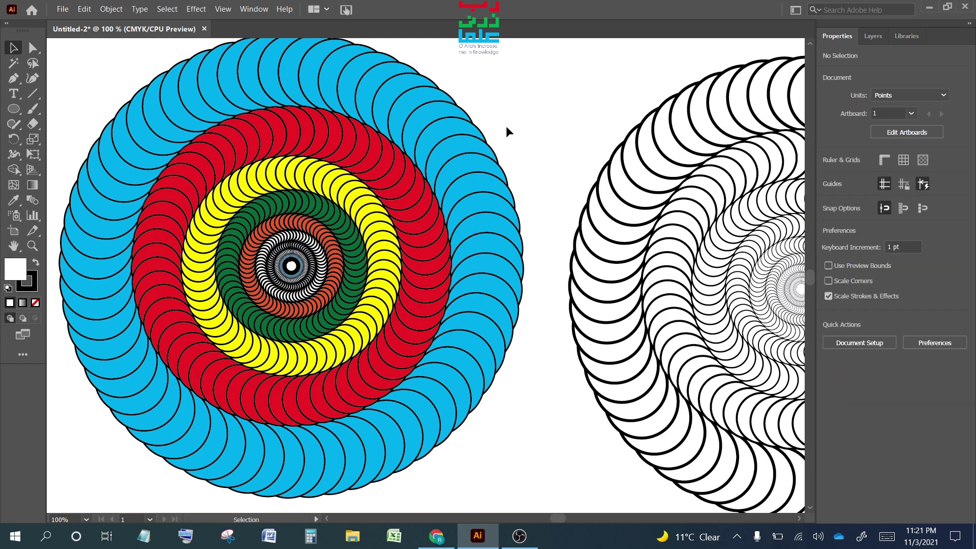
{"action": "key", "text": "alt"}
Step: Draw a 20 × 20 pt square with the Rectangle tool to the right of the spirals
{"action": "scroll", "coordinate": [254, 297], "scroll_direction": "down", "scroll_amount": 2}
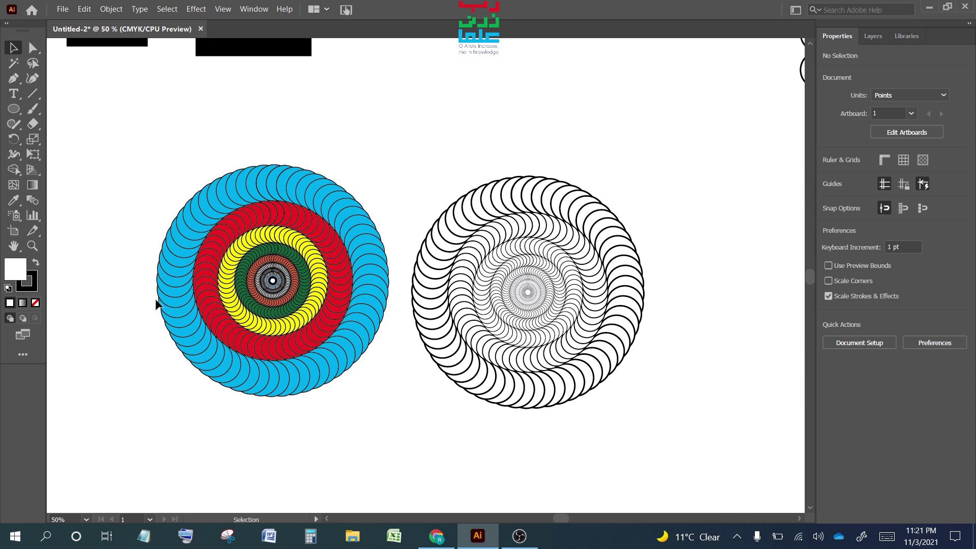
{"action": "scroll", "coordinate": [193, 308], "scroll_direction": "down", "scroll_amount": 1}
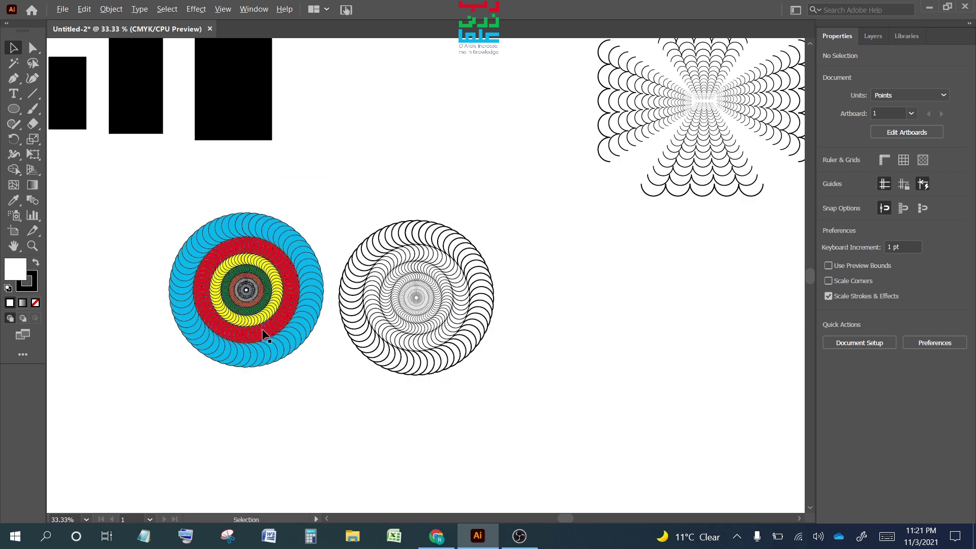
{"action": "scroll", "coordinate": [262, 329], "scroll_direction": "down", "scroll_amount": 1}
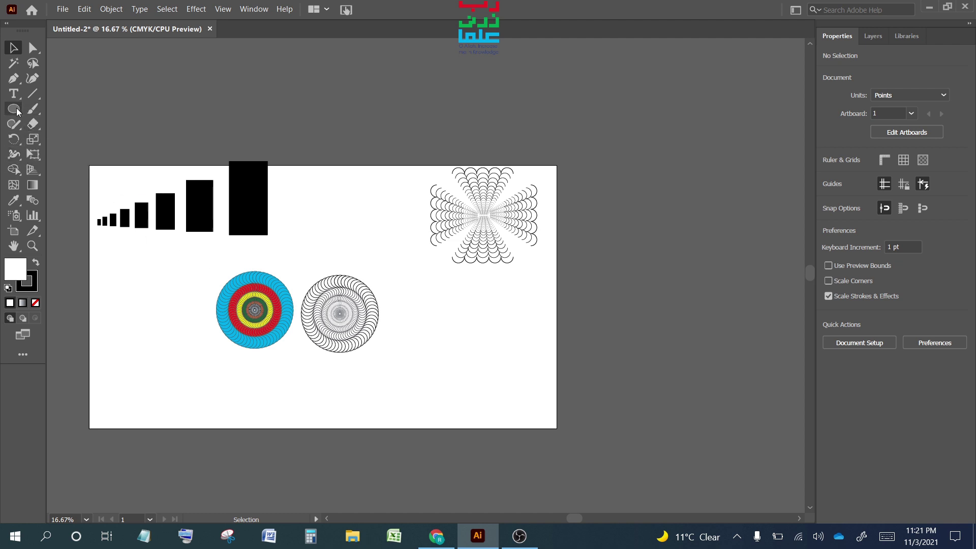
{"action": "left_click_drag", "start_coordinate": [17, 112], "coordinate": [51, 106]}
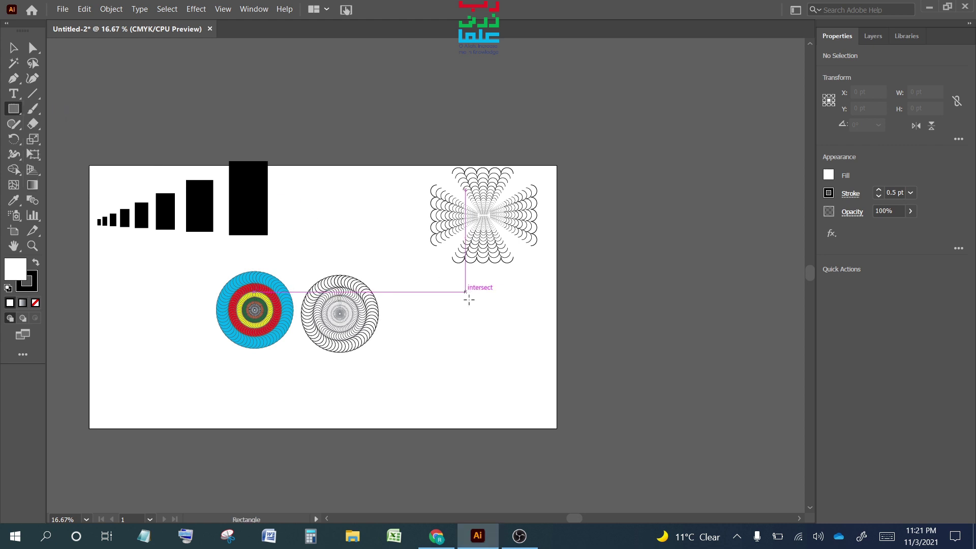
{"action": "left_click", "coordinate": [470, 311]}
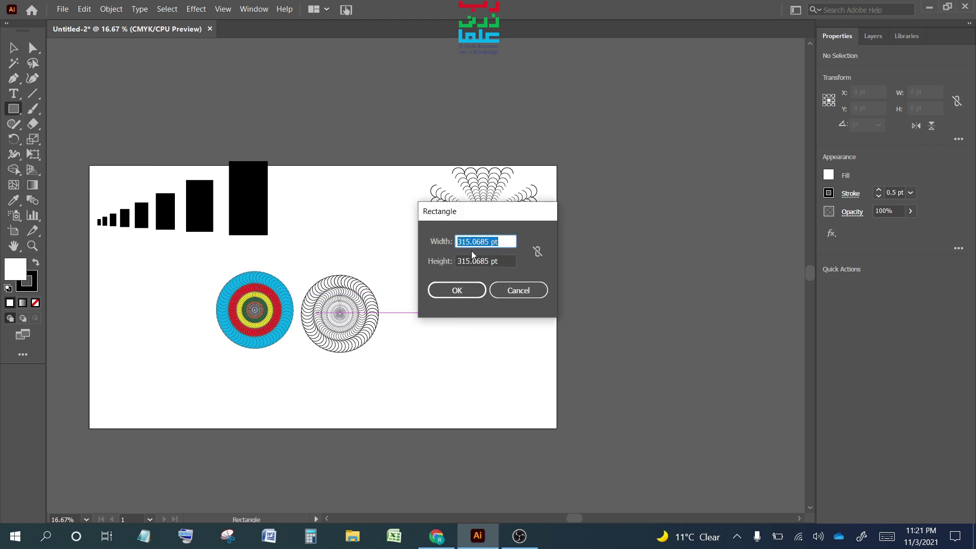
{"action": "type", "text": "20"}
{"action": "key", "text": "Tab"}
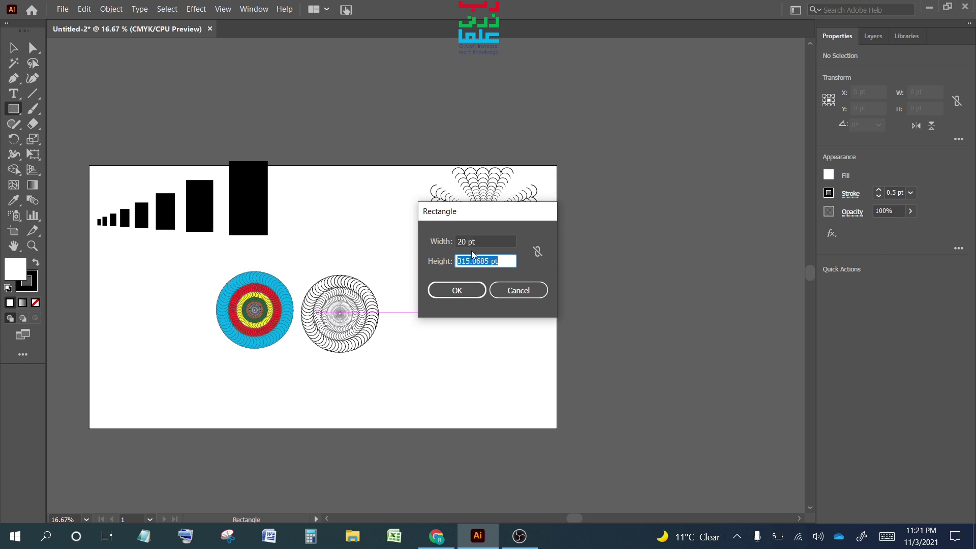
{"action": "type", "text": "20"}
{"action": "left_click", "coordinate": [456, 290]}
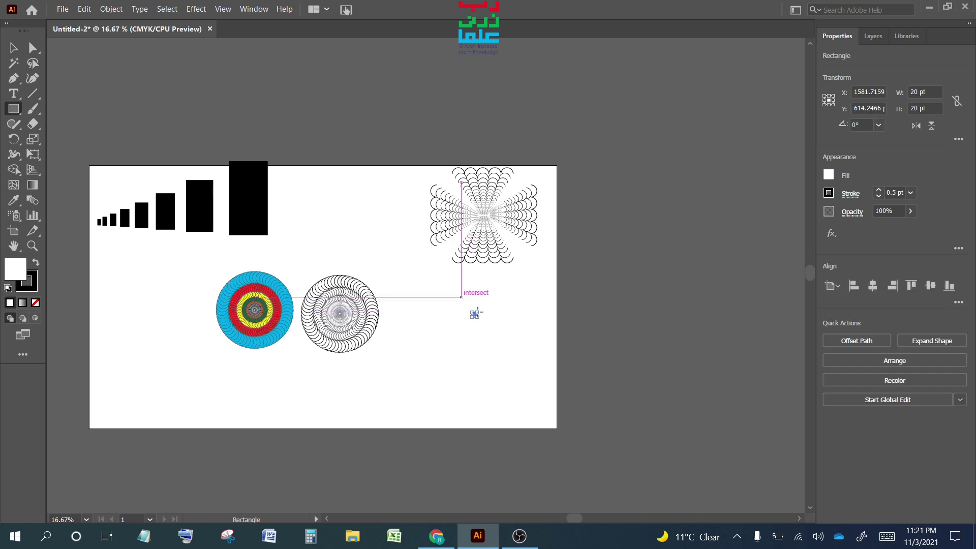
{"action": "left_click", "coordinate": [14, 48]}
{"action": "left_click", "coordinate": [472, 349]}
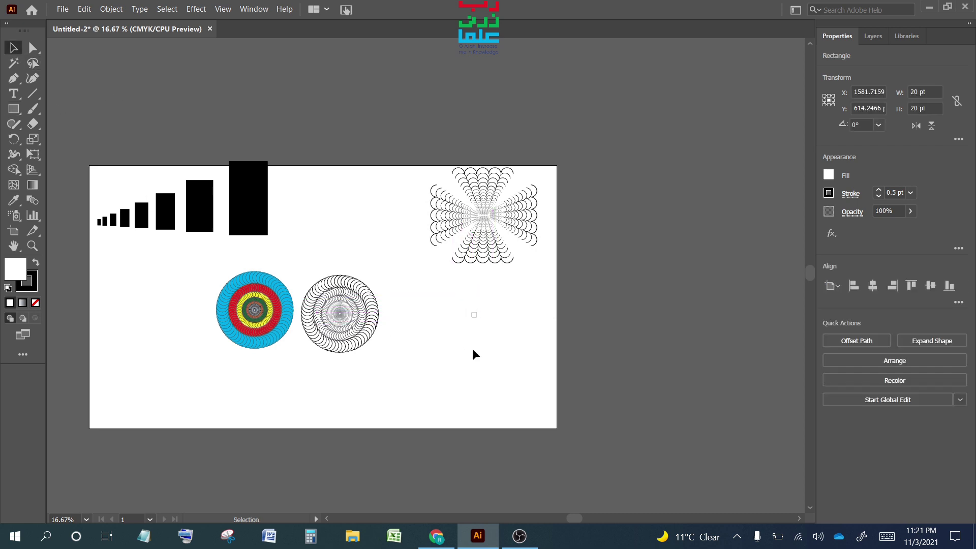
Step: Give the square a red fill and no stroke
{"action": "left_click", "coordinate": [474, 315]}
{"action": "left_click", "coordinate": [828, 174]}
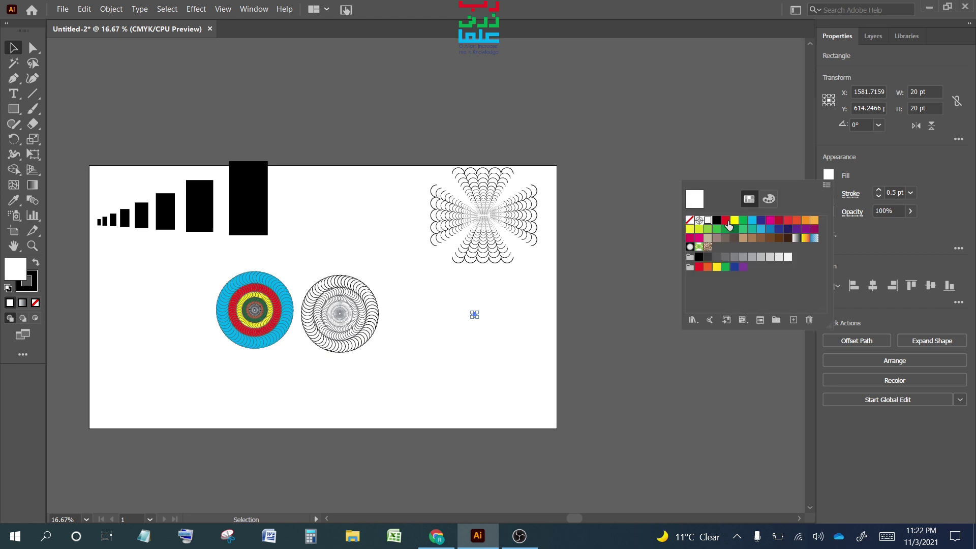
{"action": "left_click", "coordinate": [725, 220]}
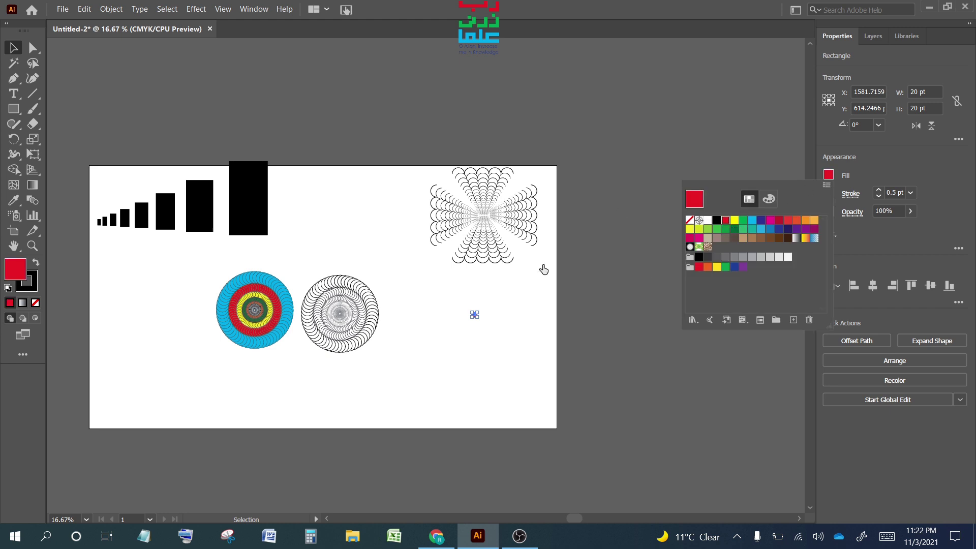
{"action": "key", "text": "Escape"}
{"action": "left_click", "coordinate": [828, 195]}
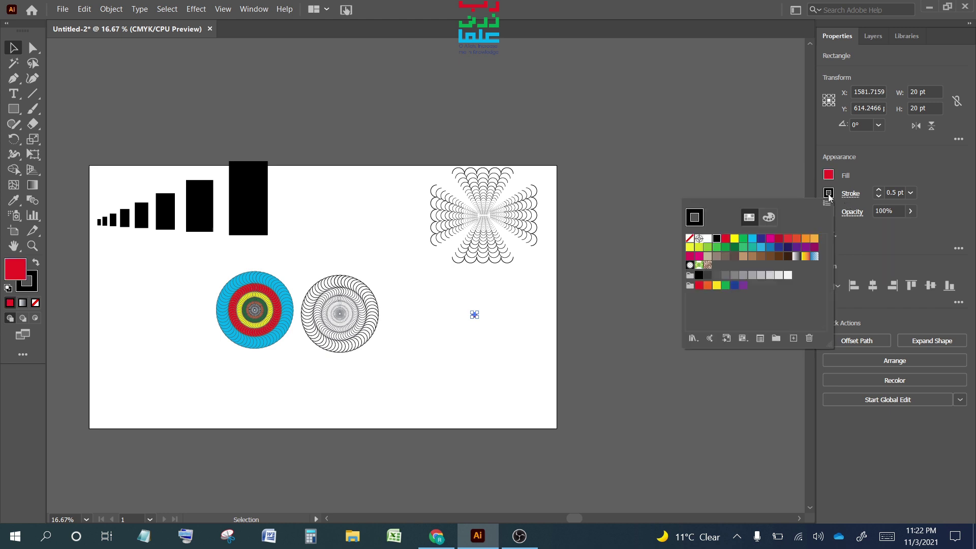
{"action": "left_click", "coordinate": [693, 217]}
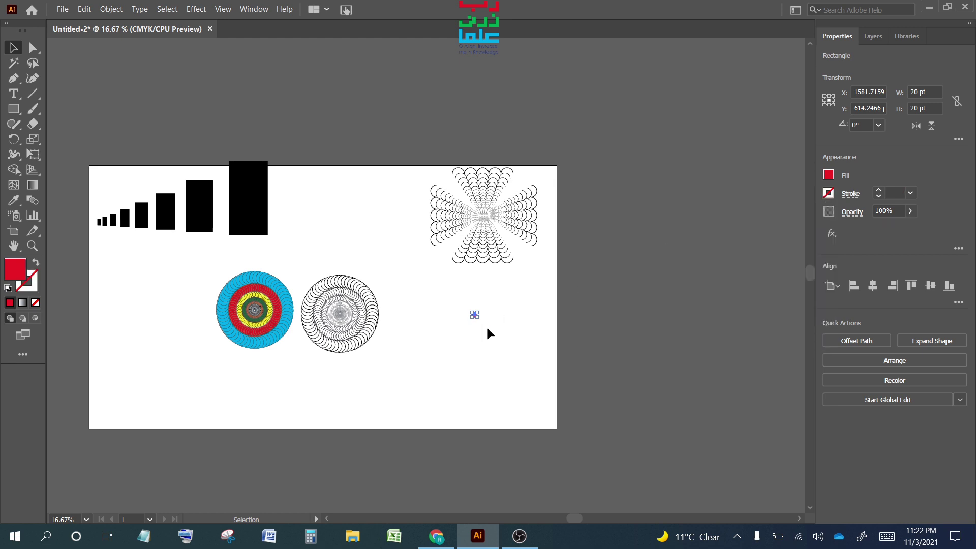
Step: Move the red square slightly to the left
{"action": "left_click", "coordinate": [477, 328]}
{"action": "mouse_move", "coordinate": [474, 315]}
{"action": "left_mouse_down"}
{"action": "mouse_move", "coordinate": [499, 316]}
{"action": "mouse_move", "coordinate": [483, 323]}
{"action": "left_mouse_up"}
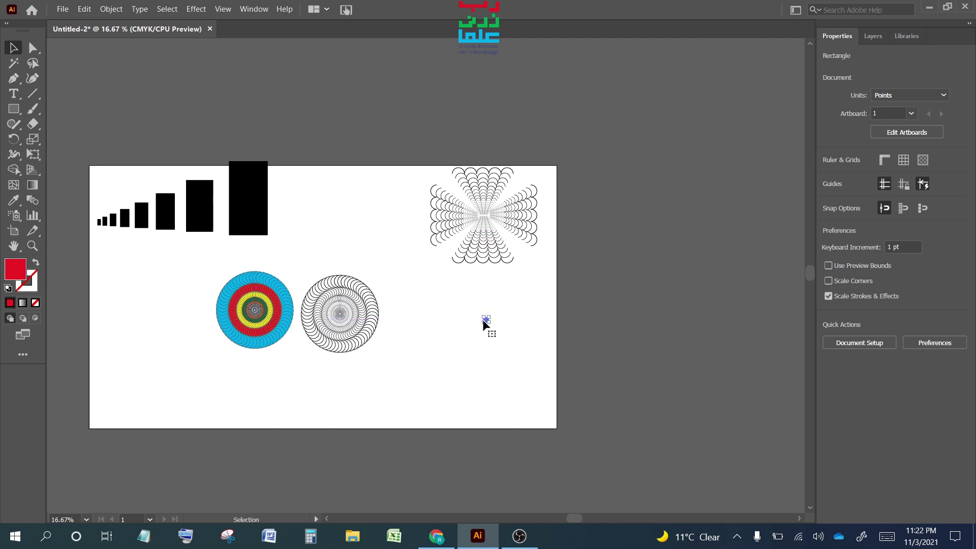
{"action": "scroll", "coordinate": [484, 331], "scroll_direction": "up", "scroll_amount": 4}
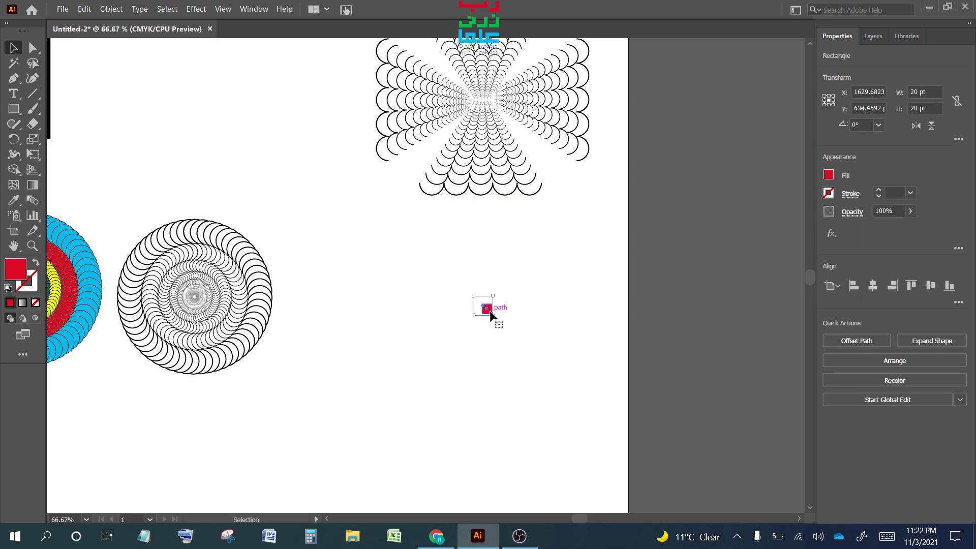
{"action": "scroll", "coordinate": [496, 314], "scroll_direction": "down", "scroll_amount": 2}
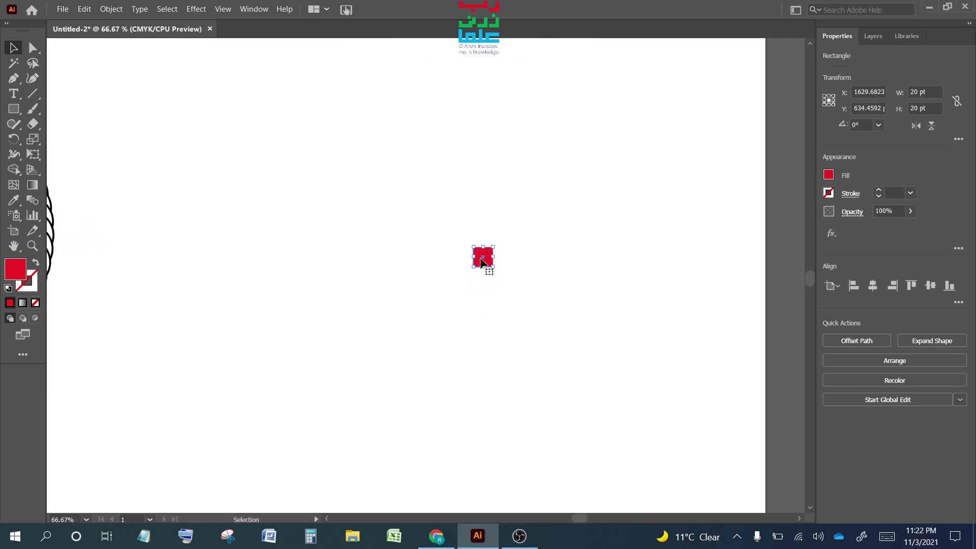
{"action": "left_click_drag", "start_coordinate": [482, 261], "coordinate": [435, 262]}
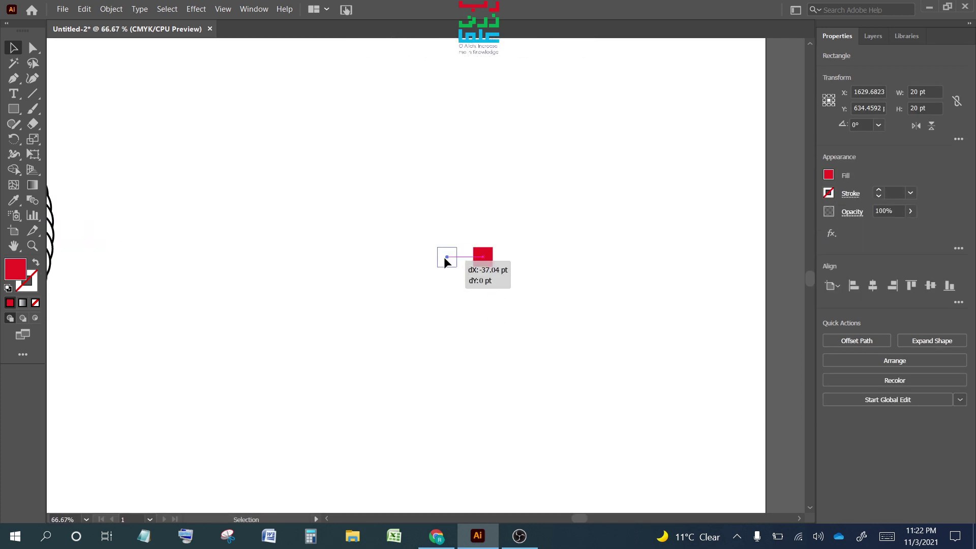
Step: Rotate copies of the red square every 15° around a point below it into a 24-square ring
{"action": "left_click", "coordinate": [10, 139]}
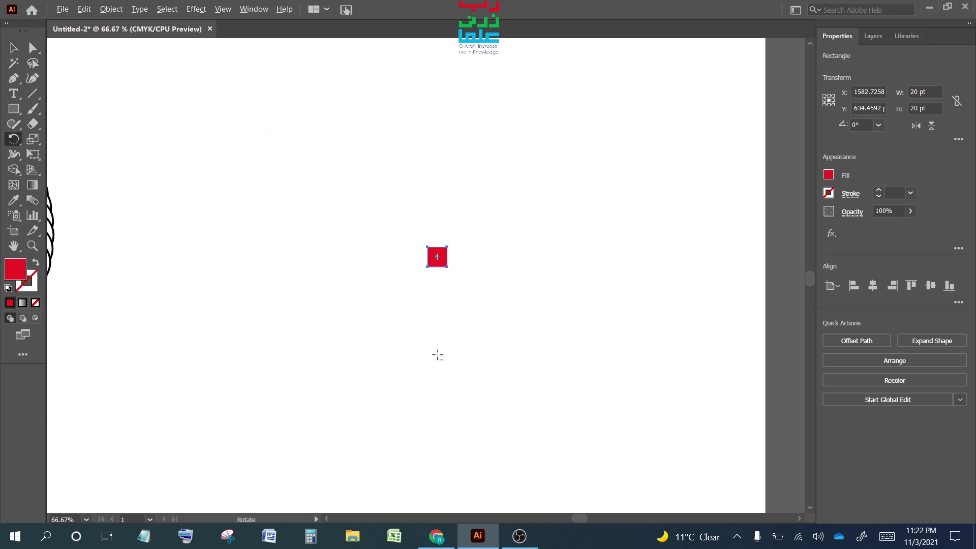
{"action": "left_click", "coordinate": [437, 355], "text": "alt"}
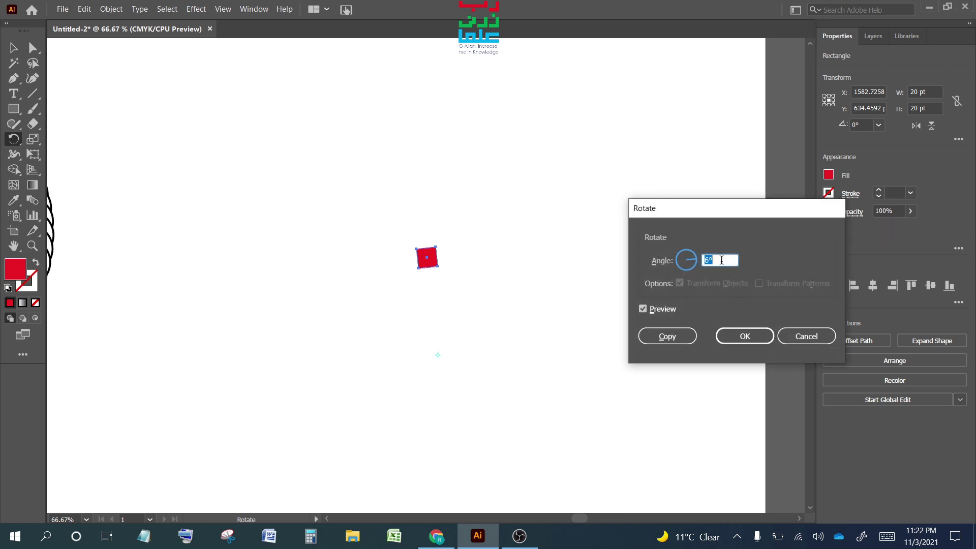
{"action": "key", "text": "Up"}
{"action": "key", "text": "Up"}
{"action": "key", "text": "Up"}
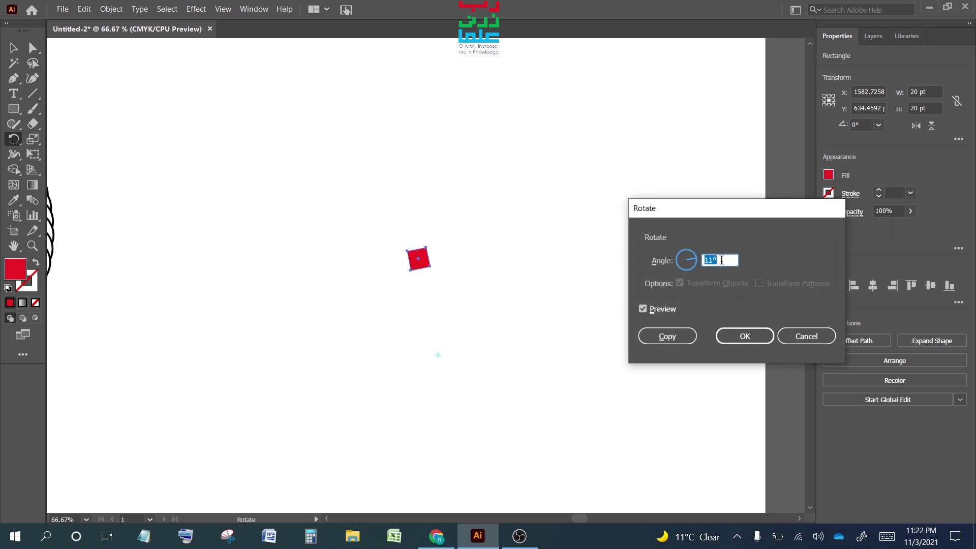
{"action": "key", "text": "Up"}
{"action": "key", "text": "Up"}
{"action": "key", "text": "Up"}
{"action": "key", "text": "Up"}
{"action": "left_click", "coordinate": [683, 333]}
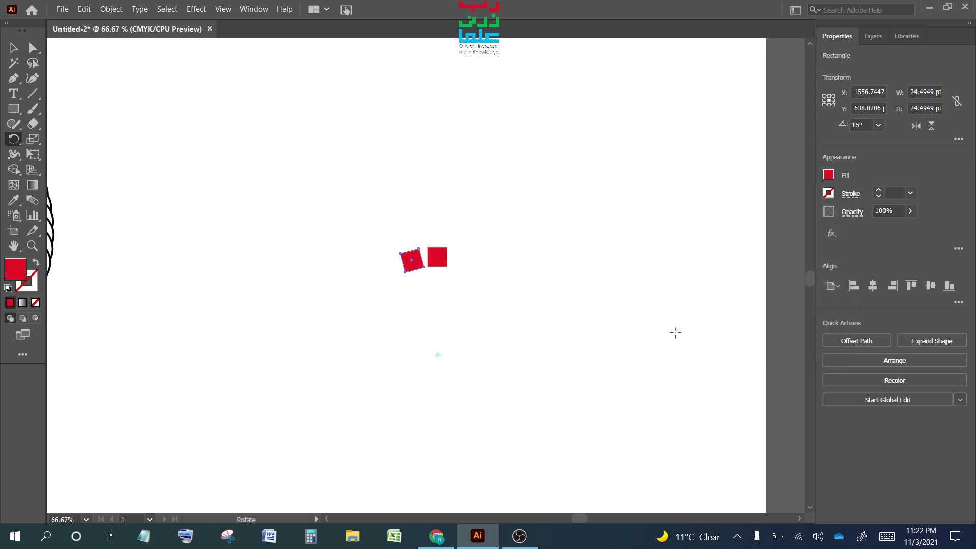
{"action": "key", "text": "ctrl+d"}
{"action": "key", "text": "ctrl+d"}
{"action": "key", "text": "ctrl+d"}
{"action": "key", "text": "ctrl+d"}
{"action": "key", "text": "ctrl+d"}
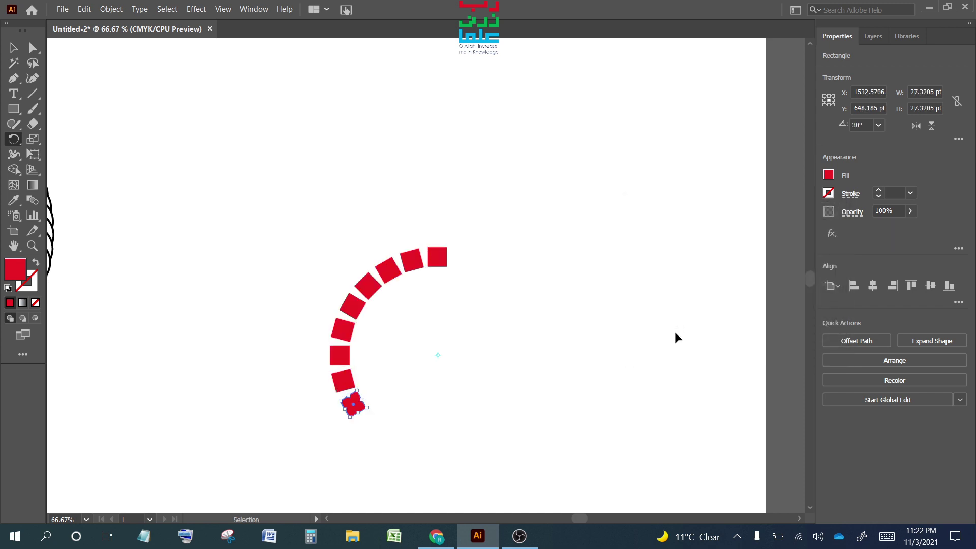
{"action": "key", "text": "ctrl+d"}
{"action": "key", "text": "ctrl+d"}
{"action": "key", "text": "ctrl+d"}
{"action": "key", "text": "ctrl+d"}
{"action": "key", "text": "ctrl+d"}
{"action": "key", "text": "ctrl+d"}
{"action": "key", "text": "ctrl+d"}
{"action": "key", "text": "ctrl+d"}
{"action": "key", "text": "ctrl+d"}
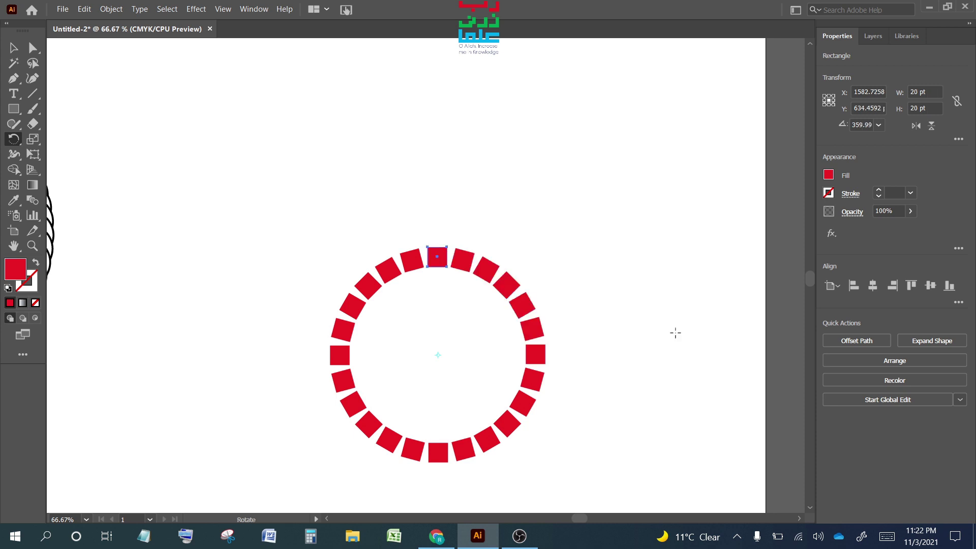
{"action": "key", "text": "ctrl+d"}
{"action": "key", "text": "ctrl+z"}
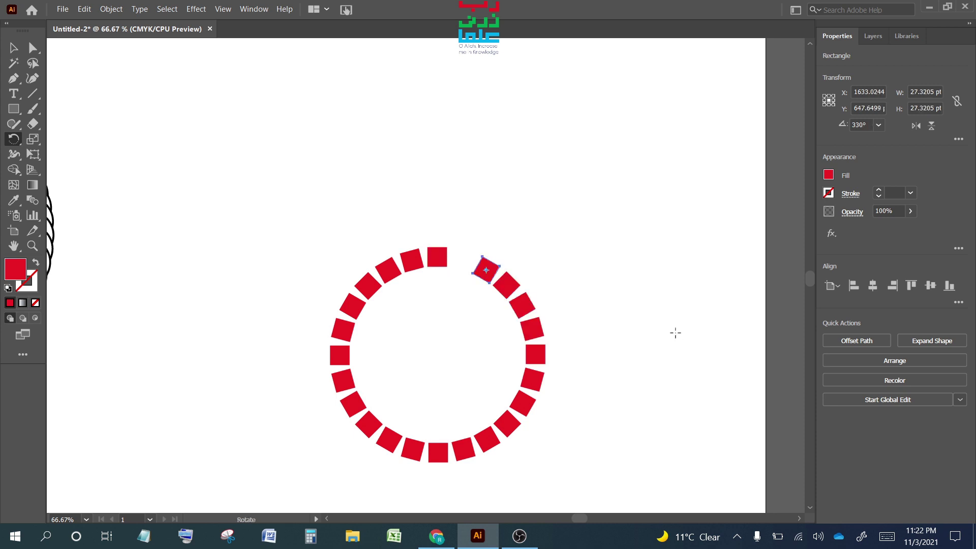
{"action": "key", "text": "ctrl+d"}
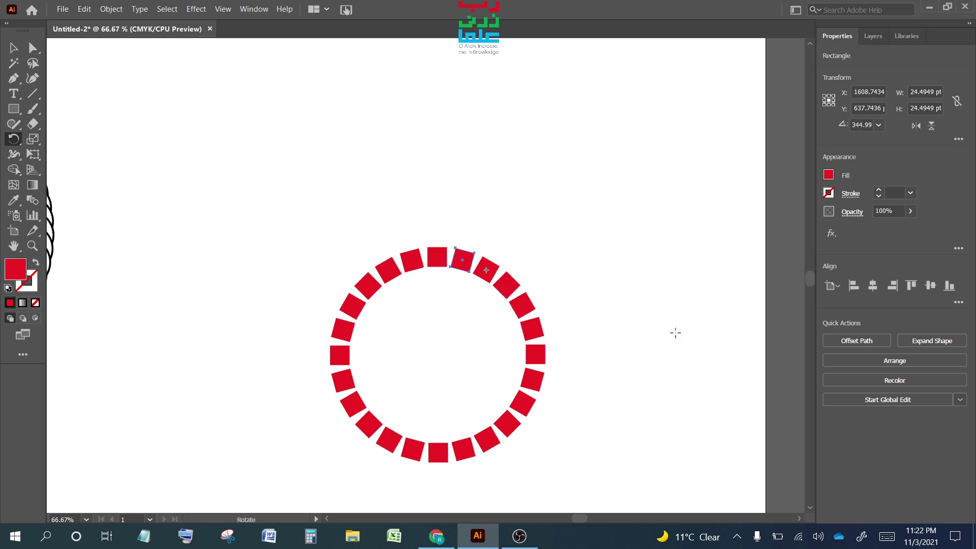
{"action": "left_click", "coordinate": [14, 48]}
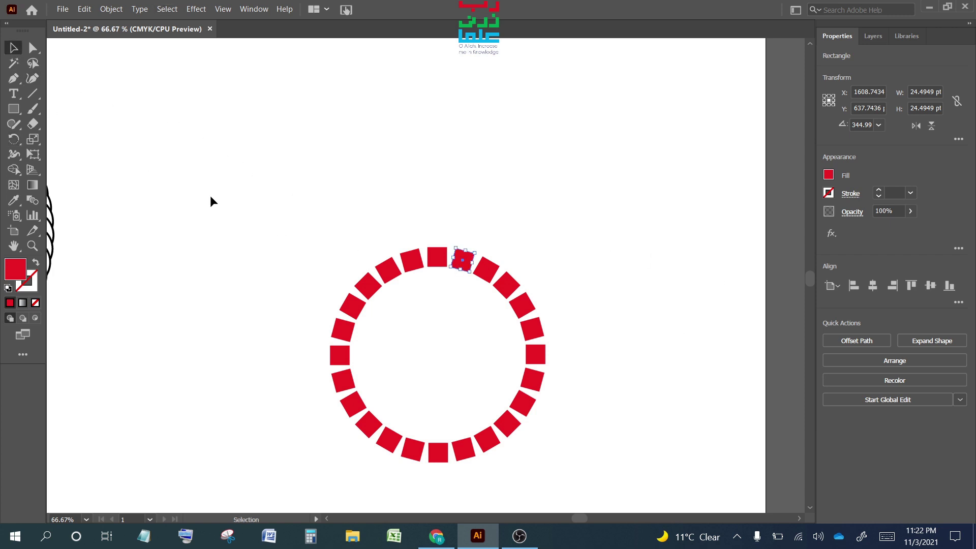
Step: Select the square ring and try a smaller scaled copy, then undo and cancel it
{"action": "left_click_drag", "start_coordinate": [204, 201], "coordinate": [577, 471]}
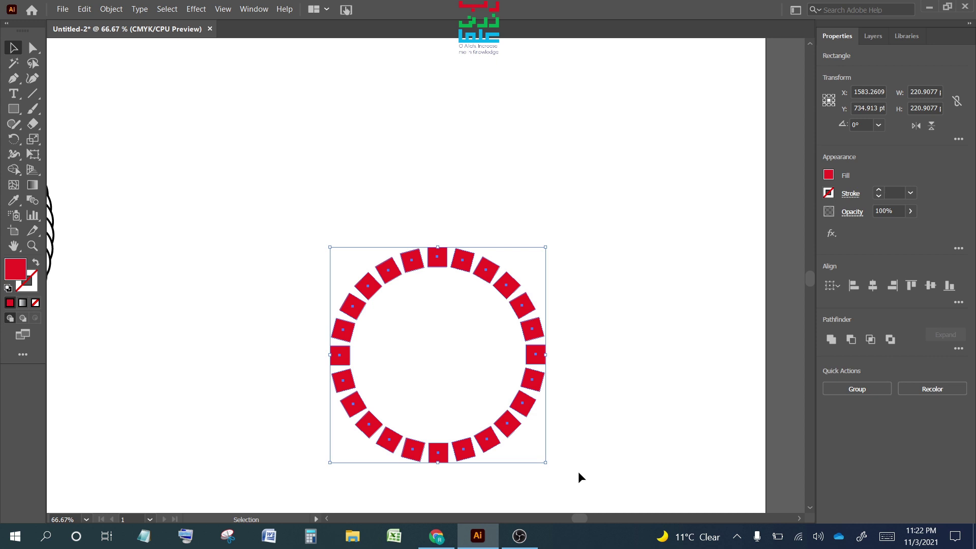
{"action": "double_click", "coordinate": [33, 139]}
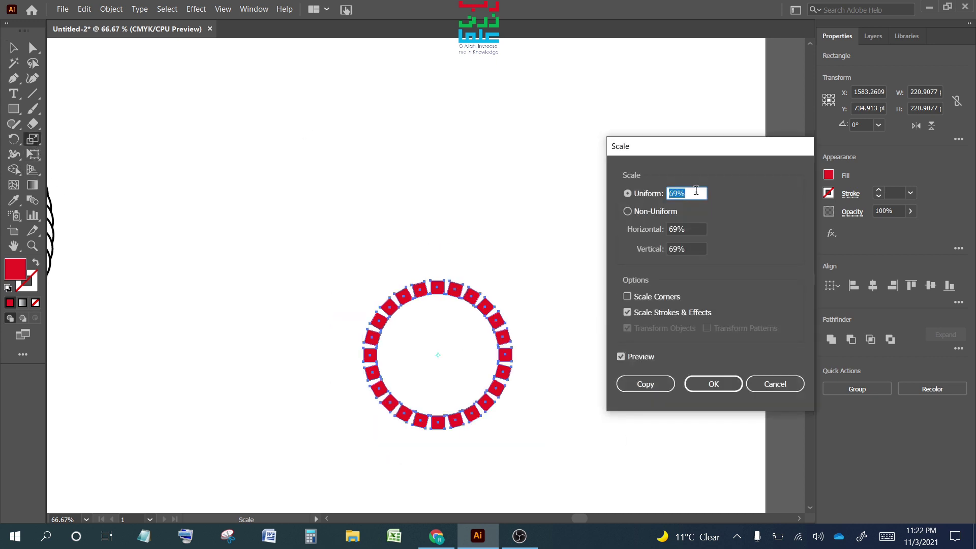
{"action": "key", "text": "Down"}
{"action": "key", "text": "Down"}
{"action": "key", "text": "Down"}
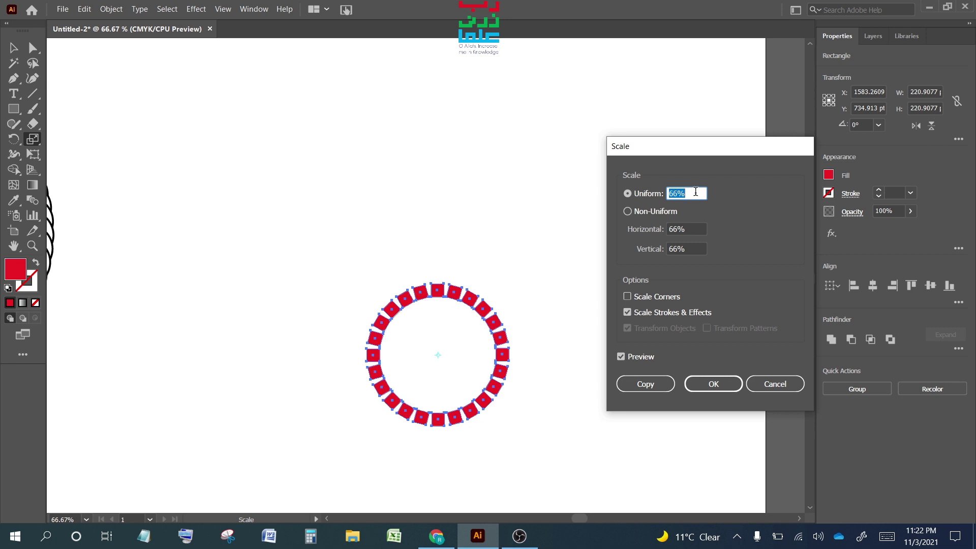
{"action": "key", "text": "Down"}
{"action": "left_click", "coordinate": [644, 386]}
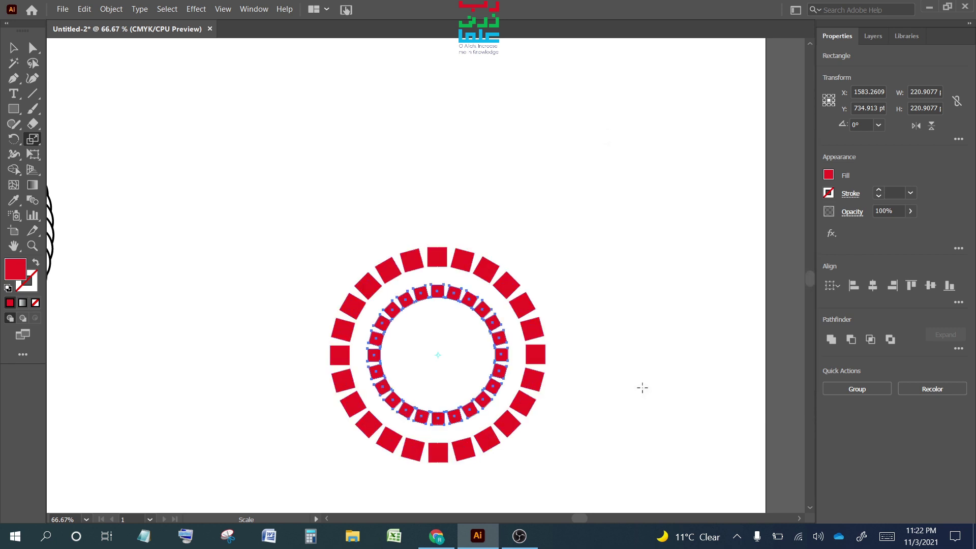
{"action": "key", "text": "ctrl+z"}
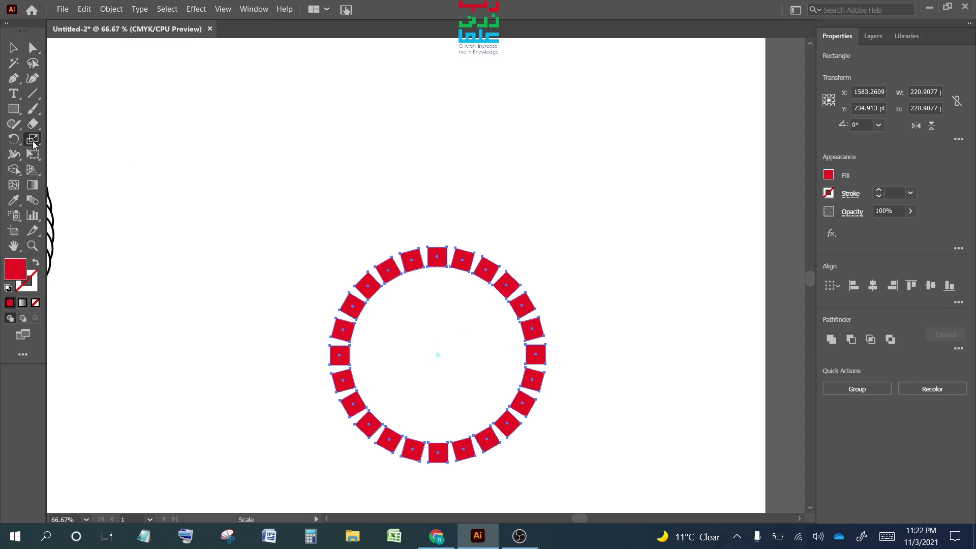
{"action": "double_click", "coordinate": [33, 140]}
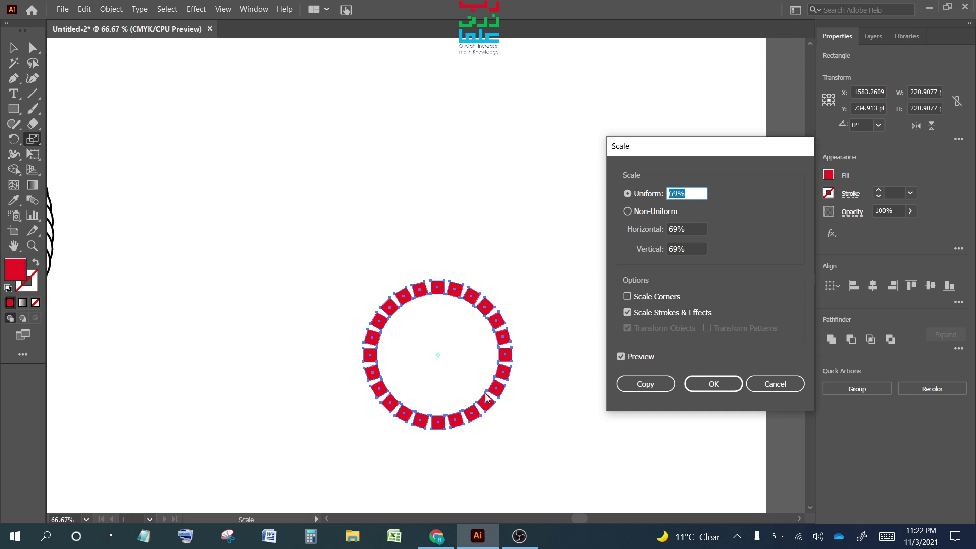
{"action": "left_click", "coordinate": [774, 384]}
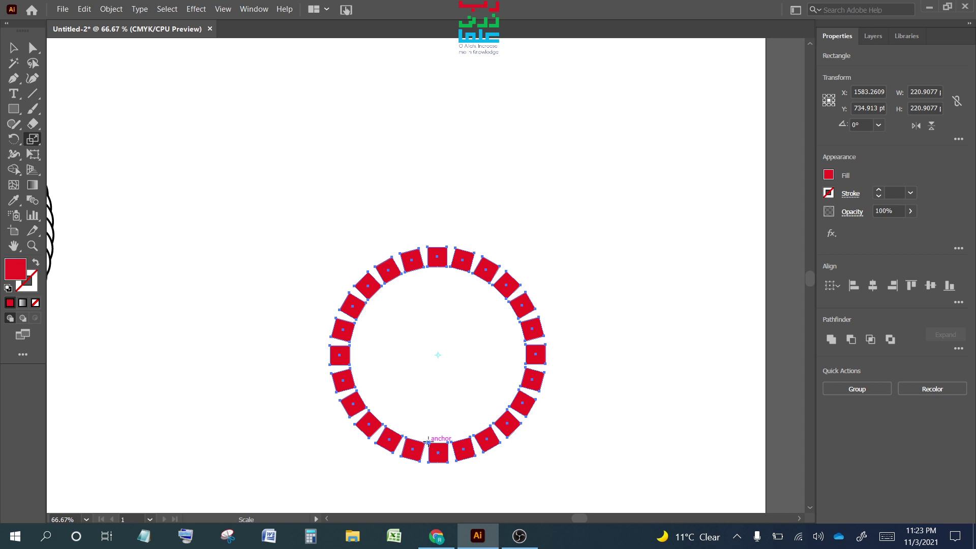
Step: Try scaling the ring at about 70% from its bottom point, then undo it
{"action": "left_click", "coordinate": [428, 441], "text": "alt"}
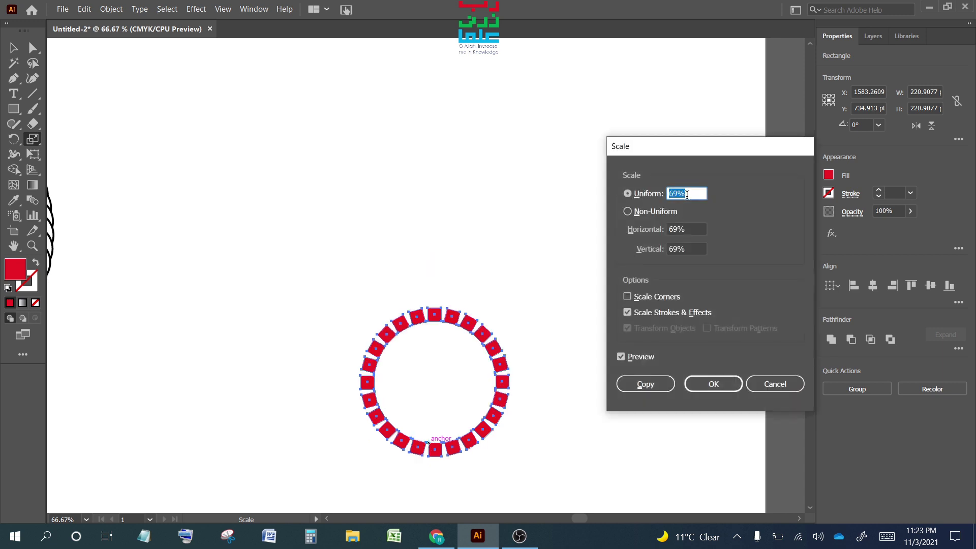
{"action": "key", "text": "Up"}
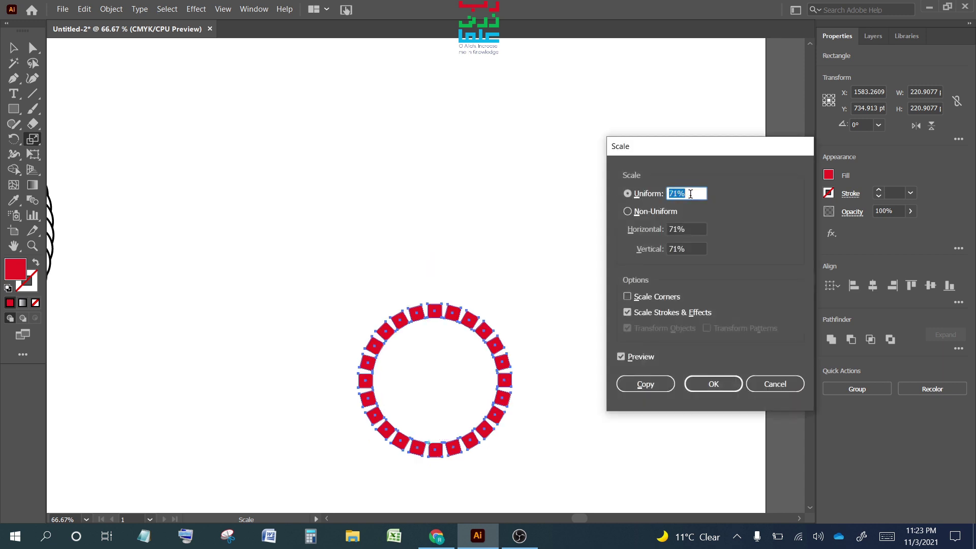
{"action": "key", "text": "Up"}
{"action": "key", "text": "Up"}
{"action": "key", "text": "Up"}
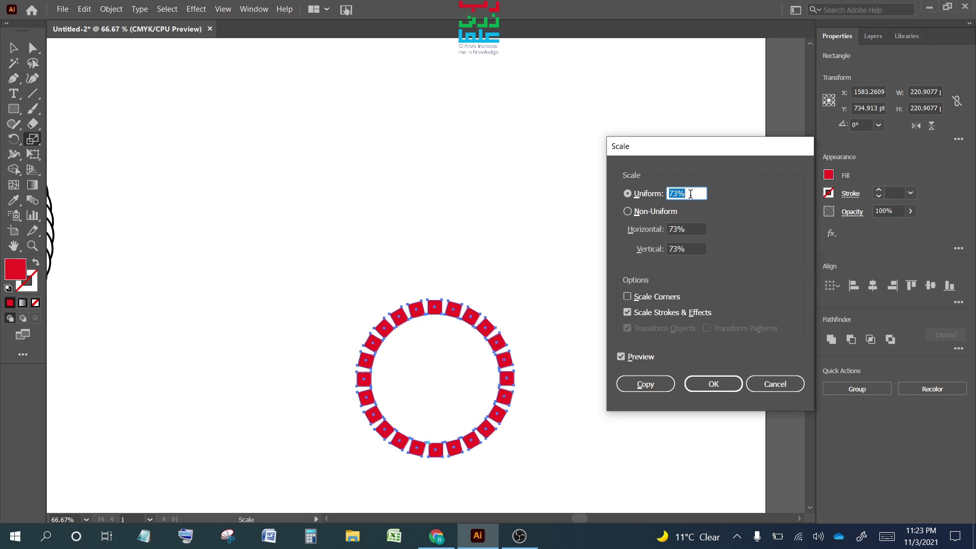
{"action": "key", "text": "Down"}
{"action": "key", "text": "Down"}
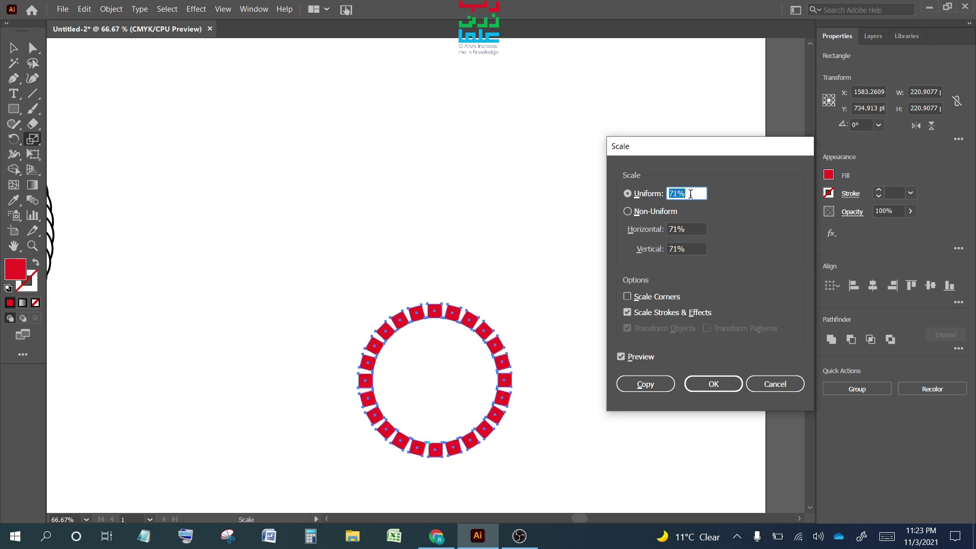
{"action": "key", "text": "Down"}
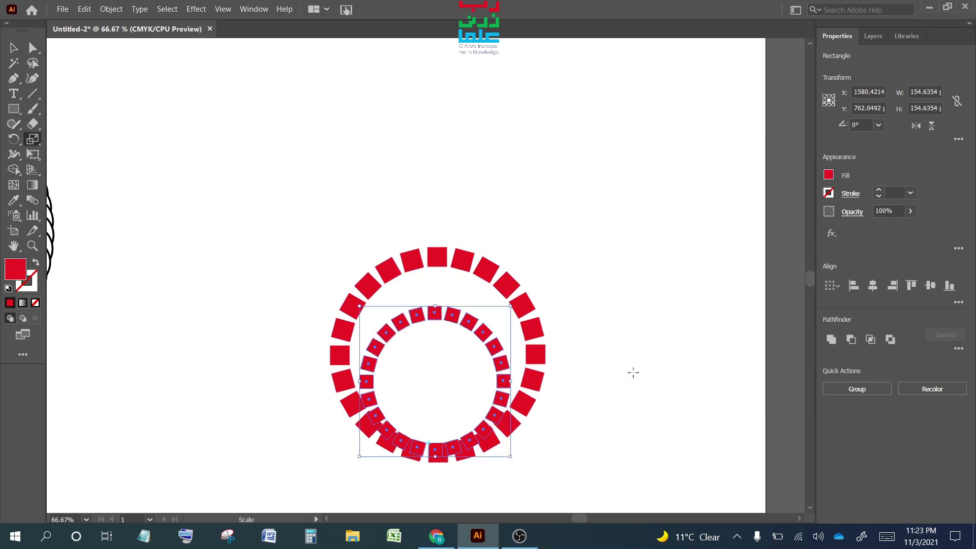
{"action": "key", "text": "ctrl+z"}
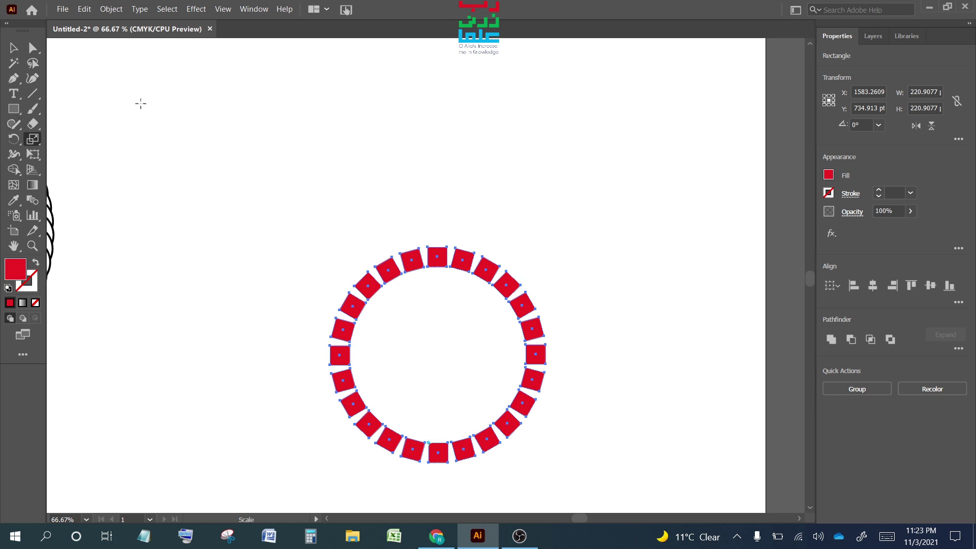
Step: Add a 74% scaled copy inside the square ring and repeat it twice
{"action": "left_click", "coordinate": [14, 48]}
{"action": "left_click_drag", "start_coordinate": [204, 162], "coordinate": [587, 478]}
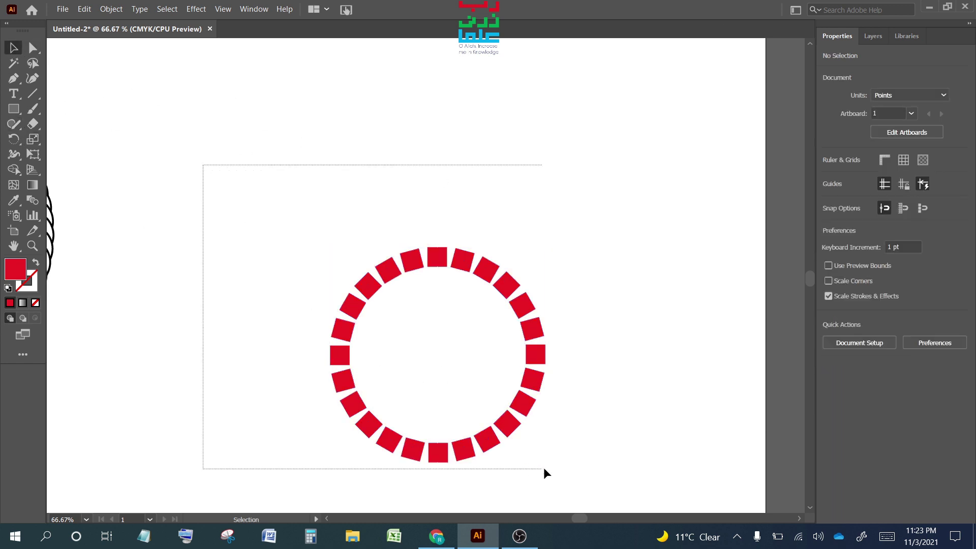
{"action": "double_click", "coordinate": [33, 140]}
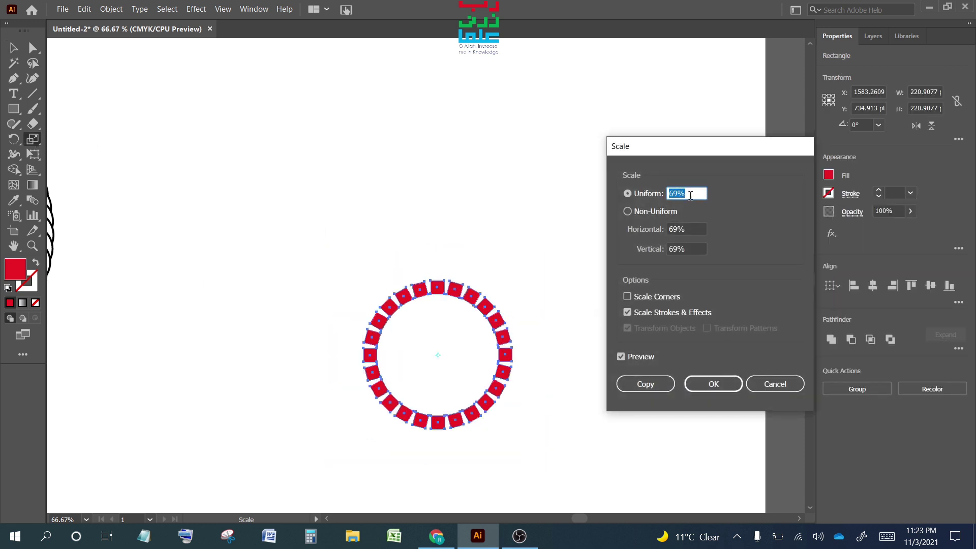
{"action": "scroll", "coordinate": [690, 195], "scroll_direction": "up", "scroll_amount": 5}
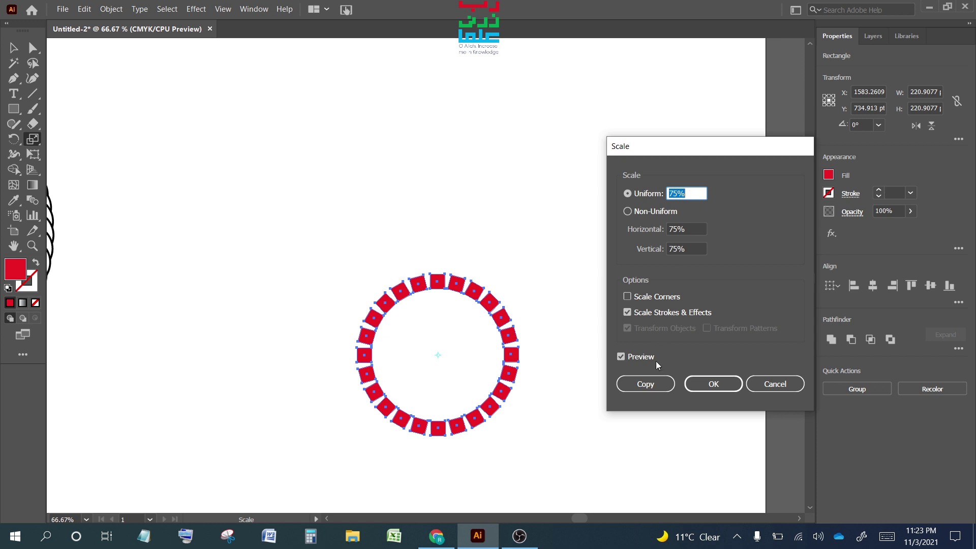
{"action": "left_click", "coordinate": [644, 384]}
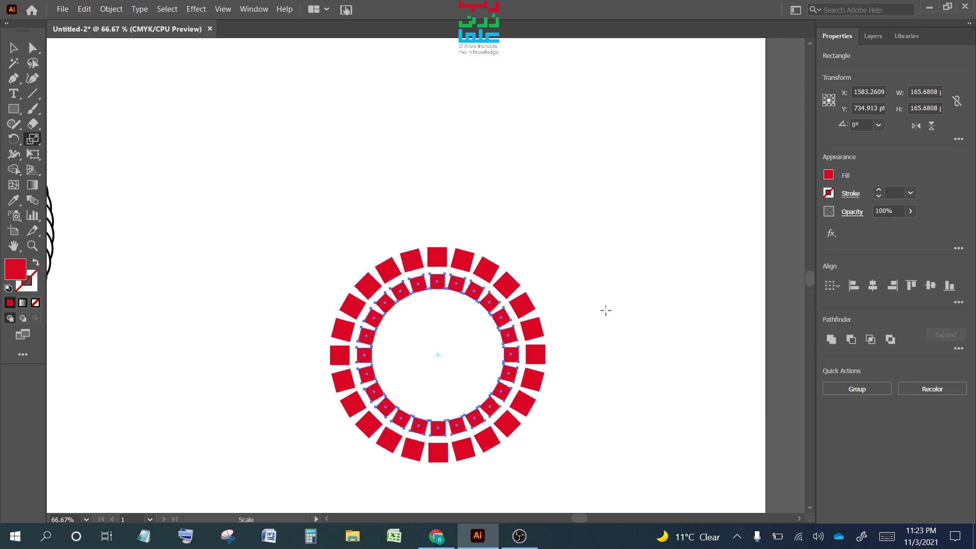
{"action": "key", "text": "ctrl+d"}
{"action": "key", "text": "ctrl+d"}
{"action": "key", "text": "ctrl+d"}
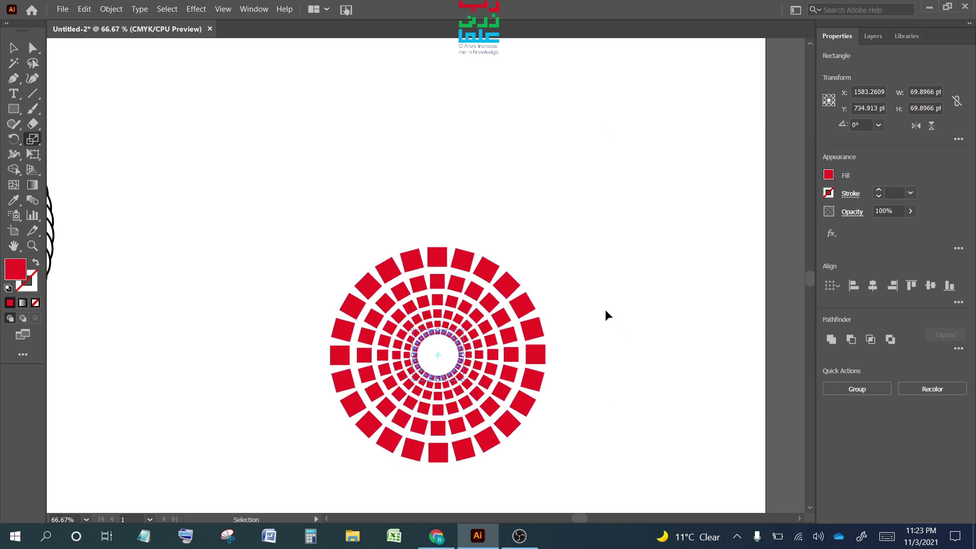
{"action": "key", "text": "ctrl+d"}
{"action": "key", "text": "ctrl+d"}
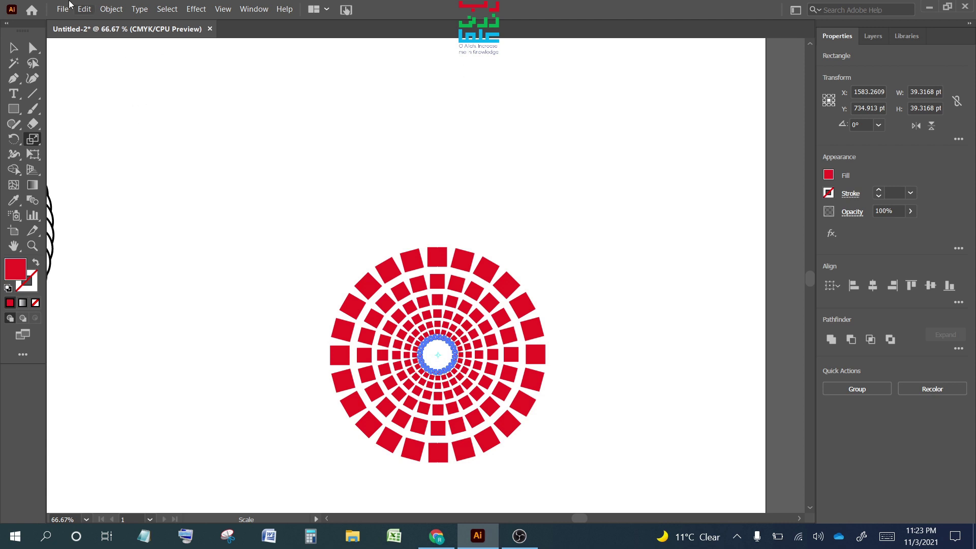
Step: Select the squares of the ring design and delete them
{"action": "key", "text": "v"}
{"action": "left_click", "coordinate": [176, 251]}
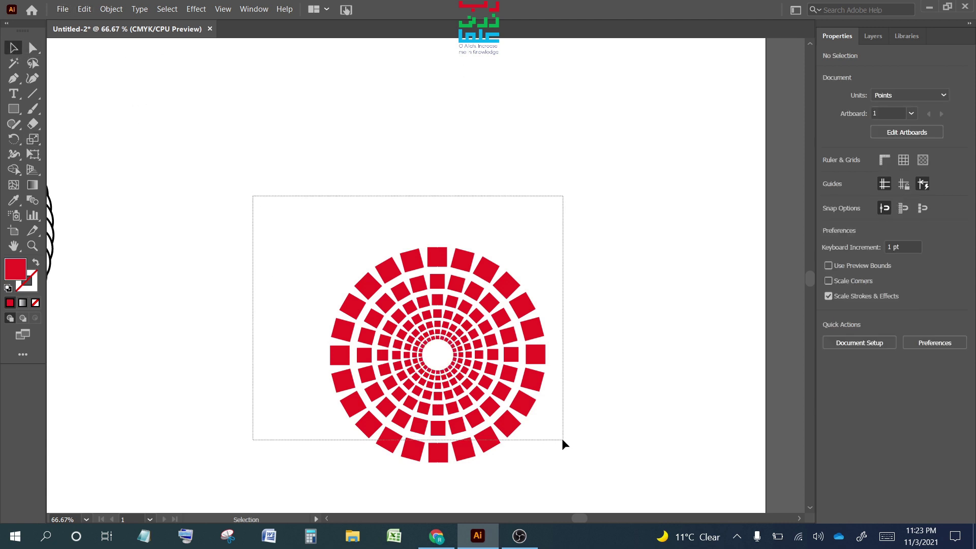
{"action": "left_click_drag", "start_coordinate": [274, 245], "coordinate": [562, 438]}
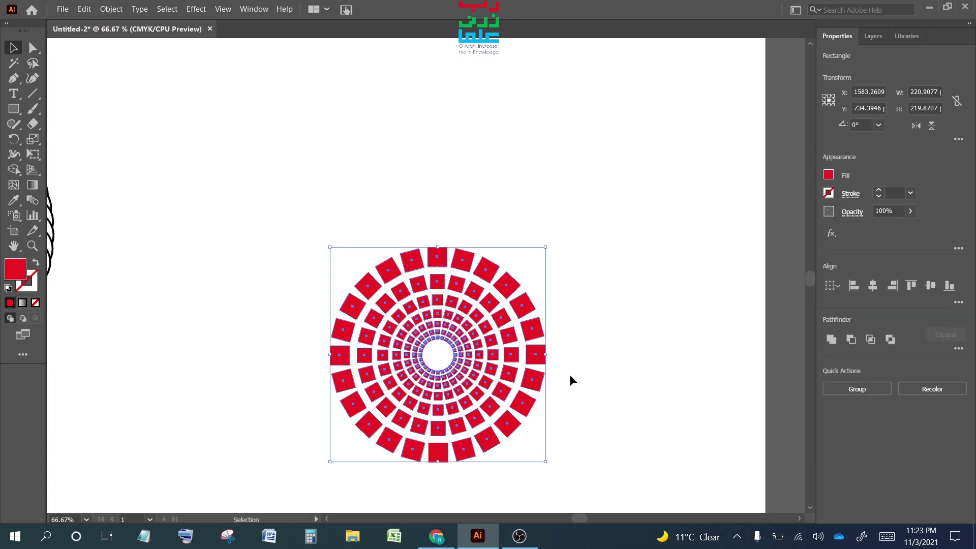
{"action": "key", "text": "Delete"}
Step: Delete the leftover red square from the artboard
{"action": "left_click", "coordinate": [438, 453]}
{"action": "scroll", "coordinate": [496, 519], "scroll_direction": "down", "scroll_amount": 3}
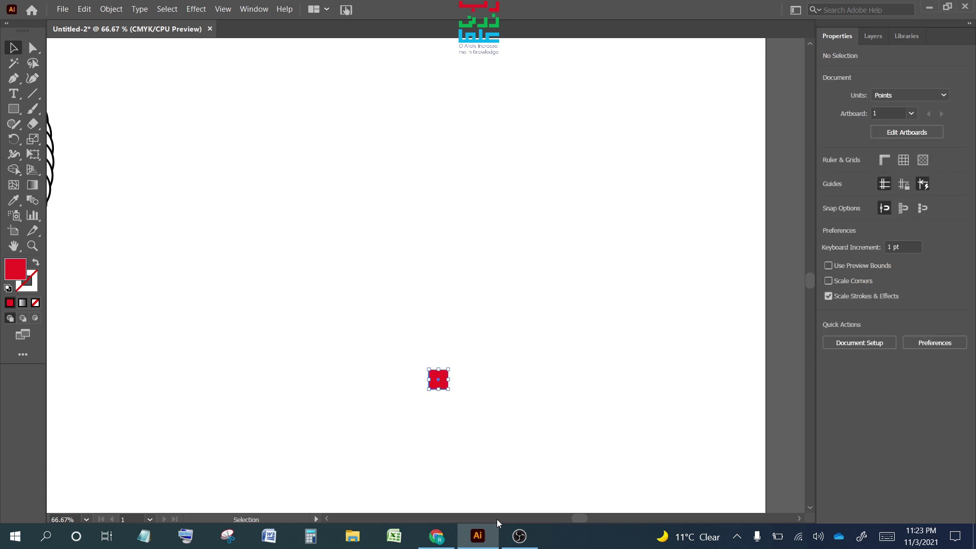
{"action": "key", "text": "Delete"}
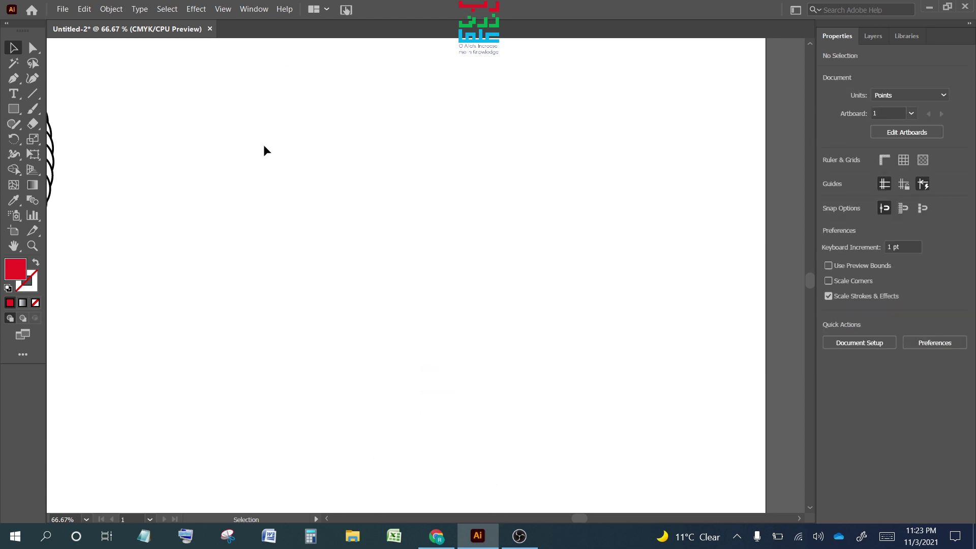
{"action": "scroll", "coordinate": [66, 206], "scroll_direction": "up", "scroll_amount": 2}
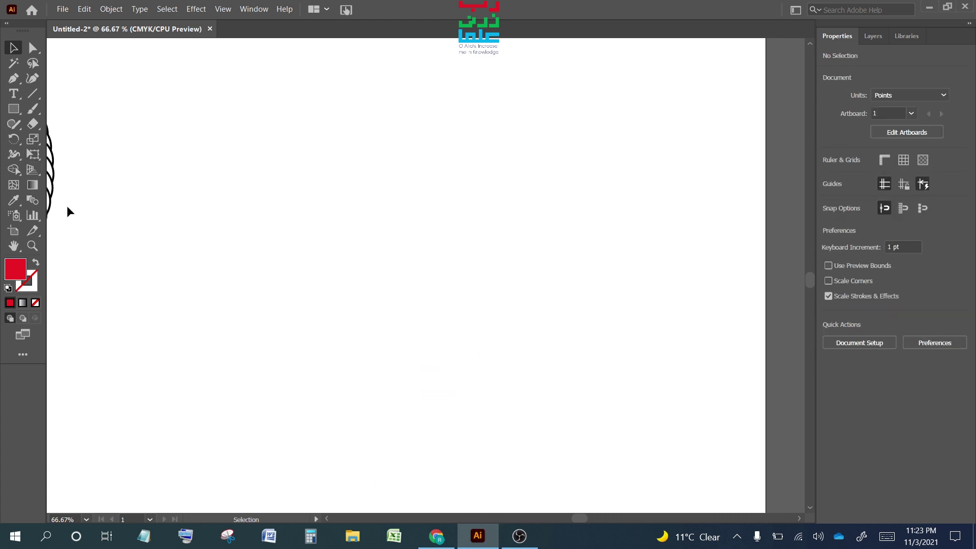
Step: Draw a 50 x 50 pt circle and swap fill and stroke for a red outline
{"action": "left_click", "coordinate": [14, 109]}
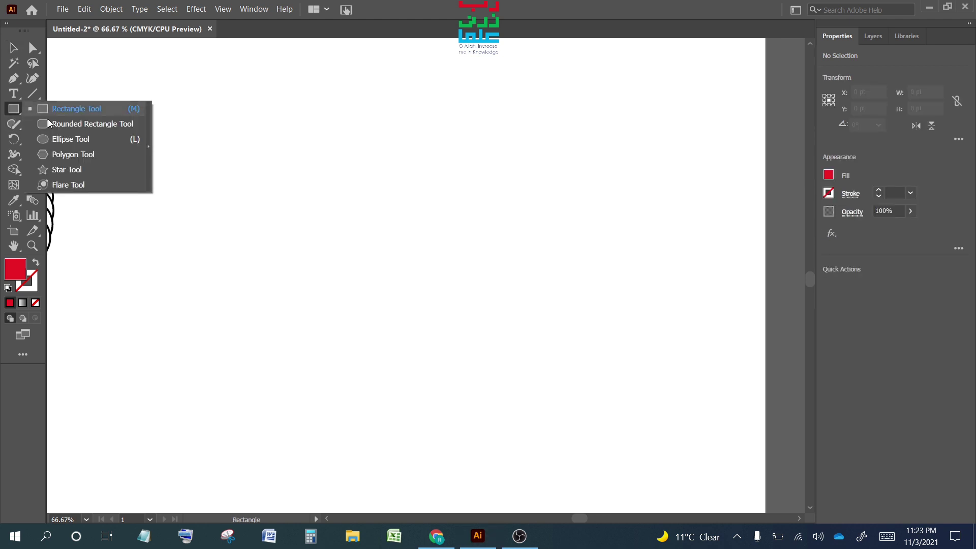
{"action": "left_click", "coordinate": [66, 140]}
{"action": "left_click", "coordinate": [440, 270]}
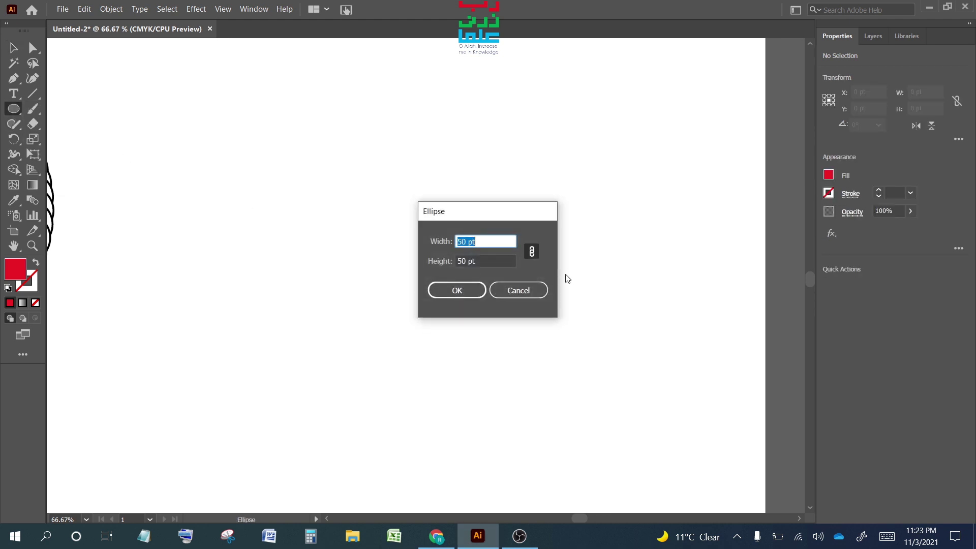
{"action": "left_click", "coordinate": [467, 289]}
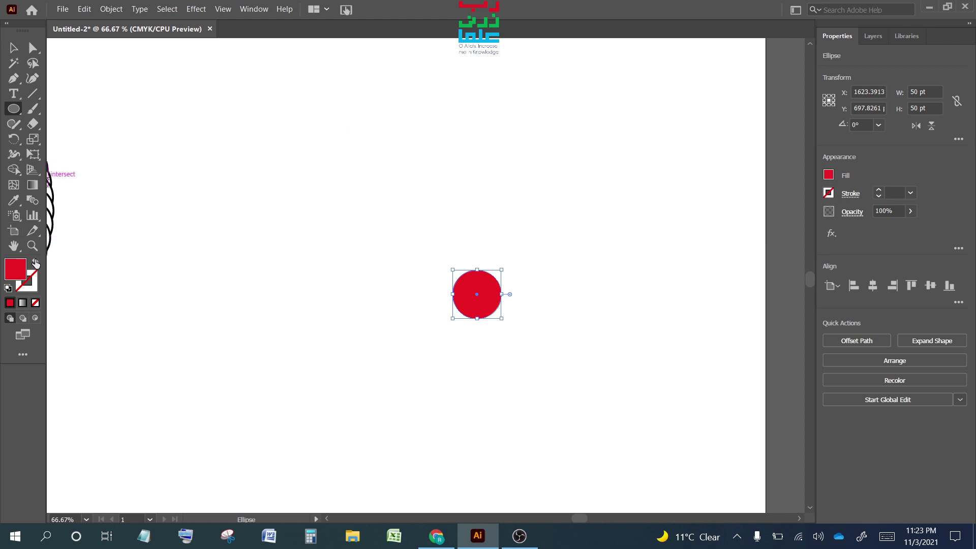
{"action": "key", "text": "shift+x"}
Step: Nest repeated 75% scaled copies of the circle toward its bottom point
{"action": "left_click", "coordinate": [13, 47]}
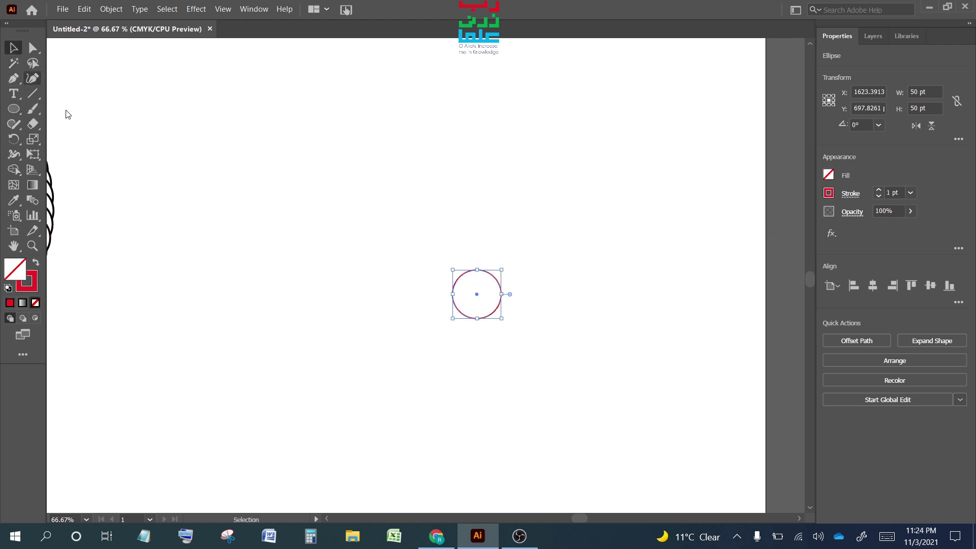
{"action": "left_click", "coordinate": [440, 296]}
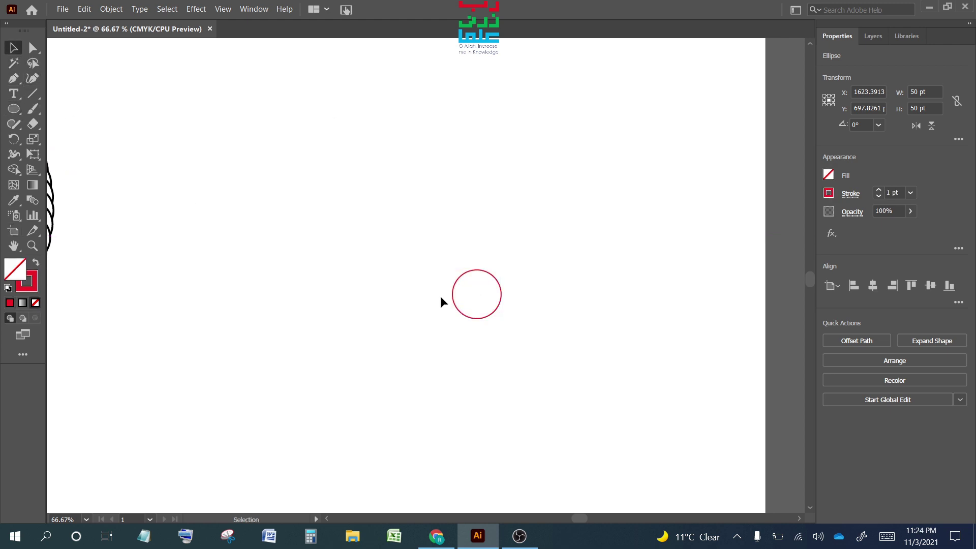
{"action": "left_click", "coordinate": [484, 274]}
{"action": "key", "text": "s"}
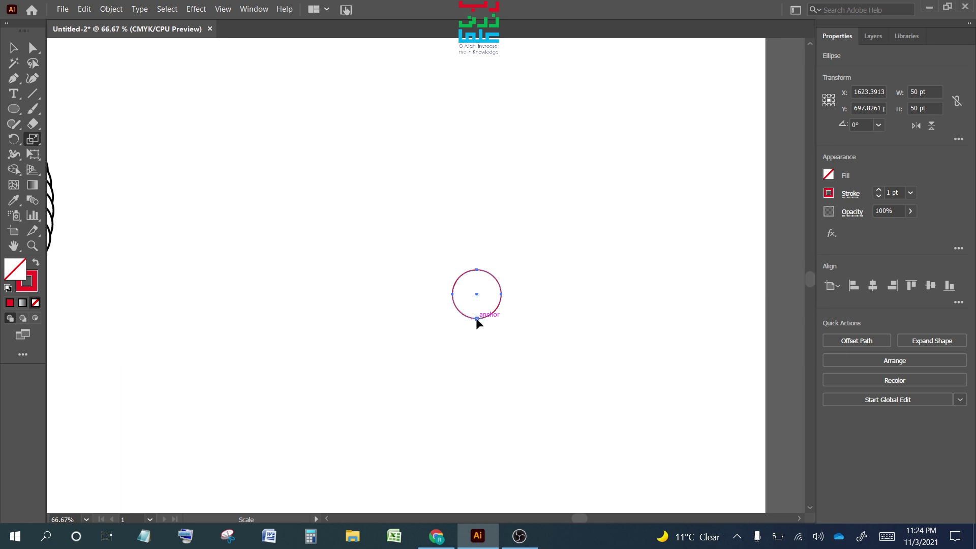
{"action": "left_click", "coordinate": [476, 318], "text": "alt"}
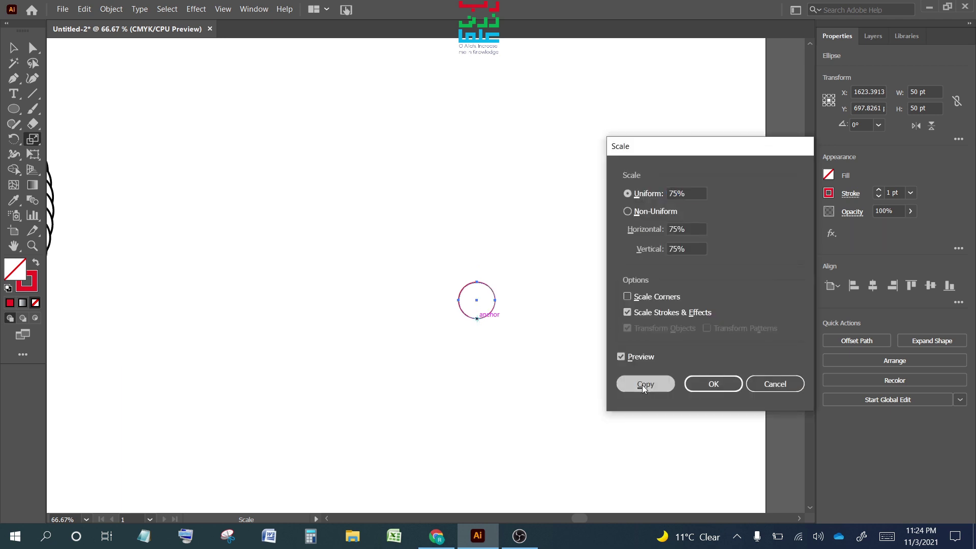
{"action": "left_click", "coordinate": [644, 384]}
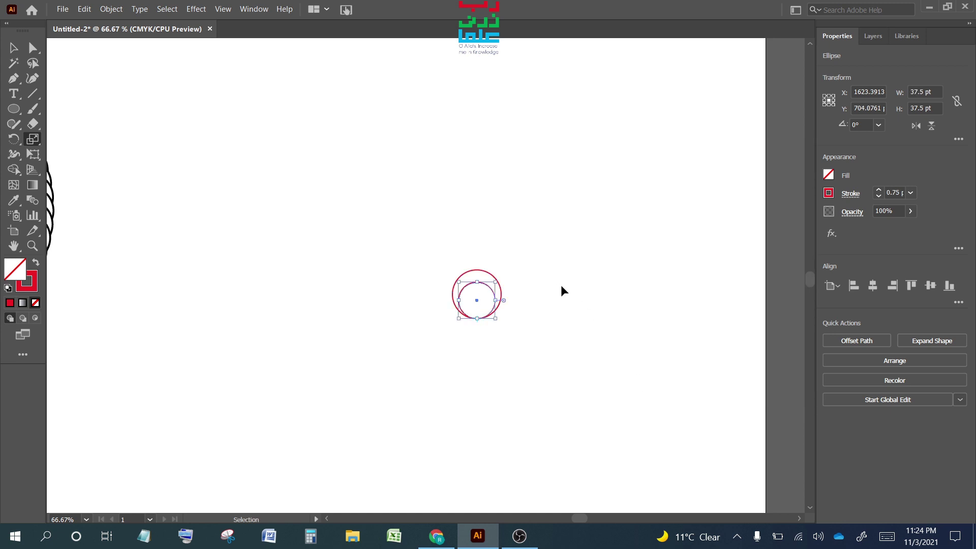
{"action": "key", "text": "ctrl+d"}
{"action": "key", "text": "ctrl+d"}
{"action": "key", "text": "ctrl+d"}
{"action": "key", "text": "ctrl+d"}
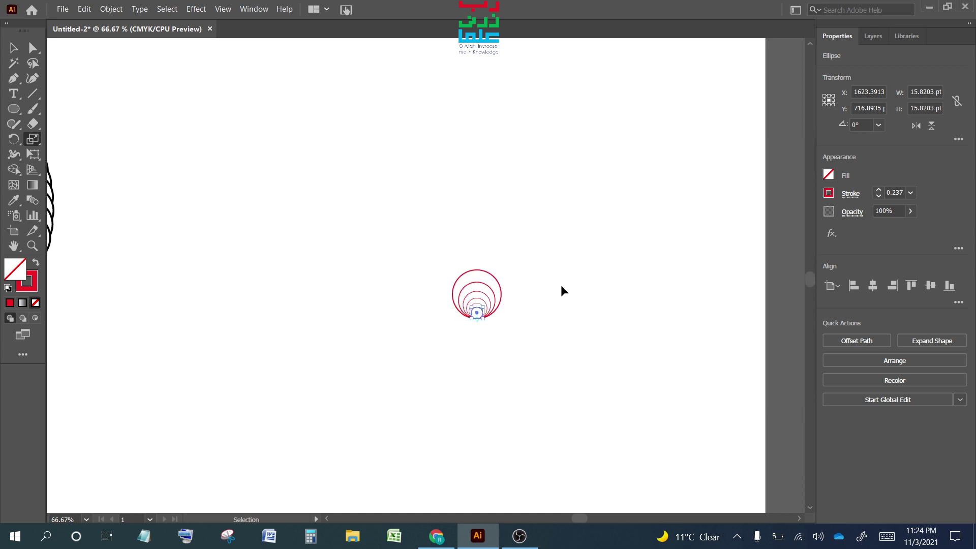
Step: Move the nested circles up near the top of the artboard
{"action": "key", "text": "v"}
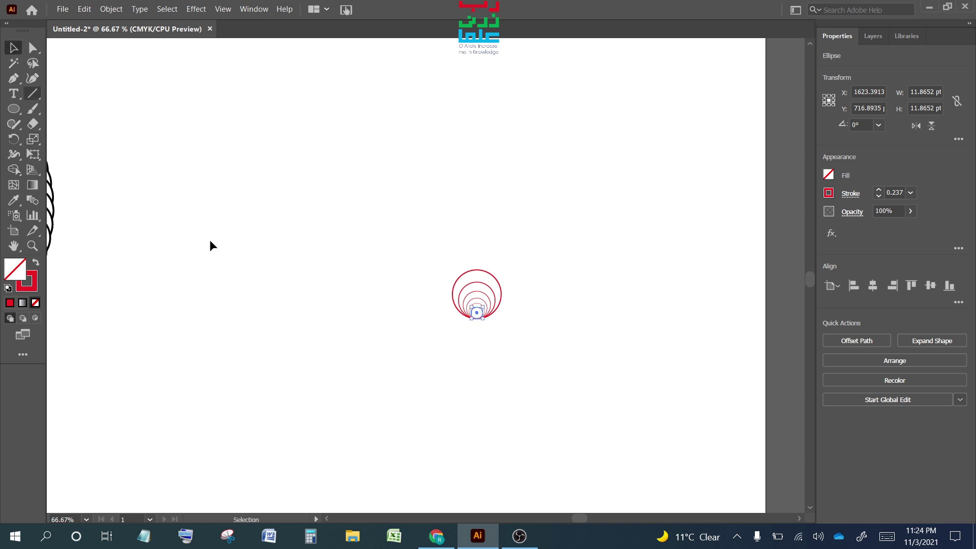
{"action": "left_click_drag", "start_coordinate": [354, 234], "coordinate": [585, 385]}
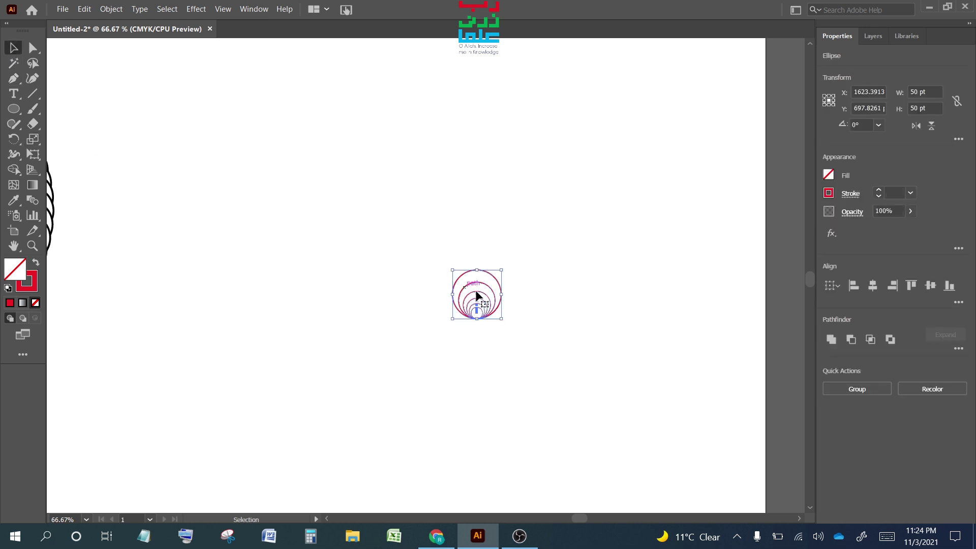
{"action": "left_click_drag", "start_coordinate": [475, 299], "coordinate": [373, 122]}
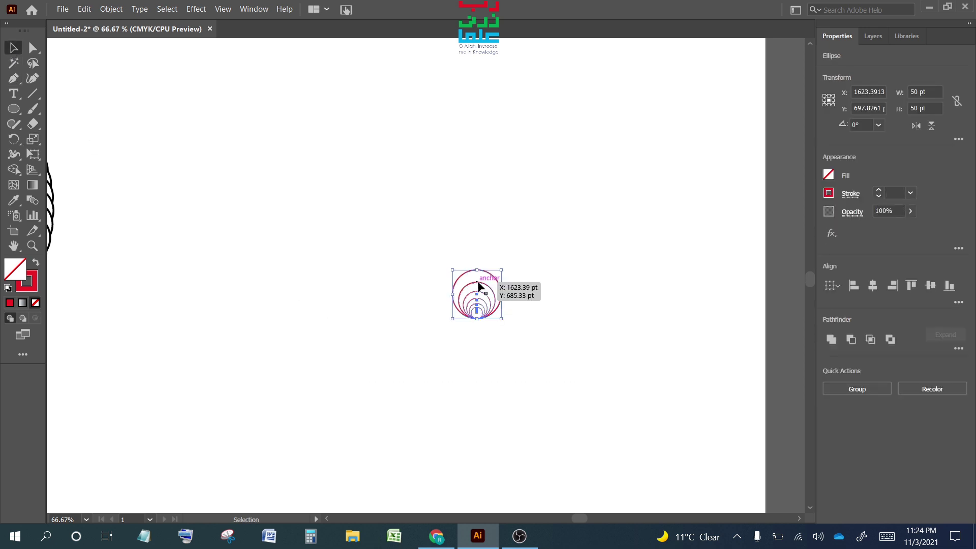
{"action": "left_click", "coordinate": [397, 187]}
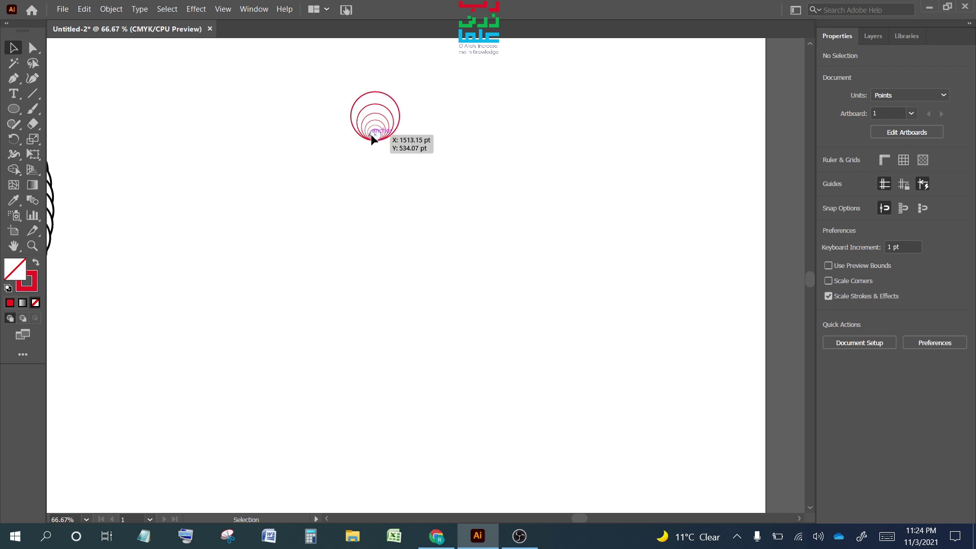
{"action": "left_click", "coordinate": [14, 108]}
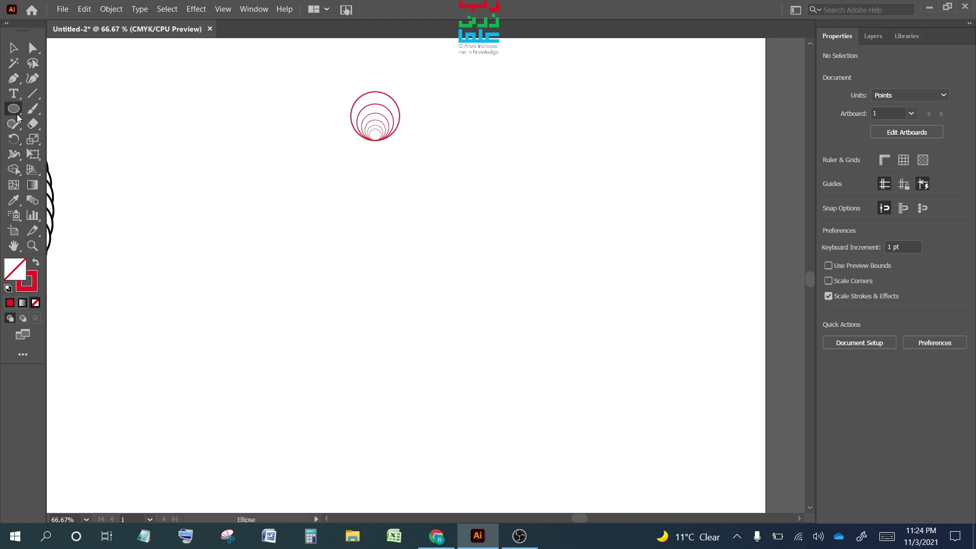
{"action": "left_click", "coordinate": [97, 82]}
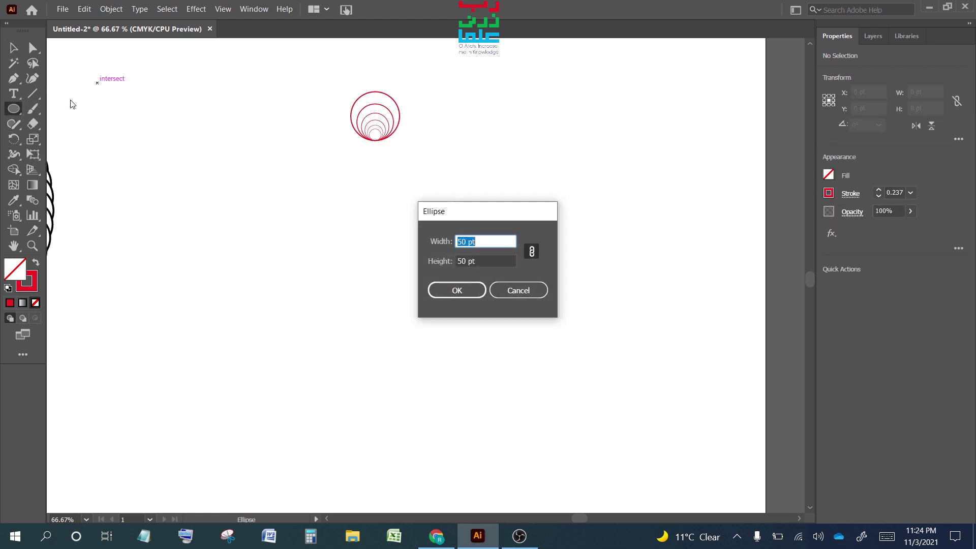
{"action": "left_click", "coordinate": [520, 289]}
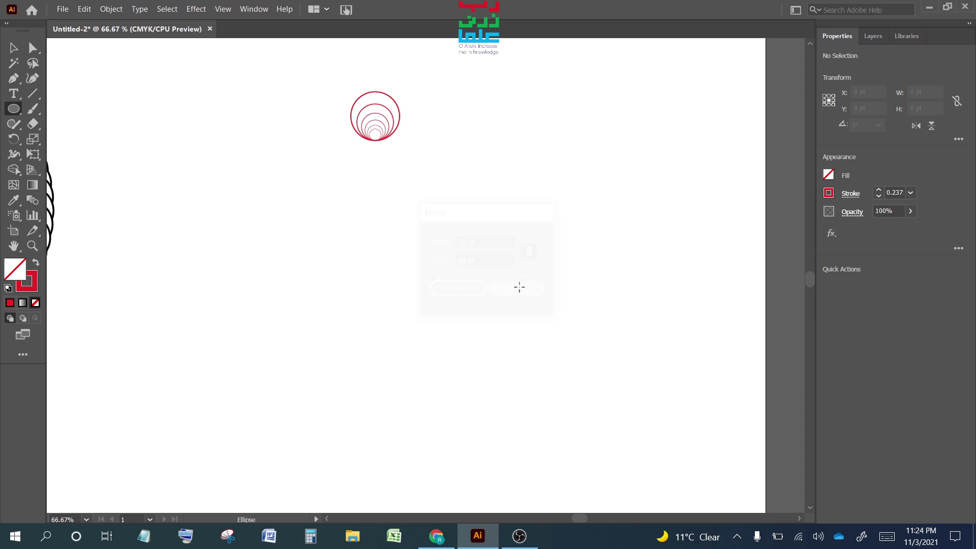
{"action": "left_click", "coordinate": [32, 94]}
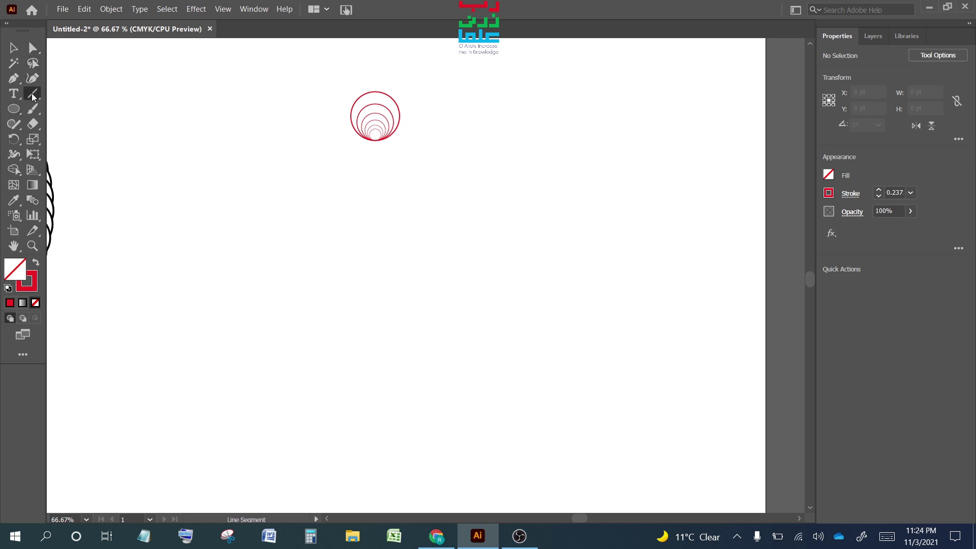
Step: Create a 45° line segment from the Line Segment dialog
{"action": "left_click", "coordinate": [500, 279]}
{"action": "left_click", "coordinate": [696, 280]}
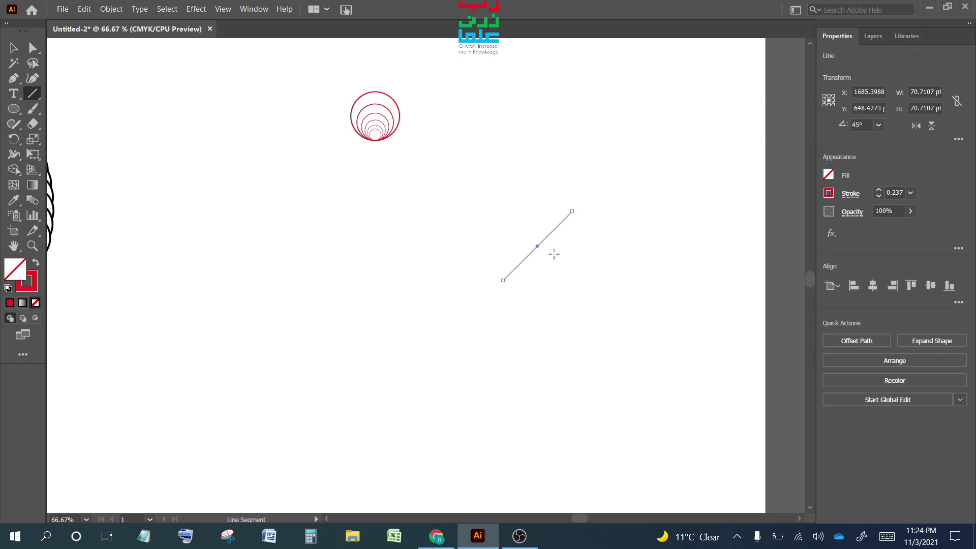
{"action": "left_click", "coordinate": [14, 48]}
{"action": "left_click", "coordinate": [486, 261]}
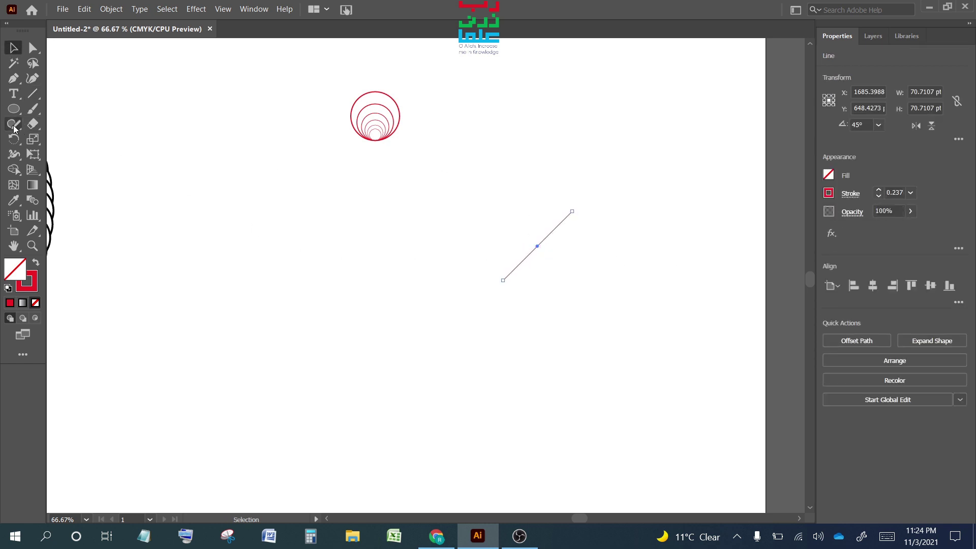
Step: Repeat 90% scaled copies of the line into a tapering fan and select all of them
{"action": "left_click", "coordinate": [34, 141]}
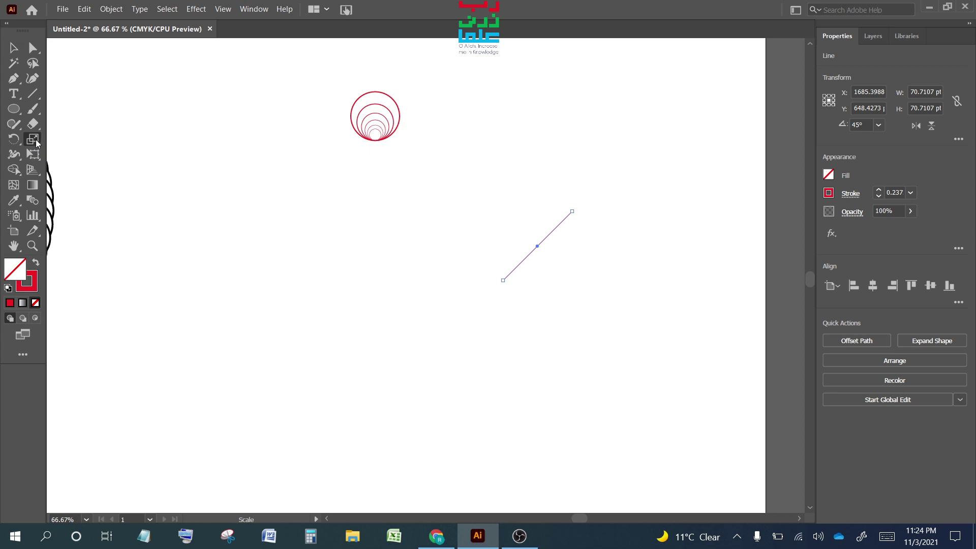
{"action": "left_click", "coordinate": [606, 308], "text": "alt"}
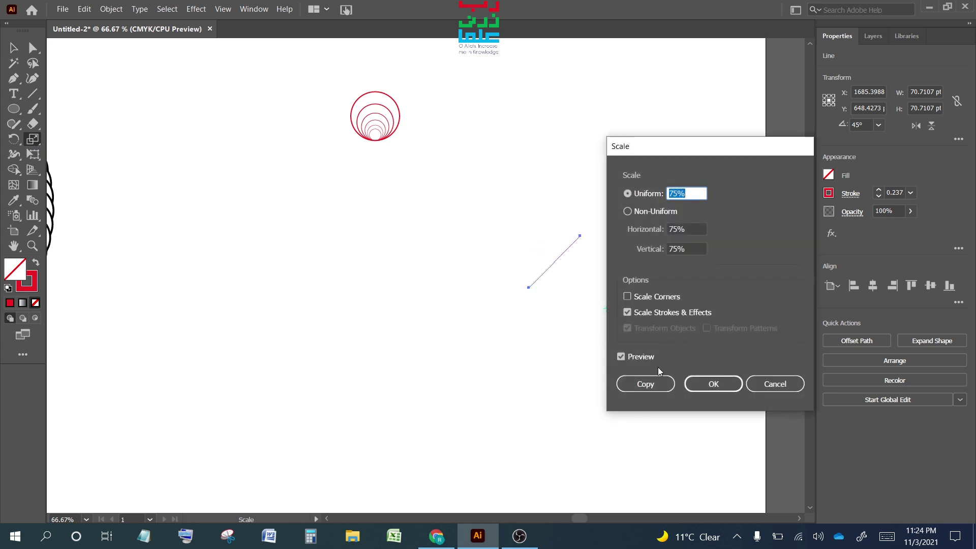
{"action": "scroll", "coordinate": [689, 189], "scroll_direction": "up", "scroll_amount": 12}
{"action": "scroll", "coordinate": [689, 190], "scroll_direction": "up", "scroll_amount": 3}
{"action": "scroll", "coordinate": [689, 191], "scroll_direction": "up", "scroll_amount": 7}
{"action": "scroll", "coordinate": [689, 191], "scroll_direction": "down", "scroll_amount": 4}
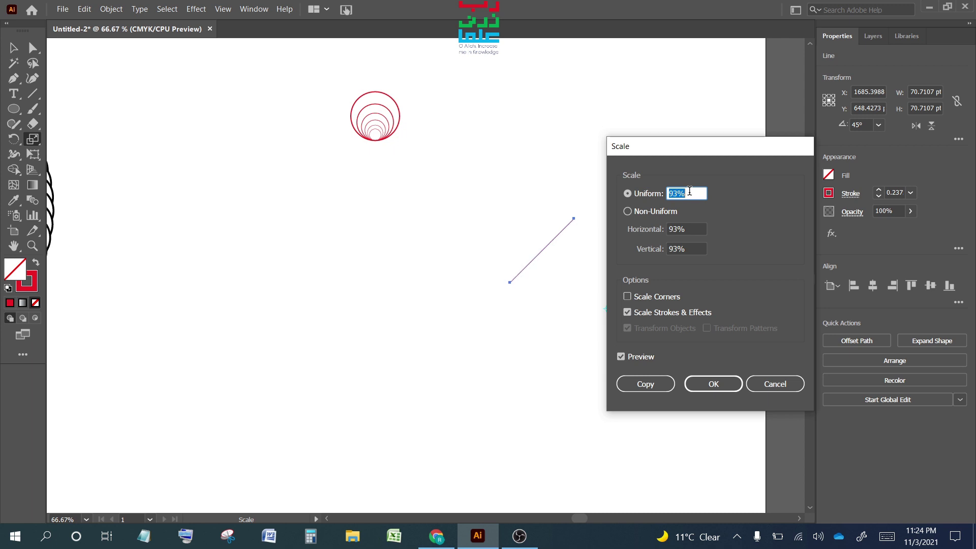
{"action": "scroll", "coordinate": [689, 191], "scroll_direction": "down", "scroll_amount": 2}
{"action": "scroll", "coordinate": [689, 192], "scroll_direction": "down", "scroll_amount": 2}
{"action": "scroll", "coordinate": [688, 191], "scroll_direction": "up", "scroll_amount": 1}
{"action": "left_click", "coordinate": [641, 380]}
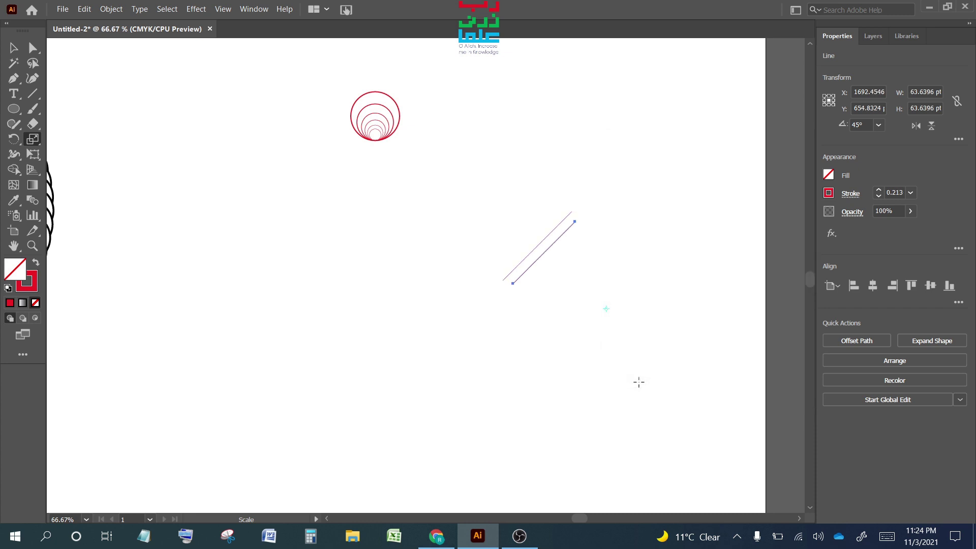
{"action": "key", "text": "ctrl+d"}
{"action": "key", "text": "ctrl+d"}
{"action": "key", "text": "ctrl+d"}
{"action": "key", "text": "ctrl+d"}
{"action": "key", "text": "ctrl+d"}
{"action": "key", "text": "ctrl+d"}
{"action": "key", "text": "ctrl+d"}
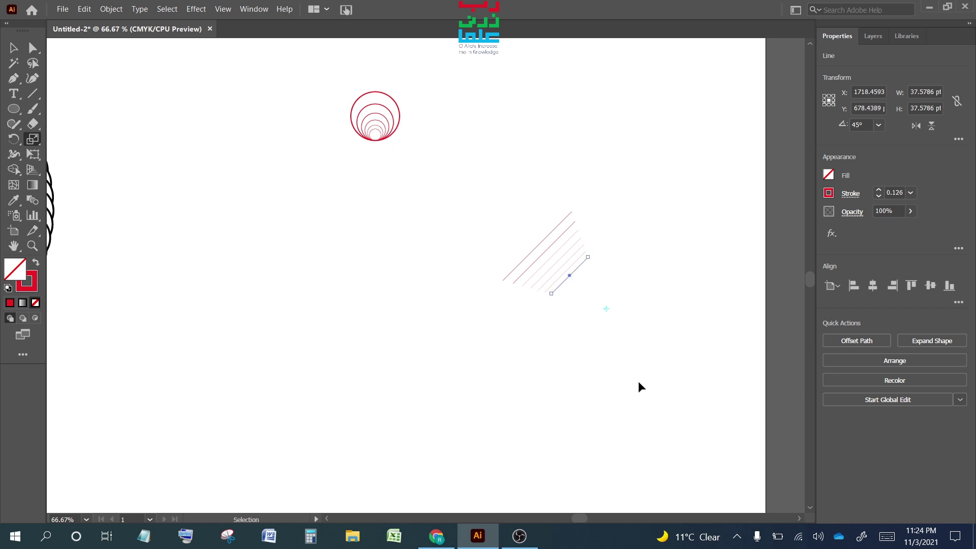
{"action": "key", "text": "ctrl+d"}
{"action": "key", "text": "ctrl+d"}
{"action": "key", "text": "ctrl+d"}
{"action": "key", "text": "ctrl+d"}
{"action": "key", "text": "ctrl+d"}
{"action": "key", "text": "ctrl+d"}
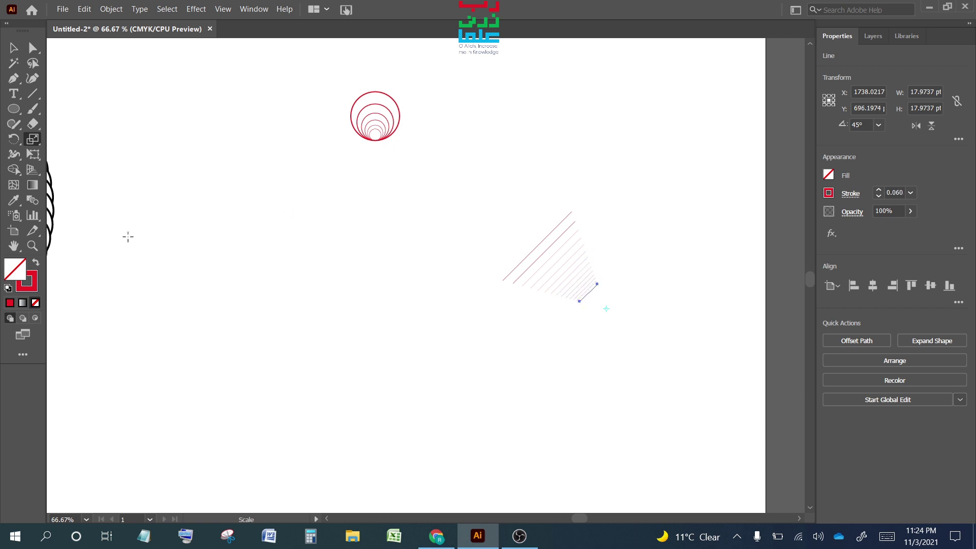
{"action": "key", "text": "v"}
{"action": "left_click_drag", "start_coordinate": [499, 196], "coordinate": [630, 304]}
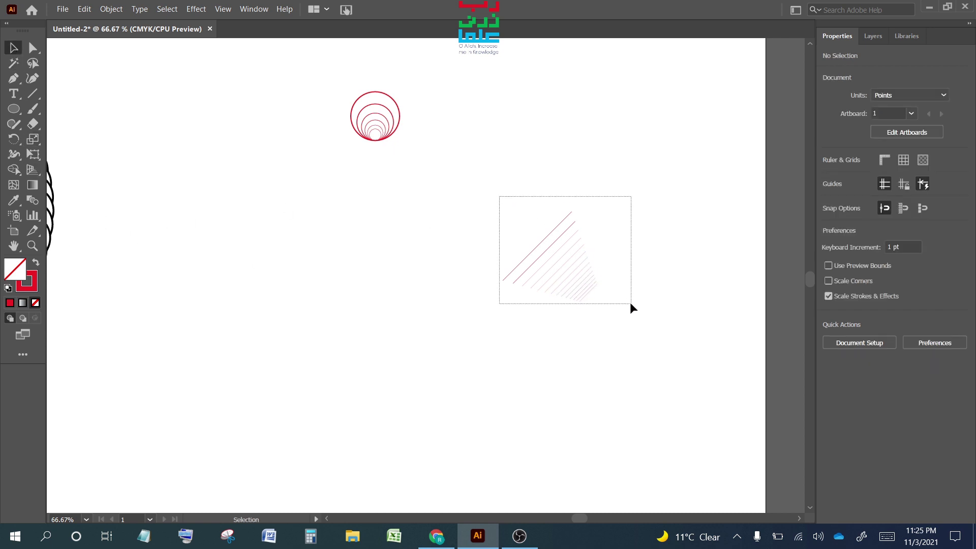
Step: Set the line fan's stroke weight to 1 pt
{"action": "left_click", "coordinate": [910, 192]}
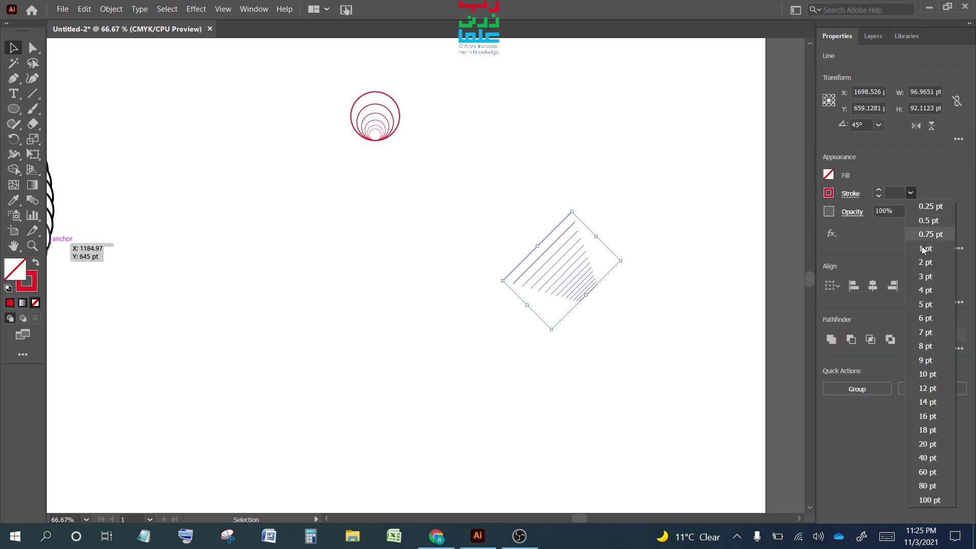
{"action": "left_click", "coordinate": [923, 248]}
{"action": "left_click", "coordinate": [668, 331]}
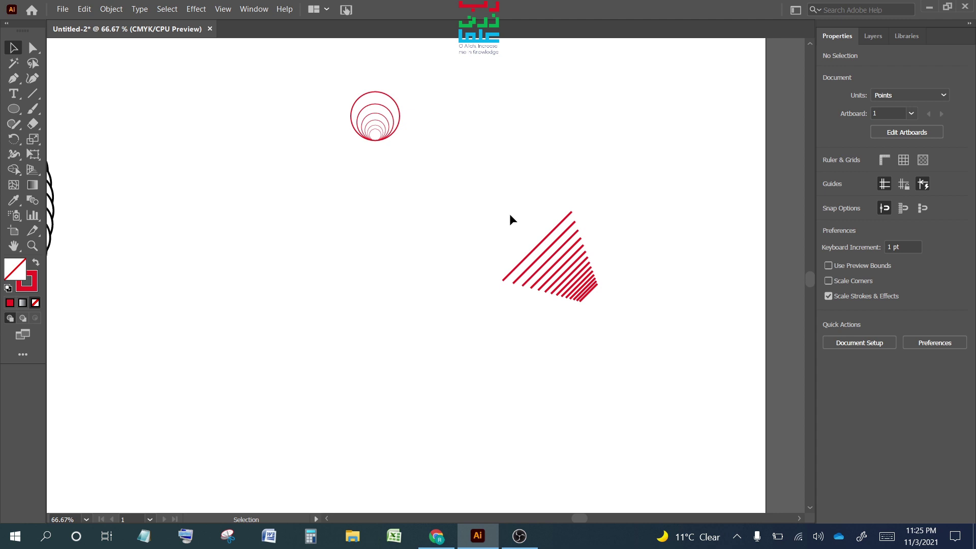
Step: Set the concentric circles' stroke weight to 2 pt
{"action": "left_click_drag", "start_coordinate": [326, 67], "coordinate": [414, 156]}
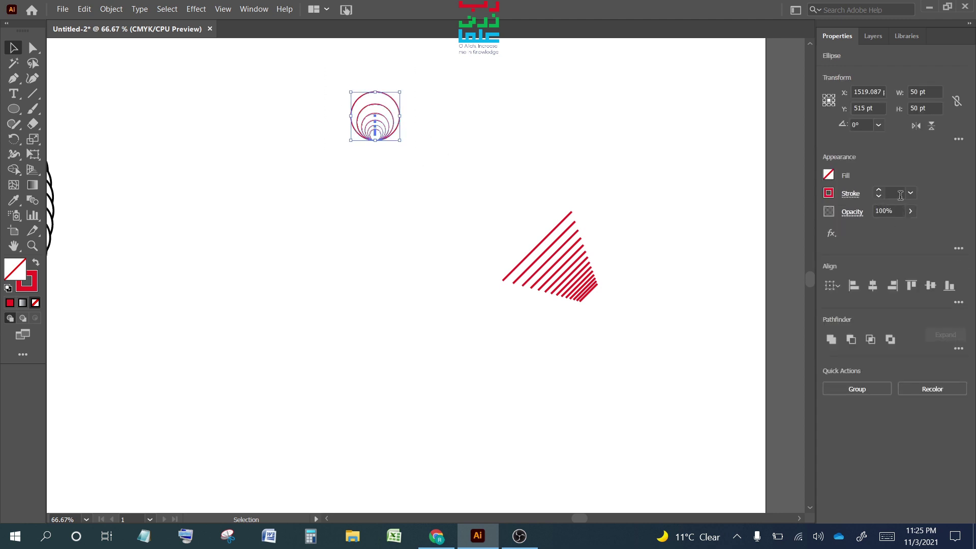
{"action": "left_click", "coordinate": [910, 193]}
{"action": "left_click", "coordinate": [926, 262]}
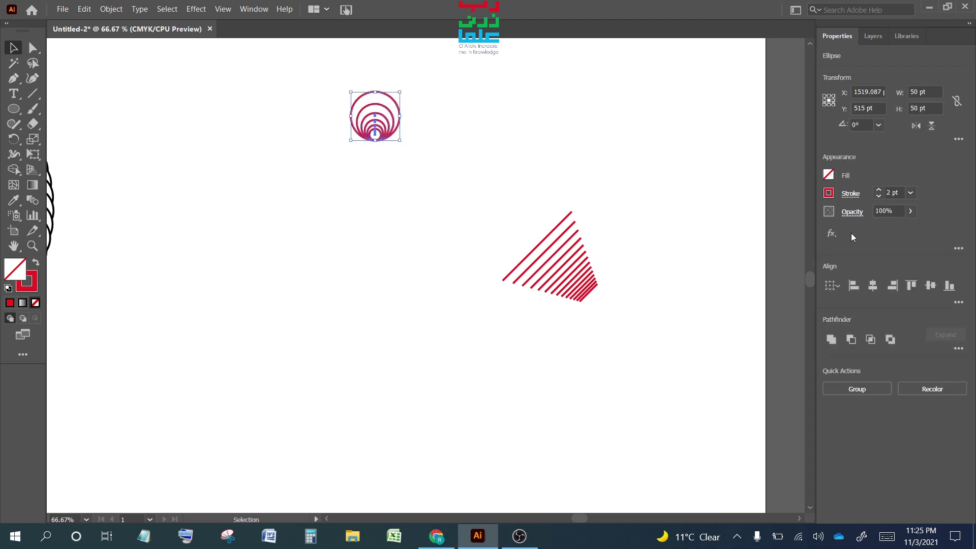
{"action": "left_click", "coordinate": [468, 200]}
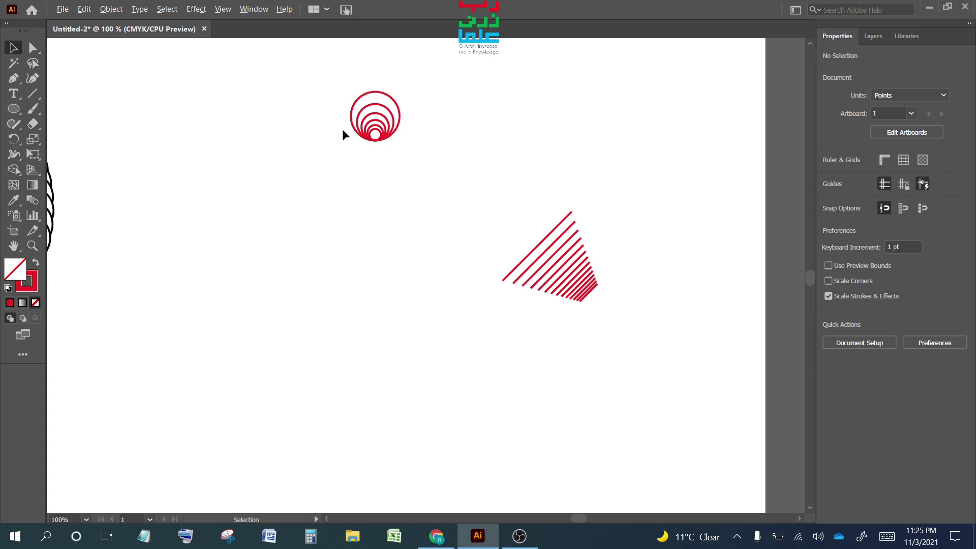
Step: Turn on Dashed Line for the concentric circles in the Stroke options
{"action": "scroll", "coordinate": [342, 129], "scroll_direction": "up", "scroll_amount": 3, "text": "alt"}
{"action": "scroll", "coordinate": [362, 124], "scroll_direction": "up", "scroll_amount": 3}
{"action": "left_click_drag", "start_coordinate": [366, 80], "coordinate": [498, 242]}
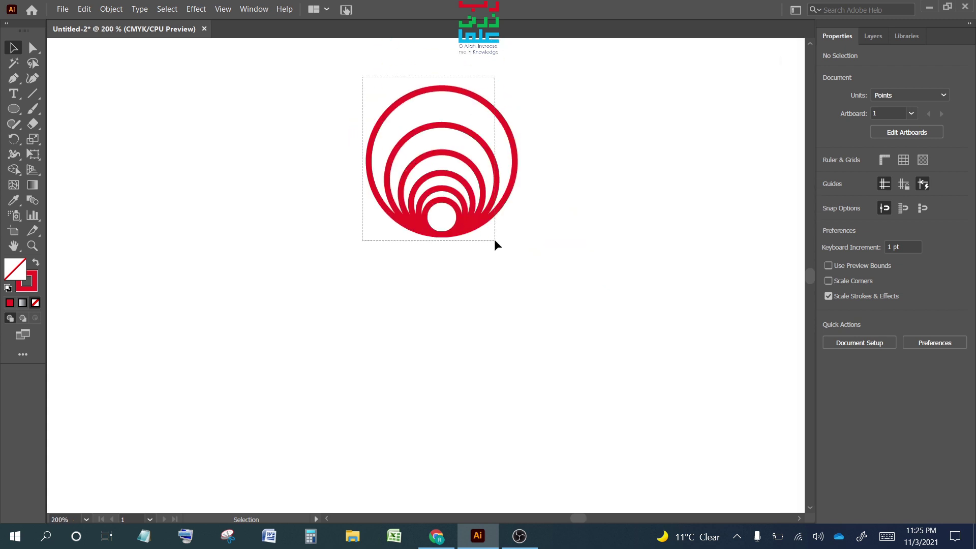
{"action": "scroll", "coordinate": [762, 279], "scroll_direction": "up", "scroll_amount": 2}
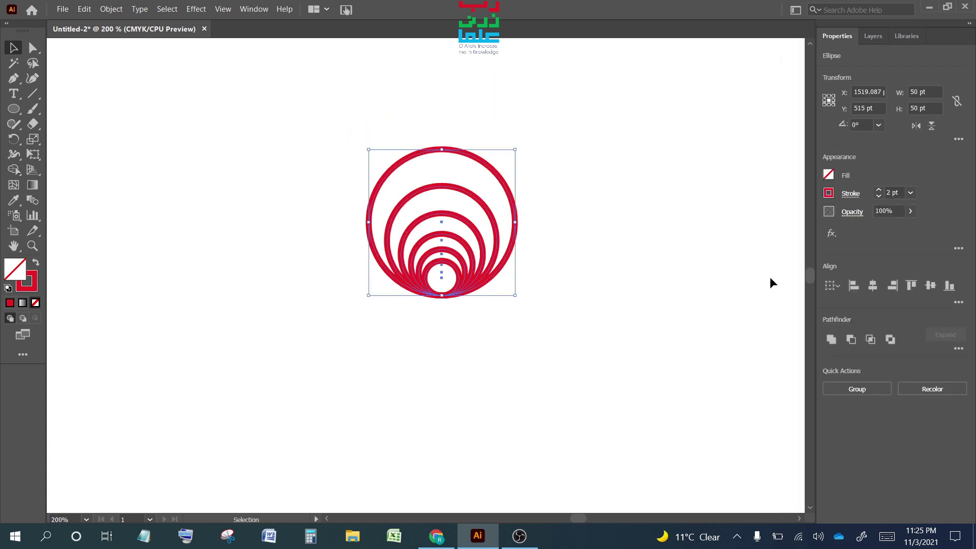
{"action": "left_click", "coordinate": [849, 194]}
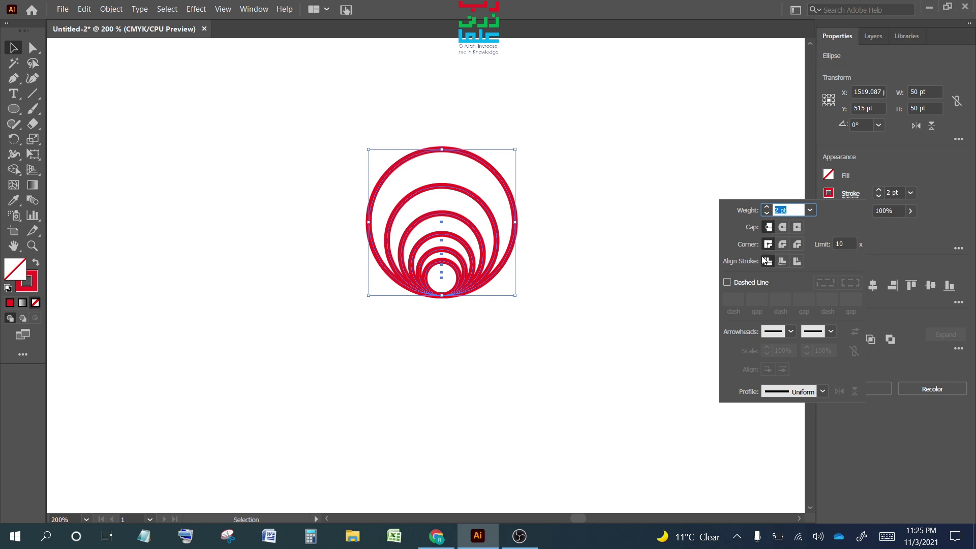
{"action": "left_click", "coordinate": [727, 282]}
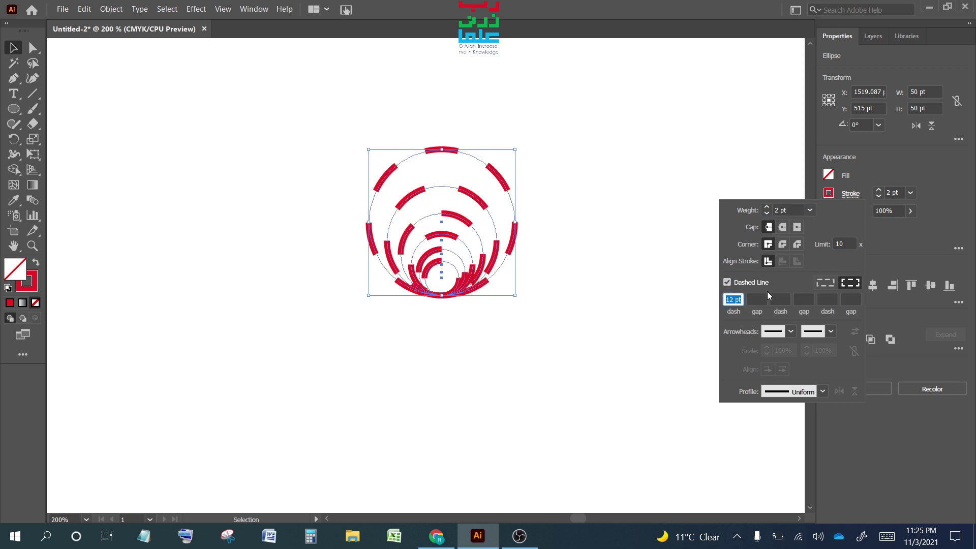
Step: Reduce the first dash and gap values to 0 pt and lower the circles' stroke to 1 pt
{"action": "left_click", "coordinate": [763, 299]}
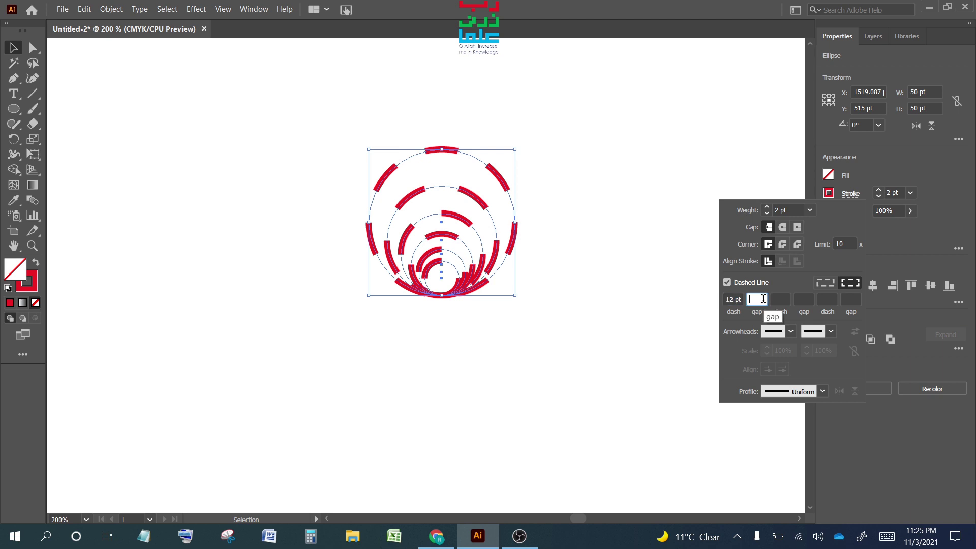
{"action": "type", "text": "0"}
{"action": "left_click", "coordinate": [737, 299]}
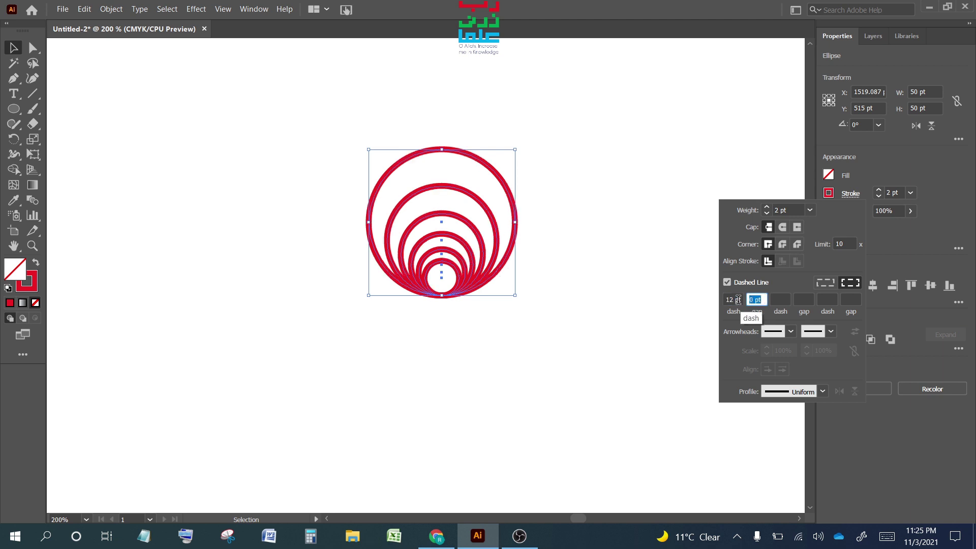
{"action": "key", "text": "Down"}
{"action": "key", "text": "Down"}
{"action": "key", "text": "Down"}
{"action": "key", "text": "Down"}
{"action": "key", "text": "Down"}
{"action": "key", "text": "Down"}
{"action": "key", "text": "Down"}
{"action": "key", "text": "Down"}
{"action": "key", "text": "Down"}
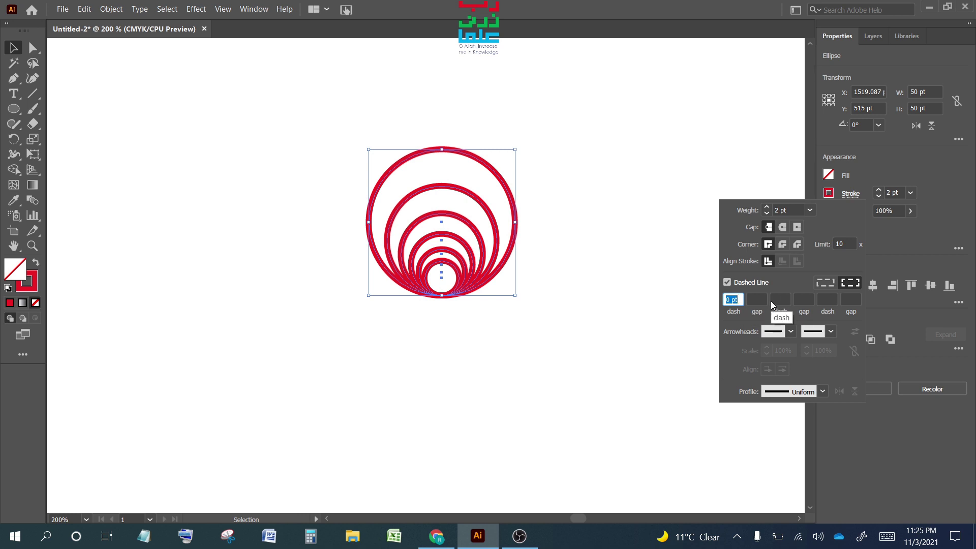
{"action": "left_click", "coordinate": [764, 299]}
{"action": "key", "text": "Up"}
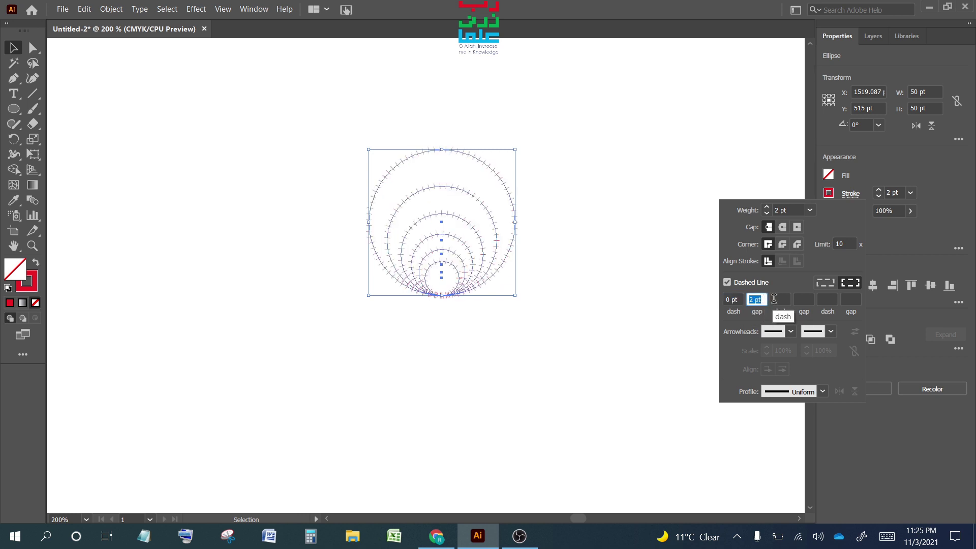
{"action": "key", "text": "Down"}
{"action": "left_click", "coordinate": [777, 299]}
{"action": "left_click", "coordinate": [804, 299]}
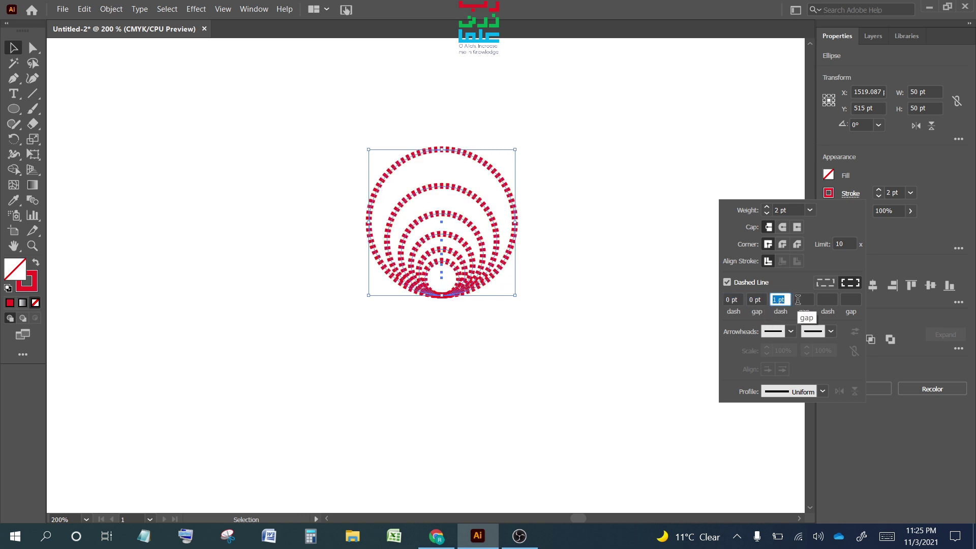
{"action": "key", "text": "Up"}
{"action": "key", "text": "Up"}
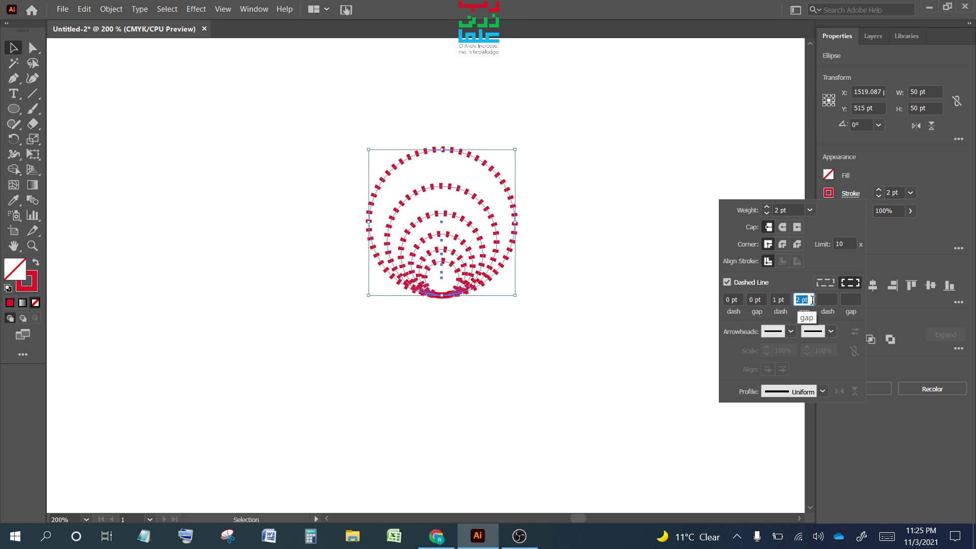
{"action": "key", "text": "BackSpace"}
{"action": "left_click", "coordinate": [783, 299]}
{"action": "key", "text": "Down"}
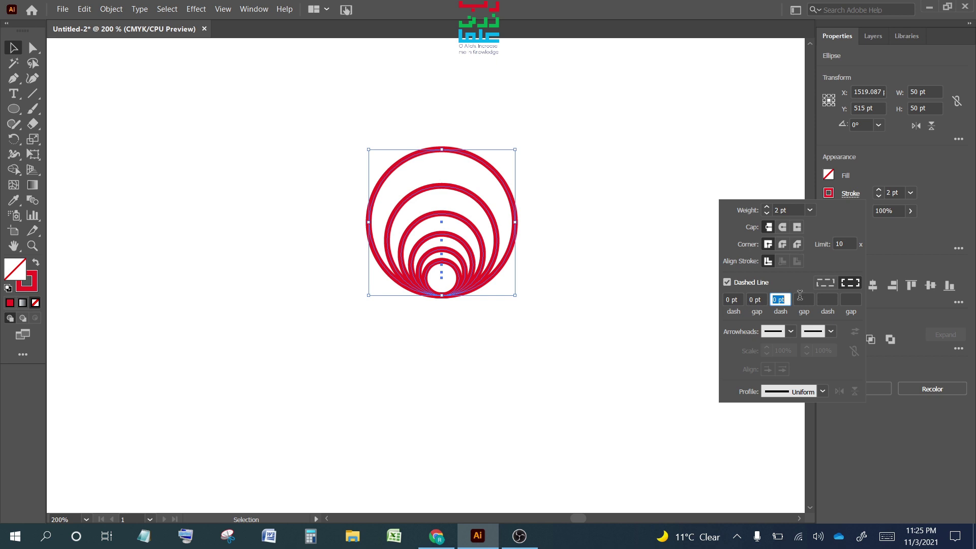
{"action": "left_click", "coordinate": [766, 213]}
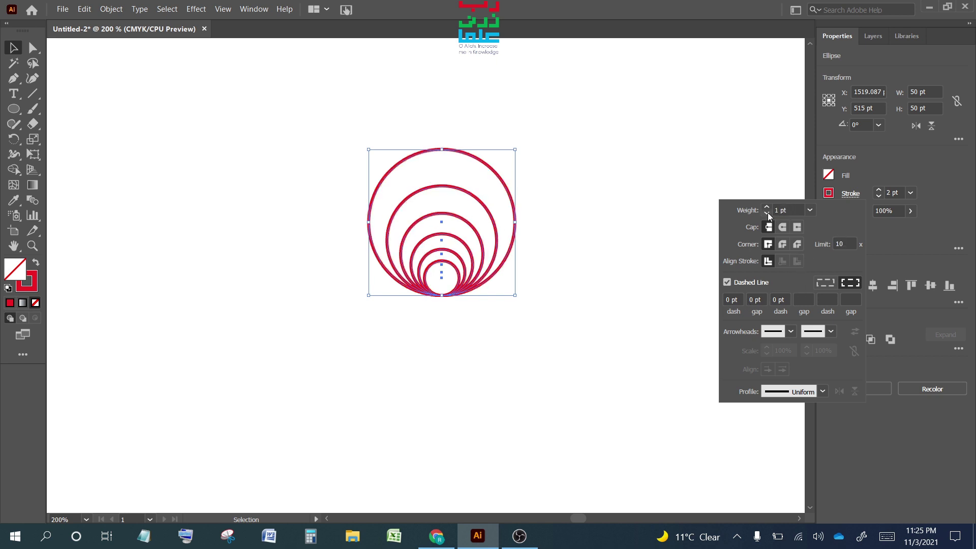
Step: Try a 3 pt second gap, then give the dashes round caps and round corners
{"action": "left_click", "coordinate": [803, 299]}
{"action": "type", "text": "3"}
{"action": "key", "text": "Return"}
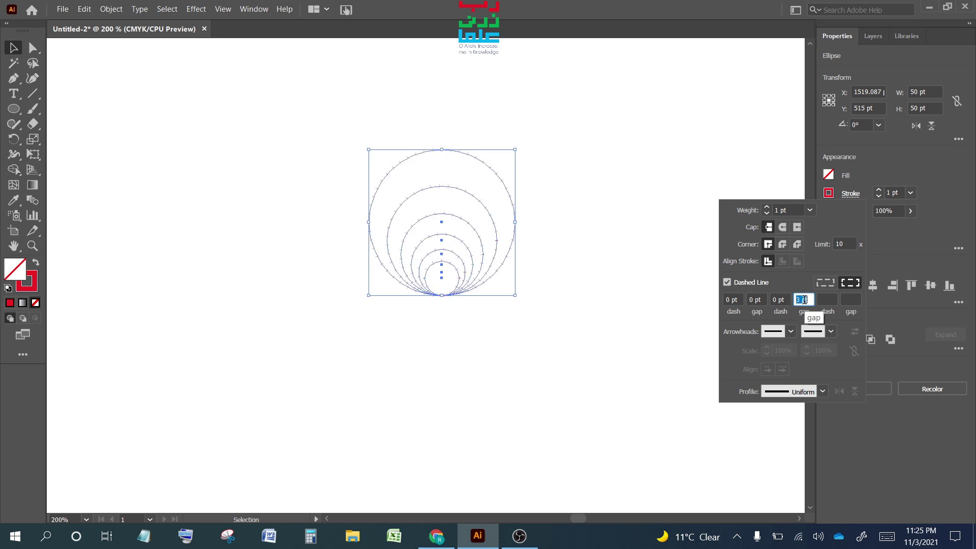
{"action": "key", "text": "BackSpace"}
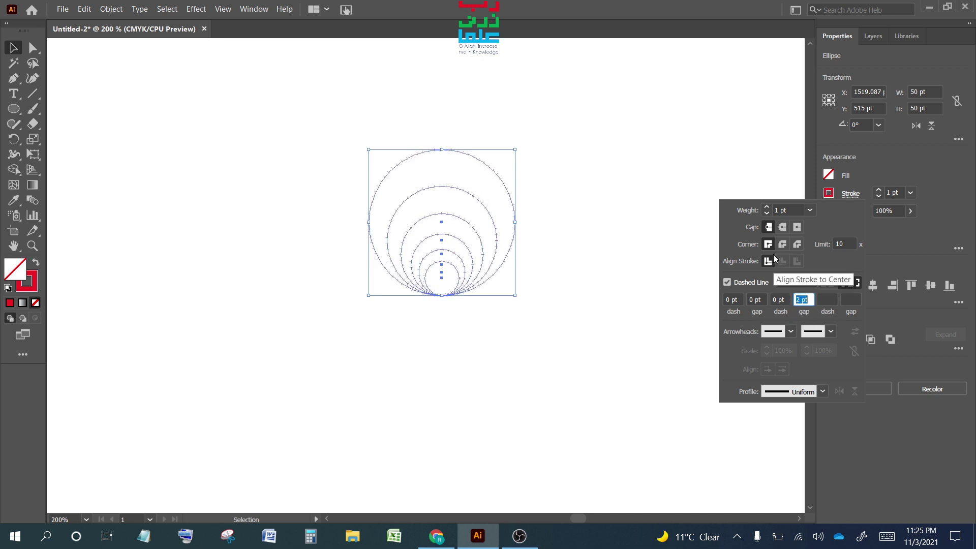
{"action": "left_click", "coordinate": [782, 227]}
{"action": "left_click", "coordinate": [782, 243]}
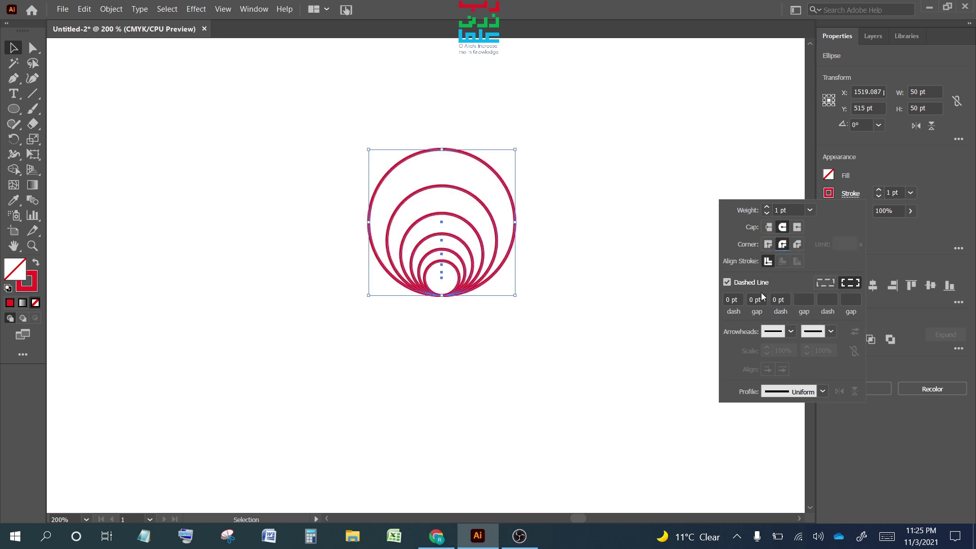
Step: Experiment with 1 pt first gap and 3 pt second gap values in the dash pattern
{"action": "left_click", "coordinate": [762, 298]}
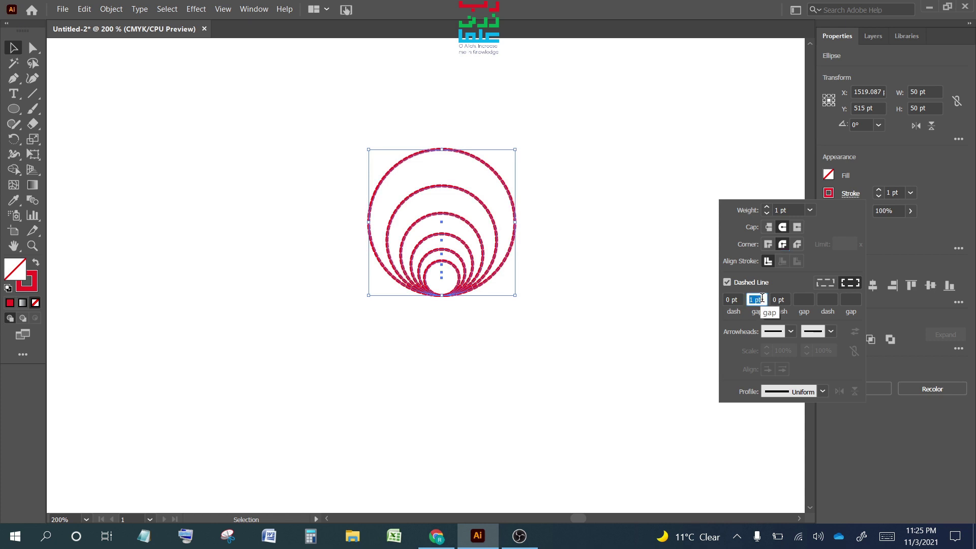
{"action": "type", "text": "1"}
{"action": "left_click", "coordinate": [785, 297]}
{"action": "type", "text": "1"}
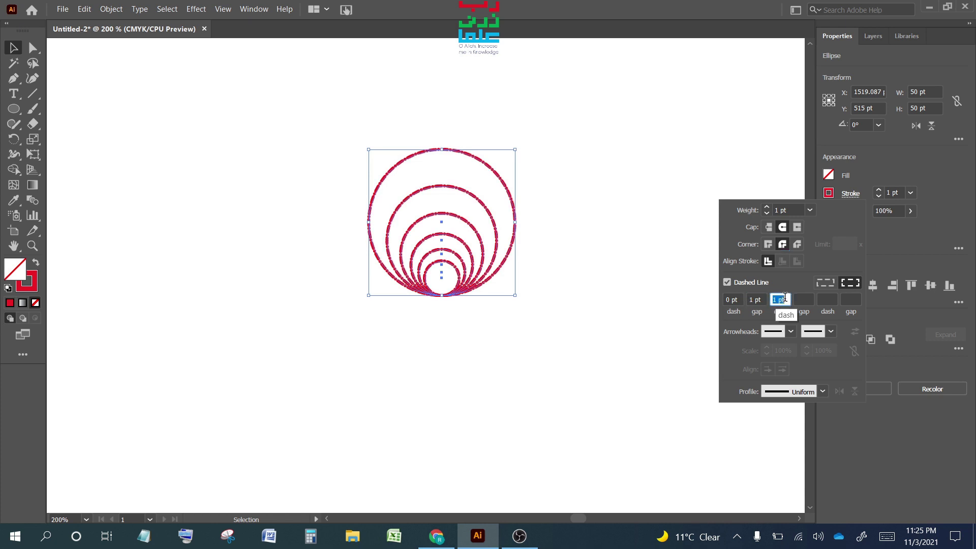
{"action": "left_click", "coordinate": [806, 298]}
{"action": "type", "text": "3"}
{"action": "key", "text": "Return"}
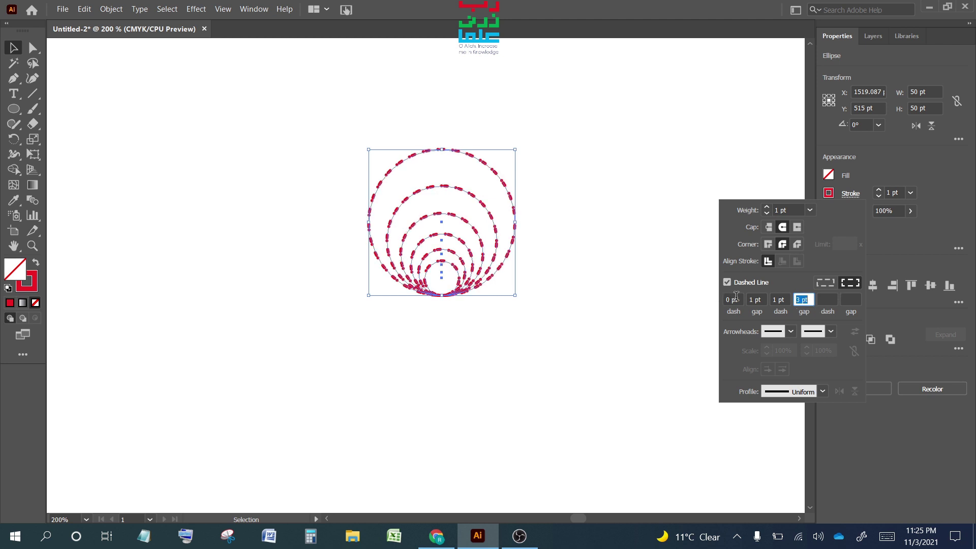
{"action": "key", "text": "BackSpace"}
Step: Try first gaps of 2, 3, 1 and 3 pt and second gaps of 4 and 2 pt
{"action": "left_click", "coordinate": [756, 299]}
{"action": "type", "text": "2"}
{"action": "key", "text": "Return"}
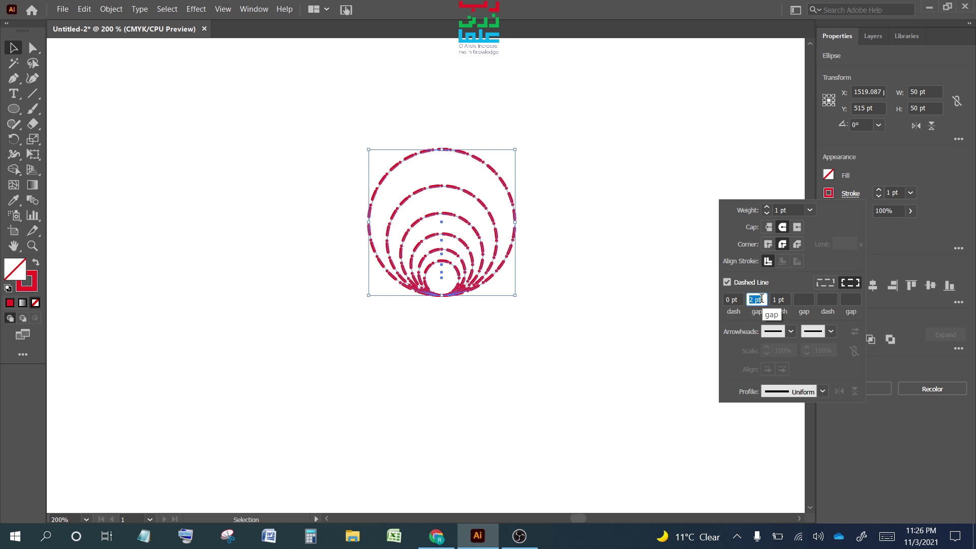
{"action": "type", "text": "3"}
{"action": "key", "text": "Return"}
{"action": "type", "text": "1"}
{"action": "key", "text": "Return"}
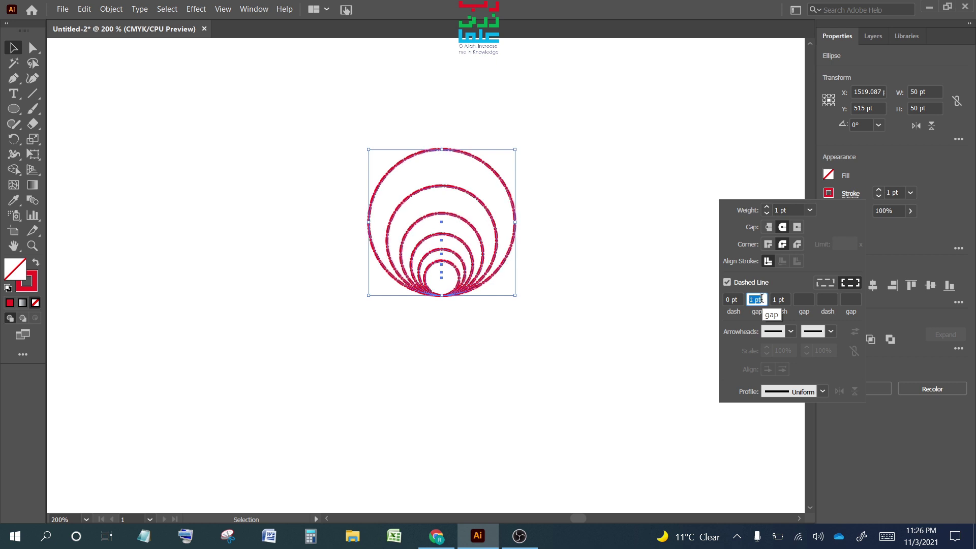
{"action": "type", "text": "3"}
{"action": "key", "text": "Return"}
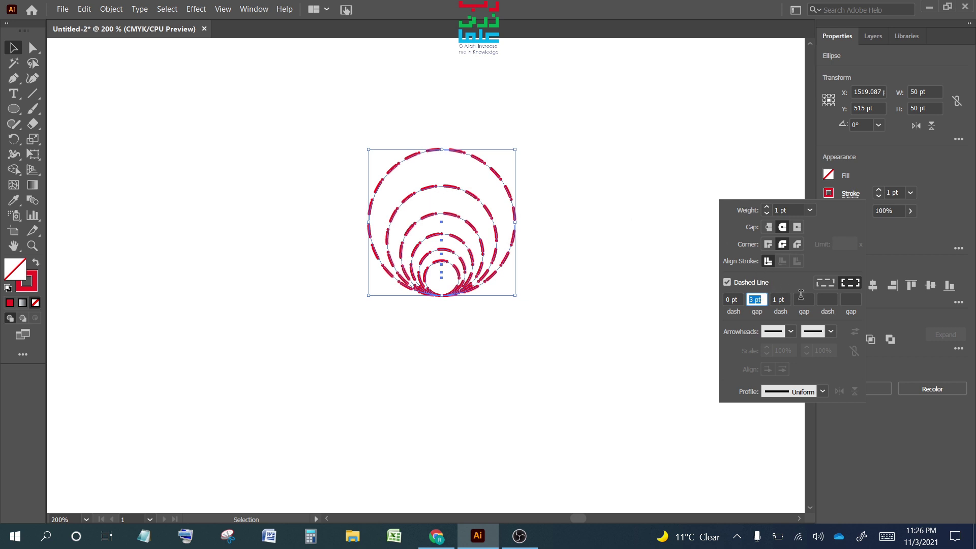
{"action": "left_click", "coordinate": [801, 299]}
{"action": "type", "text": "4"}
{"action": "key", "text": "Return"}
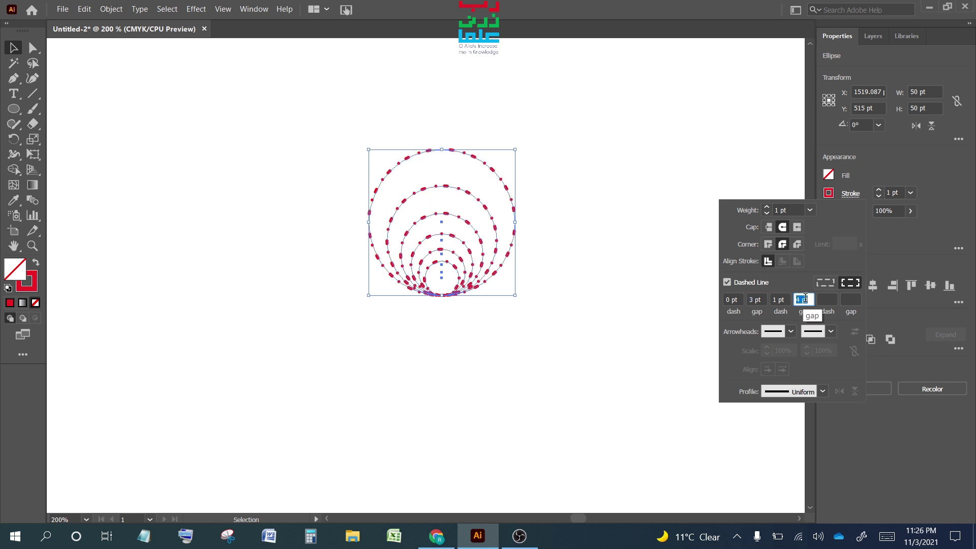
{"action": "key", "text": "Down"}
{"action": "key", "text": "Down"}
{"action": "key", "text": "Down"}
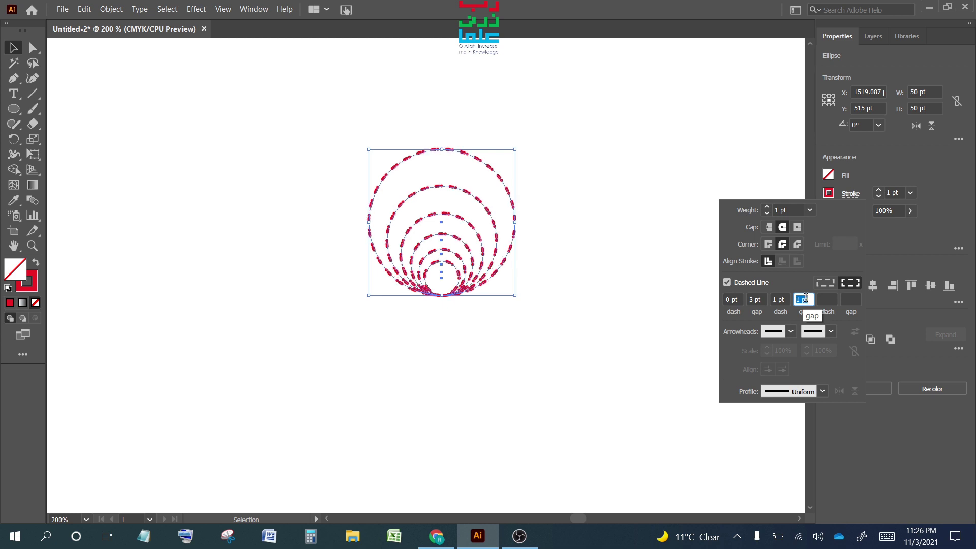
{"action": "key", "text": "BackSpace"}
Step: Finalise the dash pattern as 0 pt dash, 0 pt gap, 0 pt dash, 2 pt gap for dotted rings
{"action": "left_click", "coordinate": [760, 300]}
{"action": "double_click", "coordinate": [756, 300]}
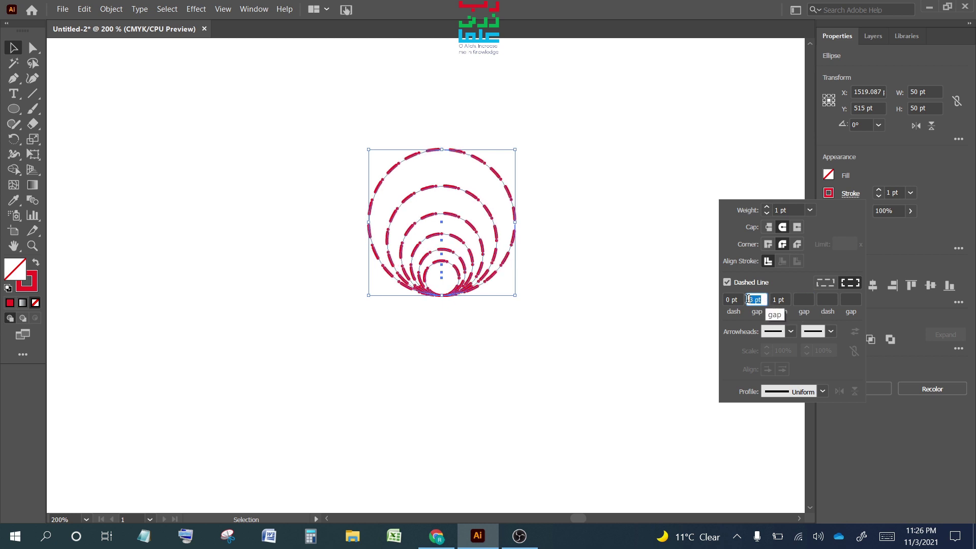
{"action": "type", "text": "0"}
{"action": "left_click", "coordinate": [804, 300]}
{"action": "type", "text": "0"}
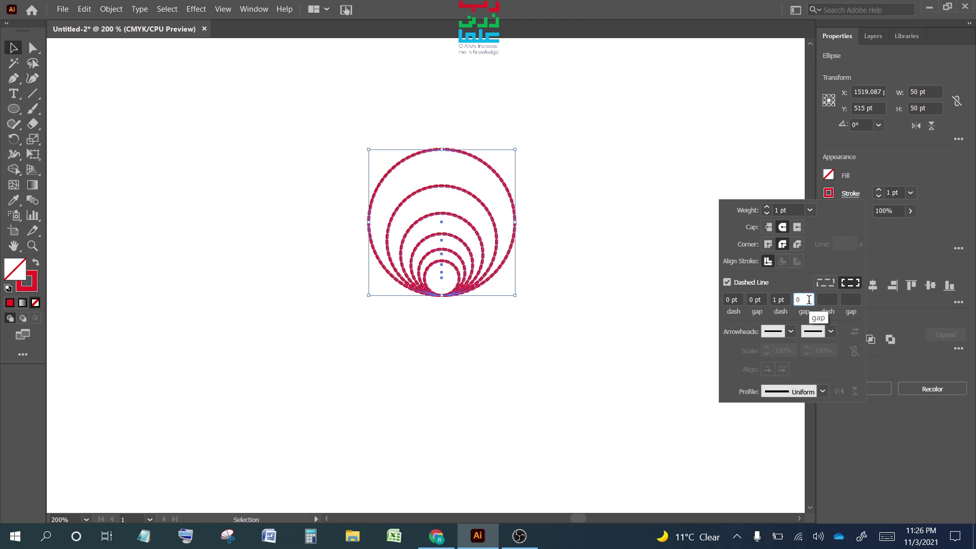
{"action": "left_click_drag", "start_coordinate": [810, 300], "coordinate": [796, 300]}
{"action": "type", "text": "3"}
{"action": "key", "text": "Return"}
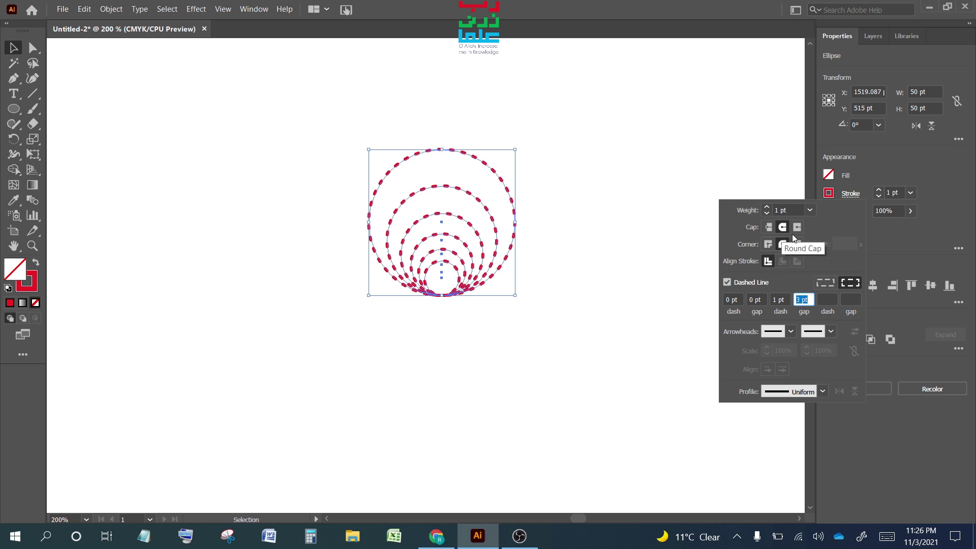
{"action": "type", "text": "2"}
{"action": "key", "text": "Return"}
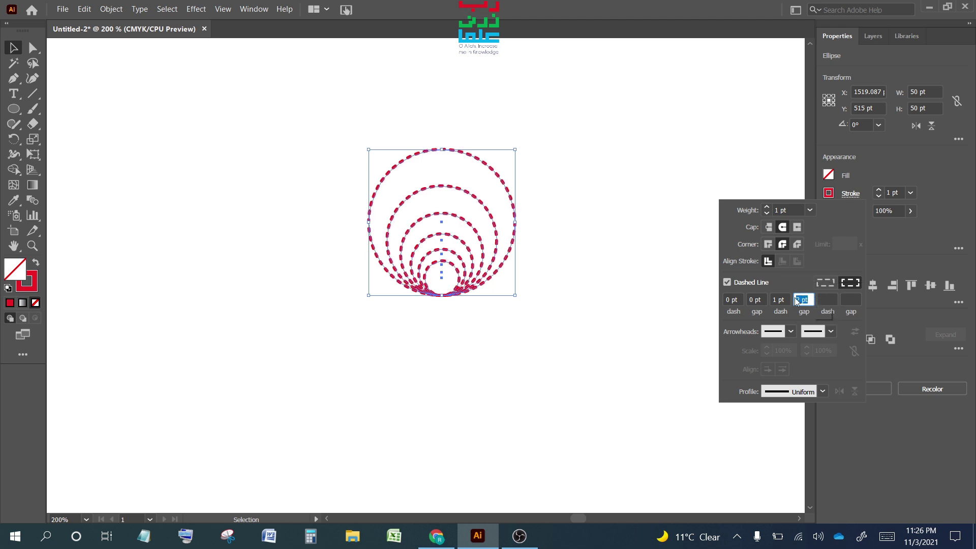
{"action": "left_click", "coordinate": [781, 299]}
{"action": "type", "text": "0"}
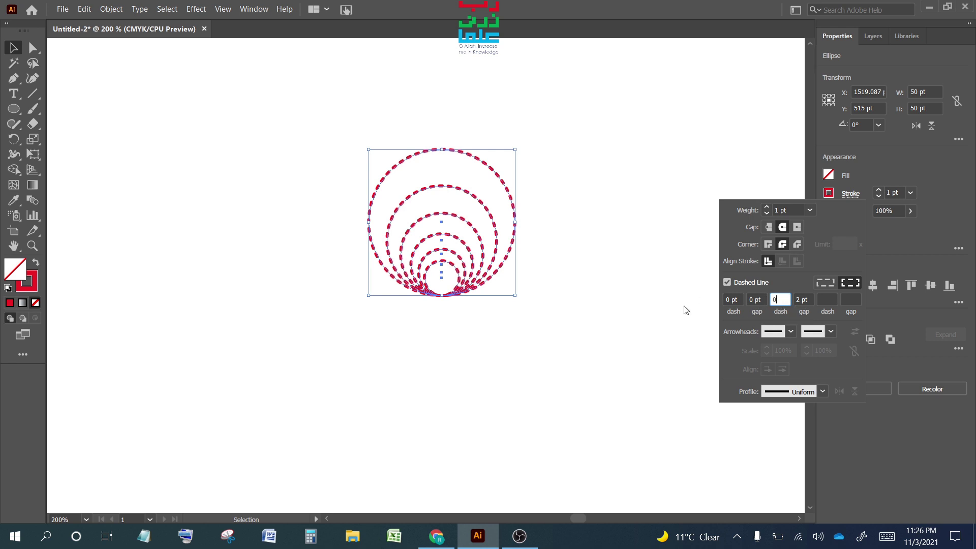
{"action": "key", "text": "Return"}
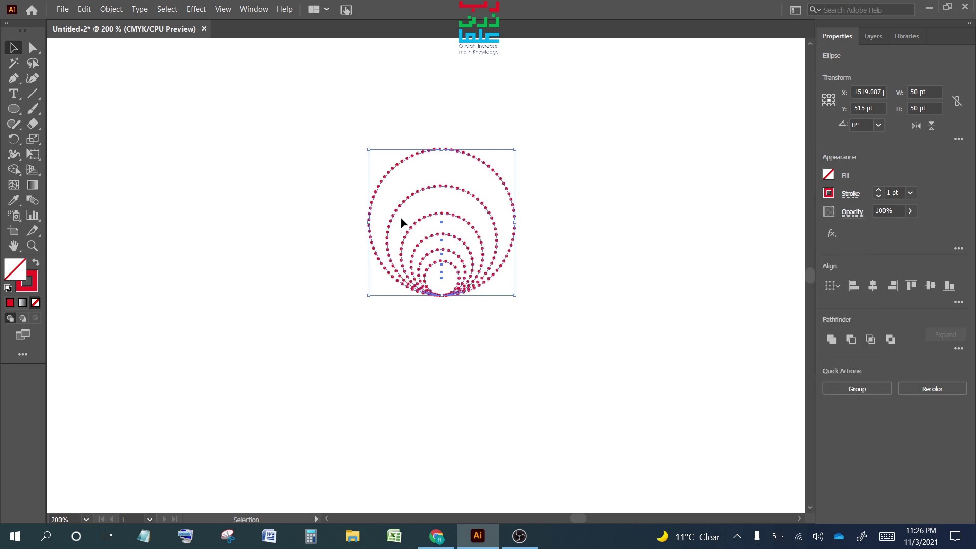
Step: Thicken the dotted circles' stroke and align them with Vertical Align Center
{"action": "scroll", "coordinate": [404, 229], "scroll_direction": "up", "scroll_amount": 1}
{"action": "scroll", "coordinate": [405, 234], "scroll_direction": "up", "scroll_amount": 1}
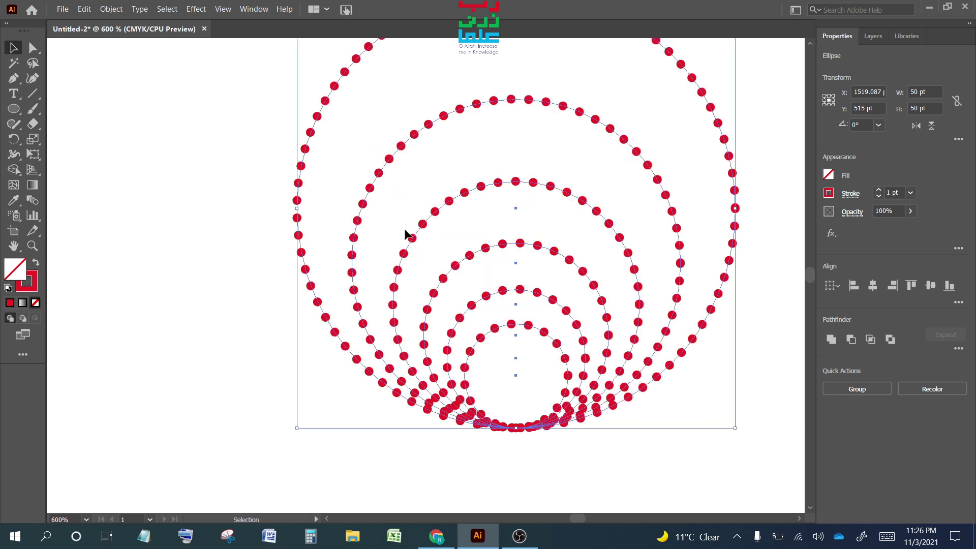
{"action": "scroll", "coordinate": [405, 234], "scroll_direction": "up", "scroll_amount": 1}
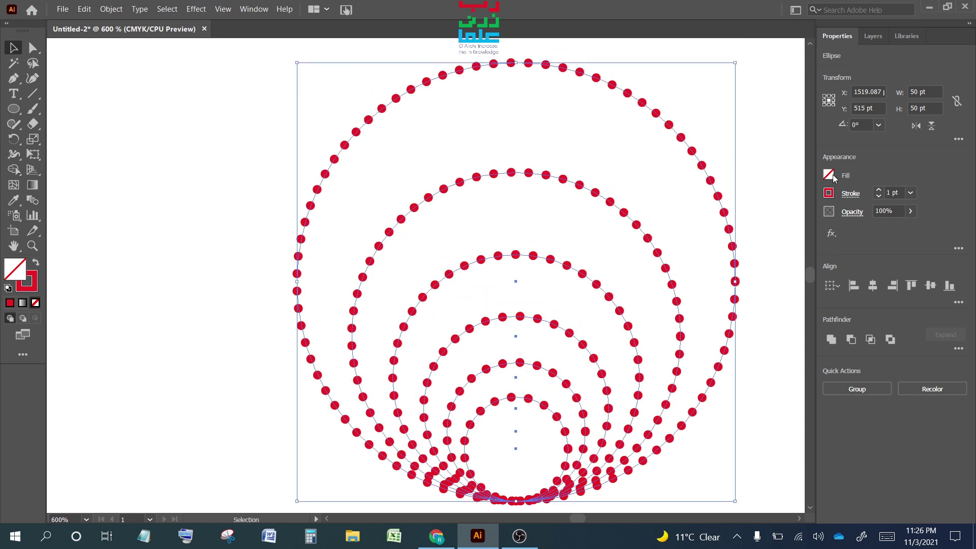
{"action": "left_click", "coordinate": [879, 189]}
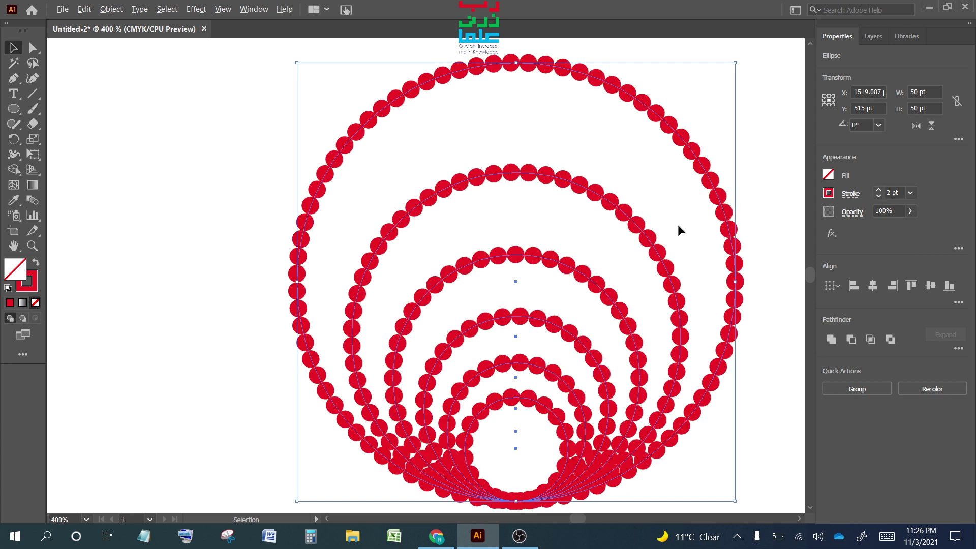
{"action": "scroll", "coordinate": [678, 224], "scroll_direction": "down", "scroll_amount": 1}
{"action": "left_click", "coordinate": [229, 160]}
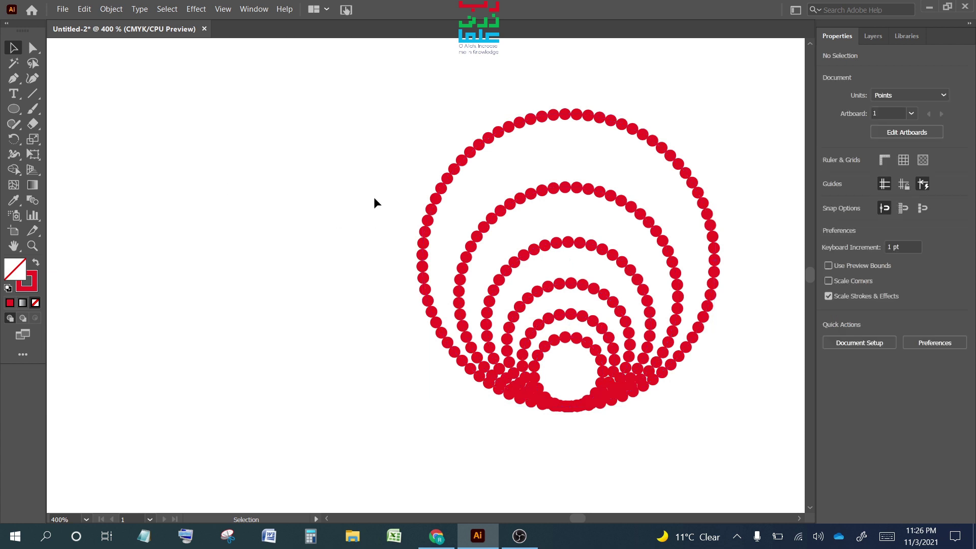
{"action": "left_click_drag", "start_coordinate": [358, 174], "coordinate": [733, 385]}
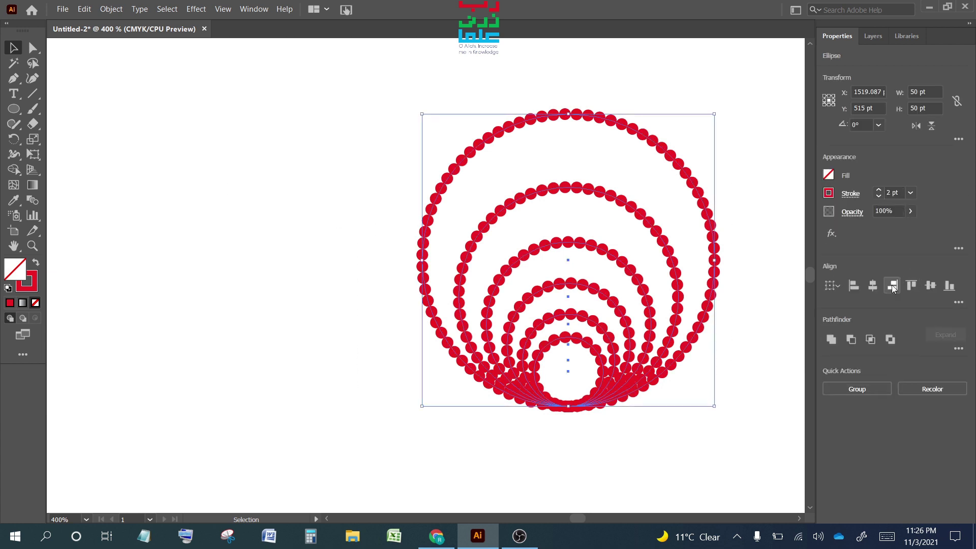
{"action": "left_click", "coordinate": [929, 287]}
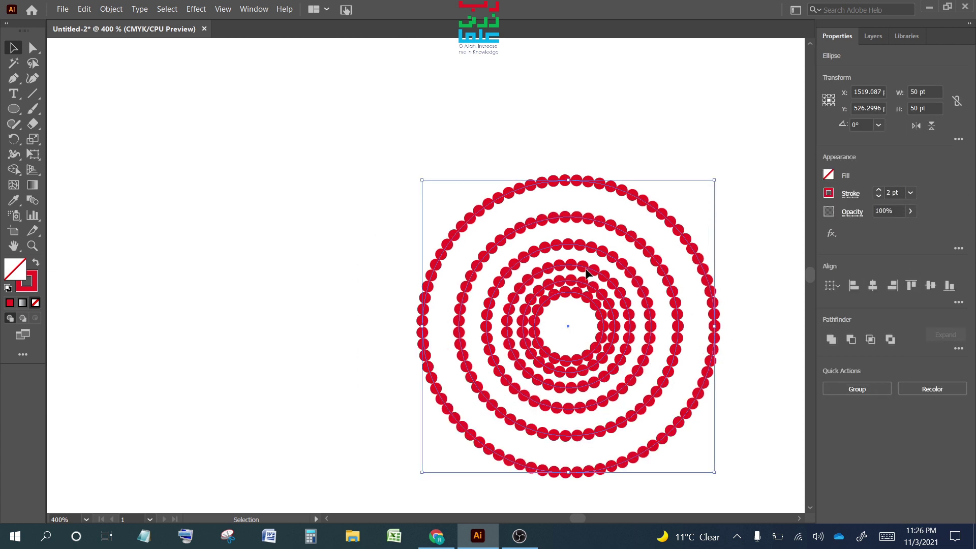
{"action": "left_click", "coordinate": [328, 190]}
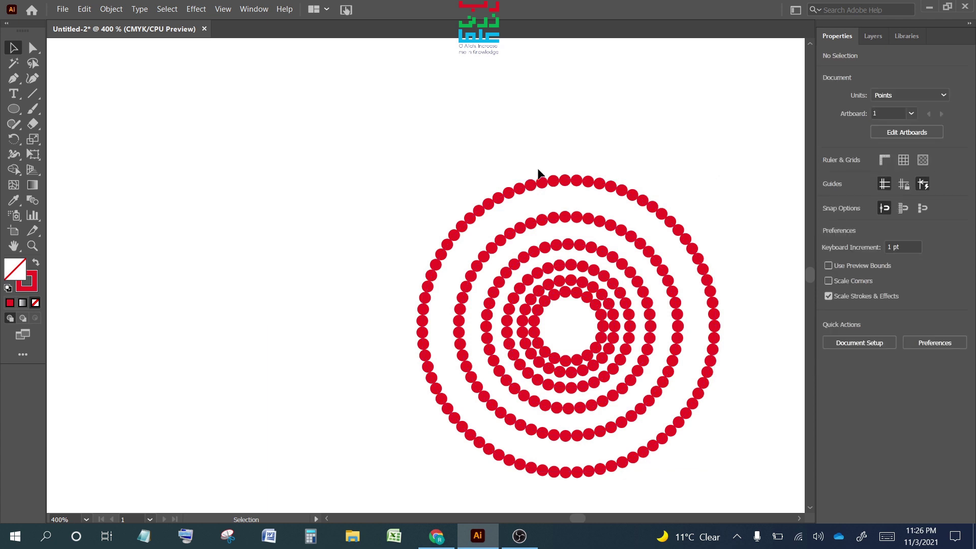
Step: Lower the circles' stroke weight again to shrink the dots
{"action": "key", "text": "ctrl+a"}
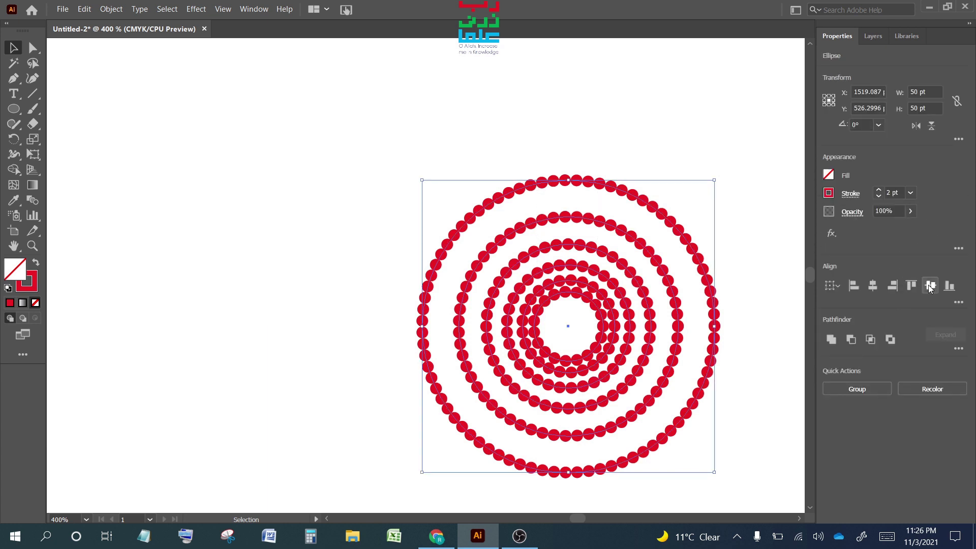
{"action": "left_click", "coordinate": [878, 196]}
{"action": "left_click", "coordinate": [624, 168]}
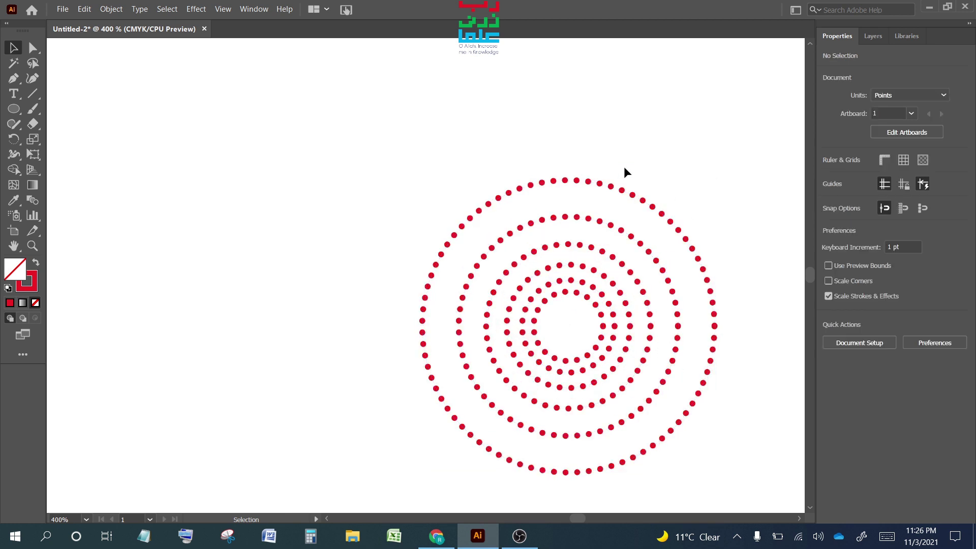
Step: Zoom out to 16.67% so the whole artboard is visible
{"action": "scroll", "coordinate": [618, 171], "scroll_direction": "down", "scroll_amount": 3}
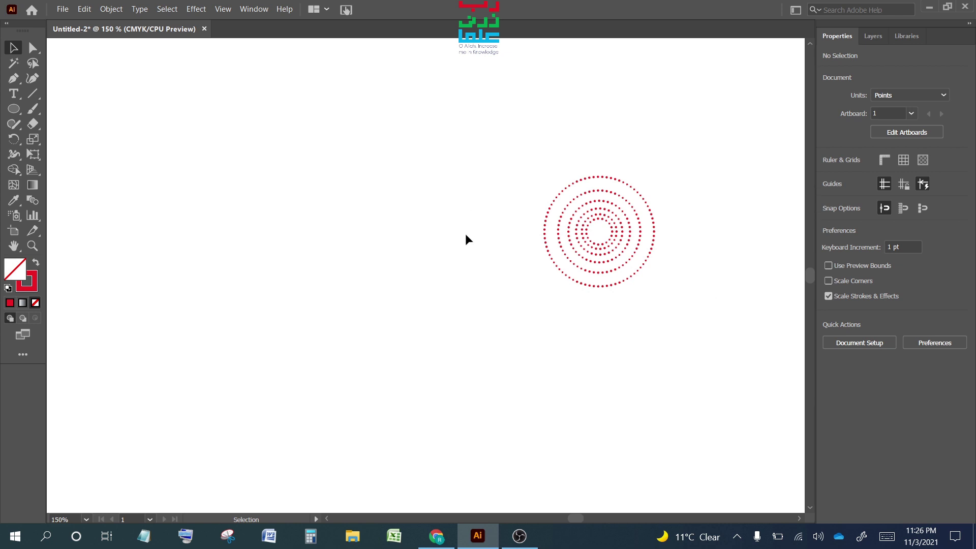
{"action": "scroll", "coordinate": [466, 235], "scroll_direction": "down", "scroll_amount": 4}
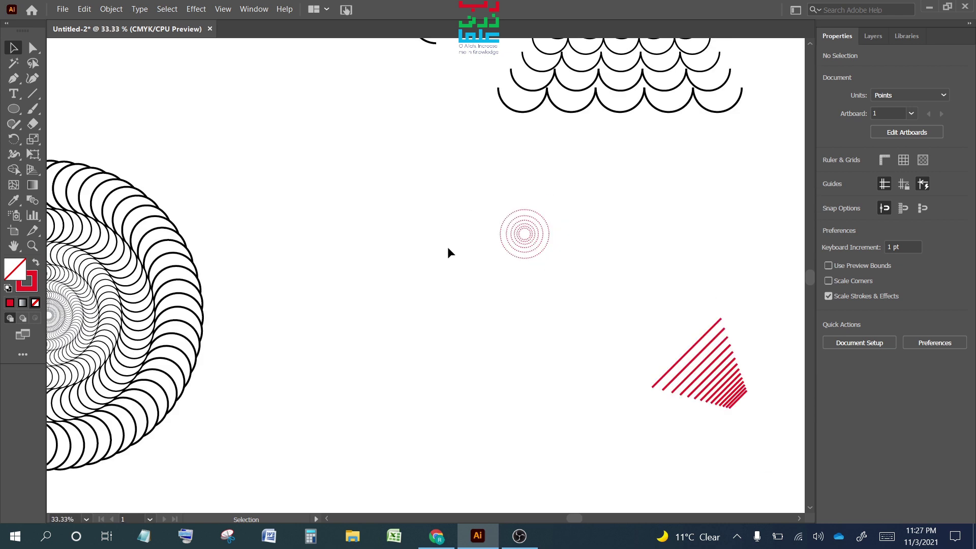
{"action": "scroll", "coordinate": [447, 252], "scroll_direction": "down", "scroll_amount": 1}
{"action": "scroll", "coordinate": [447, 253], "scroll_direction": "down", "scroll_amount": 1}
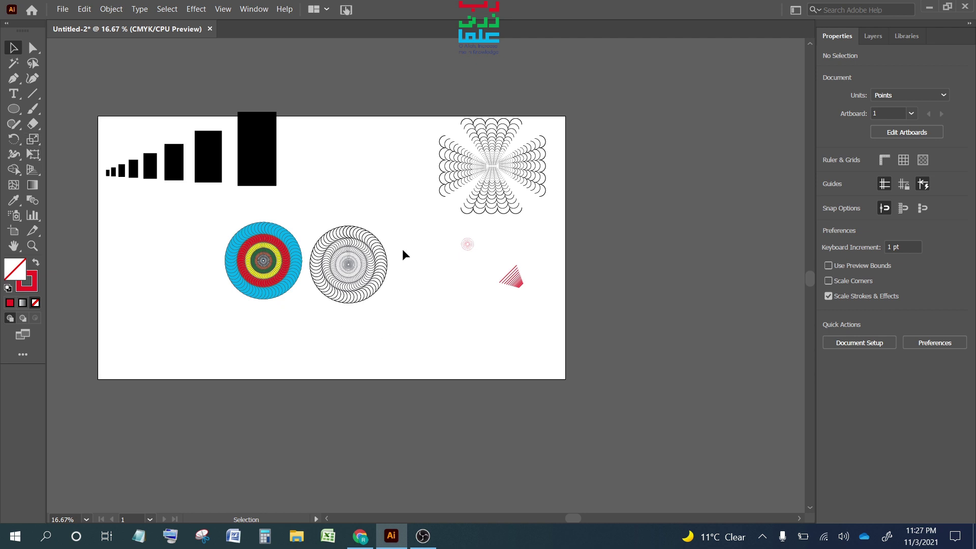
Step: Make a 132% uniformly scaled copy of the tallest black bar, then repeat it twice
{"action": "right_click", "coordinate": [267, 175]}
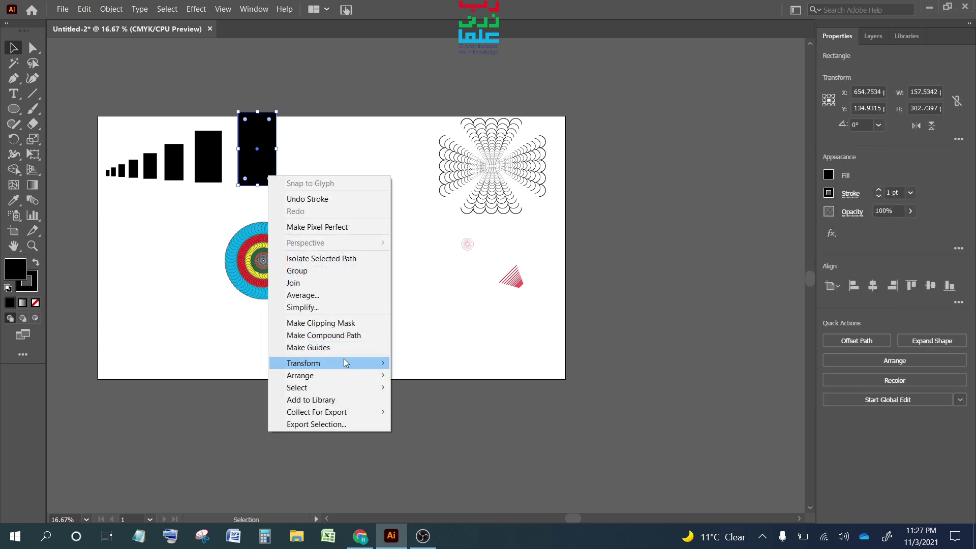
{"action": "mouse_move", "coordinate": [304, 363]}
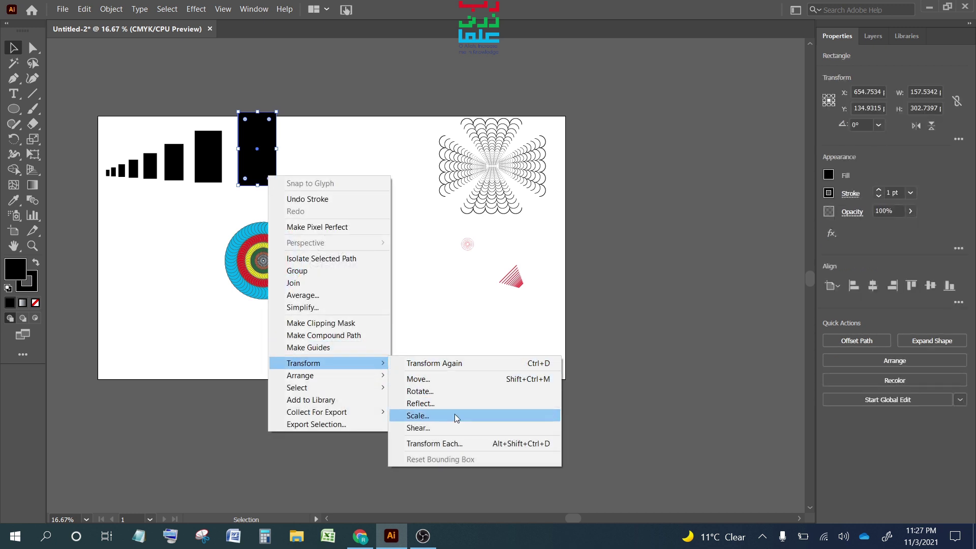
{"action": "left_click", "coordinate": [454, 415]}
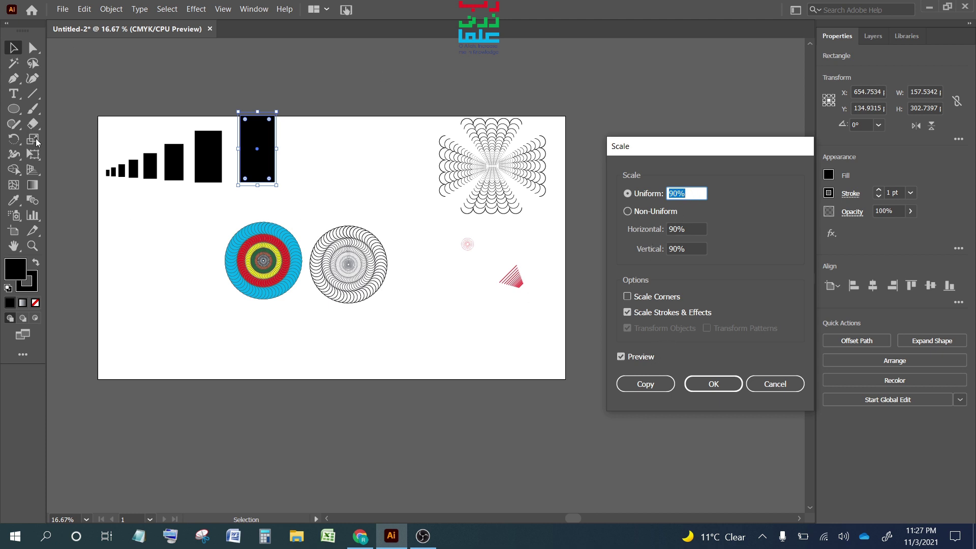
{"action": "type", "text": "96"}
{"action": "key", "text": "Tab"}
{"action": "scroll", "coordinate": [685, 191], "scroll_direction": "up", "scroll_amount": 8}
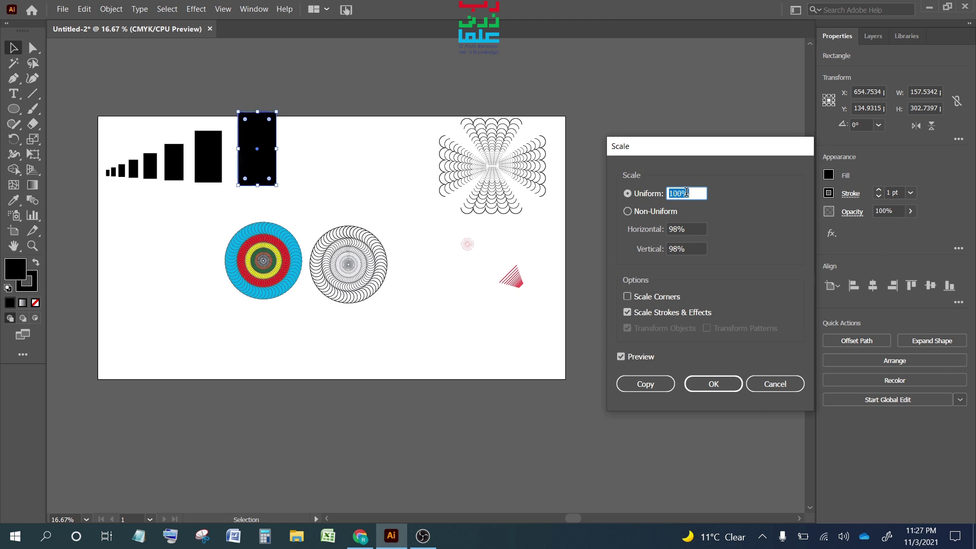
{"action": "scroll", "coordinate": [685, 192], "scroll_direction": "up", "scroll_amount": 8}
{"action": "scroll", "coordinate": [685, 191], "scroll_direction": "up", "scroll_amount": 8}
{"action": "scroll", "coordinate": [685, 192], "scroll_direction": "up", "scroll_amount": 8}
{"action": "scroll", "coordinate": [686, 192], "scroll_direction": "up", "scroll_amount": 4}
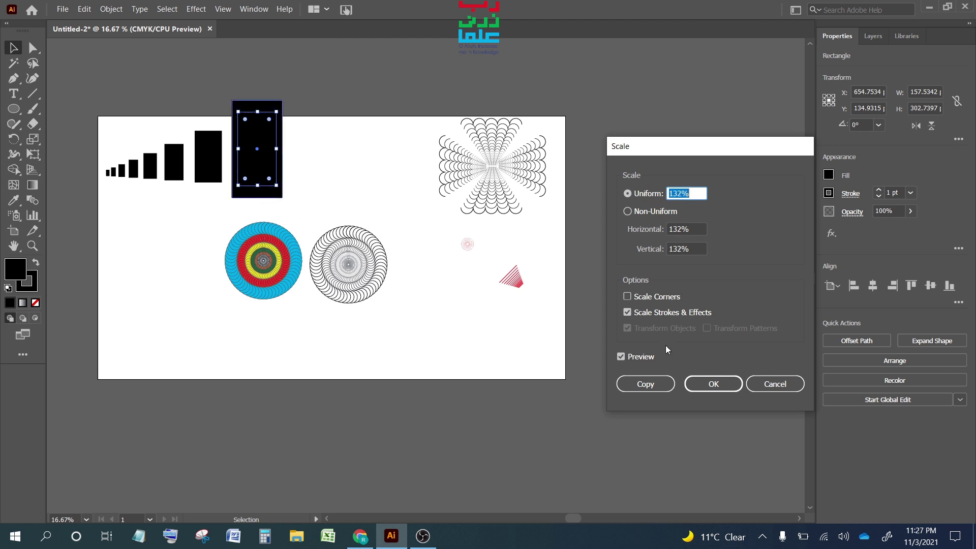
{"action": "left_click", "coordinate": [641, 386]}
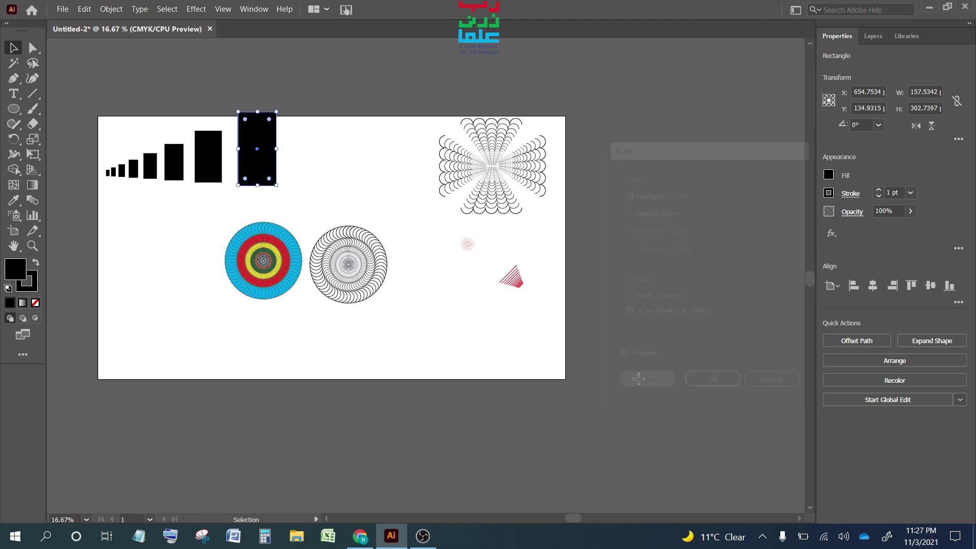
{"action": "key", "text": "ctrl+d"}
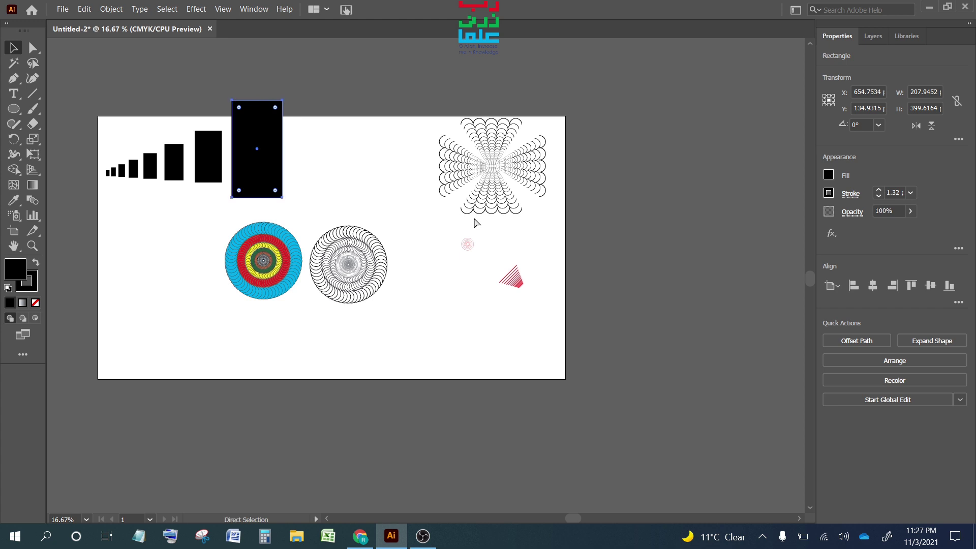
{"action": "key", "text": "ctrl+d"}
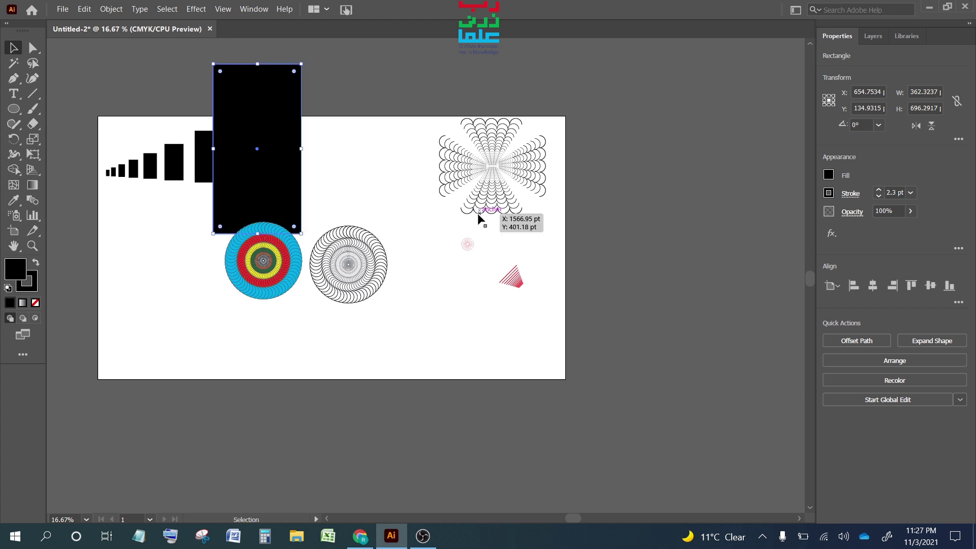